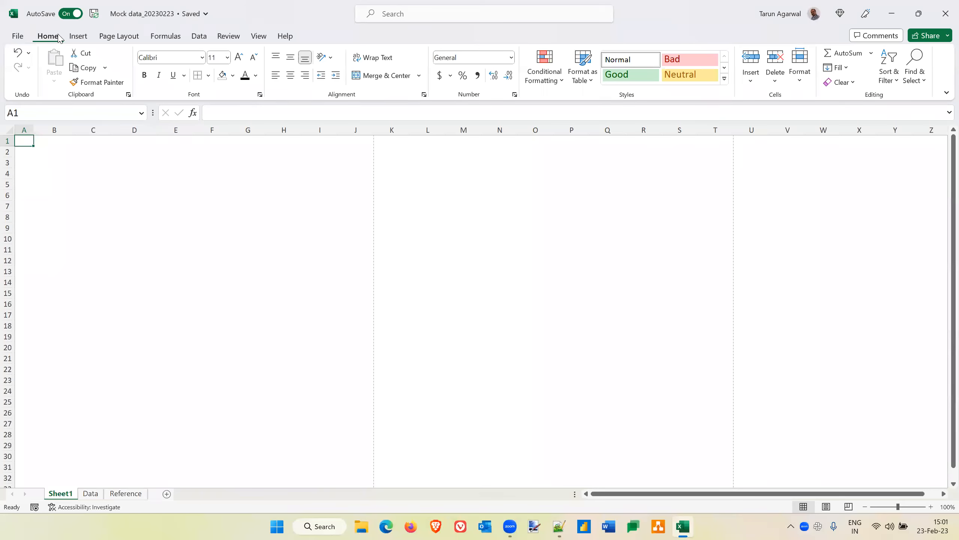
Turn on the gridline display for Sheet1.
{"action": "left_click", "coordinate": [78, 37]}
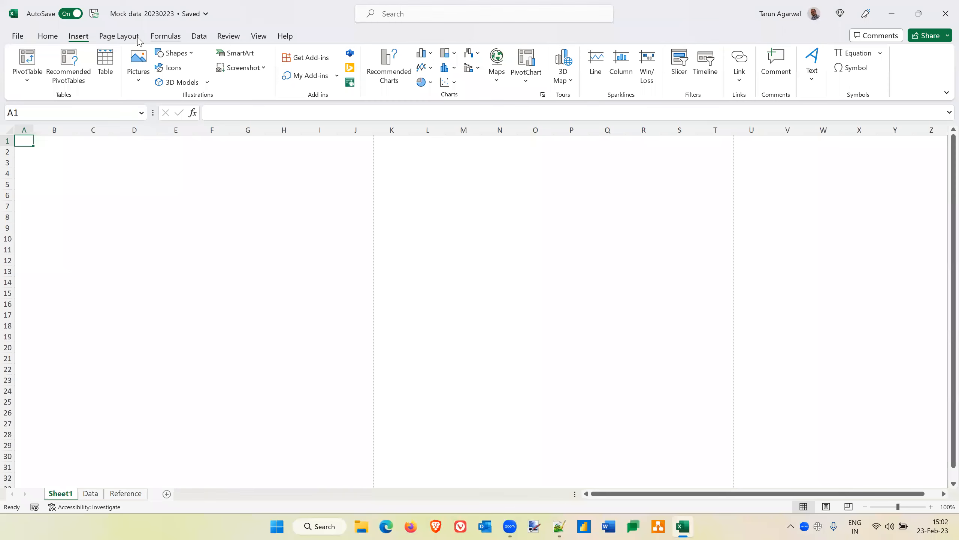
{"action": "left_click", "coordinate": [123, 38]}
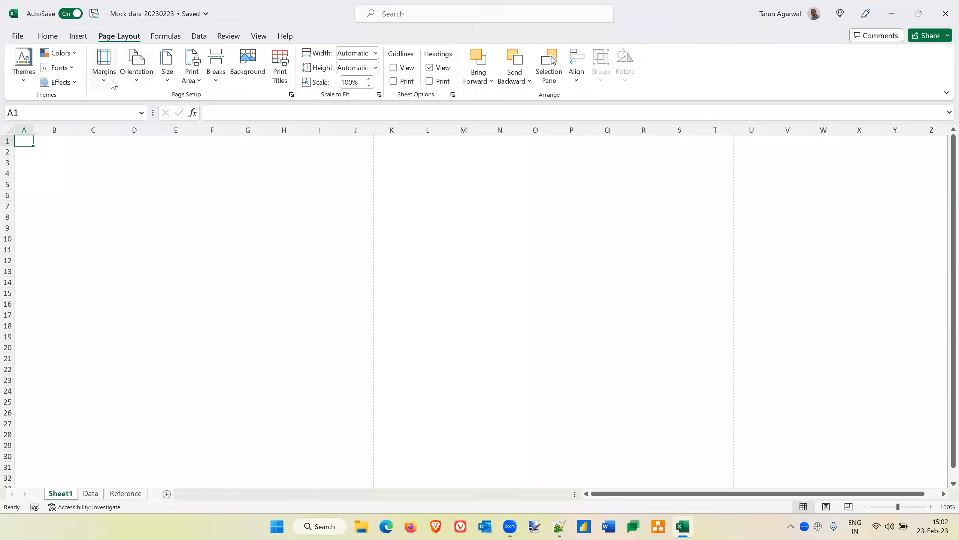
{"action": "left_click", "coordinate": [393, 68]}
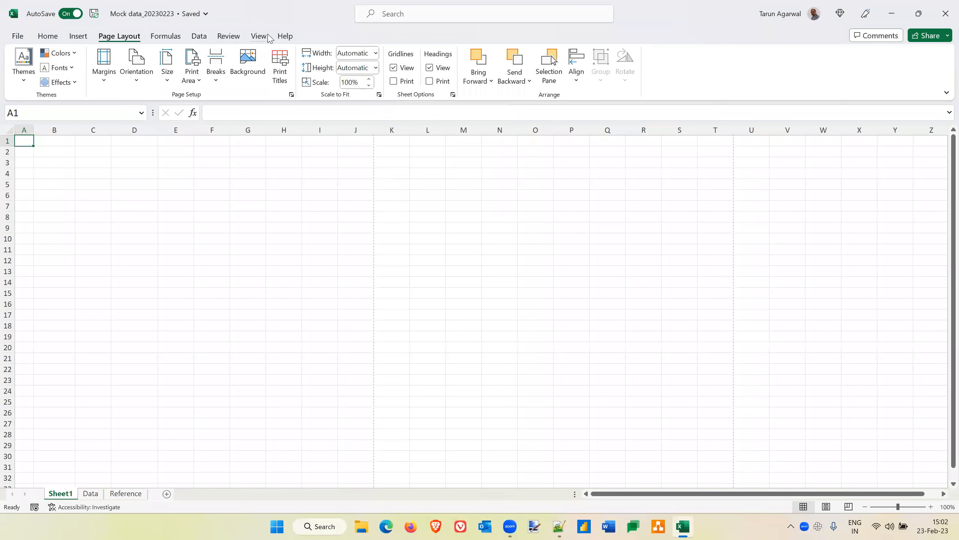
Hide the gridlines of Sheet1 and show them again.
{"action": "left_click", "coordinate": [257, 38]}
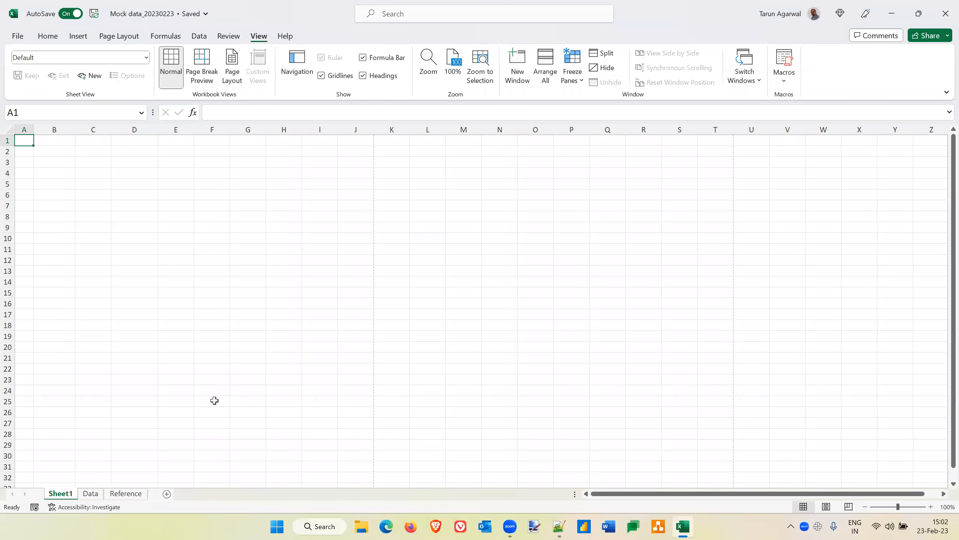
{"action": "left_click", "coordinate": [321, 76]}
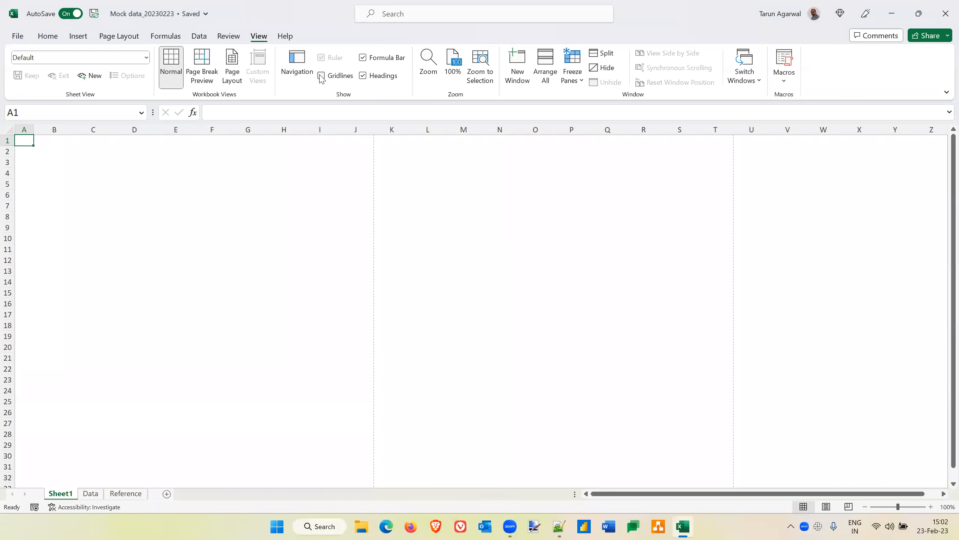
{"action": "left_click", "coordinate": [321, 77]}
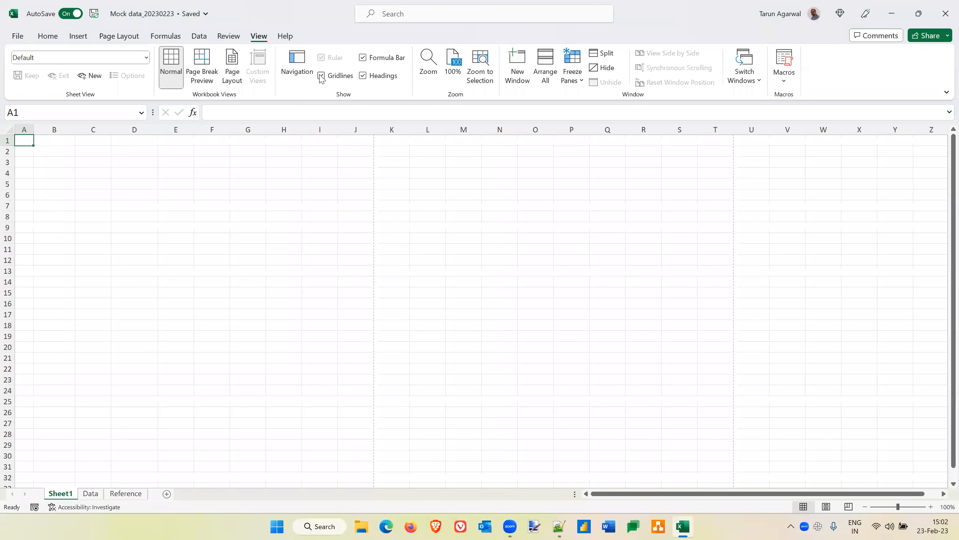
{"action": "left_click", "coordinate": [165, 35]}
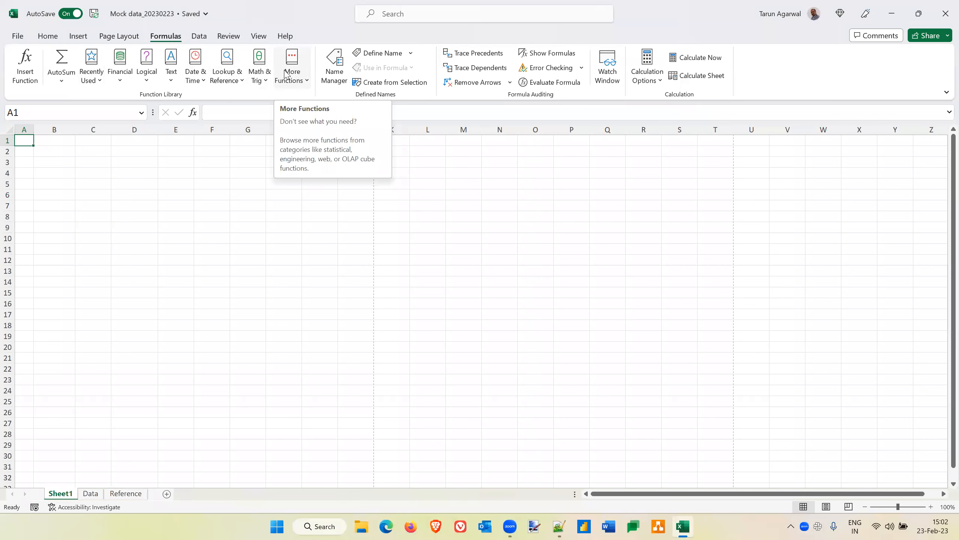
{"action": "left_click", "coordinate": [199, 36]}
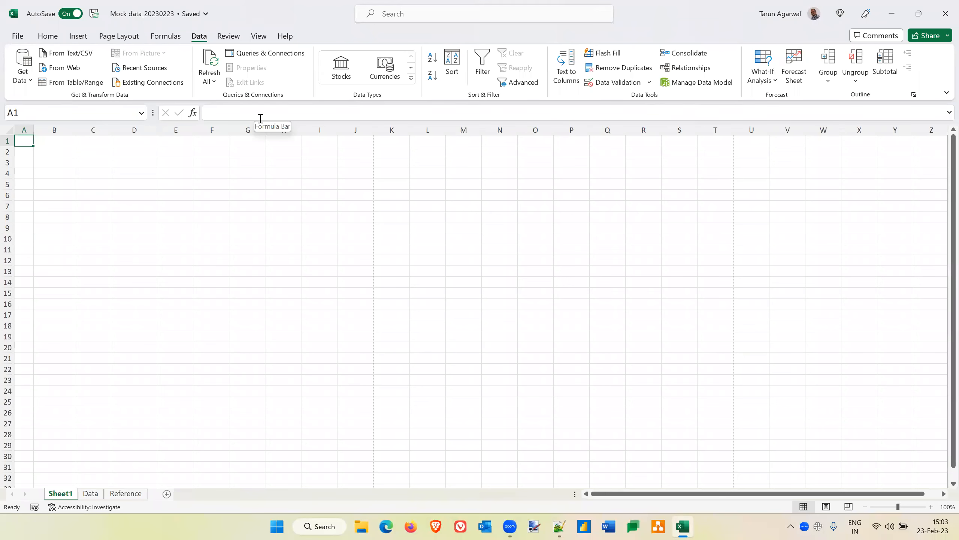
{"action": "left_click", "coordinate": [229, 36]}
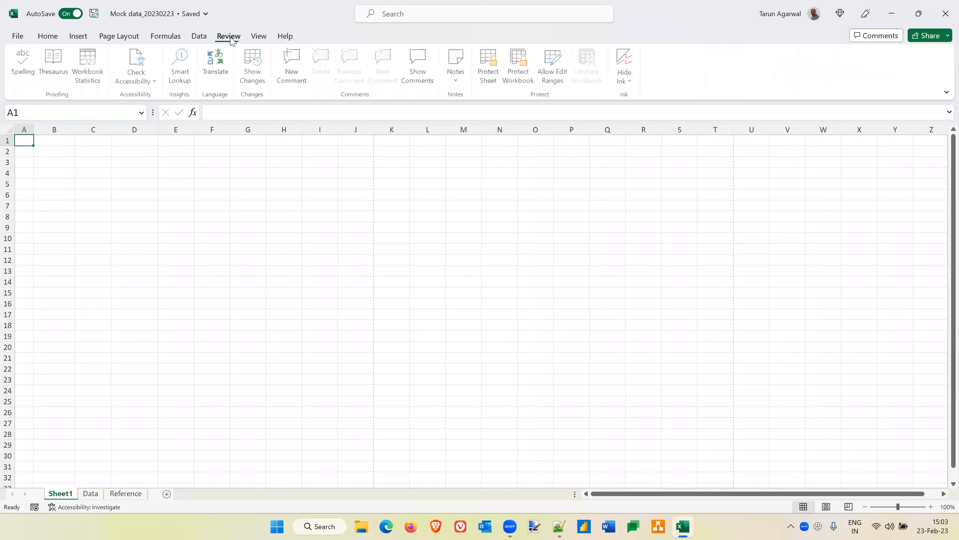
{"action": "left_click", "coordinate": [262, 38]}
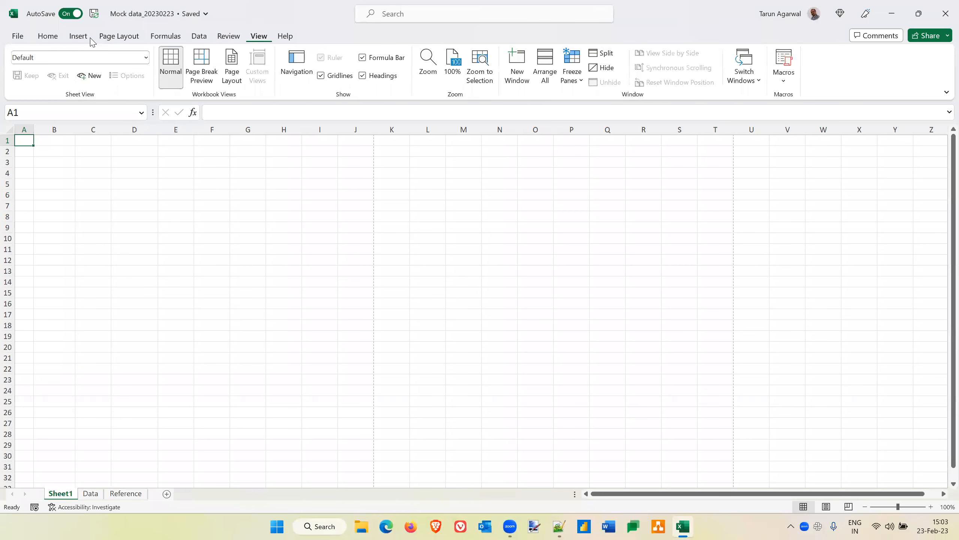
{"action": "left_click", "coordinate": [48, 37]}
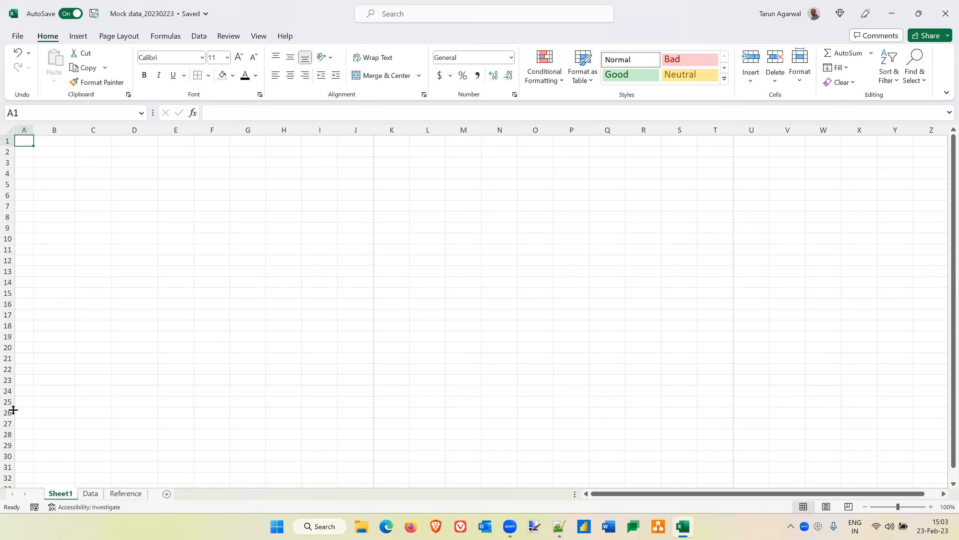
{"action": "left_click", "coordinate": [195, 230]}
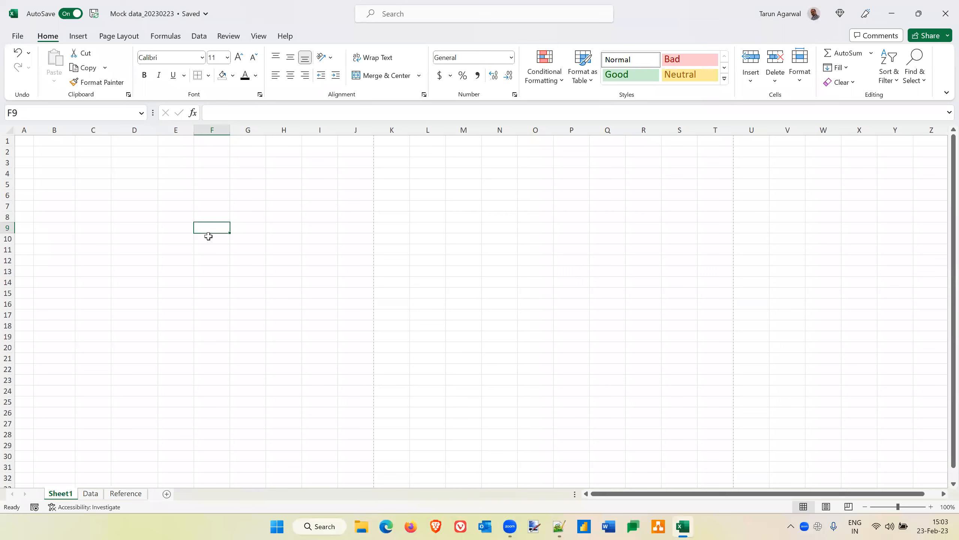
{"action": "left_click", "coordinate": [337, 299]}
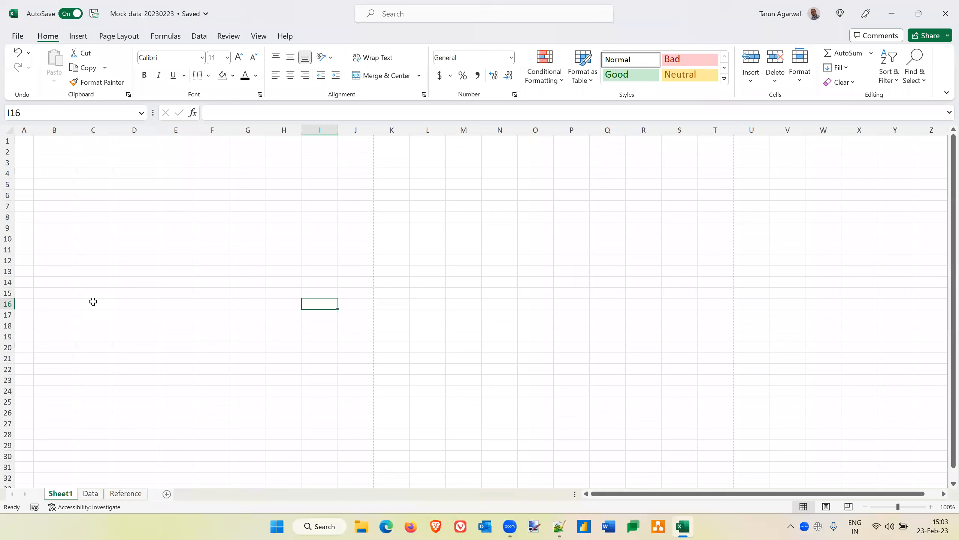
Enter the header SlNo in A1 and the serial numbers 1, 2 and 3 in A2 to A4.
{"action": "left_click", "coordinate": [23, 140]}
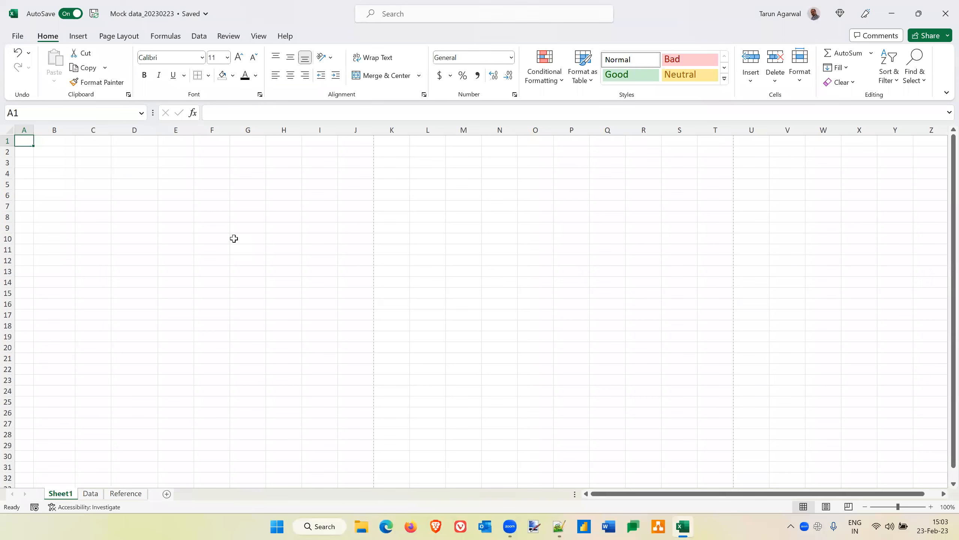
{"action": "type", "text": "SlNo"}
{"action": "key", "text": "Return"}
{"action": "type", "text": "1"}
{"action": "key", "text": "Return"}
{"action": "type", "text": "2"}
{"action": "key", "text": "Return"}
{"action": "type", "text": "3"}
{"action": "key", "text": "Return"}
Enter the header Name in B1 and the names Amitabh, Rajinikanth and Mohanlala in B2 to B4.
{"action": "key", "text": "ctrl+Home"}
{"action": "key", "text": "Right"}
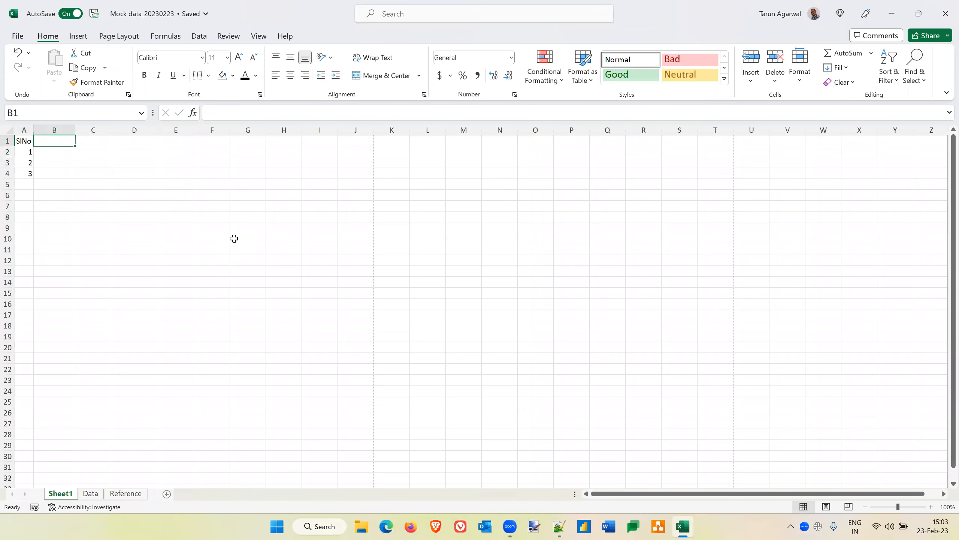
{"action": "type", "text": "Name"}
{"action": "key", "text": "Return"}
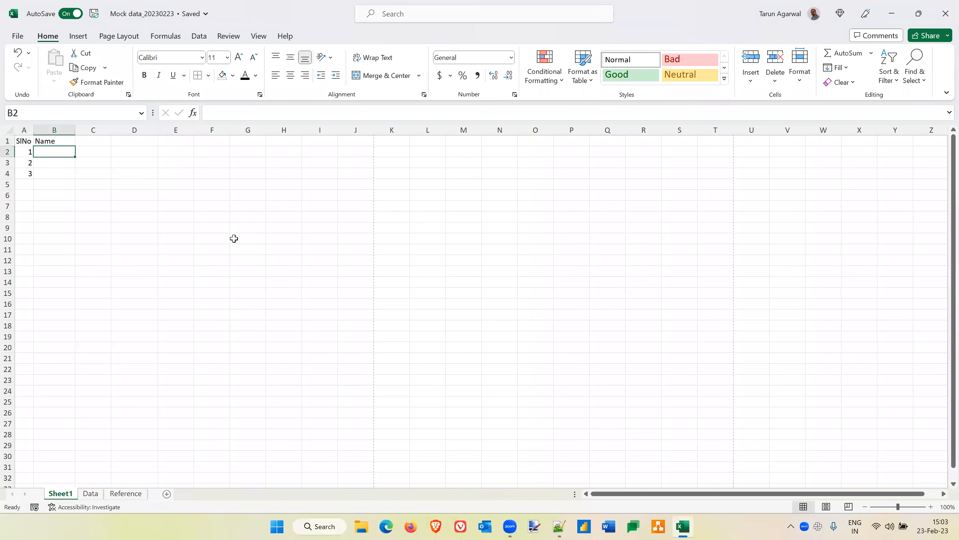
{"action": "type", "text": "Amitabh"}
{"action": "key", "text": "Return"}
{"action": "type", "text": "Raji"}
{"action": "type", "text": "nikanth"}
{"action": "key", "text": "BackSpace"}
{"action": "key", "text": "BackSpace"}
{"action": "type", "text": "t"}
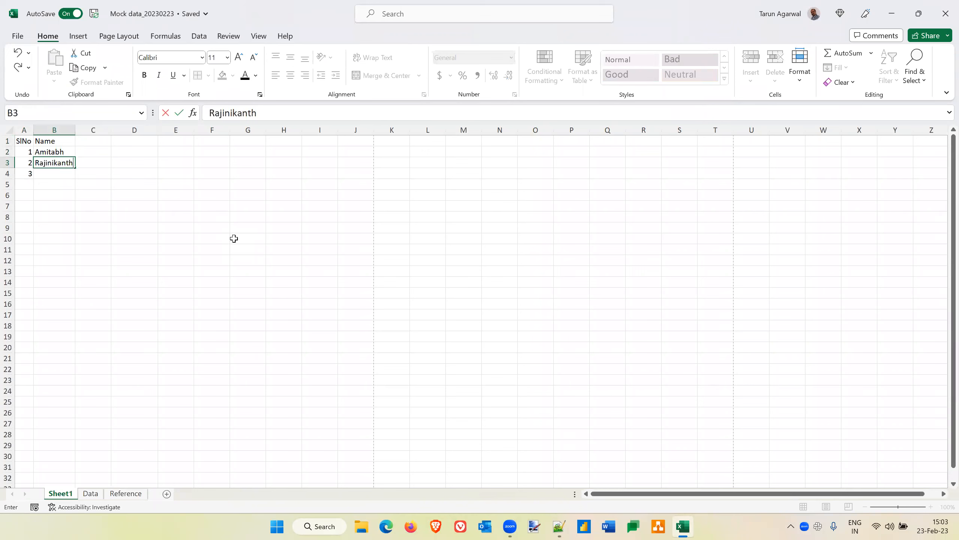
{"action": "type", "text": "h"}
{"action": "key", "text": "Return"}
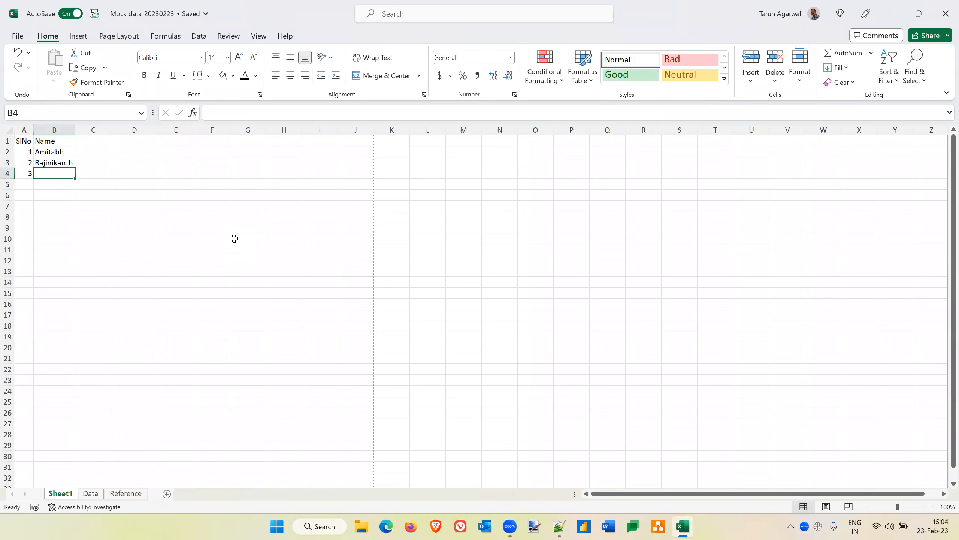
{"action": "type", "text": "Mohanlala"}
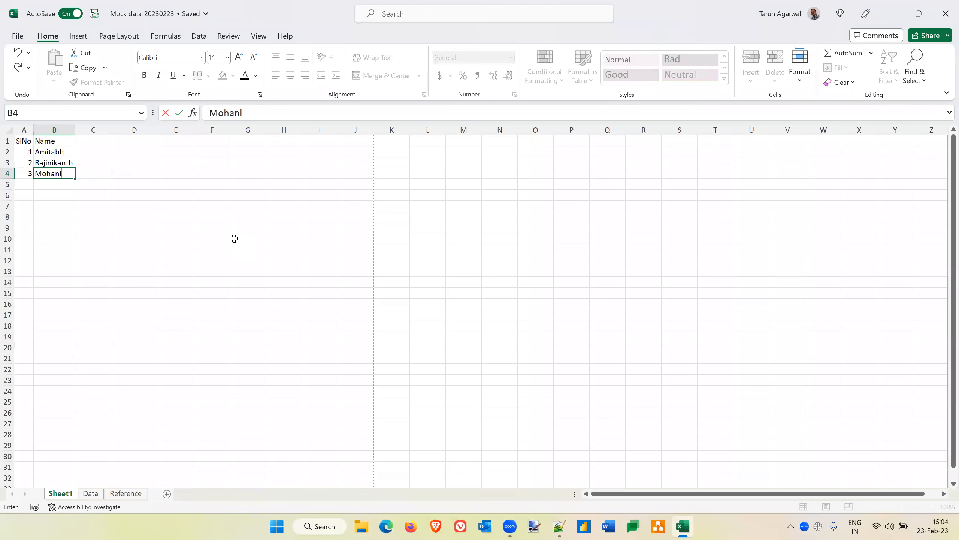
{"action": "key", "text": "Tab"}
Enter the header Salary in C1 and the amounts 300000, 350000 and 280000 in C2 to C4.
{"action": "key", "text": "Up"}
{"action": "key", "text": "Up"}
{"action": "key", "text": "Up"}
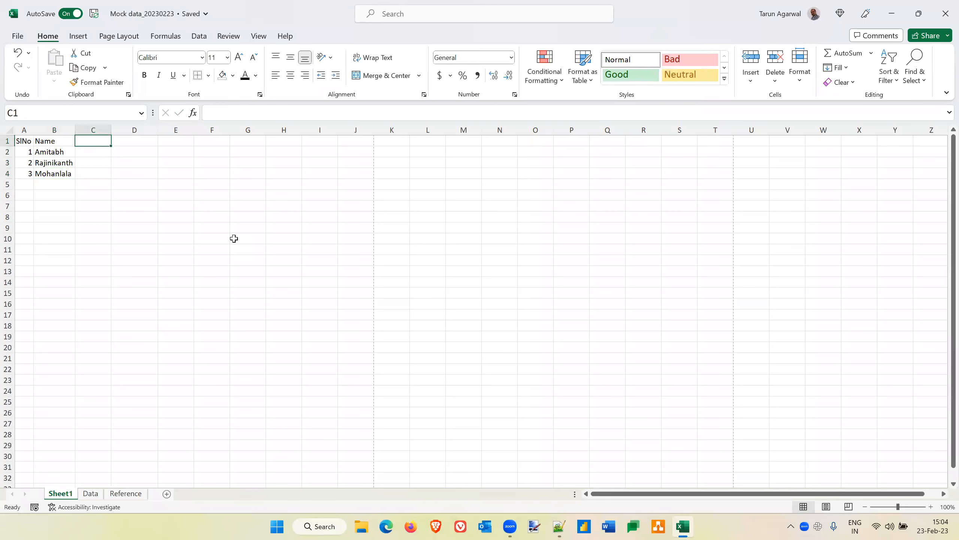
{"action": "type", "text": "Salary"}
{"action": "key", "text": "Return"}
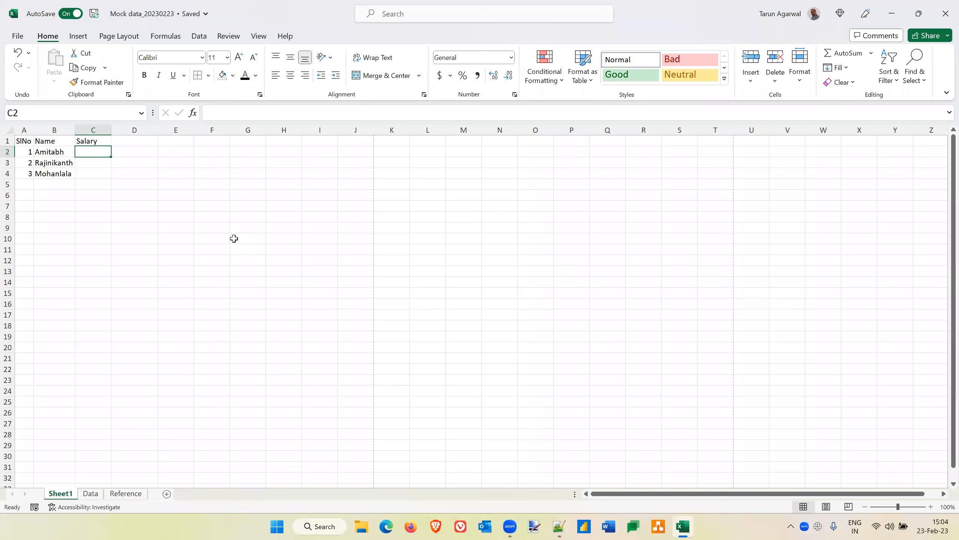
{"action": "type", "text": "300"}
{"action": "key", "text": "BackSpace"}
{"action": "type", "text": "0000"}
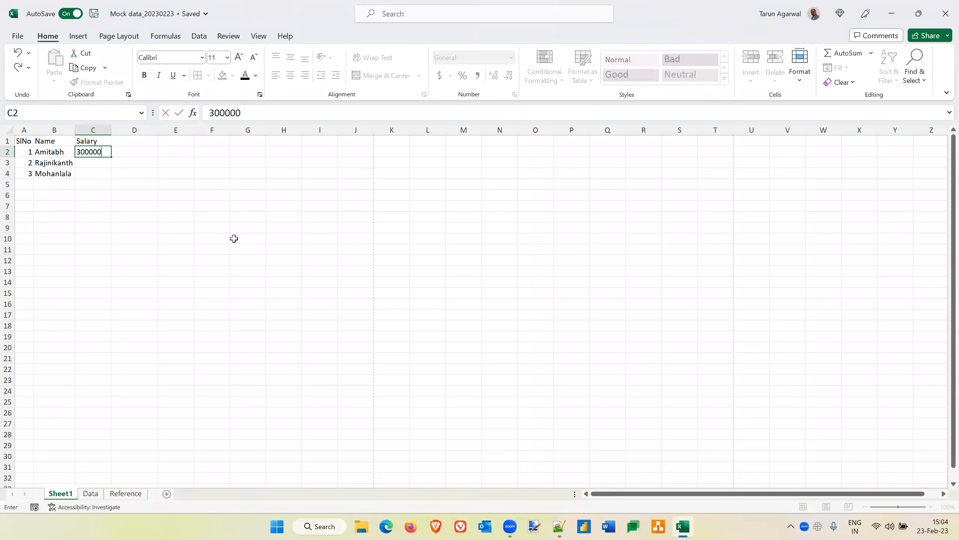
{"action": "key", "text": "Return"}
{"action": "type", "text": "350000"}
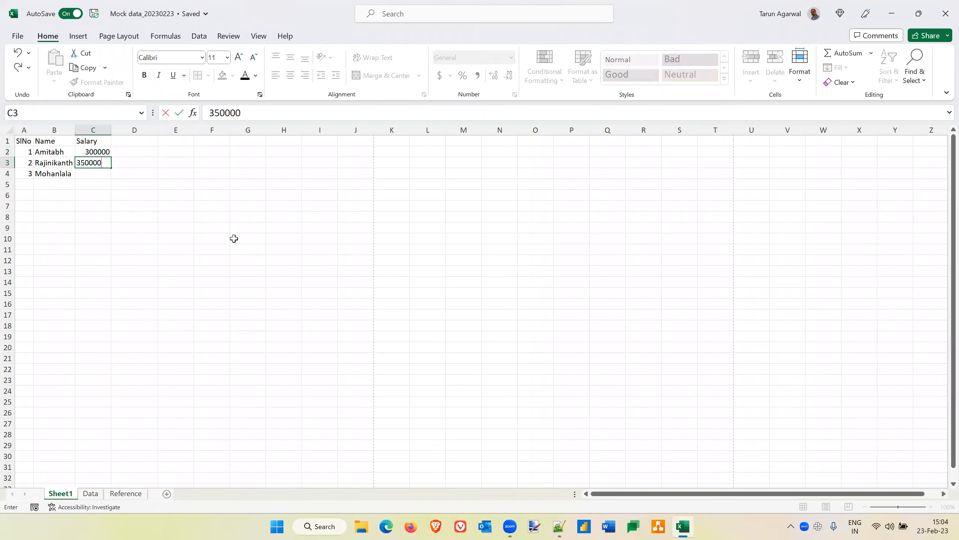
{"action": "key", "text": "Return"}
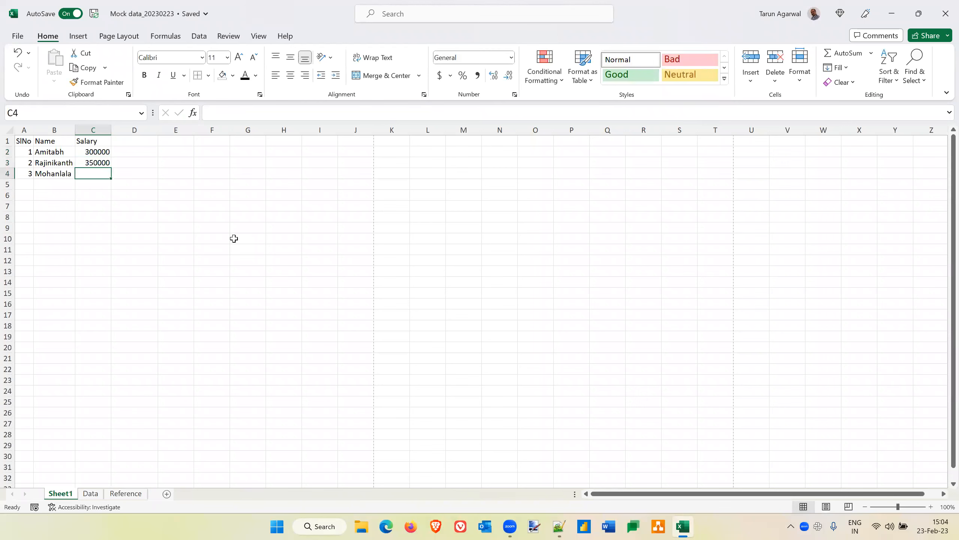
{"action": "type", "text": "280000"}
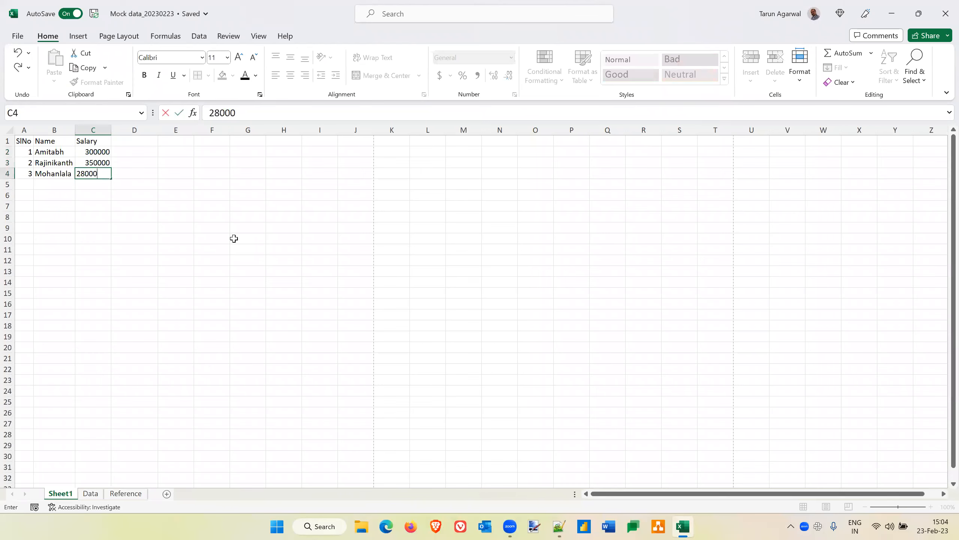
{"action": "key", "text": "Return"}
Enter the header Manager in D1 and Donald Duck as the first manager in D2.
{"action": "key", "text": "Up"}
{"action": "key", "text": "Up"}
{"action": "key", "text": "Up"}
{"action": "key", "text": "Up"}
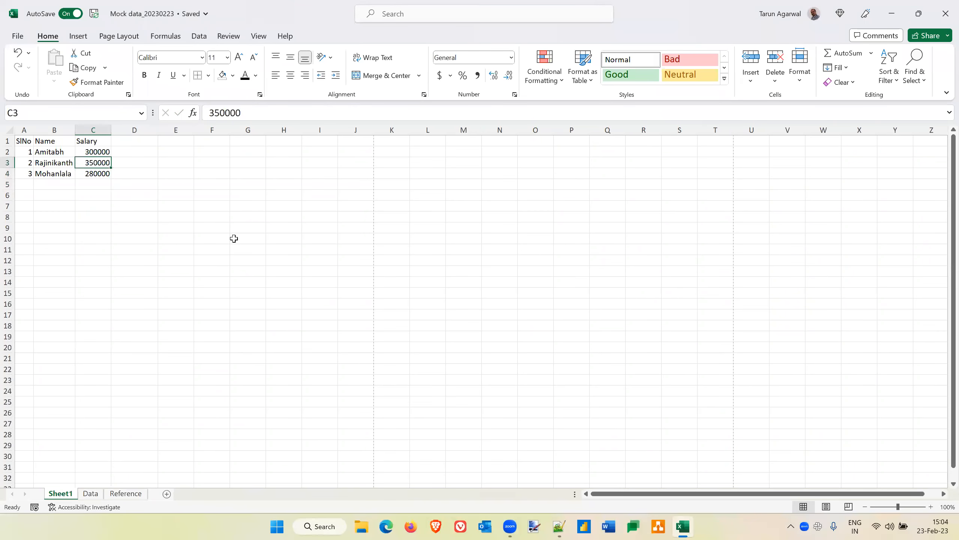
{"action": "key", "text": "Right"}
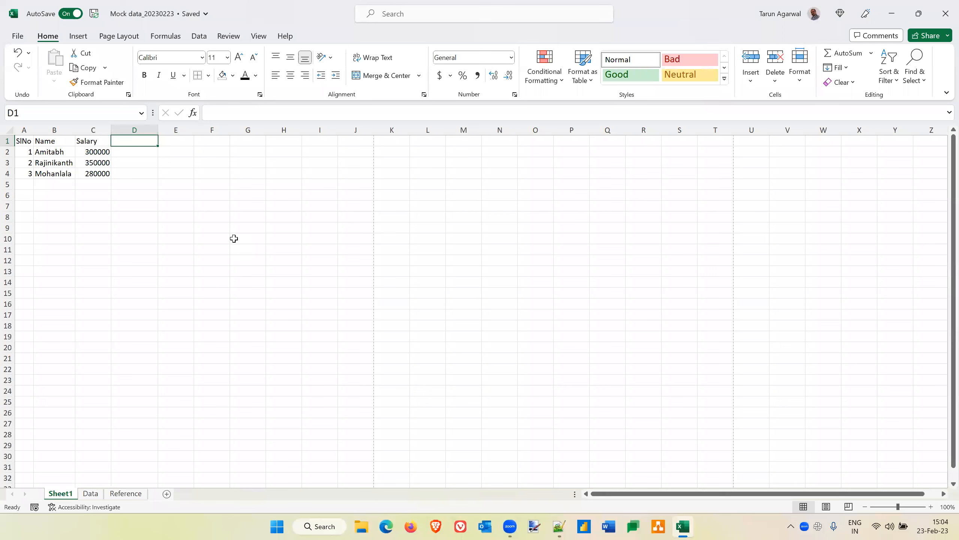
{"action": "type", "text": "Manager"}
{"action": "key", "text": "Return"}
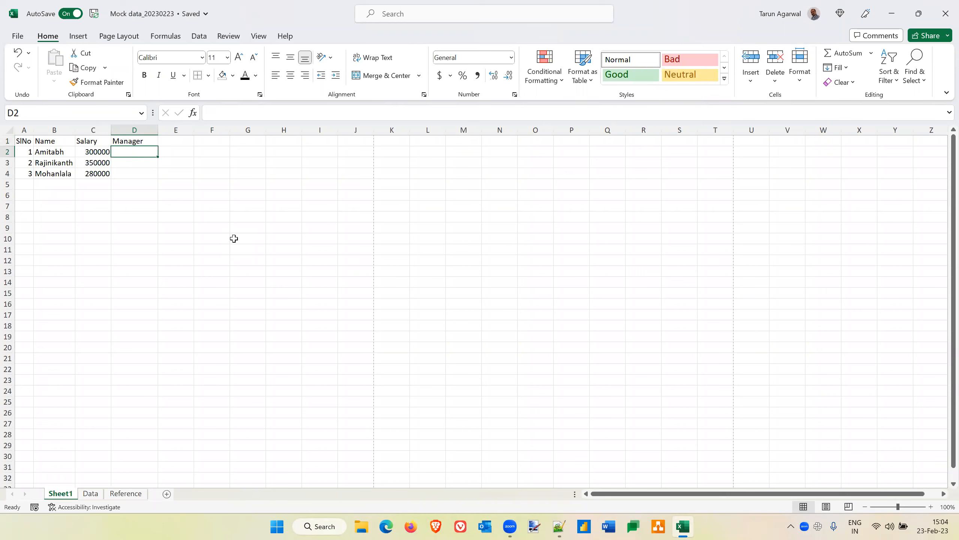
{"action": "type", "text": "Donal"}
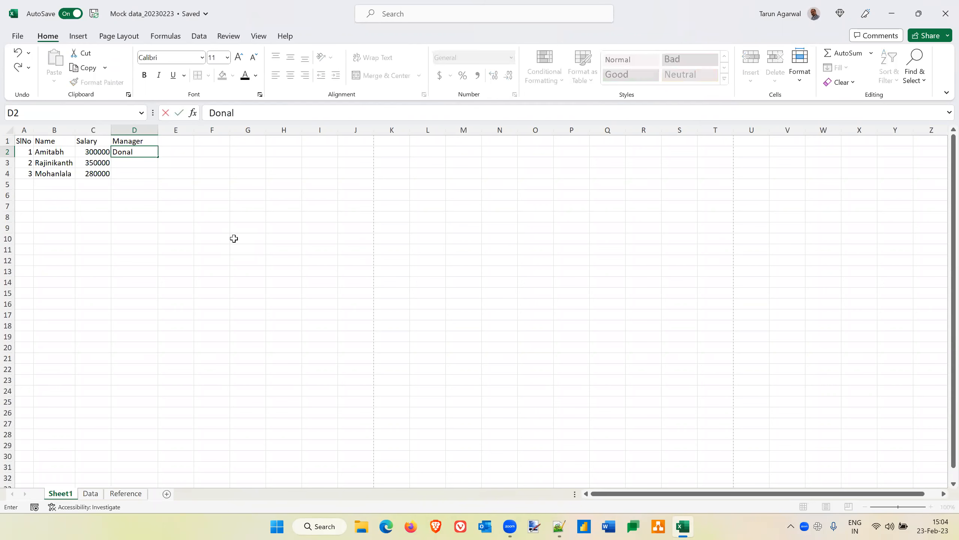
{"action": "type", "text": "d Duck"}
{"action": "key", "text": "Return"}
Fill the manager entry from D2 down through D4.
{"action": "key", "text": "Up"}
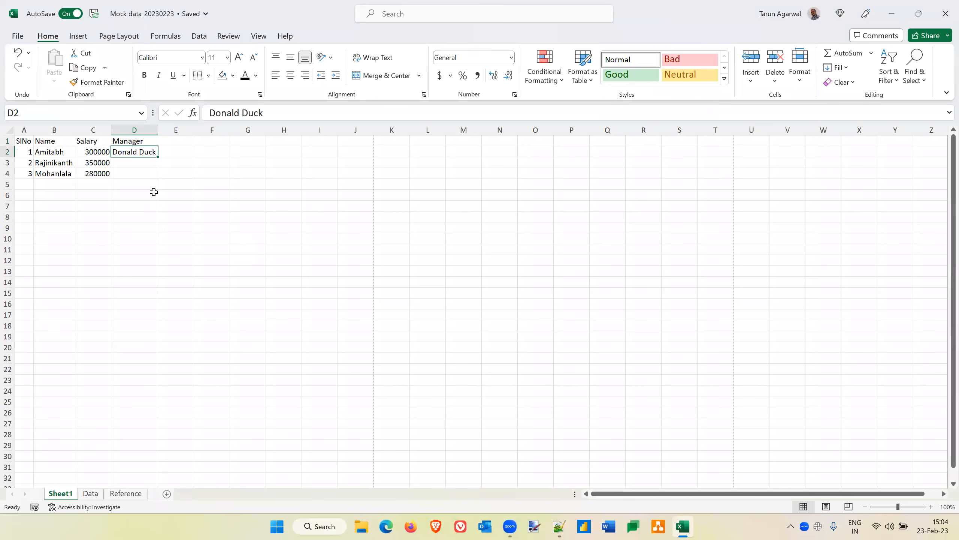
{"action": "scroll", "coordinate": [154, 192], "scroll_direction": "up", "scroll_amount": 6, "text": "ctrl"}
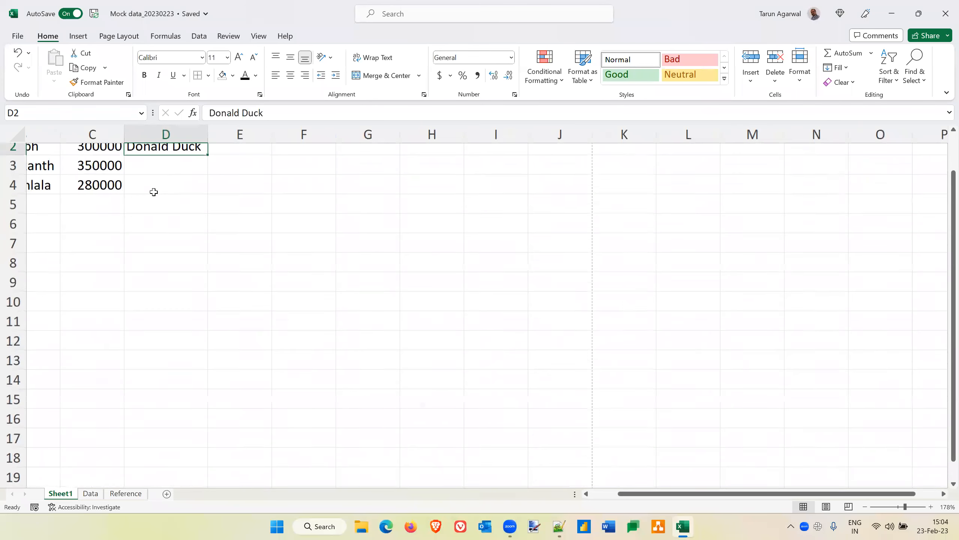
{"action": "scroll", "coordinate": [154, 192], "scroll_direction": "up", "scroll_amount": 5, "text": "ctrl"}
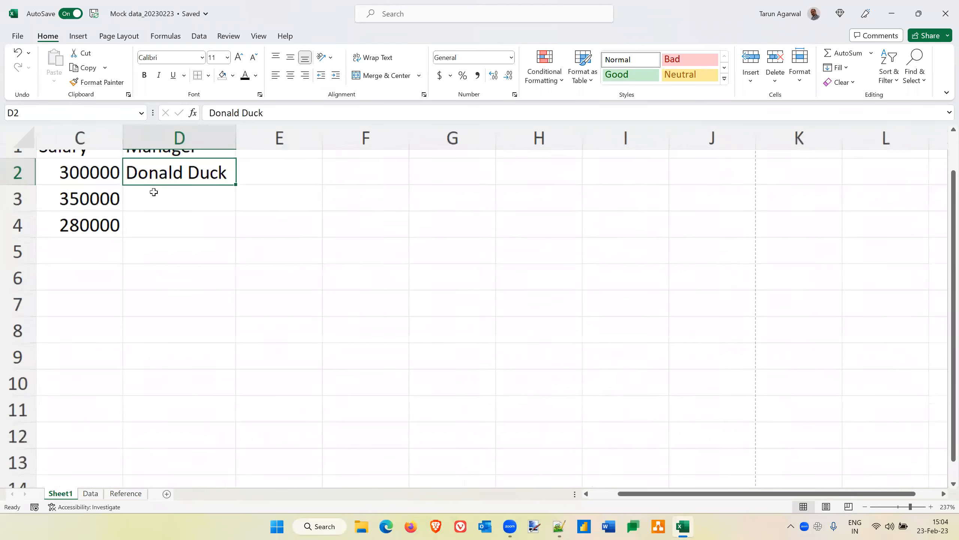
{"action": "scroll", "coordinate": [154, 192], "scroll_direction": "up", "scroll_amount": 2, "text": "ctrl"}
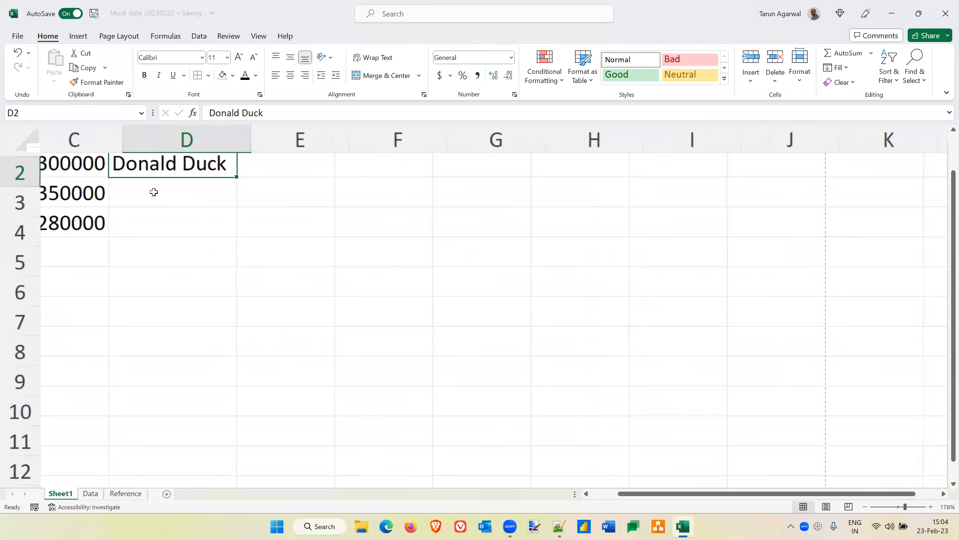
{"action": "scroll", "coordinate": [153, 191], "scroll_direction": "down", "scroll_amount": 6, "text": "ctrl"}
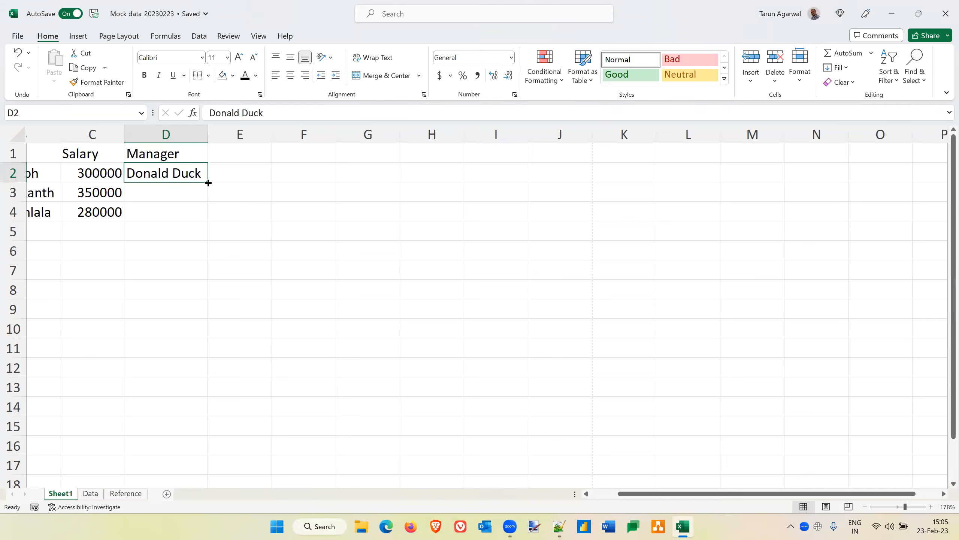
{"action": "double_click", "coordinate": [208, 183]}
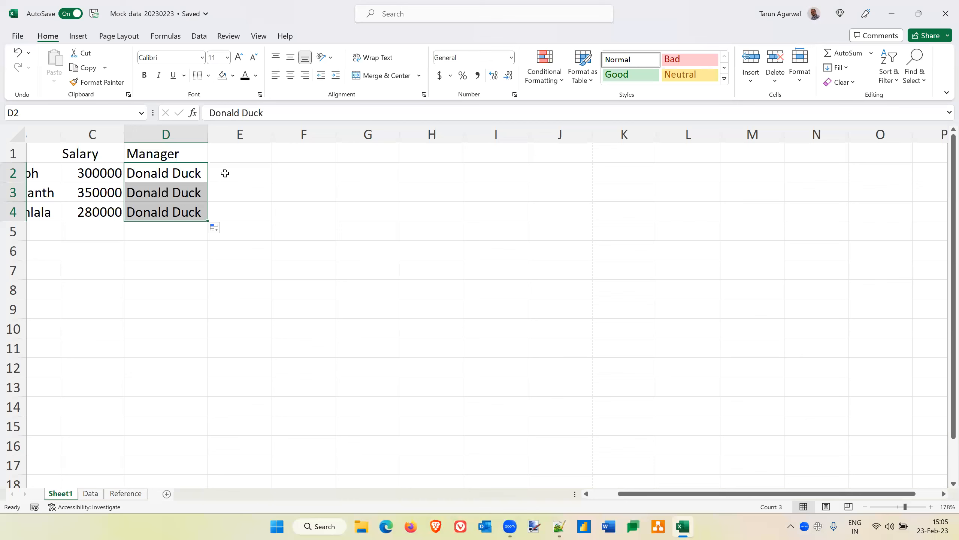
Undo the manager fill and fill Donald Duck from D2 down through D4 again.
{"action": "key", "text": "ctrl+z"}
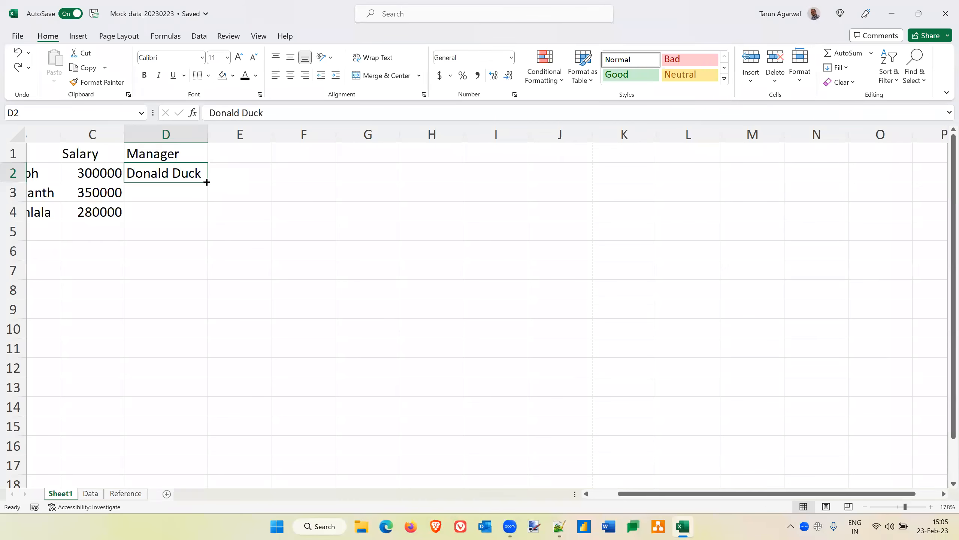
{"action": "left_click_drag", "start_coordinate": [207, 182], "coordinate": [206, 222]}
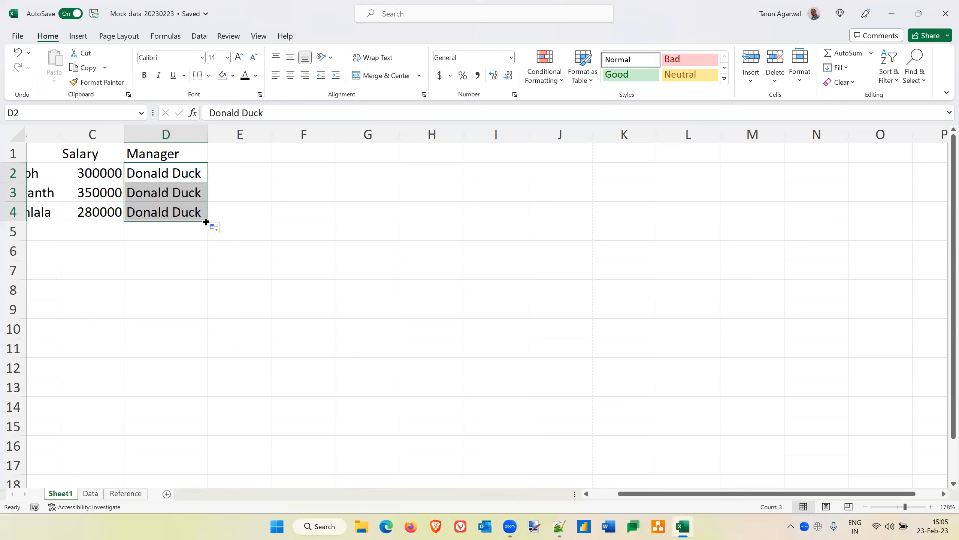
{"action": "key", "text": "Up"}
{"action": "key", "text": "Right"}
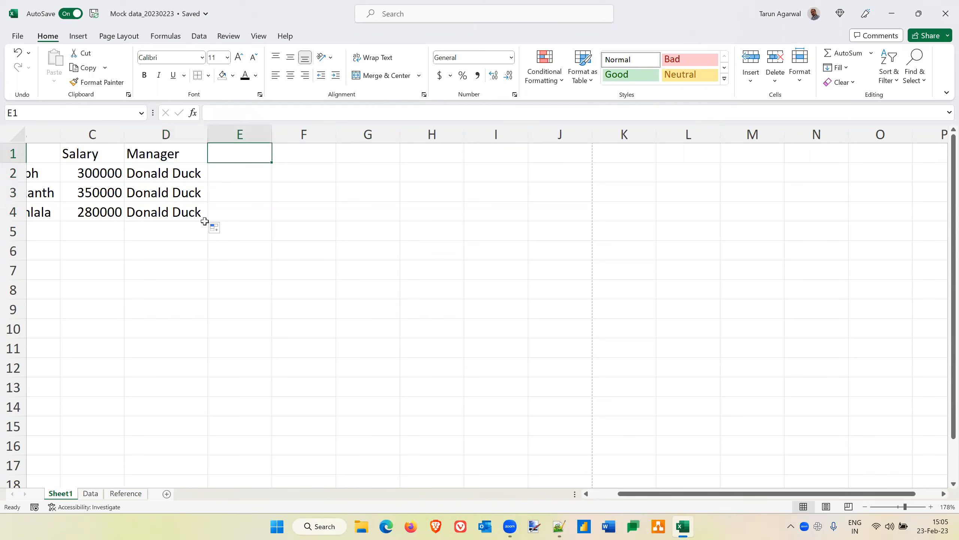
{"action": "key", "text": "Down"}
{"action": "key", "text": "Left"}
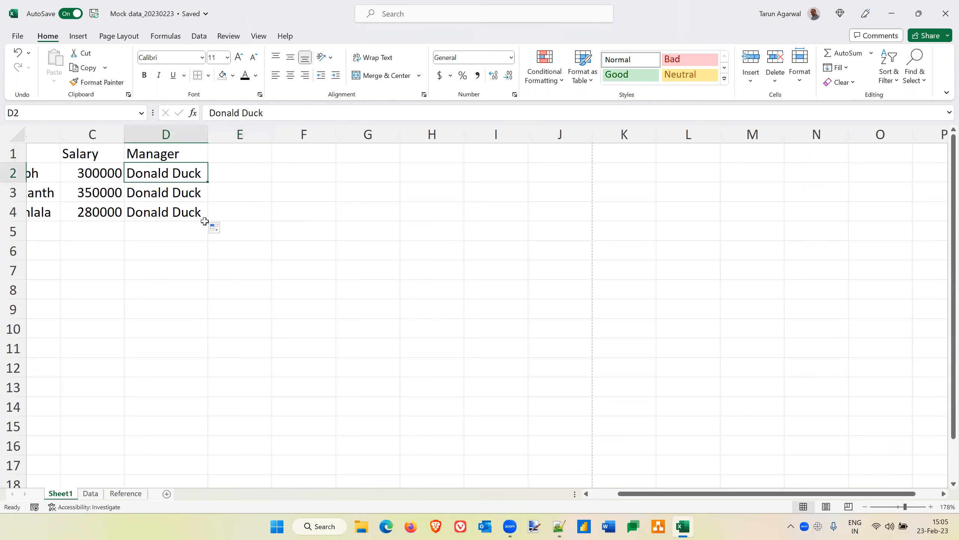
Clear the manager entries in D2 to D4.
{"action": "key", "text": "shift+Down"}
{"action": "key", "text": "shift+Down"}
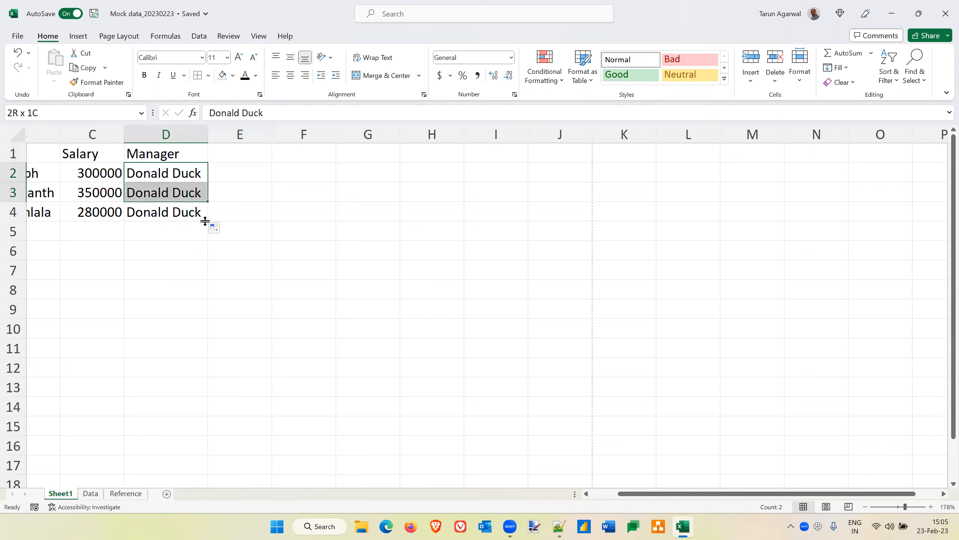
{"action": "key", "text": "Delete"}
{"action": "key", "text": "shift+Up"}
{"action": "key", "text": "shift+Up"}
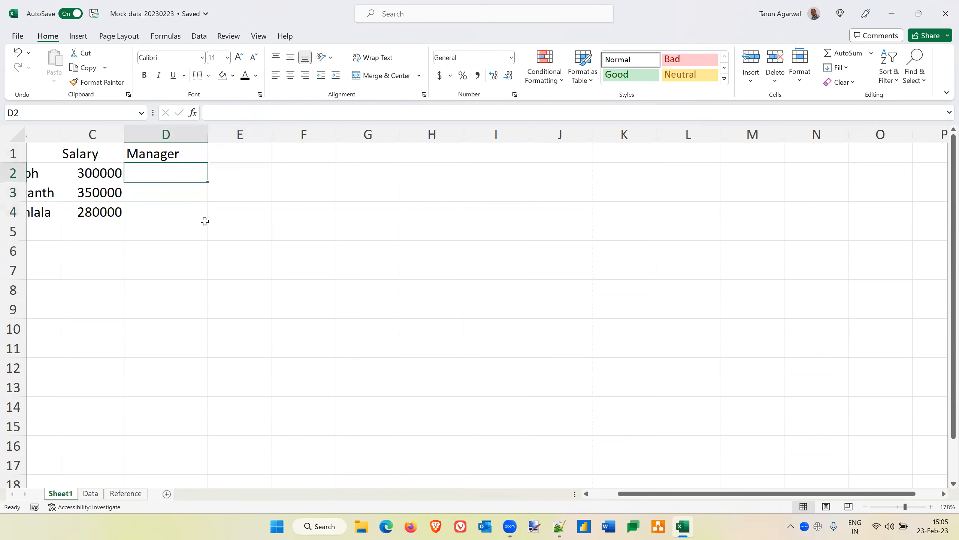
Enter Donald Duck into all of the cells D2 to D4 in a single entry.
{"action": "key", "text": "shift+Down"}
{"action": "key", "text": "shift+Down"}
{"action": "key", "text": "shift+Down"}
{"action": "key", "text": "shift+Up"}
{"action": "type", "text": "Donald Duck"}
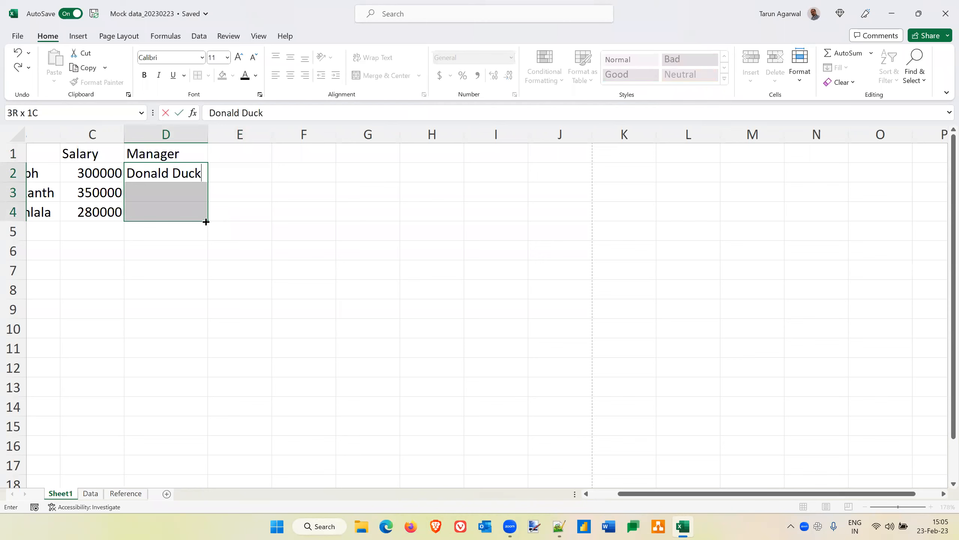
{"action": "key", "text": "ctrl+Return"}
{"action": "key", "text": "ctrl+q"}
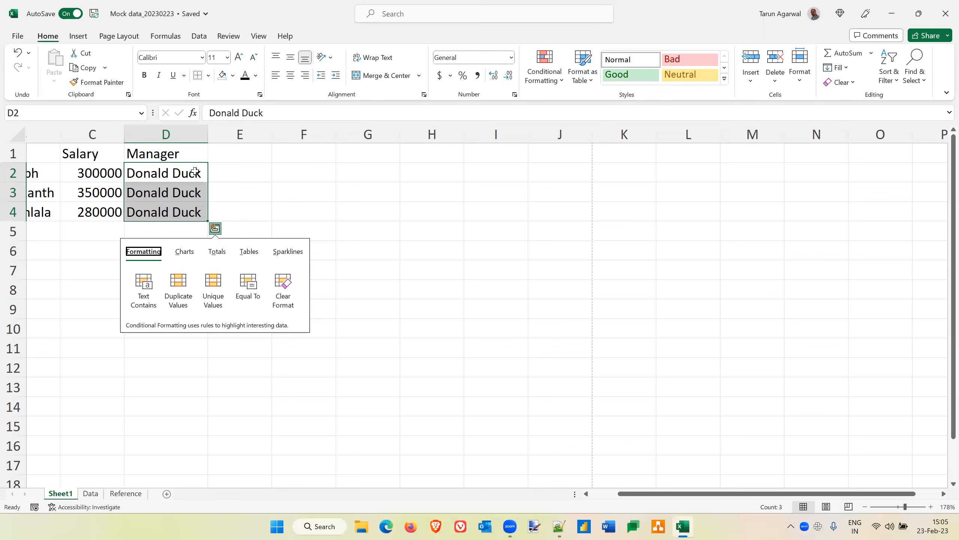
{"action": "left_click", "coordinate": [195, 171]}
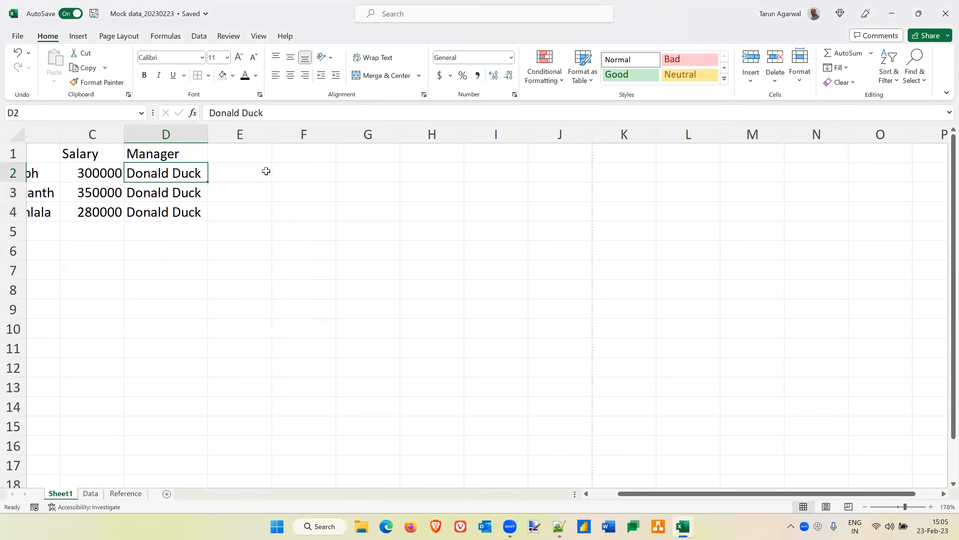
Examine the table's headers and entries cell by cell, from A2 around to A4.
{"action": "key", "text": "Left"}
{"action": "key", "text": "Left"}
{"action": "key", "text": "Left"}
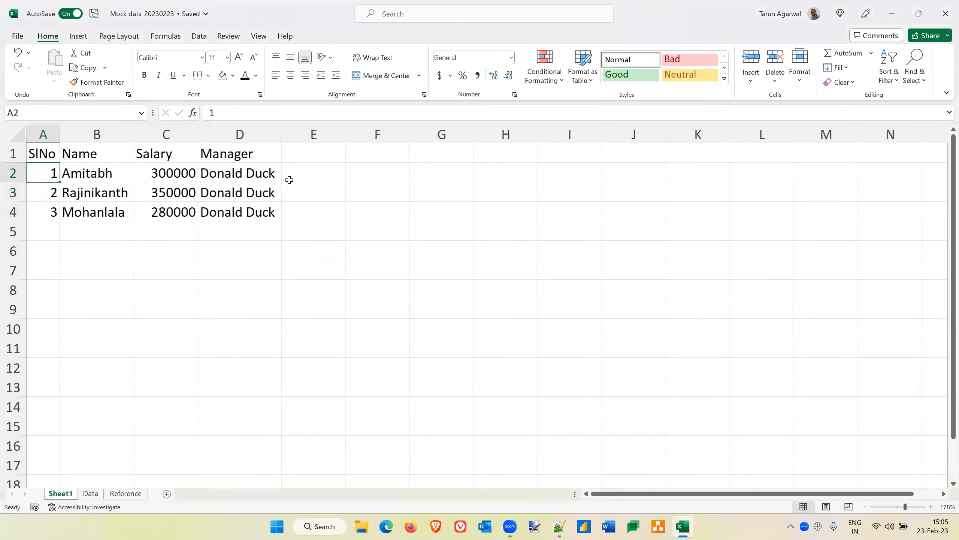
{"action": "key", "text": "Up"}
{"action": "key", "text": "Right"}
{"action": "key", "text": "Right"}
{"action": "key", "text": "Right"}
{"action": "key", "text": "Down"}
{"action": "key", "text": "Down"}
{"action": "key", "text": "Down"}
{"action": "key", "text": "Left"}
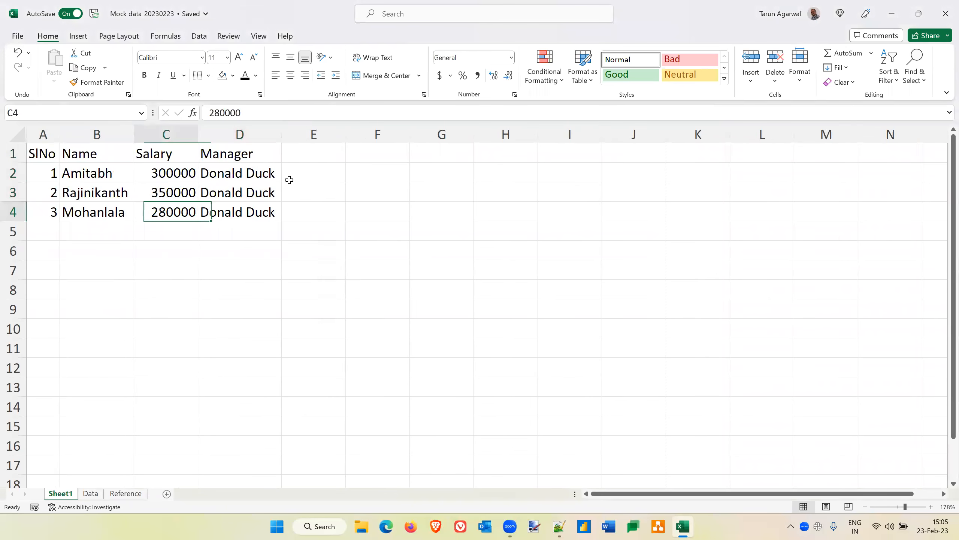
{"action": "key", "text": "Left"}
{"action": "key", "text": "Left"}
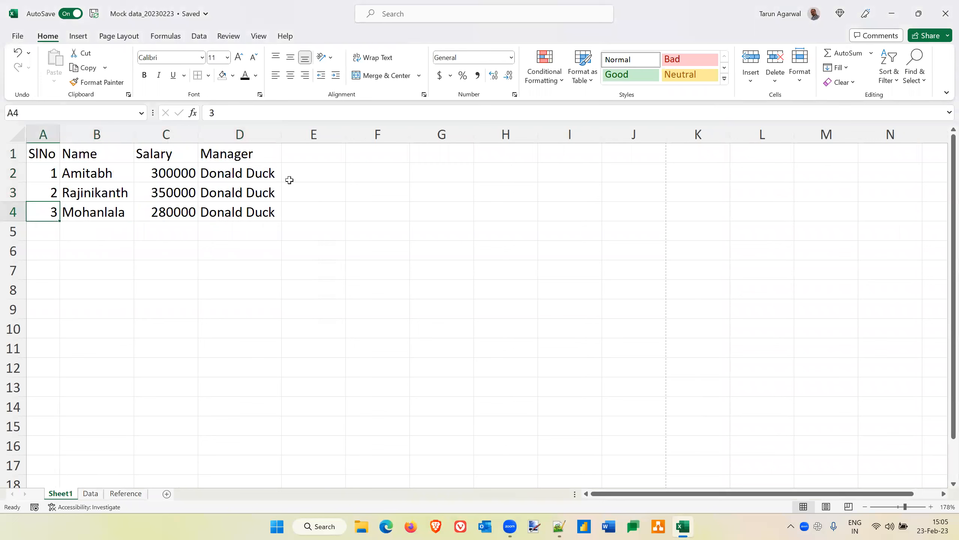
Correct the name in B4 to Mohanlal by editing the existing cell content.
{"action": "key", "text": "Right"}
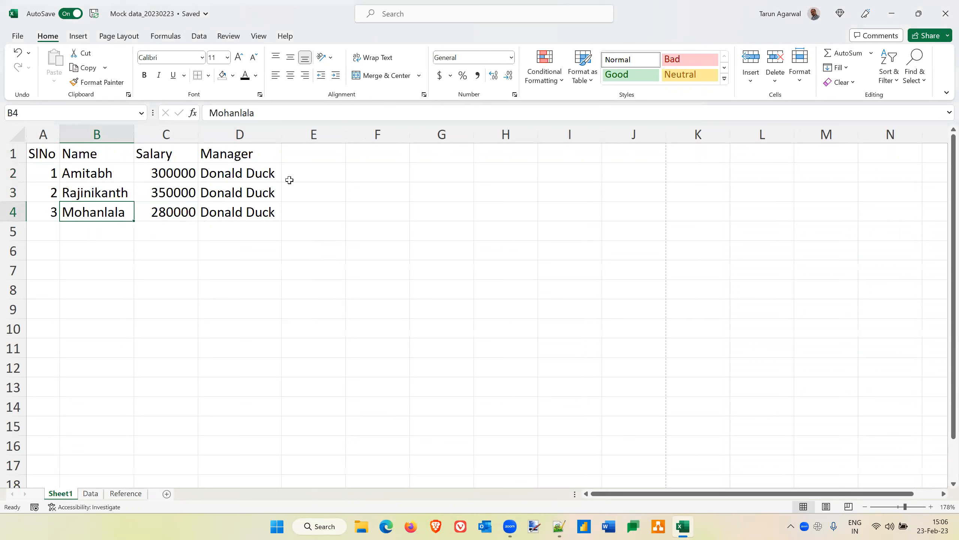
{"action": "left_click", "coordinate": [271, 113]}
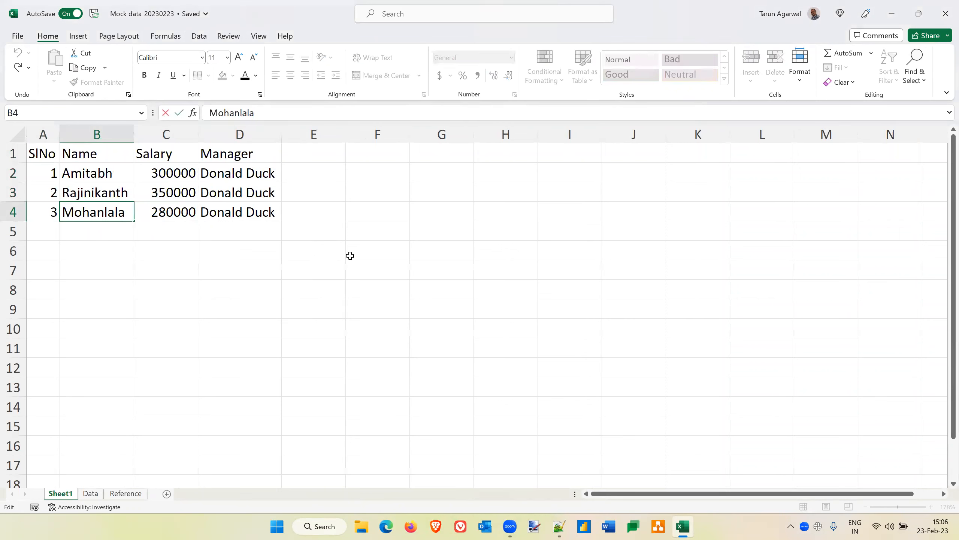
{"action": "key", "text": "Escape"}
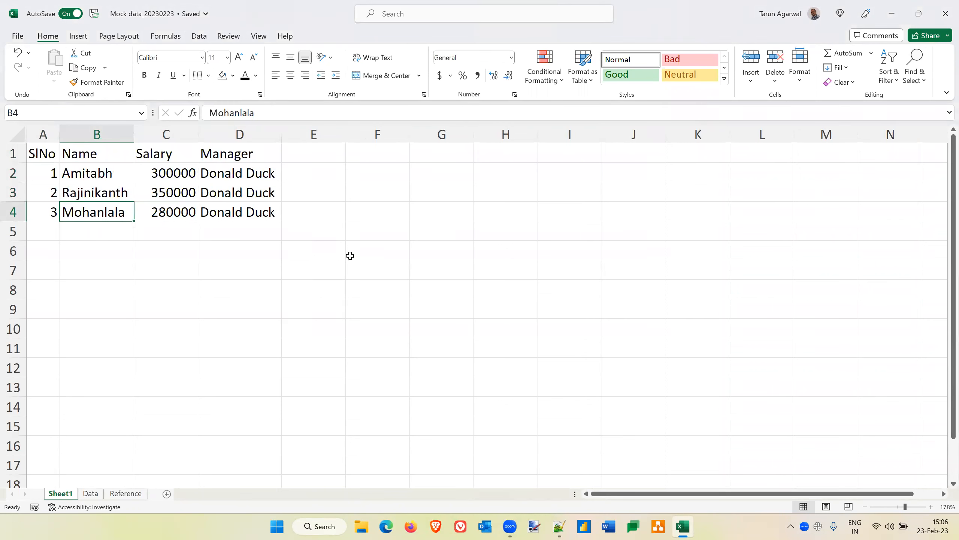
{"action": "double_click", "coordinate": [129, 212]}
{"action": "key", "text": "Escape"}
{"action": "key", "text": "F2"}
{"action": "key", "text": "BackSpace"}
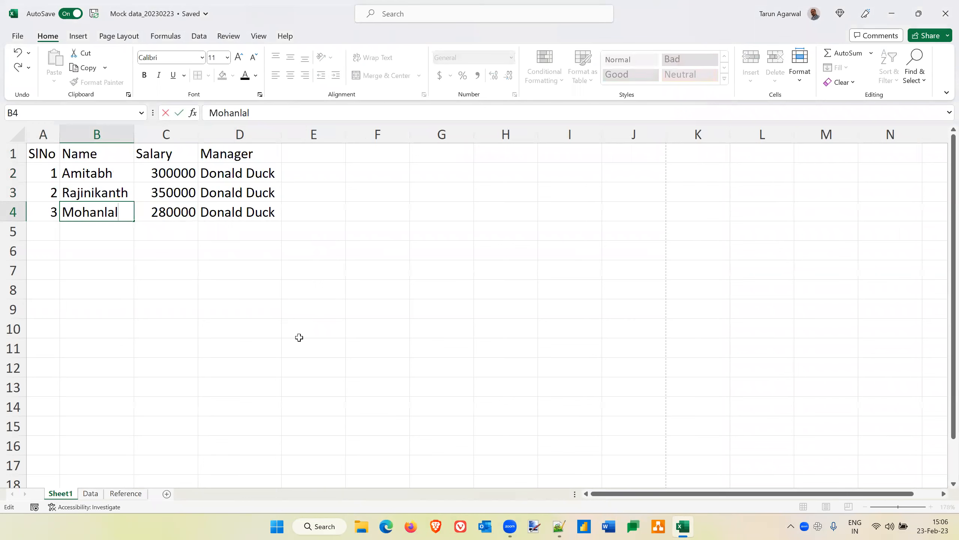
{"action": "key", "text": "Return"}
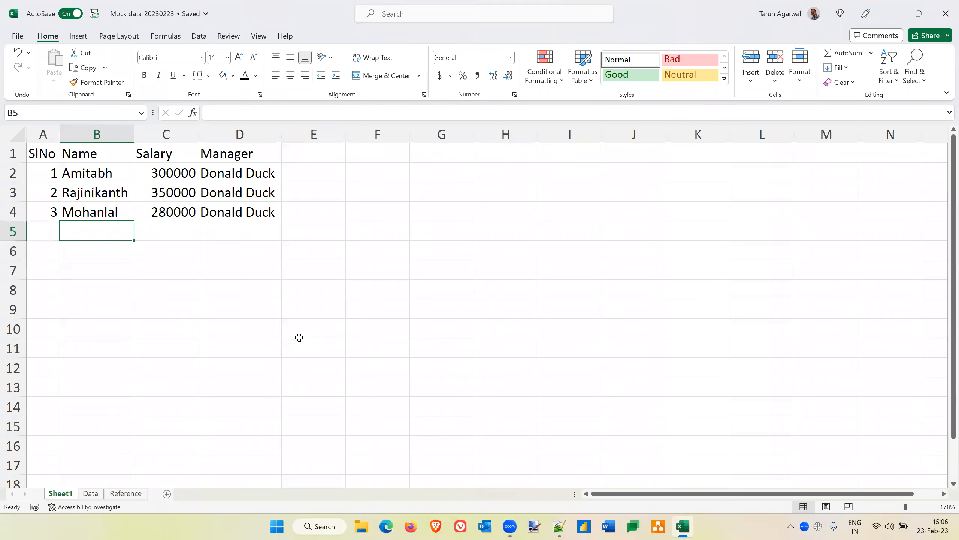
Check the average, count, minimum, maximum and sum of the salaries in C2 to C4 without entering a formula.
{"action": "key", "text": "Up"}
{"action": "key", "text": "Right"}
{"action": "key", "text": "Down"}
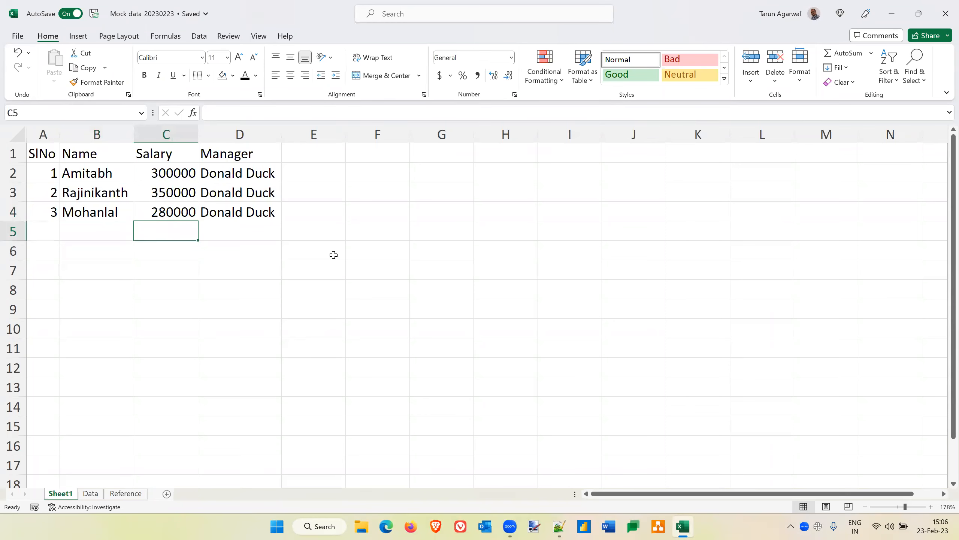
{"action": "left_click", "coordinate": [181, 172]}
{"action": "left_click_drag", "start_coordinate": [181, 172], "coordinate": [181, 211]}
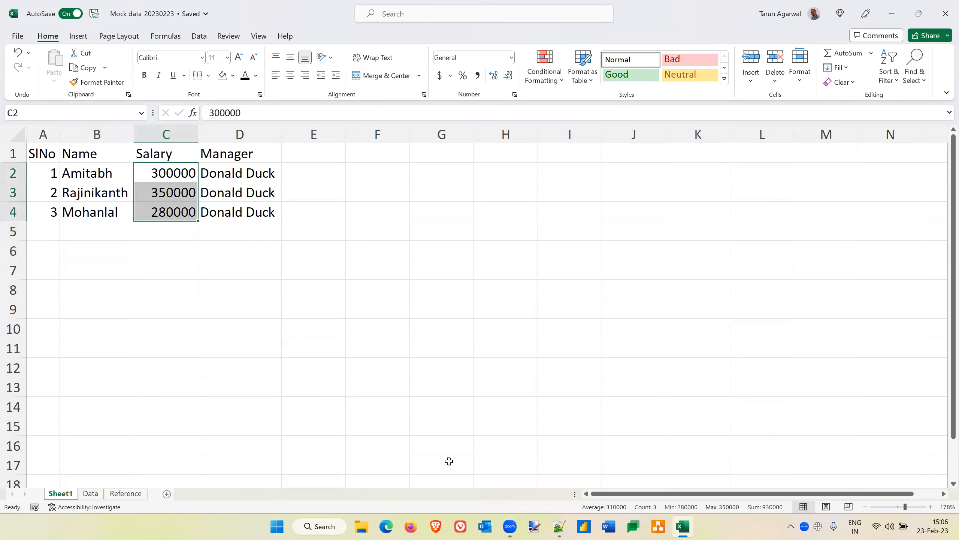
{"action": "left_click", "coordinate": [777, 423]}
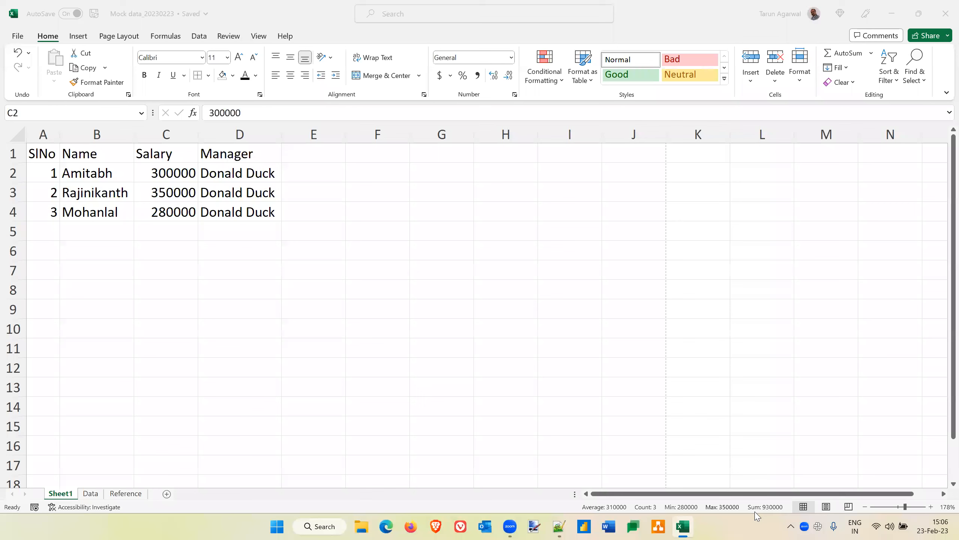
{"action": "left_click", "coordinate": [183, 170]}
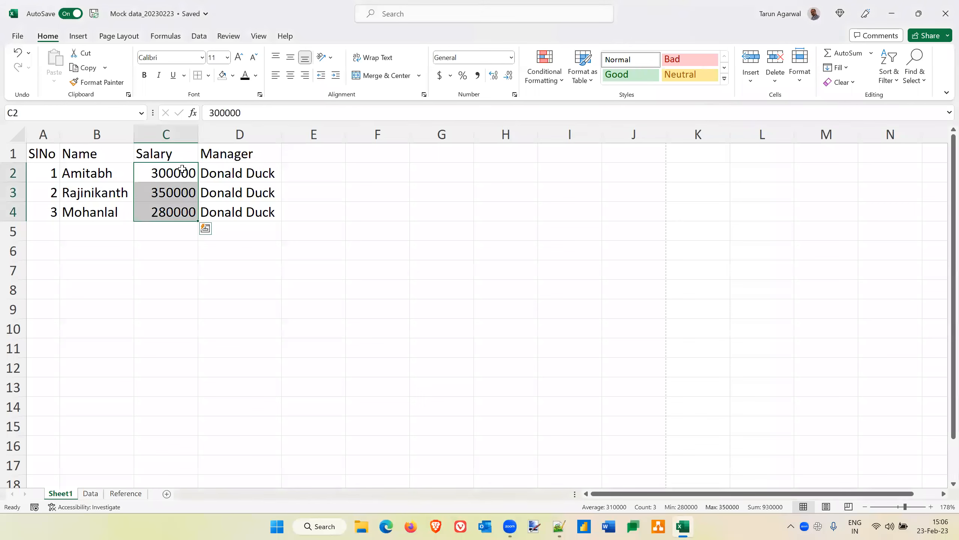
Total the salaries in C5 with =SUM(C2:C4) and clear the formula again.
{"action": "left_click", "coordinate": [177, 230]}
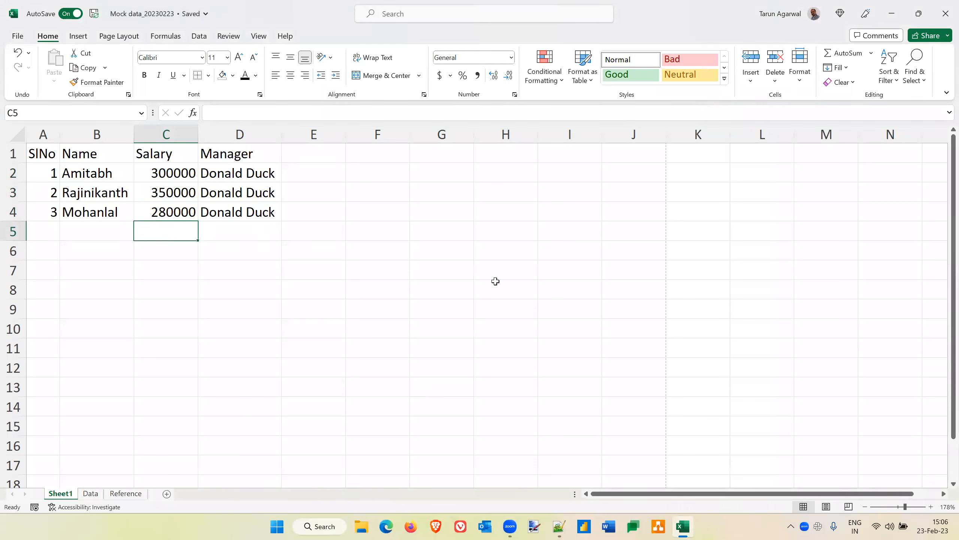
{"action": "key", "text": "alt+equal"}
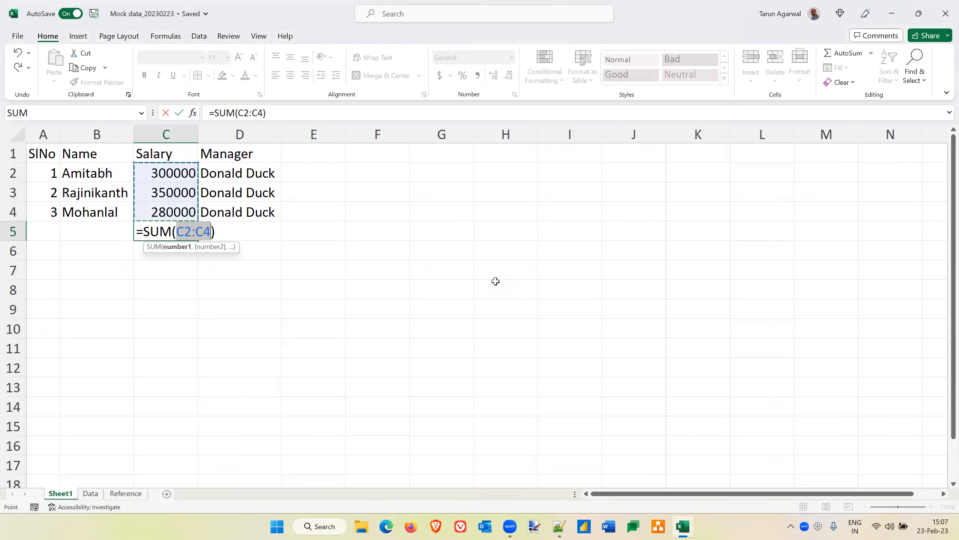
{"action": "key", "text": "Return"}
{"action": "key", "text": "Up"}
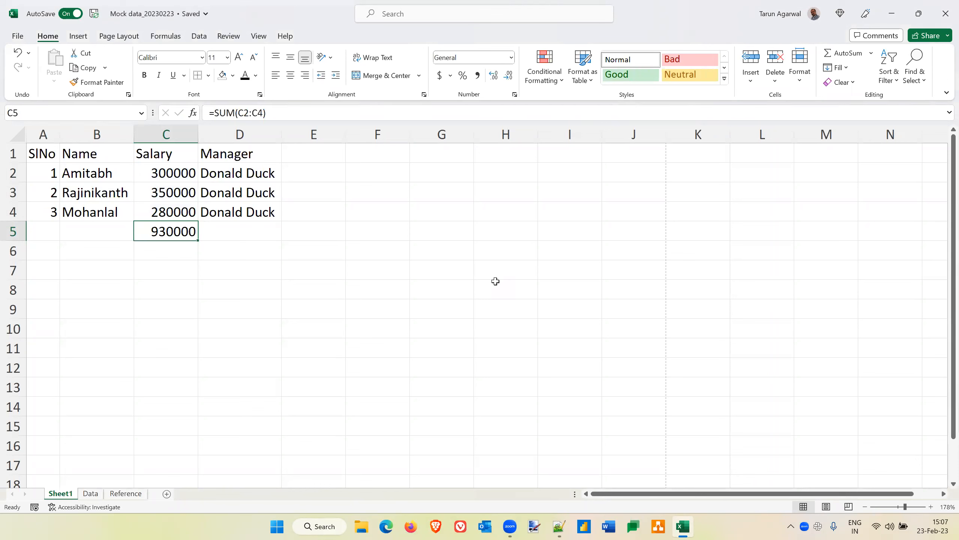
{"action": "key", "text": "Delete"}
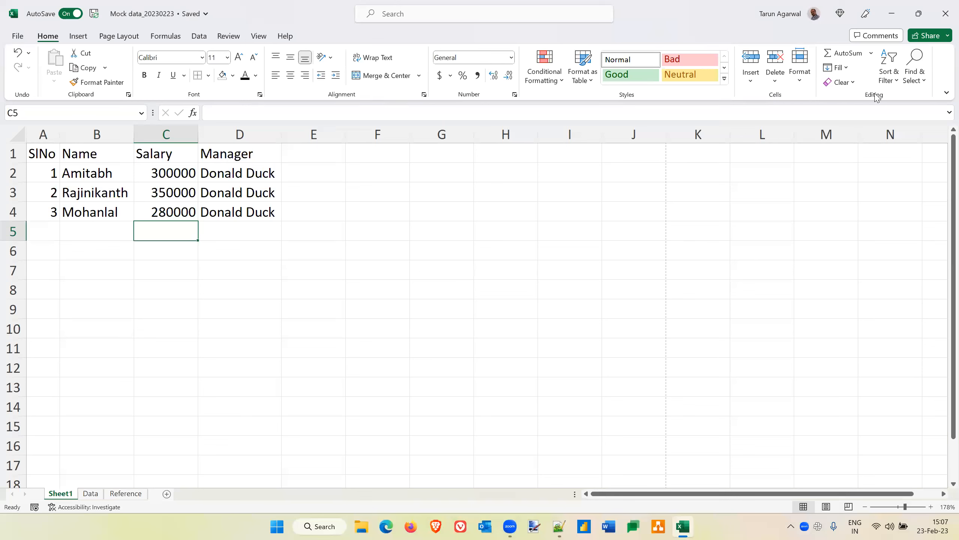
Add up the salaries C2 to C4 in C5 using the Sum option of AutoSum.
{"action": "left_click", "coordinate": [871, 54]}
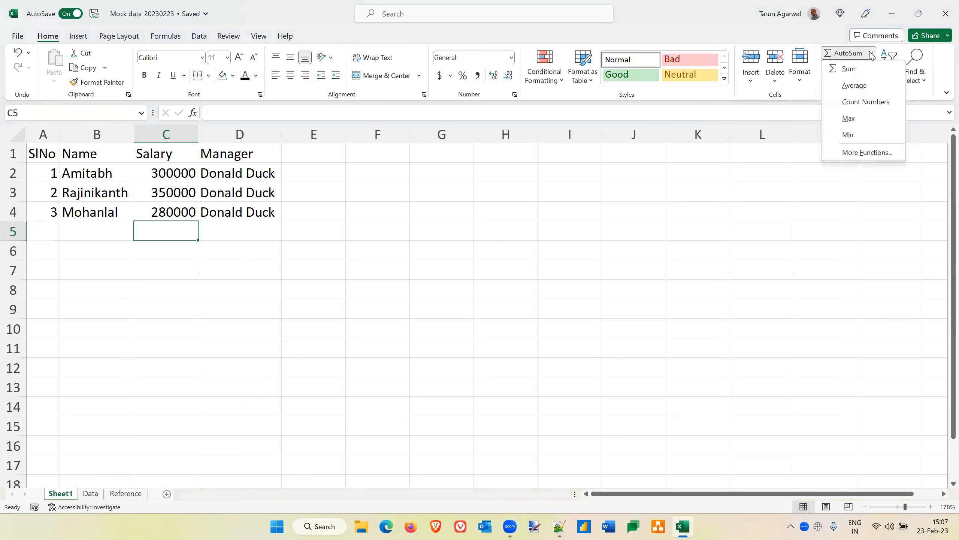
{"action": "left_click", "coordinate": [849, 69]}
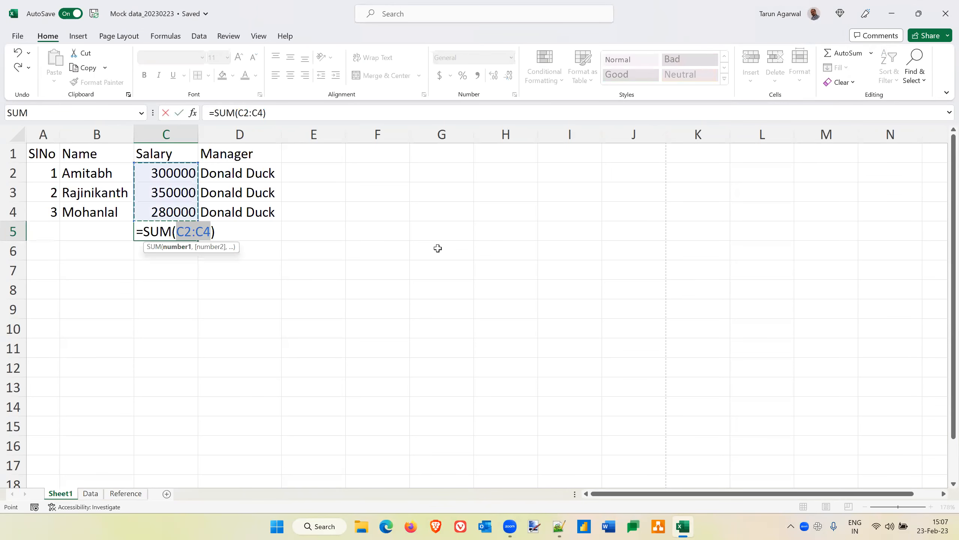
{"action": "key", "text": "Return"}
{"action": "key", "text": "Up"}
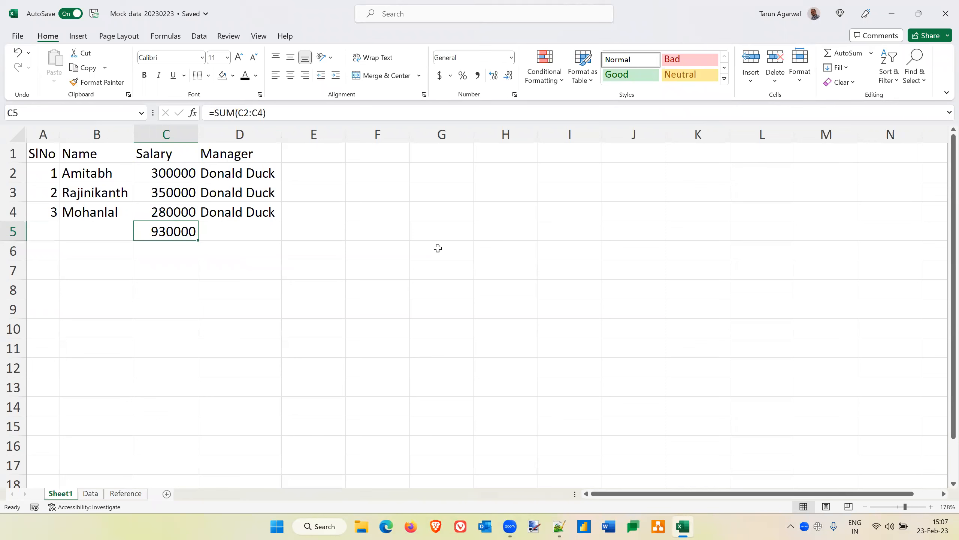
Replace the formula in C5 with the average of C2 to C4 using AutoSum.
{"action": "left_click", "coordinate": [872, 53]}
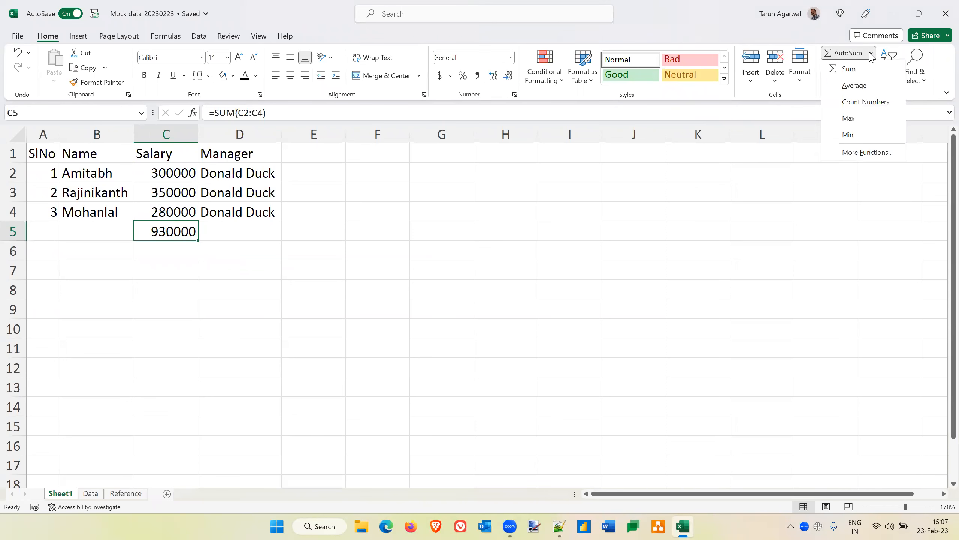
{"action": "left_click", "coordinate": [854, 85]}
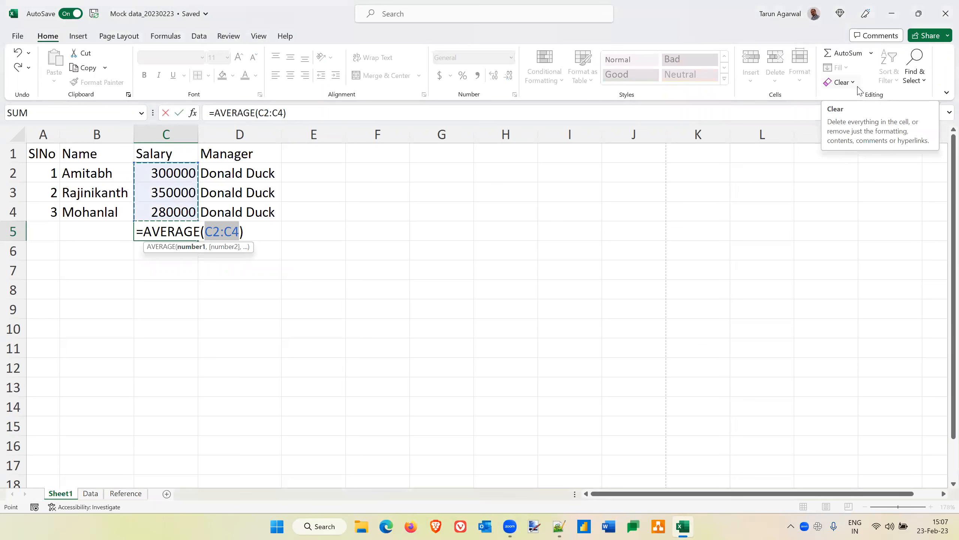
{"action": "key", "text": "Return"}
{"action": "key", "text": "Up"}
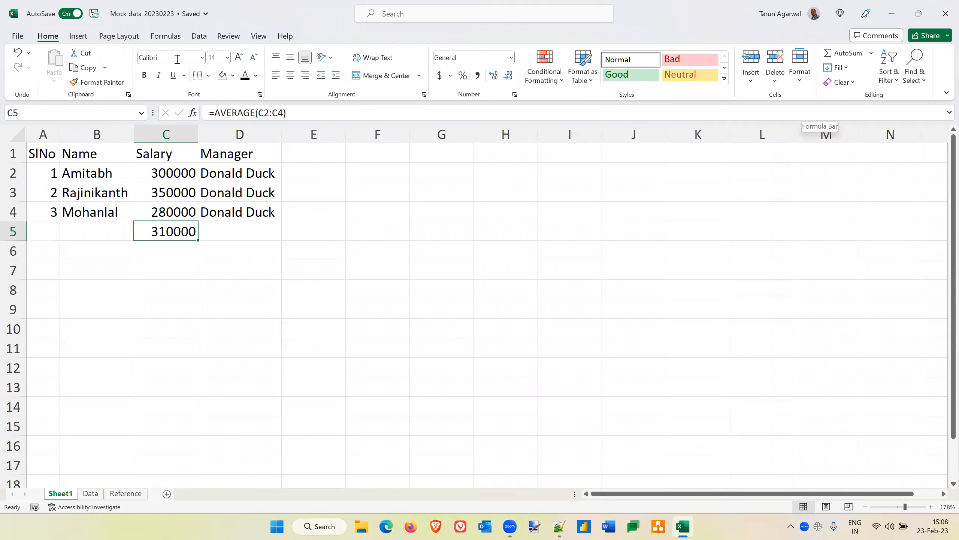
Insert a new blank worksheet in front of Sheet1.
{"action": "left_click", "coordinate": [79, 37]}
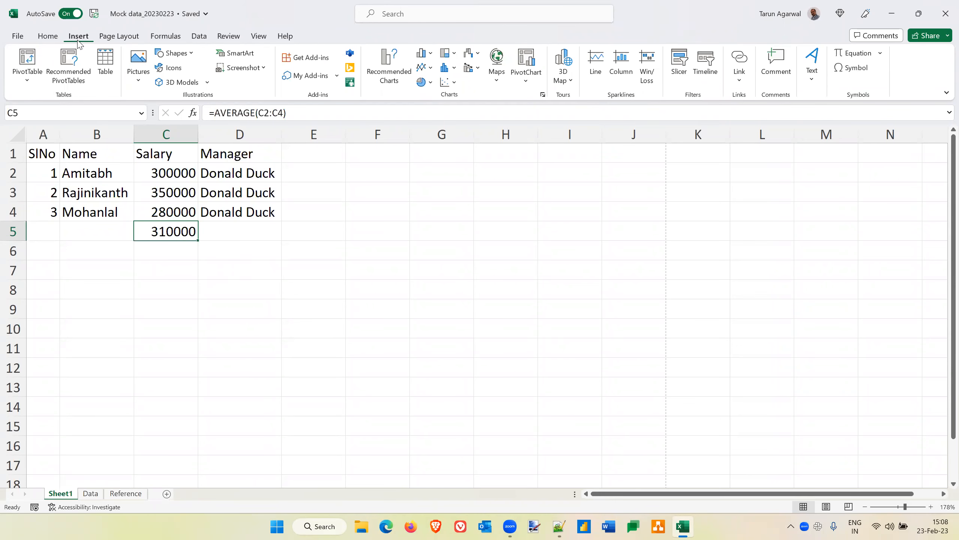
{"action": "left_click", "coordinate": [53, 42]}
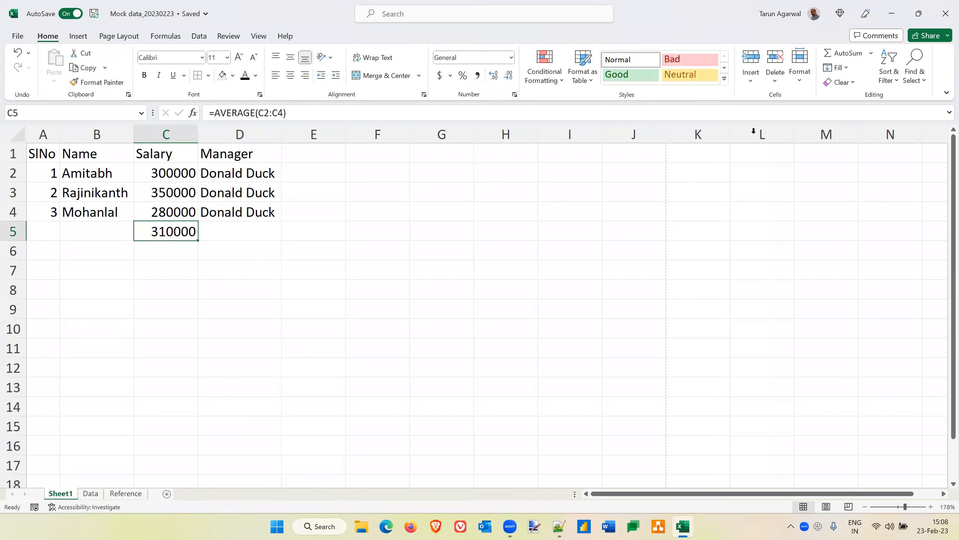
{"action": "left_click", "coordinate": [749, 82]}
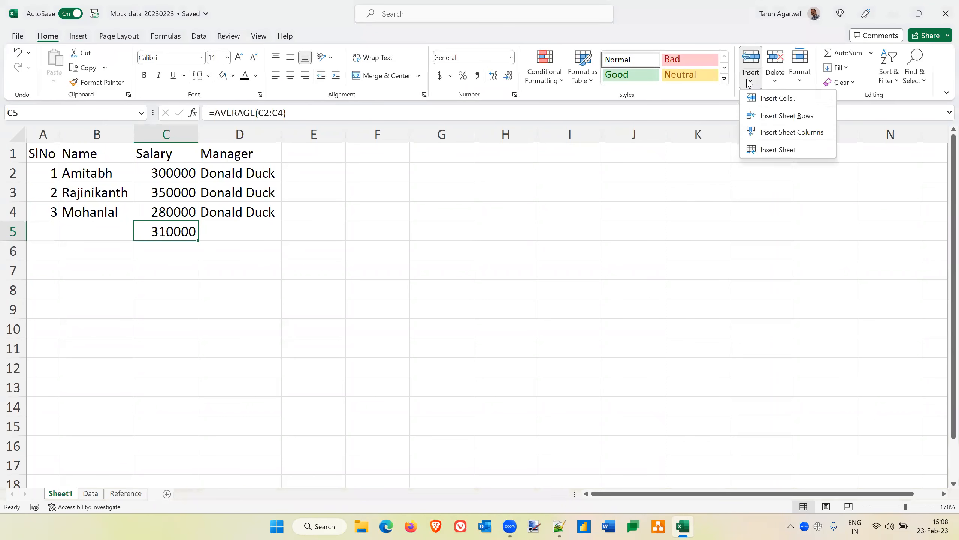
{"action": "left_click", "coordinate": [782, 151]}
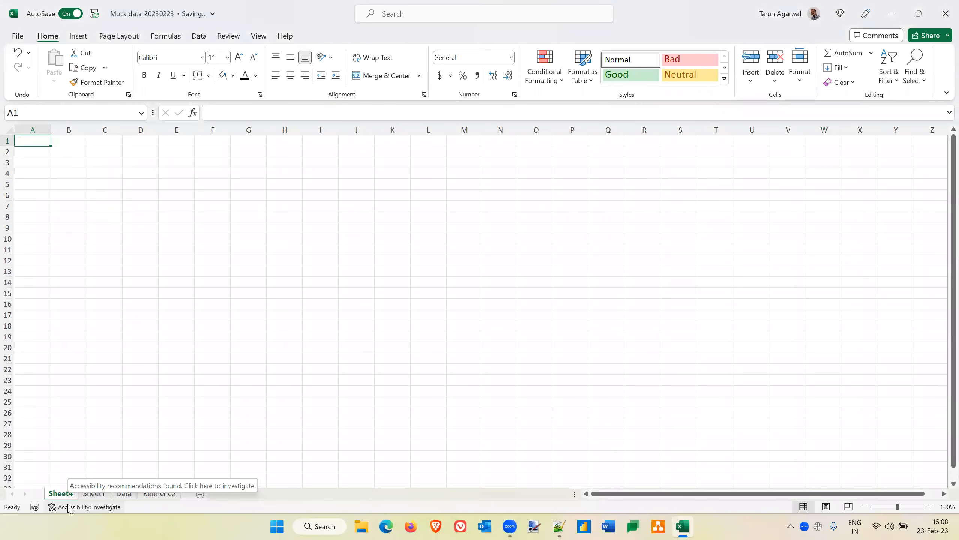
Delete the blank worksheet in front of Sheet1 and add a new blank worksheet right after Sheet1.
{"action": "right_click", "coordinate": [63, 496]}
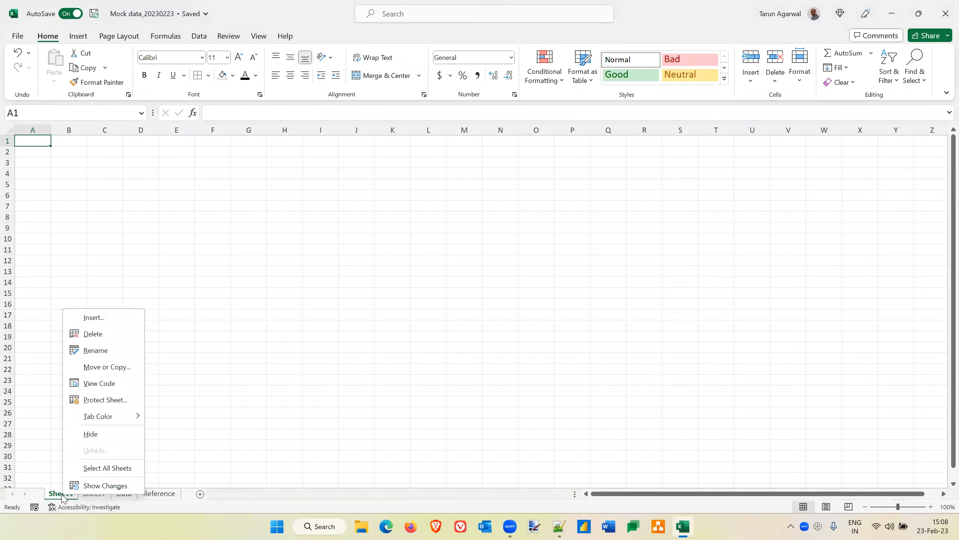
{"action": "left_click", "coordinate": [100, 333]}
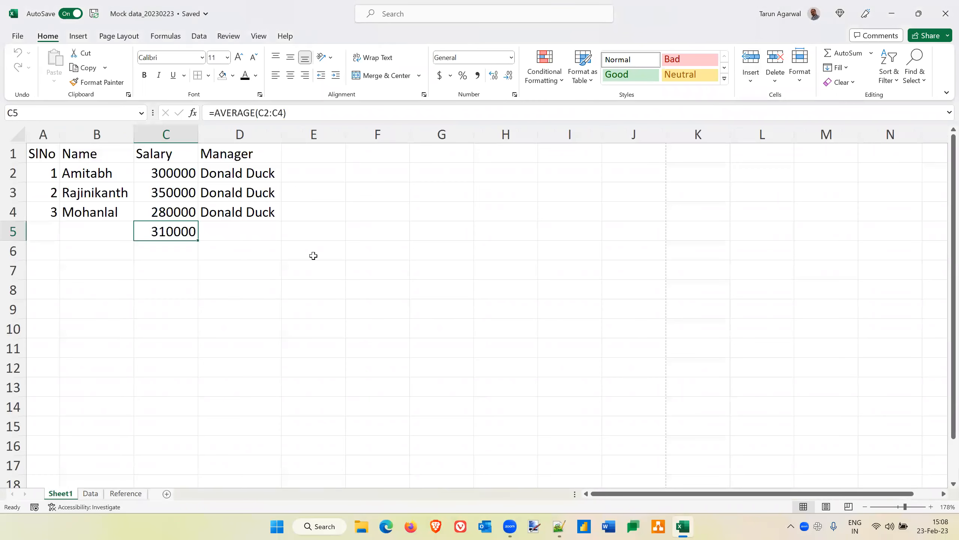
{"action": "left_click", "coordinate": [167, 493]}
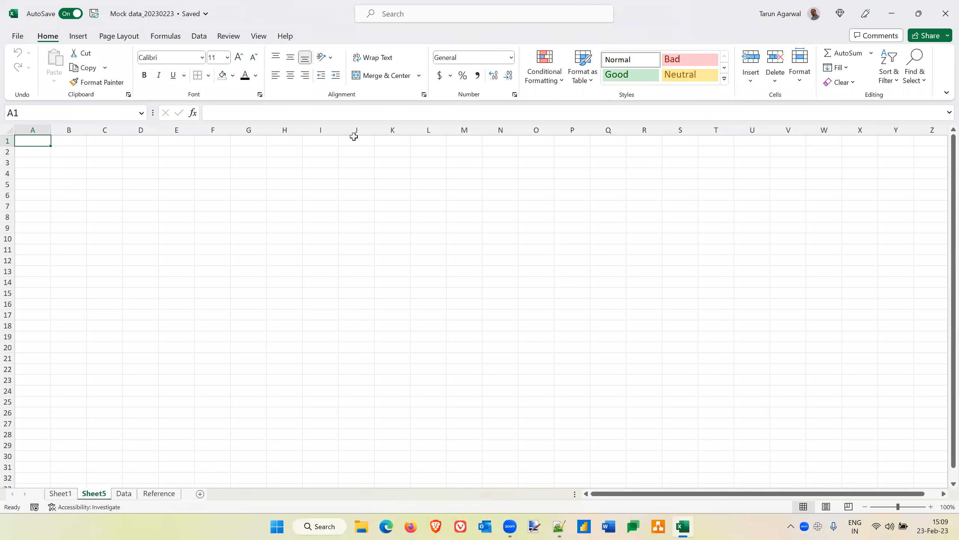
{"action": "key", "text": "ctrl+n"}
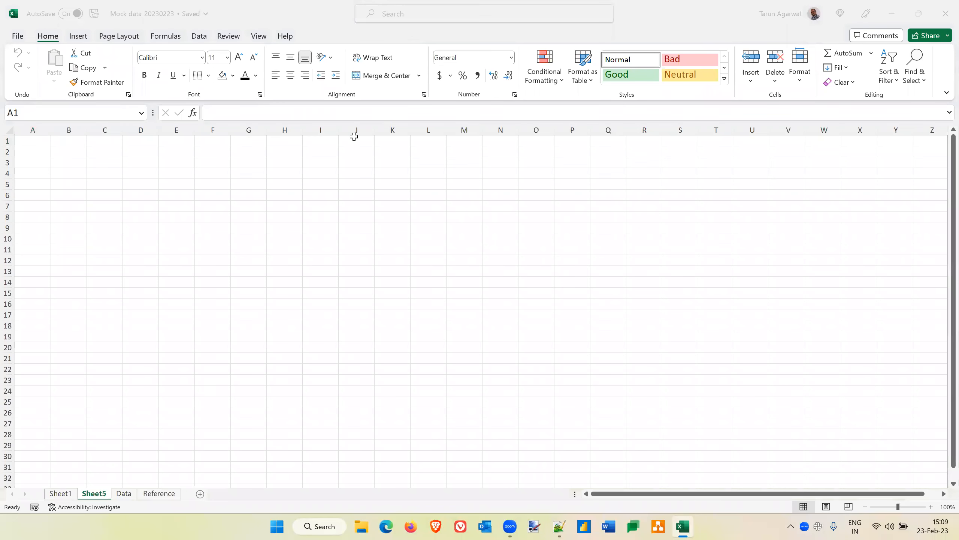
Switch to the Data worksheet and auto-fit column A to its Region code heading.
{"action": "left_click", "coordinate": [120, 496]}
{"action": "left_click", "coordinate": [122, 495]}
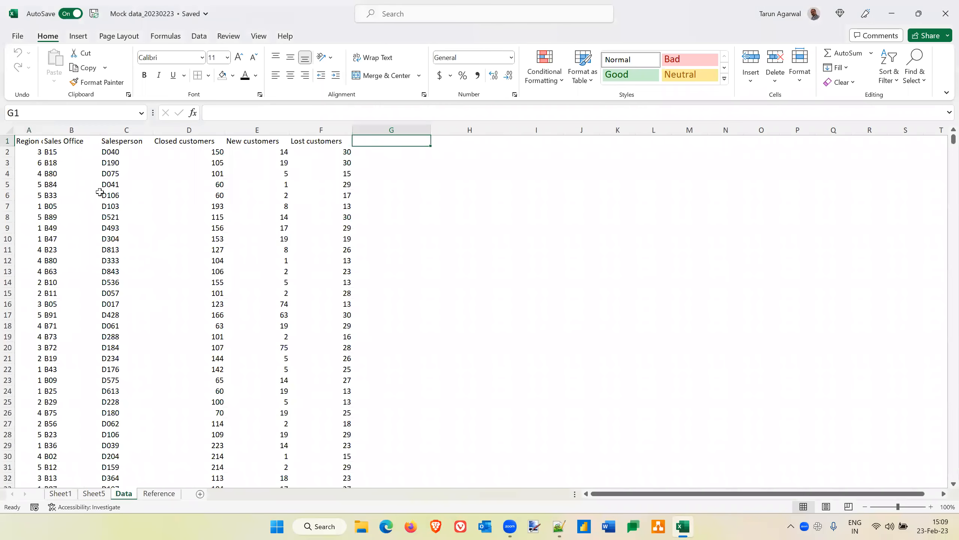
{"action": "double_click", "coordinate": [43, 129]}
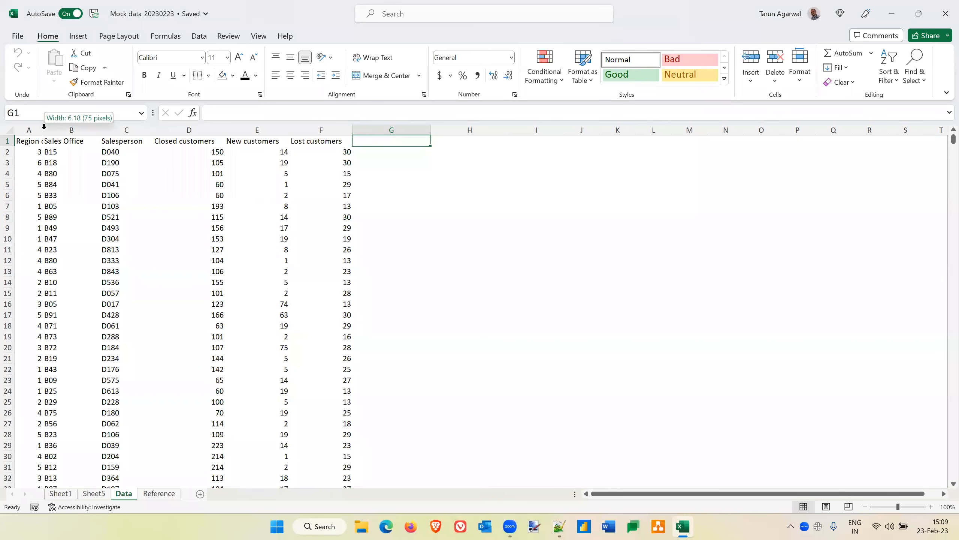
Review the column headings in row 1 of the Data sheet, from Region code to Lost customers.
{"action": "left_click", "coordinate": [30, 145]}
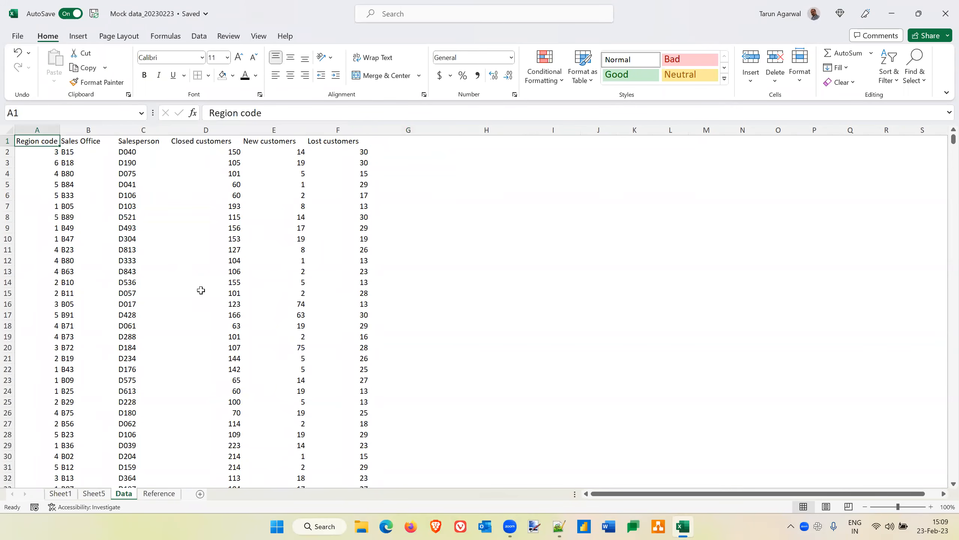
{"action": "key", "text": "Right"}
{"action": "key", "text": "Right"}
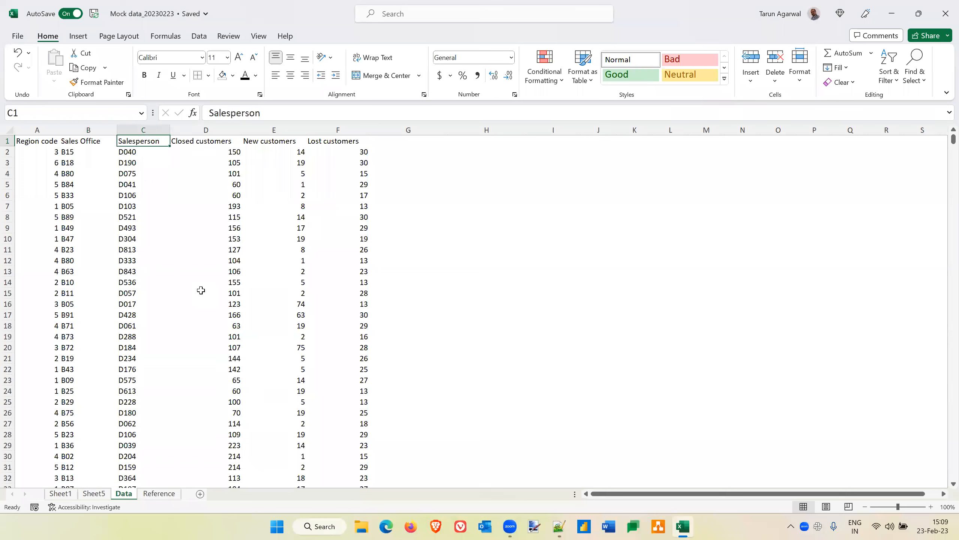
{"action": "key", "text": "Right"}
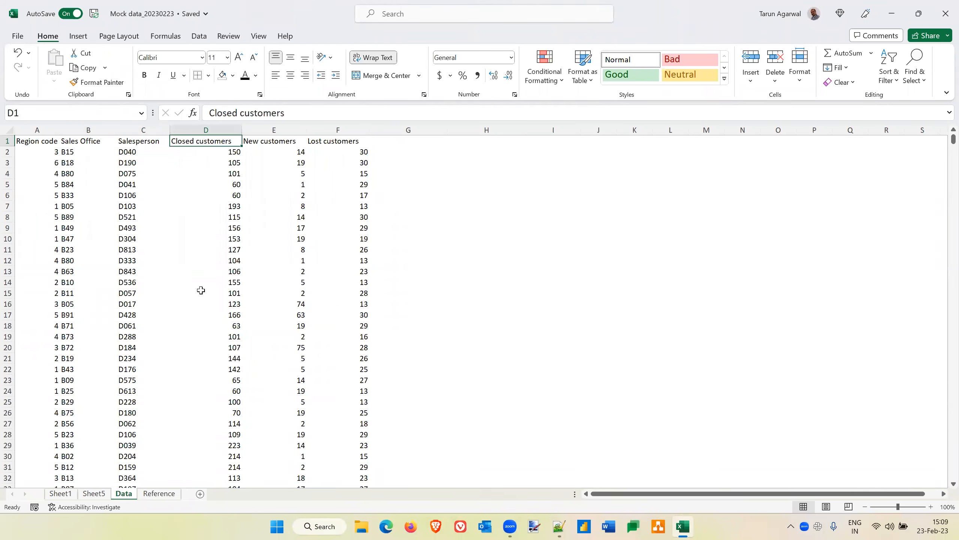
{"action": "key", "text": "Right"}
{"action": "key", "text": "Right"}
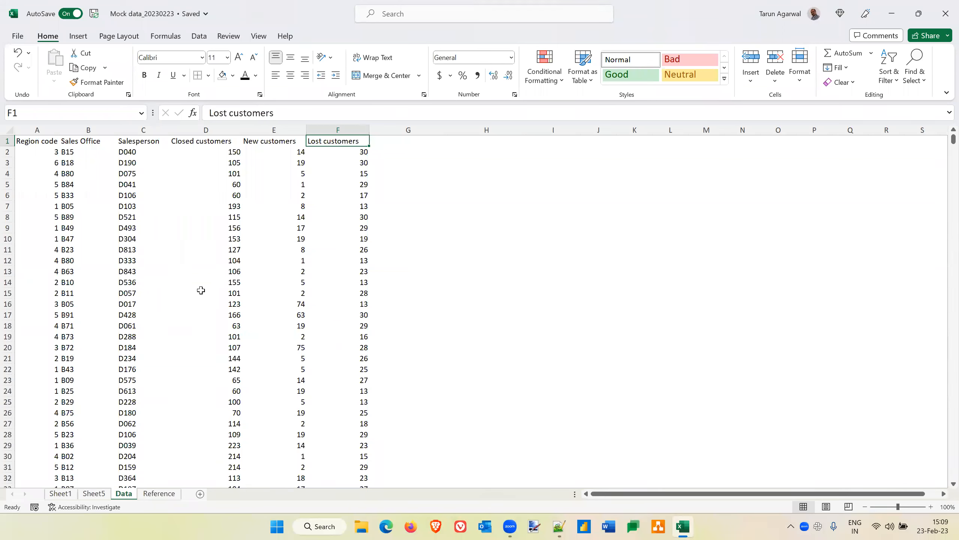
{"action": "key", "text": "Left"}
{"action": "key", "text": "Left"}
{"action": "key", "text": "Left"}
{"action": "key", "text": "Left"}
{"action": "key", "text": "Left"}
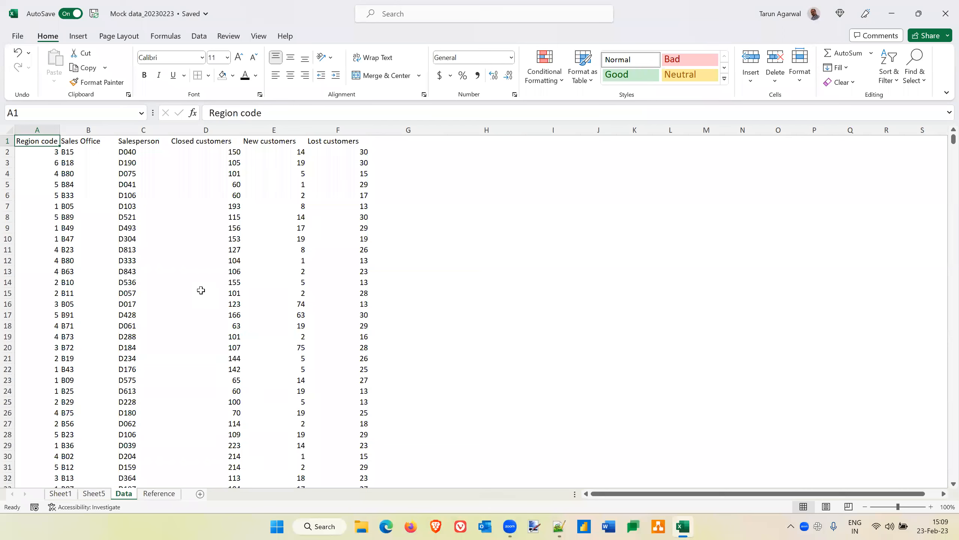
Look through the first Sales Office entries in column B and return to cell A1.
{"action": "key", "text": "Right"}
{"action": "key", "text": "Down"}
{"action": "key", "text": "Down"}
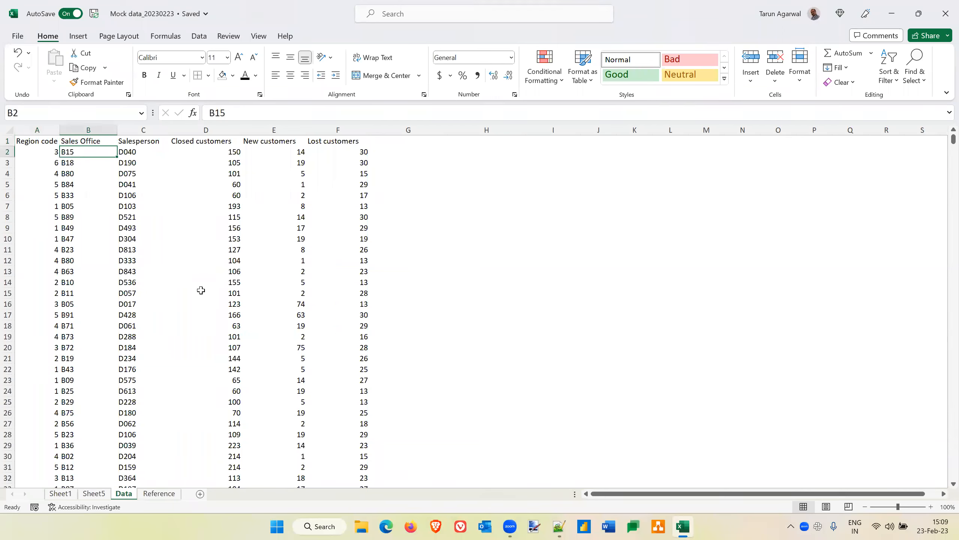
{"action": "key", "text": "Down"}
{"action": "key", "text": "Down"}
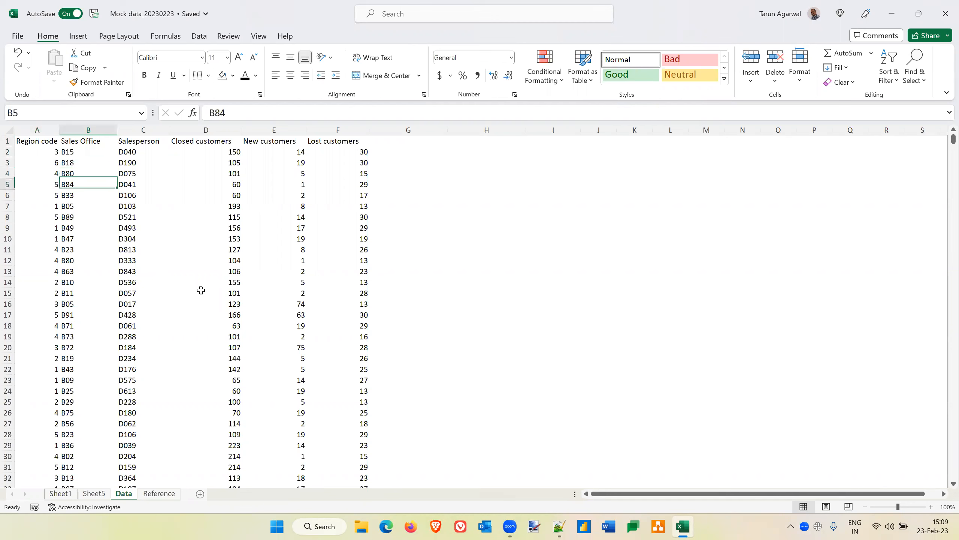
{"action": "key", "text": "Left"}
{"action": "key", "text": "Up"}
{"action": "key", "text": "Up"}
{"action": "key", "text": "Up"}
{"action": "key", "text": "Up"}
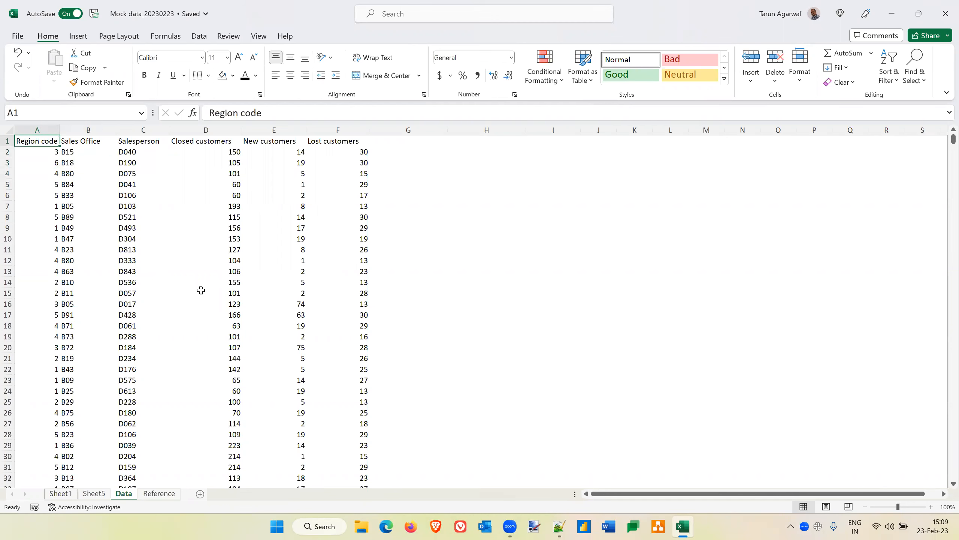
Examine the first record in row 2 under each heading, from Region code to New customers.
{"action": "key", "text": "Down"}
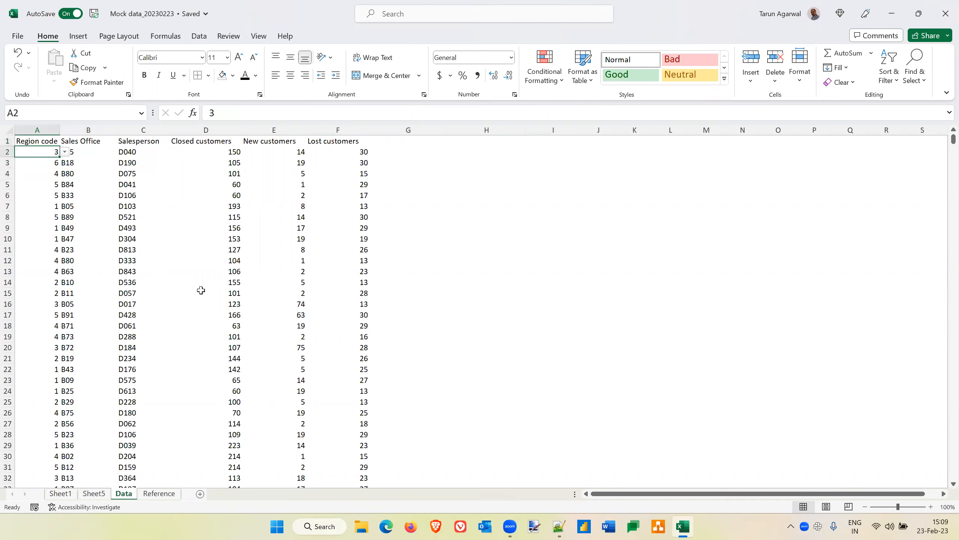
{"action": "key", "text": "Up"}
{"action": "key", "text": "Right"}
{"action": "key", "text": "Down"}
{"action": "key", "text": "Up"}
{"action": "key", "text": "Right"}
{"action": "key", "text": "Down"}
{"action": "key", "text": "Up"}
{"action": "key", "text": "Right"}
{"action": "key", "text": "Down"}
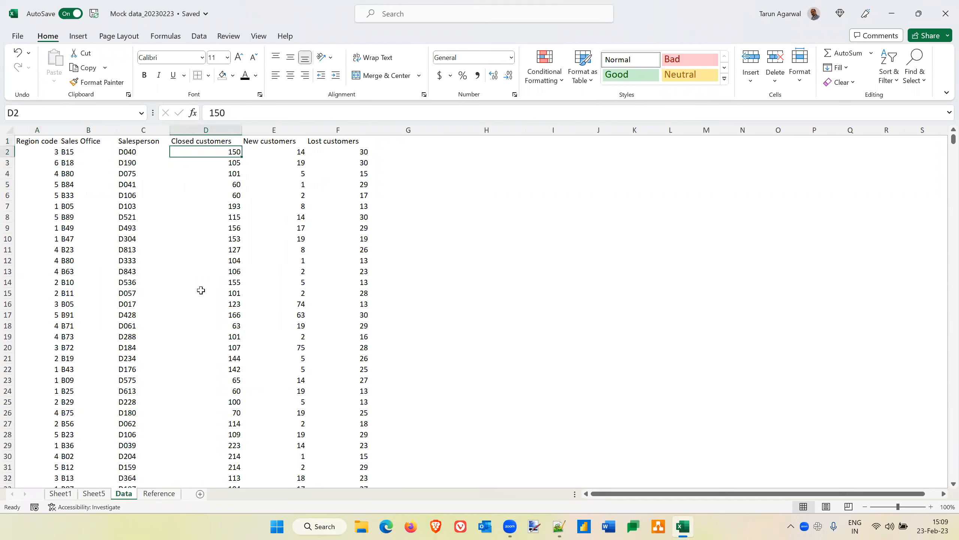
{"action": "key", "text": "Up"}
{"action": "key", "text": "Right"}
{"action": "key", "text": "Down"}
{"action": "key", "text": "Right"}
{"action": "key", "text": "Left"}
{"action": "key", "text": "Left"}
{"action": "key", "text": "Left"}
{"action": "key", "text": "Left"}
{"action": "key", "text": "Right"}
{"action": "key", "text": "Left"}
{"action": "key", "text": "Left"}
Add the heading "Retained customers" in cell G1, next to Lost customers.
{"action": "key", "text": "Right"}
{"action": "key", "text": "Right"}
{"action": "key", "text": "Right"}
{"action": "key", "text": "Right"}
{"action": "key", "text": "Right"}
{"action": "key", "text": "Right"}
{"action": "key", "text": "Up"}
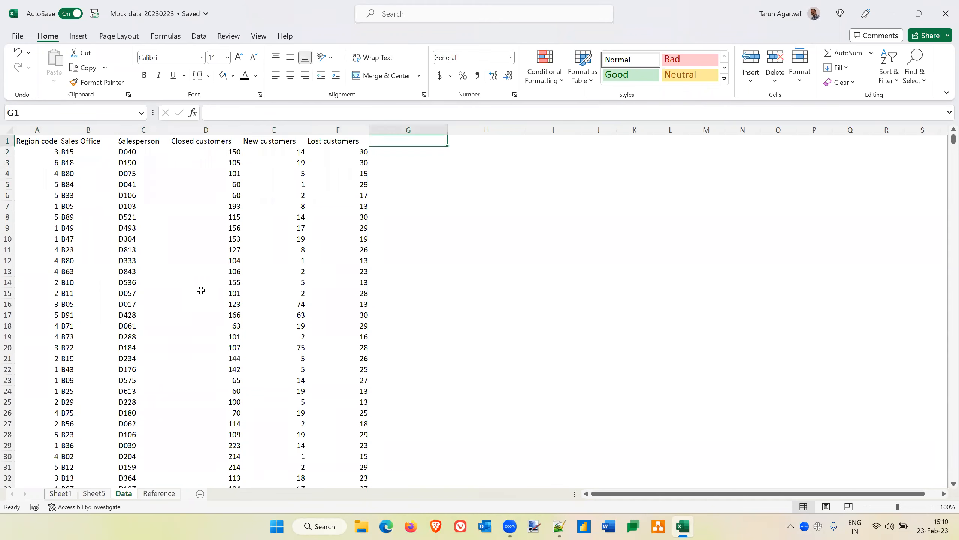
{"action": "type", "text": "Retaine"}
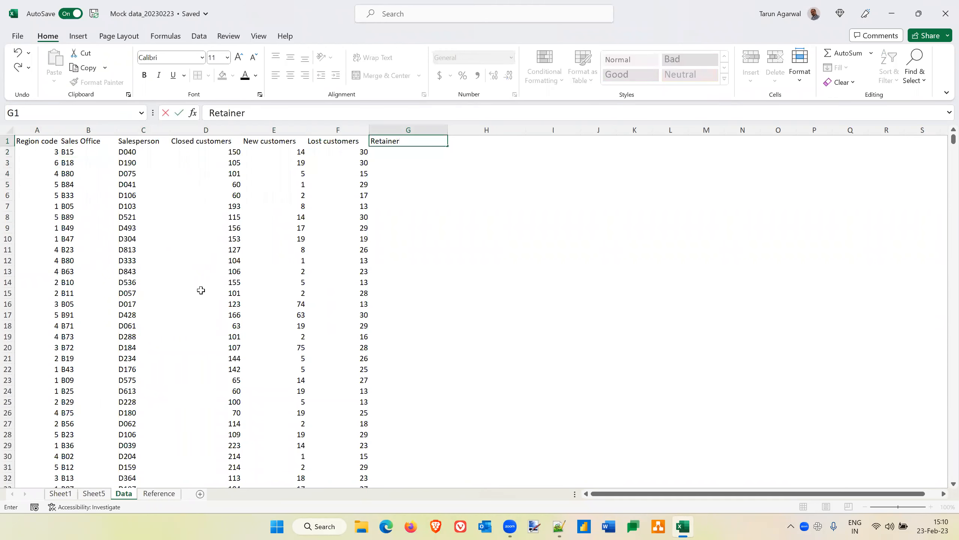
{"action": "type", "text": "d customers"}
{"action": "key", "text": "Return"}
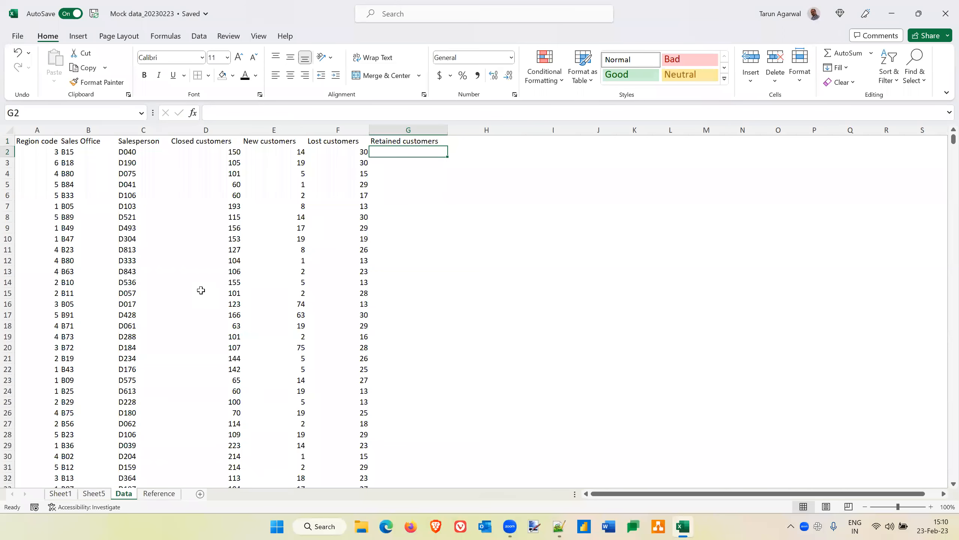
Reference the closed customers value D2 in cell G2 by starting the formula with a plus sign (+D2).
{"action": "type", "text": "="}
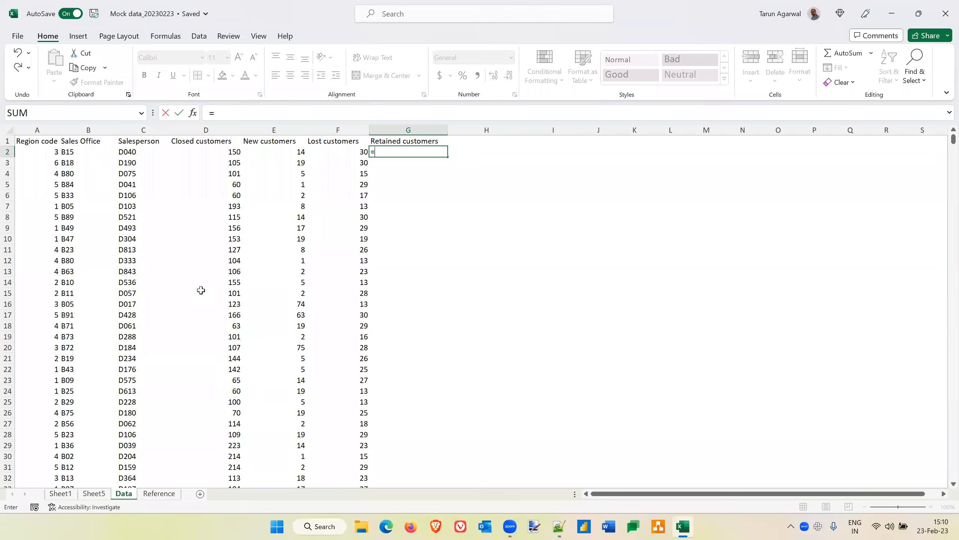
{"action": "key", "text": "BackSpace"}
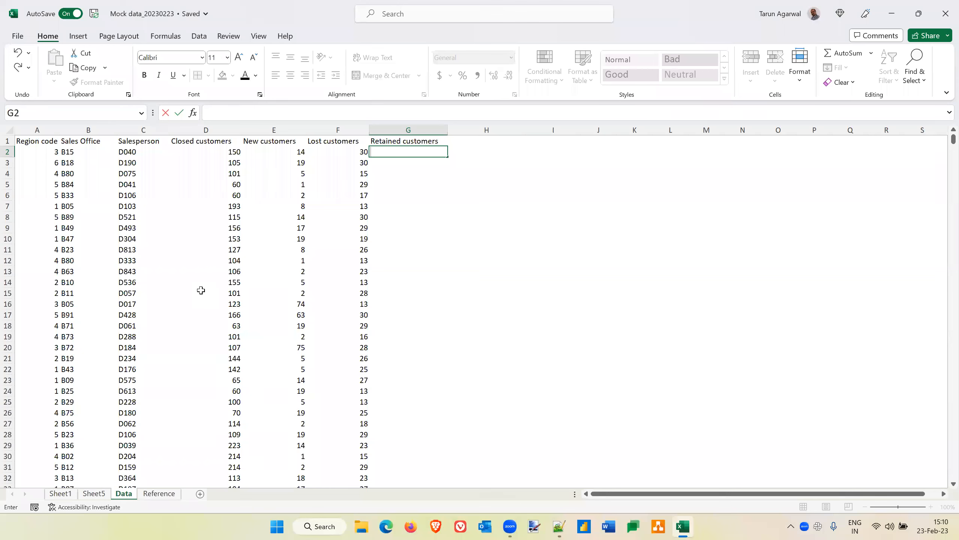
{"action": "type", "text": "+"}
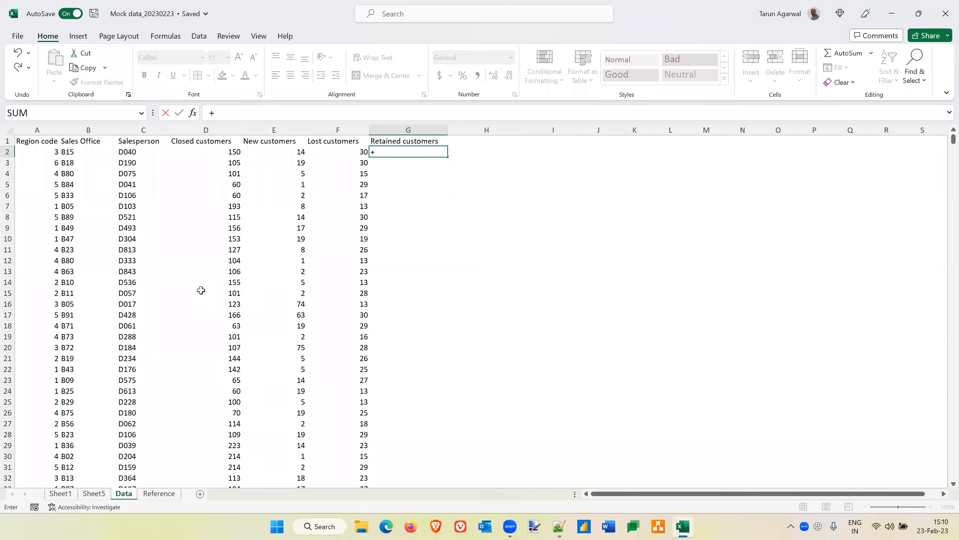
{"action": "left_click", "coordinate": [210, 150]}
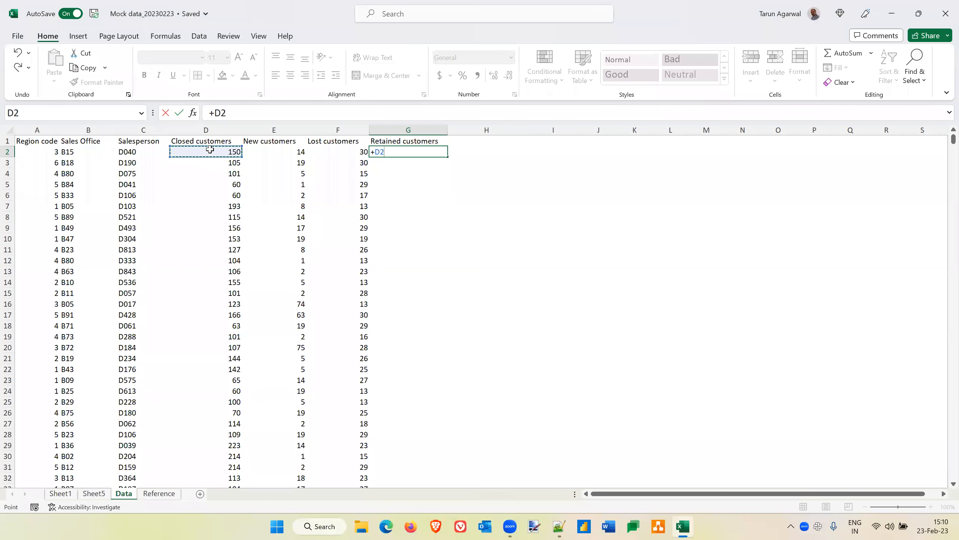
{"action": "key", "text": "Return"}
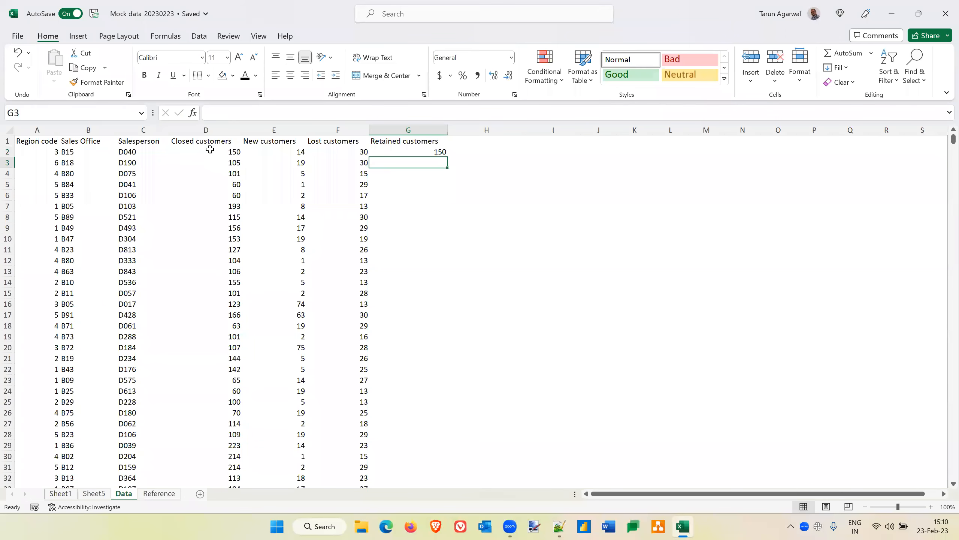
{"action": "key", "text": "Up"}
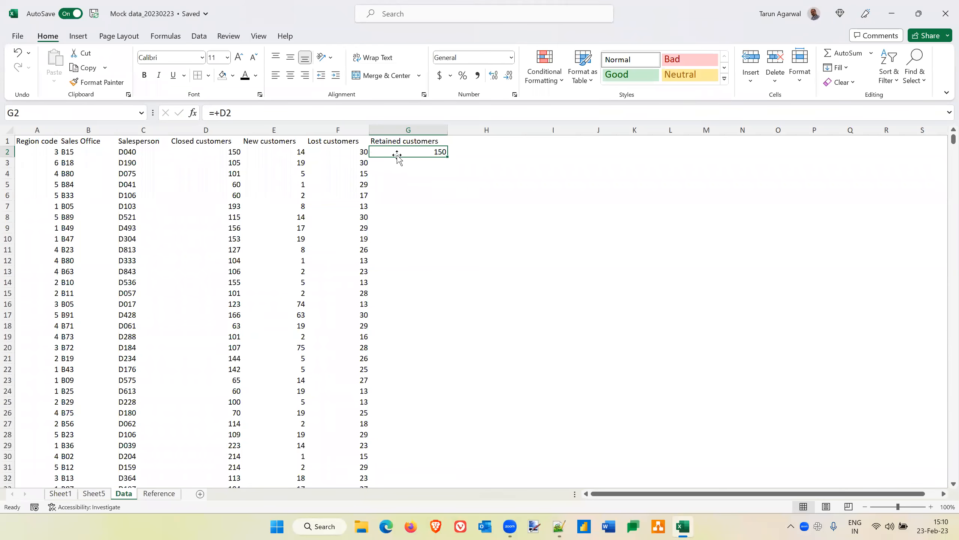
Set the closed customers value in D2 to 149.
{"action": "left_click", "coordinate": [210, 151]}
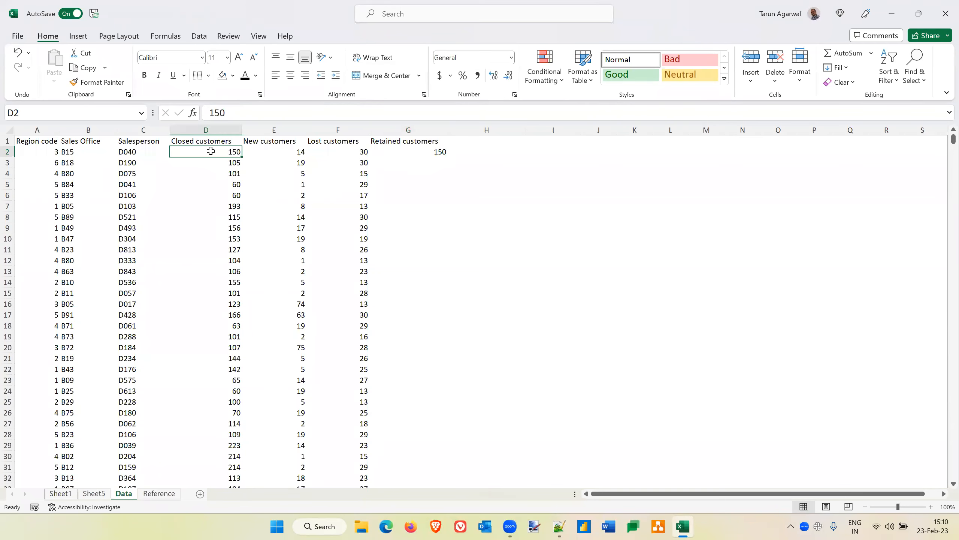
{"action": "type", "text": "149"}
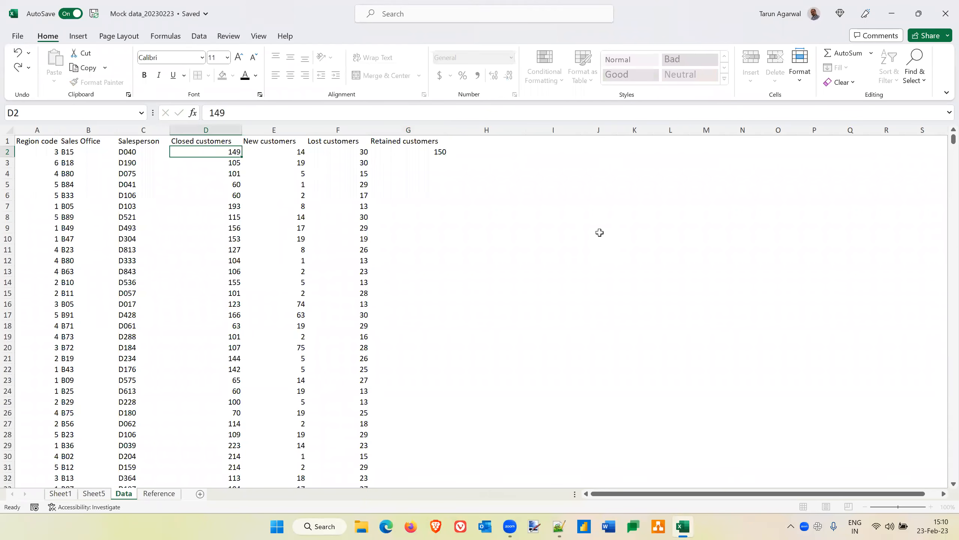
{"action": "key", "text": "Return"}
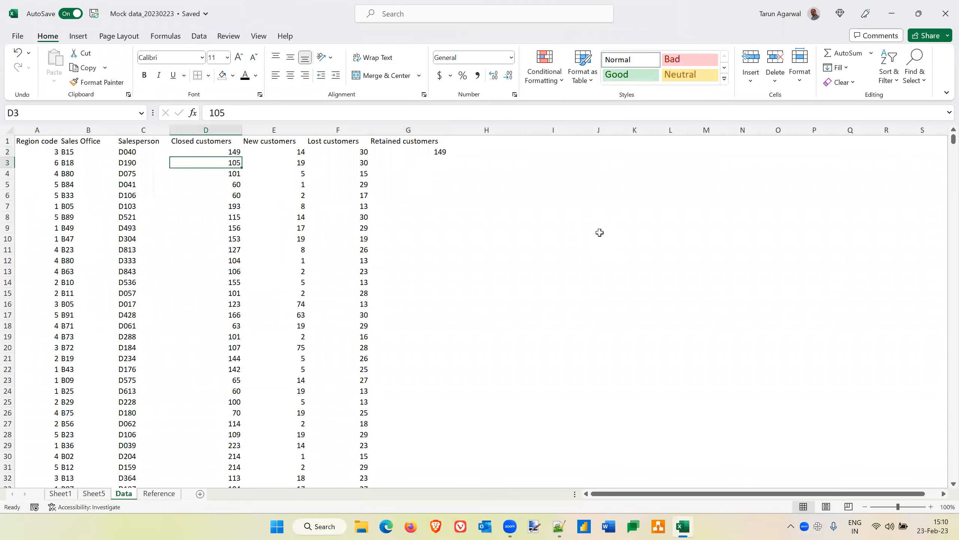
Replace the formula in G2 with =D2-E2 to subtract new customers from closed customers.
{"action": "key", "text": "Up"}
{"action": "key", "text": "Right"}
{"action": "key", "text": "Right"}
{"action": "key", "text": "Right"}
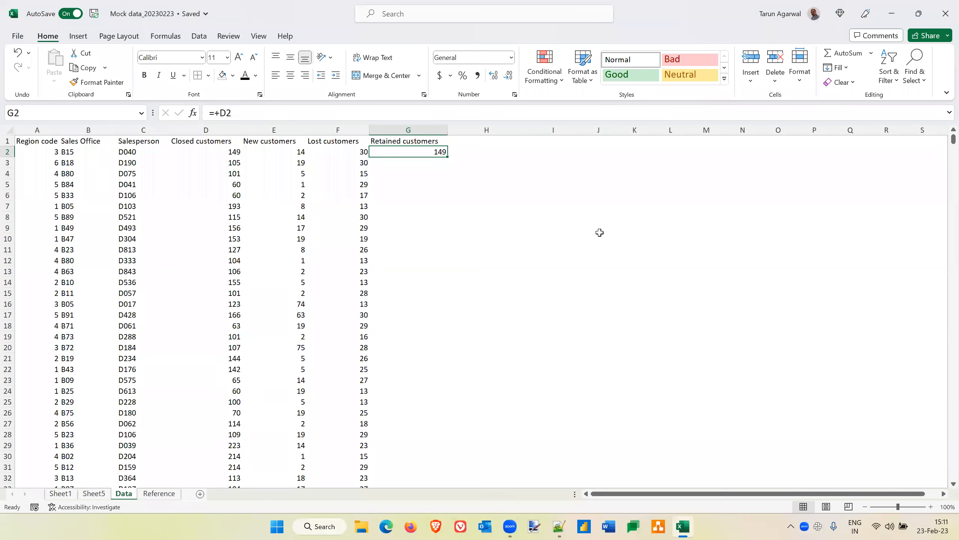
{"action": "type", "text": "="}
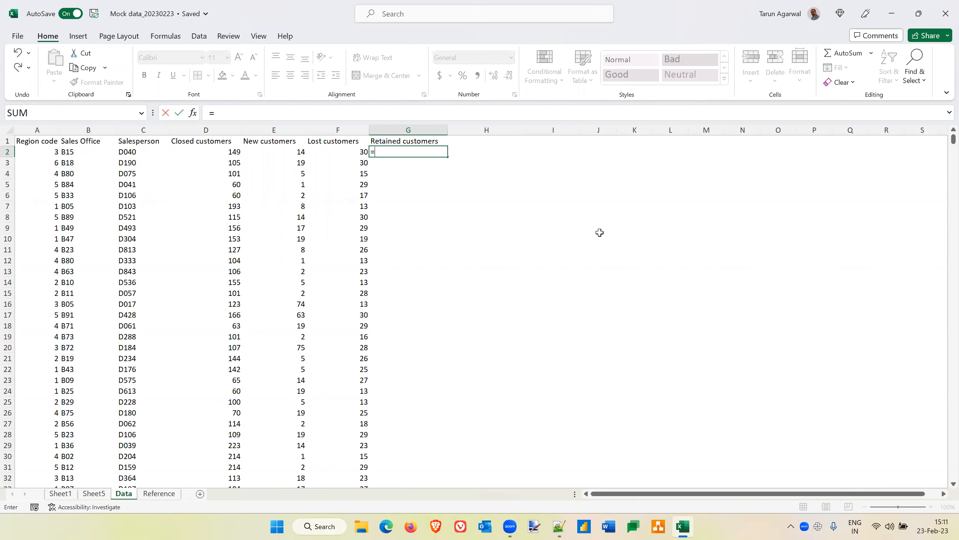
{"action": "key", "text": "Left"}
{"action": "key", "text": "Left"}
{"action": "key", "text": "Left"}
{"action": "type", "text": "-"}
{"action": "key", "text": "Left"}
{"action": "key", "text": "Left"}
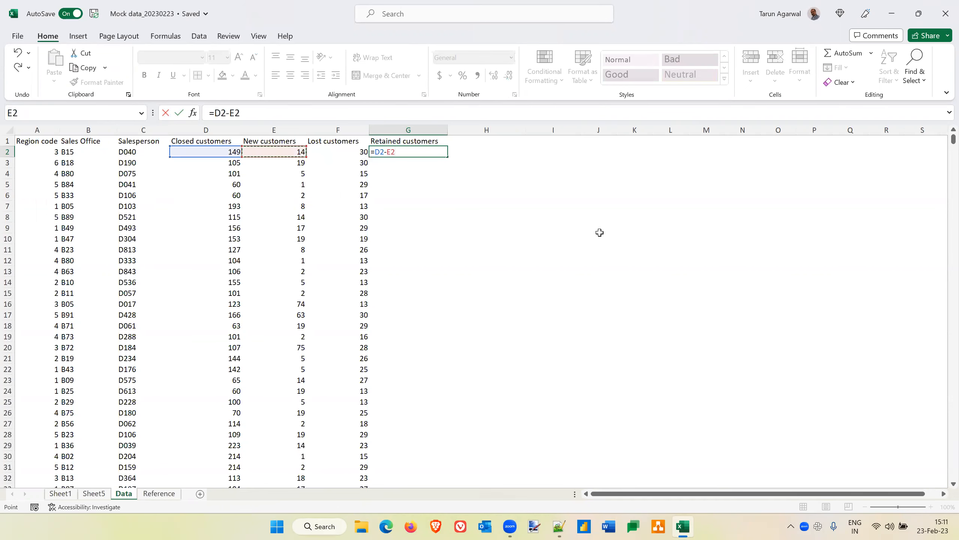
{"action": "key", "text": "Return"}
{"action": "key", "text": "Up"}
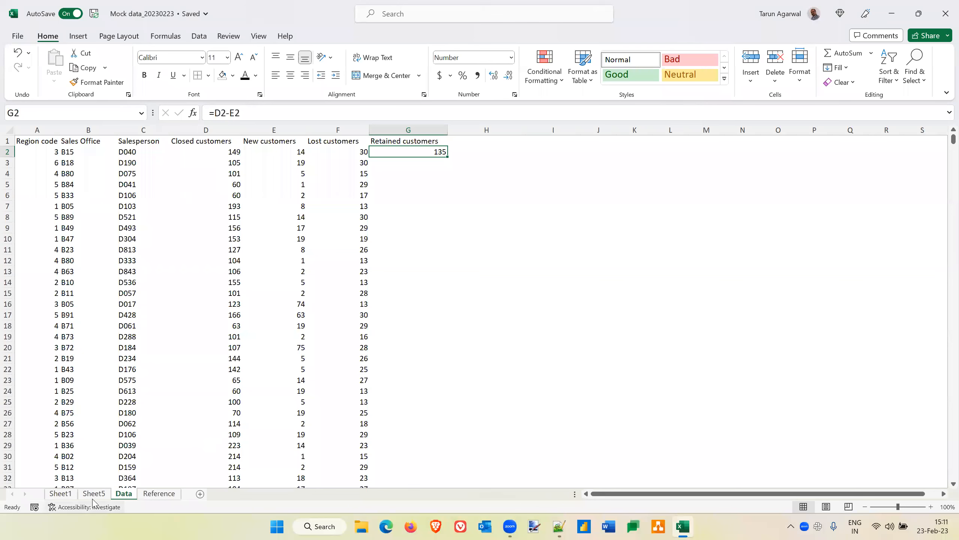
On Sheet1, fill the manager name from D2 down through D4.
{"action": "left_click", "coordinate": [62, 496]}
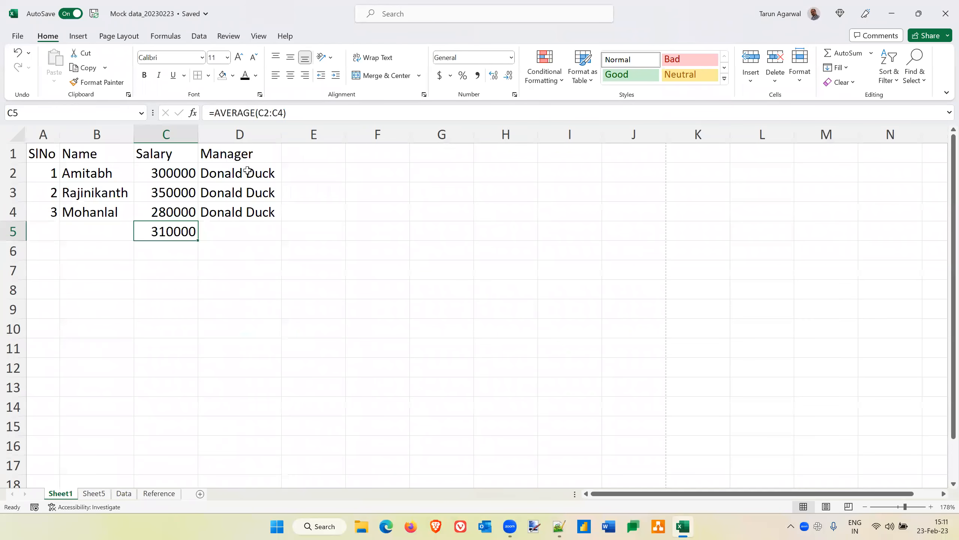
{"action": "left_click", "coordinate": [273, 172]}
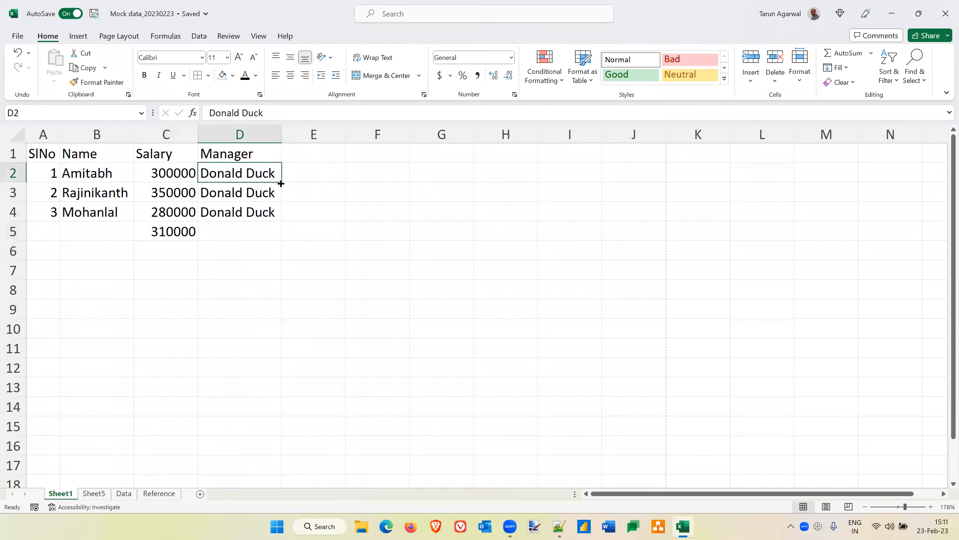
{"action": "left_click_drag", "start_coordinate": [282, 182], "coordinate": [277, 222]}
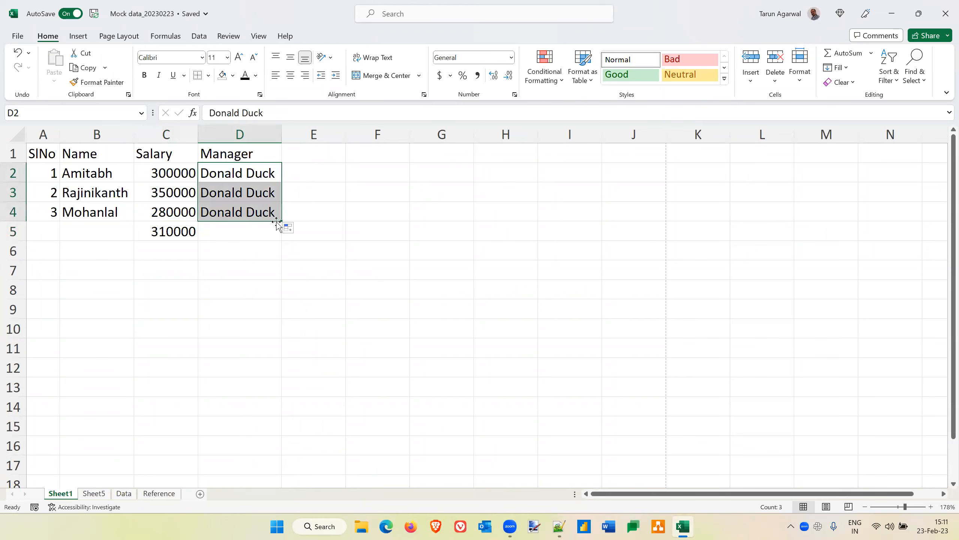
On the Data sheet, fill the retained customers formula from G2 down to the last data row.
{"action": "left_click", "coordinate": [123, 494]}
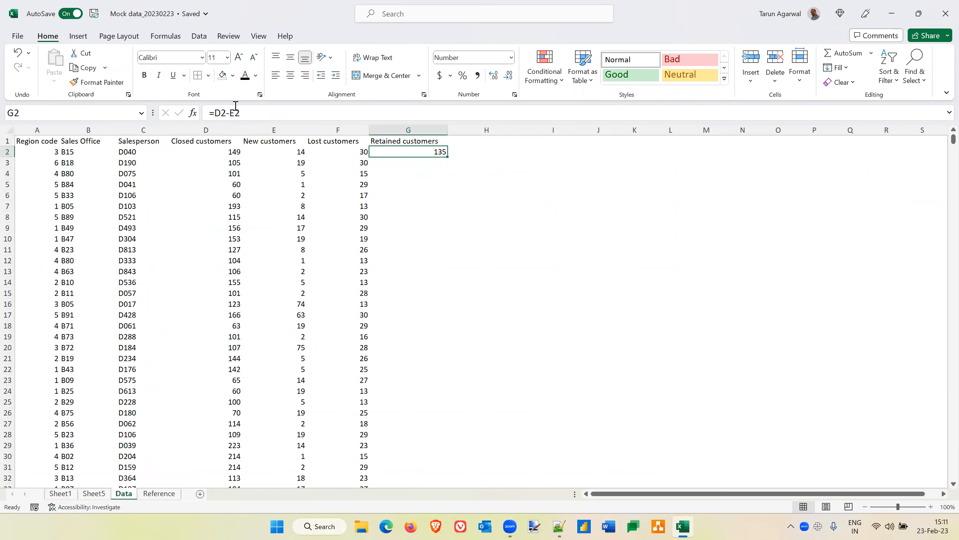
{"action": "double_click", "coordinate": [447, 157]}
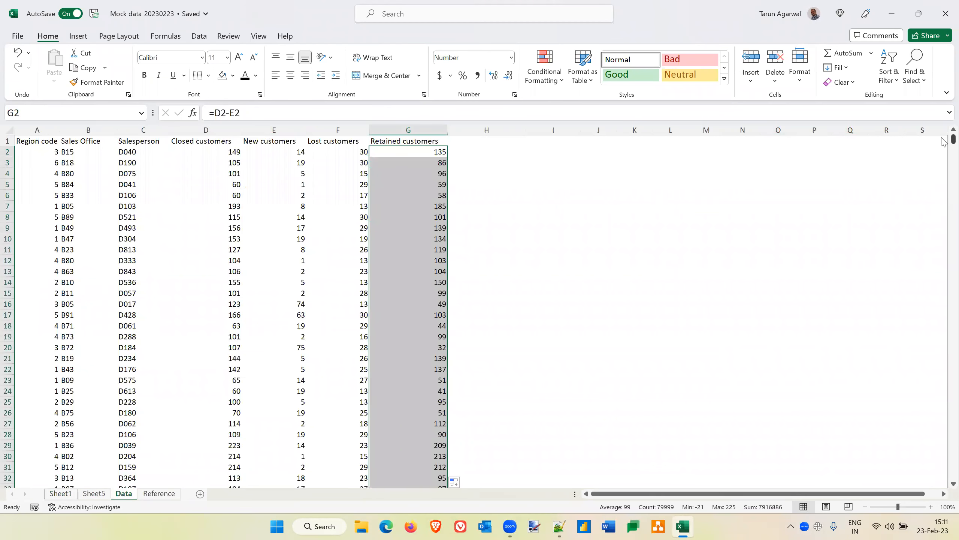
{"action": "left_click_drag", "start_coordinate": [943, 142], "coordinate": [457, 491]}
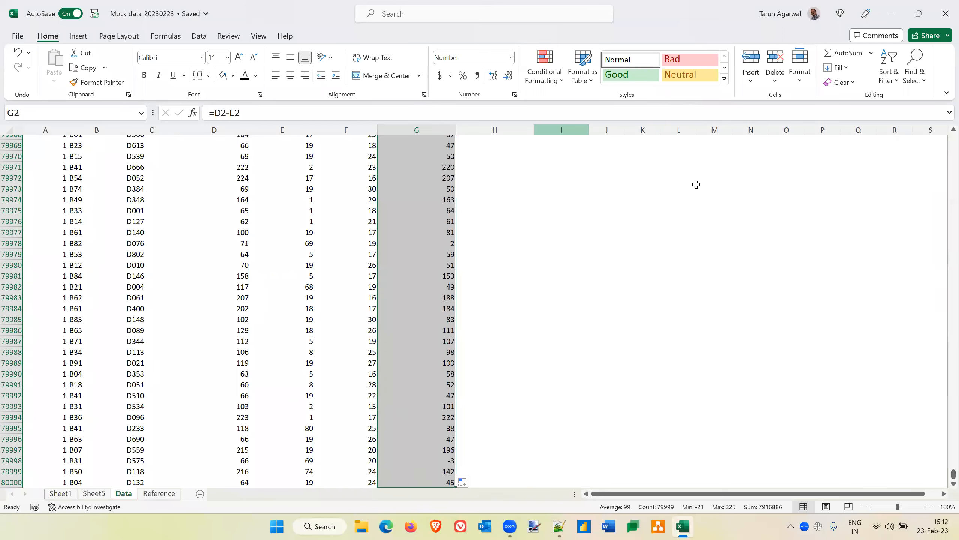
{"action": "left_click_drag", "start_coordinate": [942, 476], "coordinate": [943, 120]}
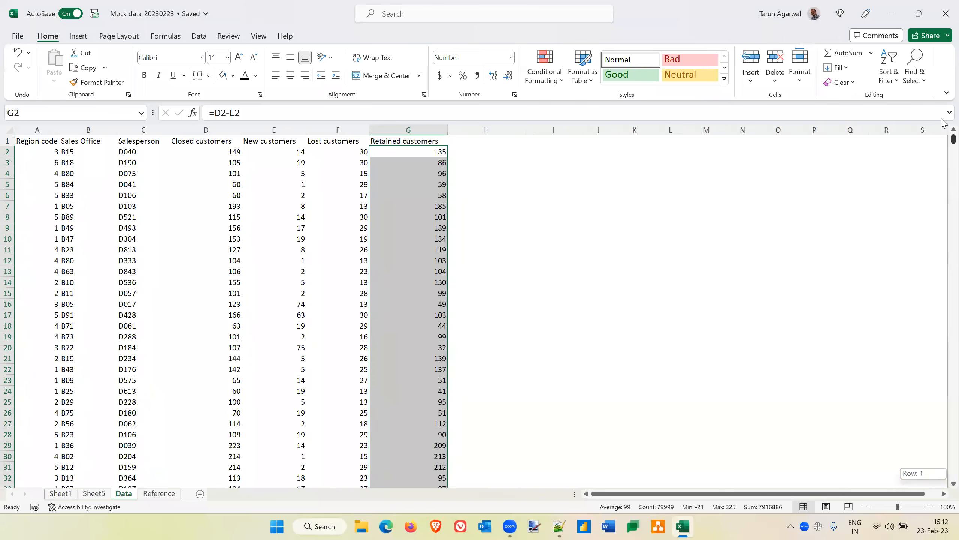
Check the filled retained customers formulas in cells G2 and G8.
{"action": "left_click", "coordinate": [403, 151]}
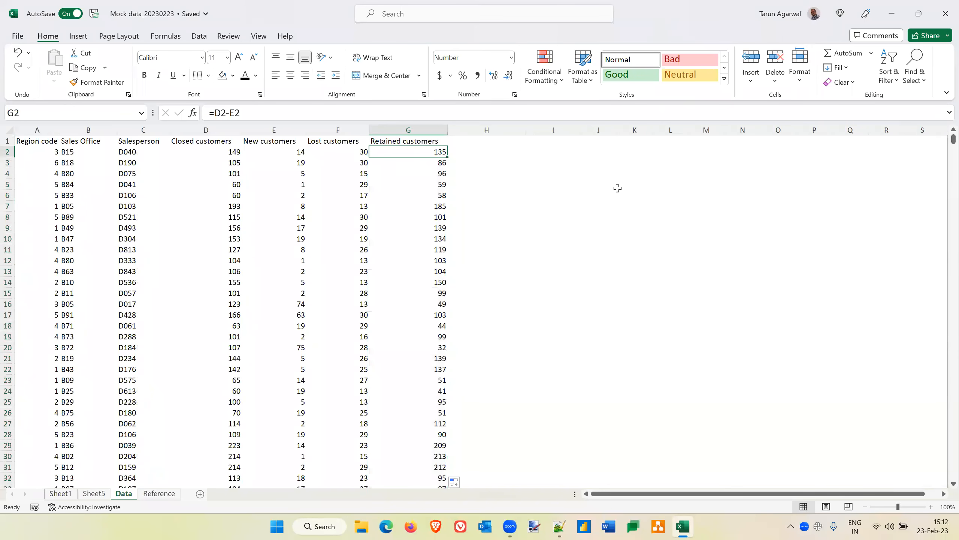
{"action": "key", "text": "Up"}
{"action": "key", "text": "Down"}
{"action": "left_click", "coordinate": [423, 218]}
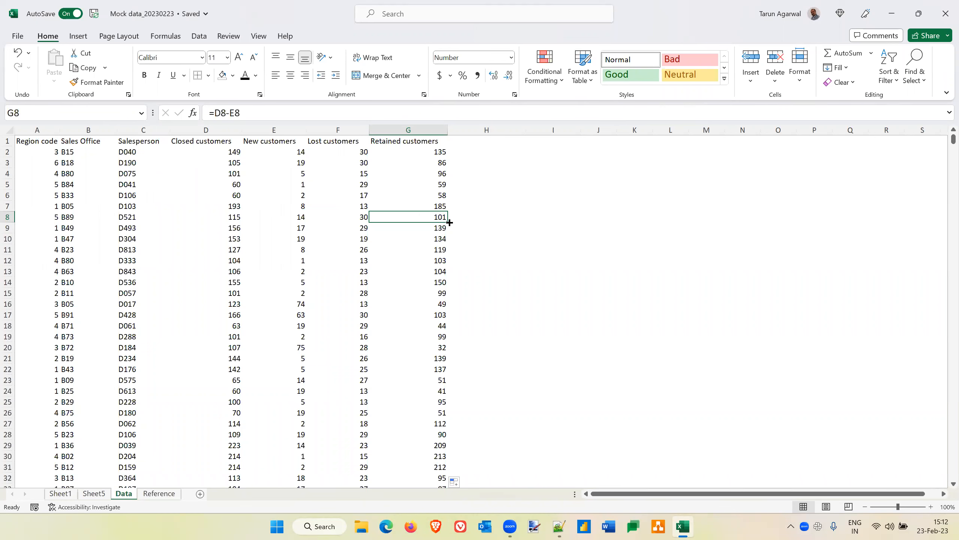
{"action": "left_click", "coordinate": [425, 151]}
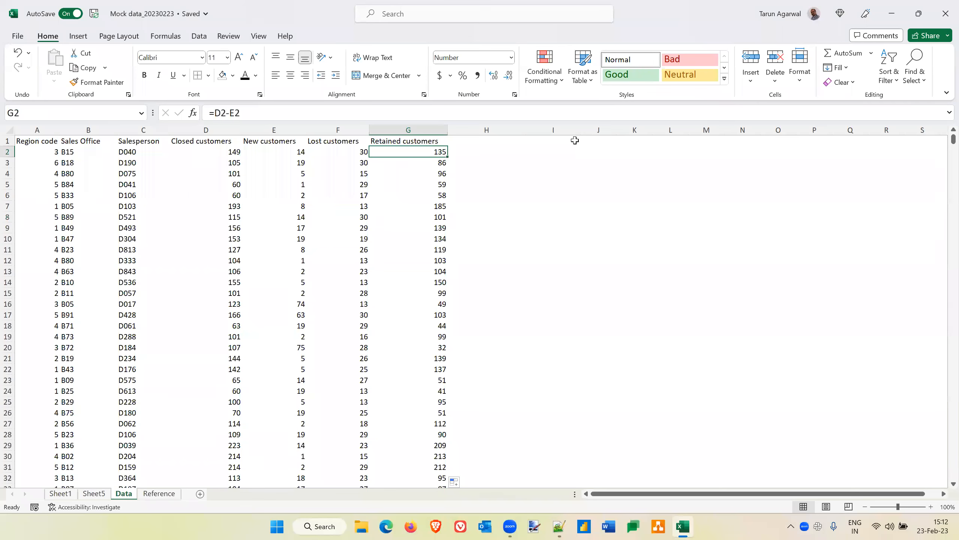
Delete the entire Retained customers column G from the Data sheet.
{"action": "right_click", "coordinate": [407, 153]}
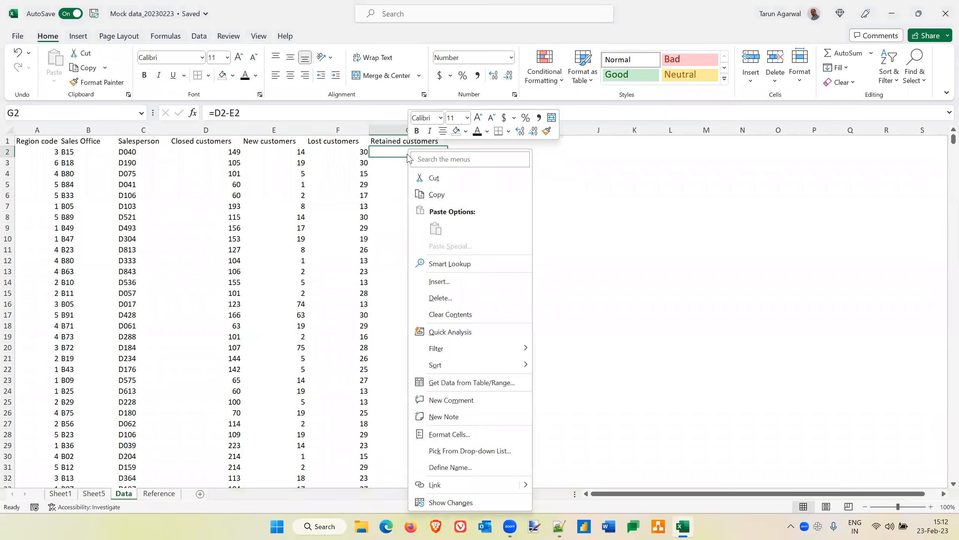
{"action": "left_click", "coordinate": [470, 300]}
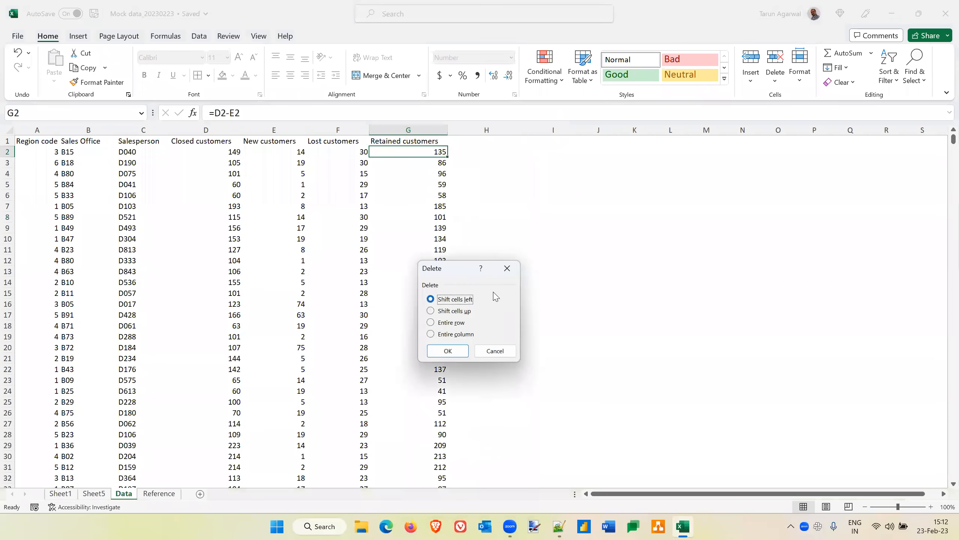
{"action": "left_click", "coordinate": [431, 333]}
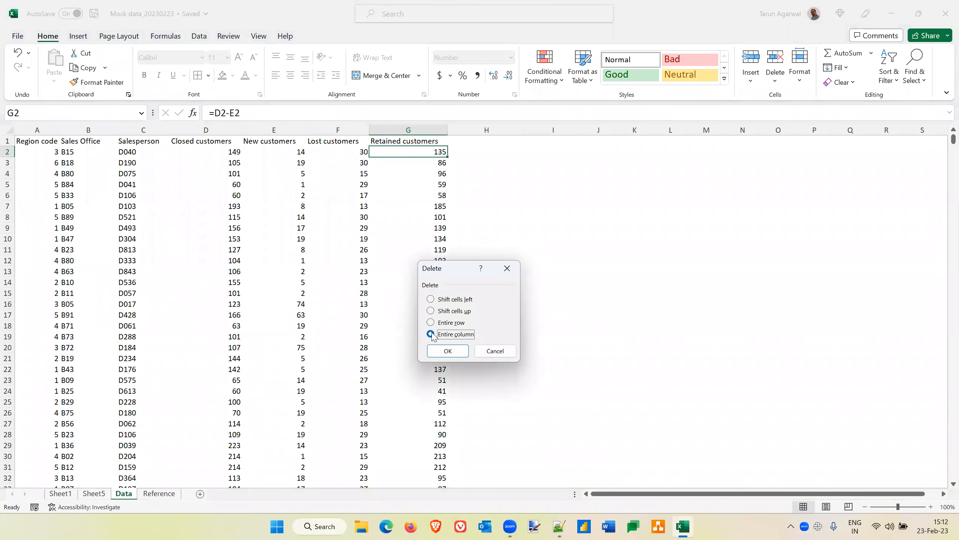
{"action": "left_click", "coordinate": [446, 351]}
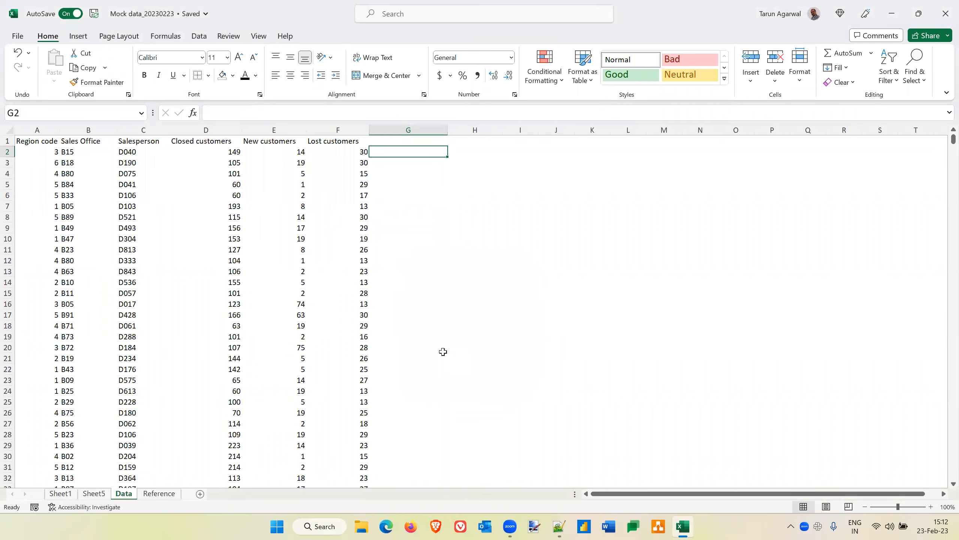
Format the data range A1:F80000 as a table with headers, using a light blue style with a solid header row.
{"action": "key", "text": "Left"}
{"action": "key", "text": "Left"}
{"action": "key", "text": "Left"}
{"action": "key", "text": "Left"}
{"action": "key", "text": "Left"}
{"action": "key", "text": "Left"}
{"action": "key", "text": "Up"}
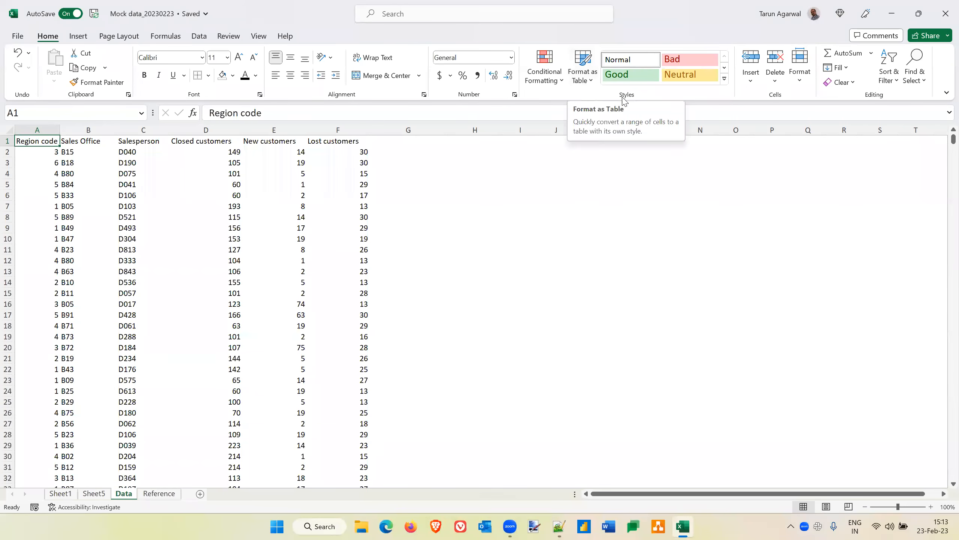
{"action": "left_click", "coordinate": [591, 81]}
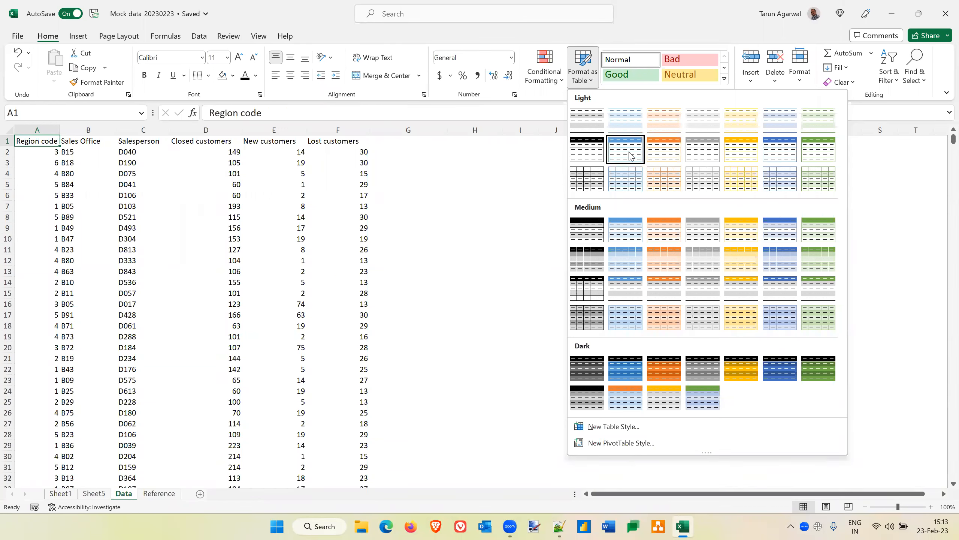
{"action": "left_click", "coordinate": [783, 155]}
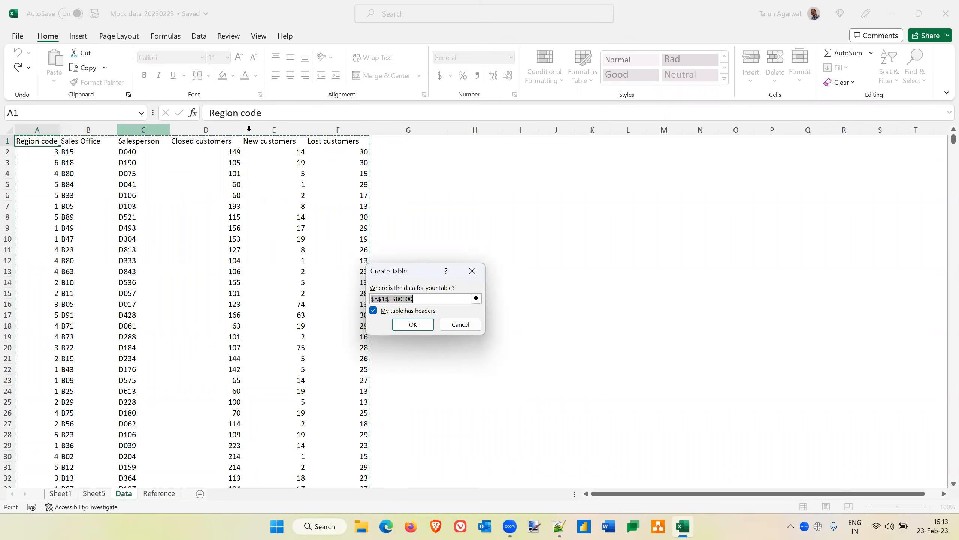
{"action": "left_click", "coordinate": [414, 325]}
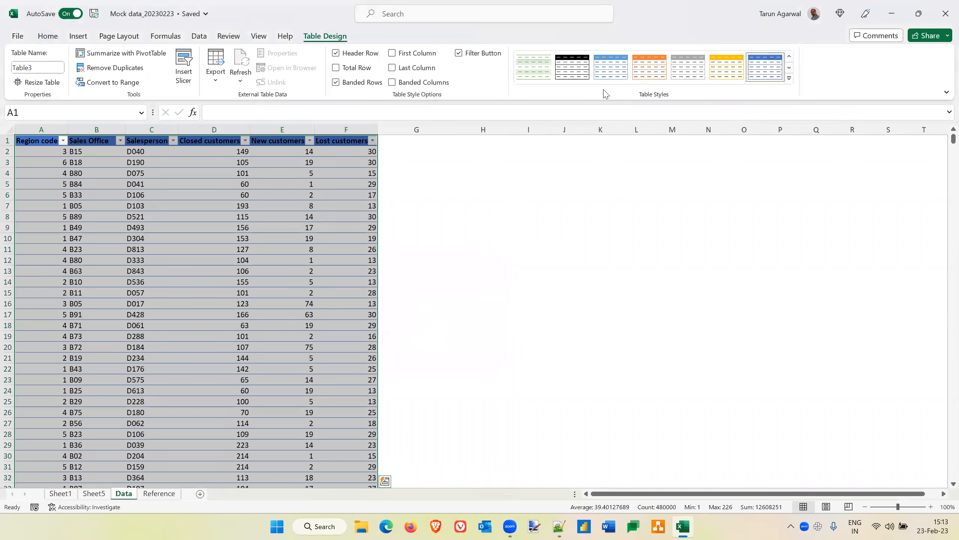
Try several table styles on the data table, including light green and grey, ending with a medium blue banded style.
{"action": "left_click", "coordinate": [542, 73]}
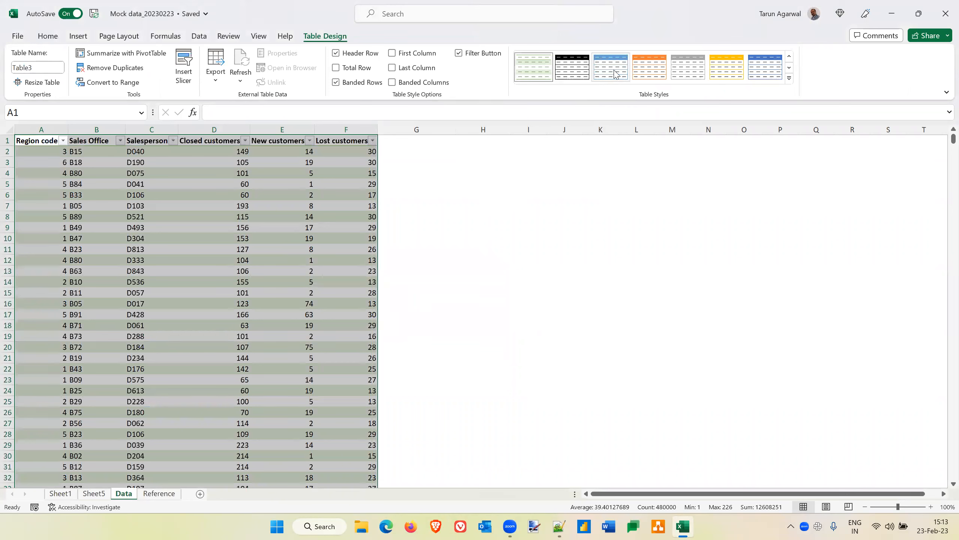
{"action": "left_click", "coordinate": [580, 75]}
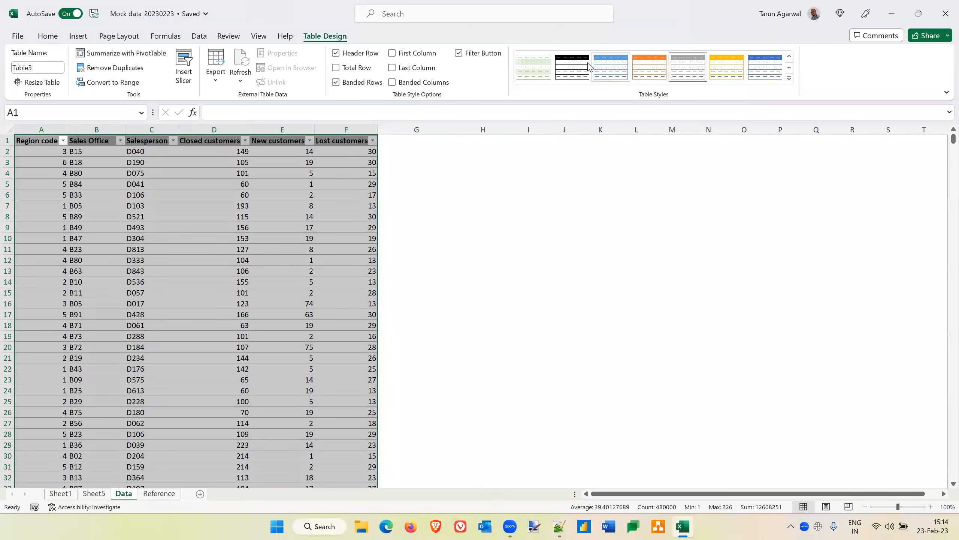
{"action": "left_click", "coordinate": [533, 68]}
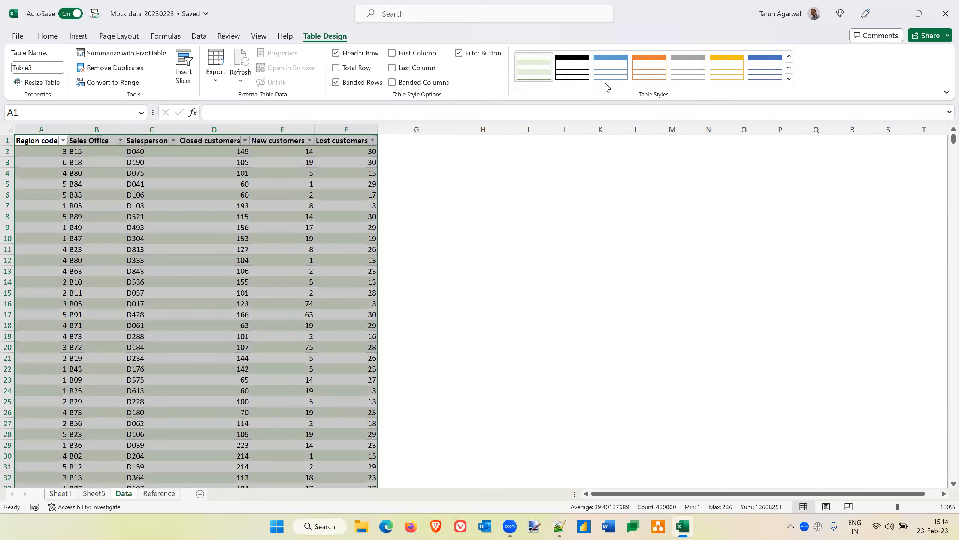
{"action": "left_click", "coordinate": [790, 78]}
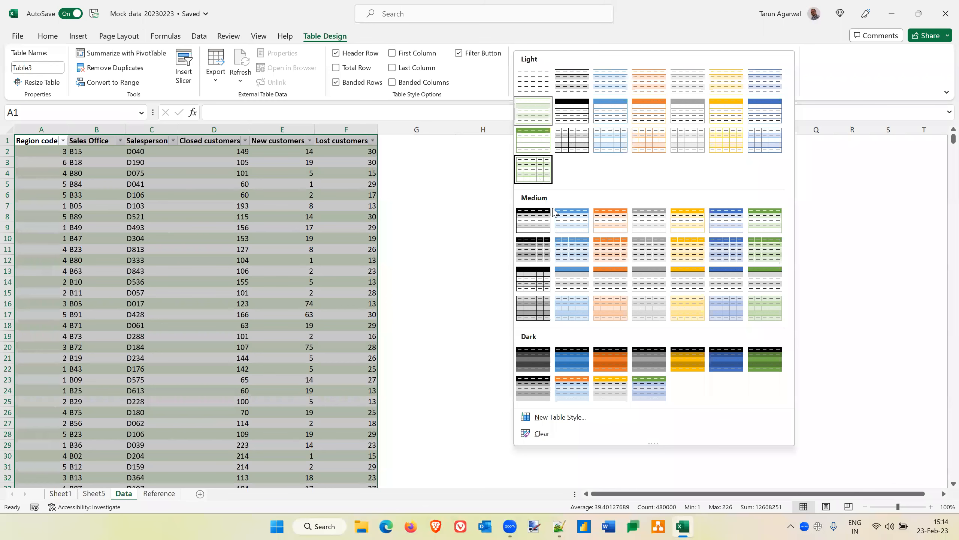
{"action": "left_click", "coordinate": [570, 219]}
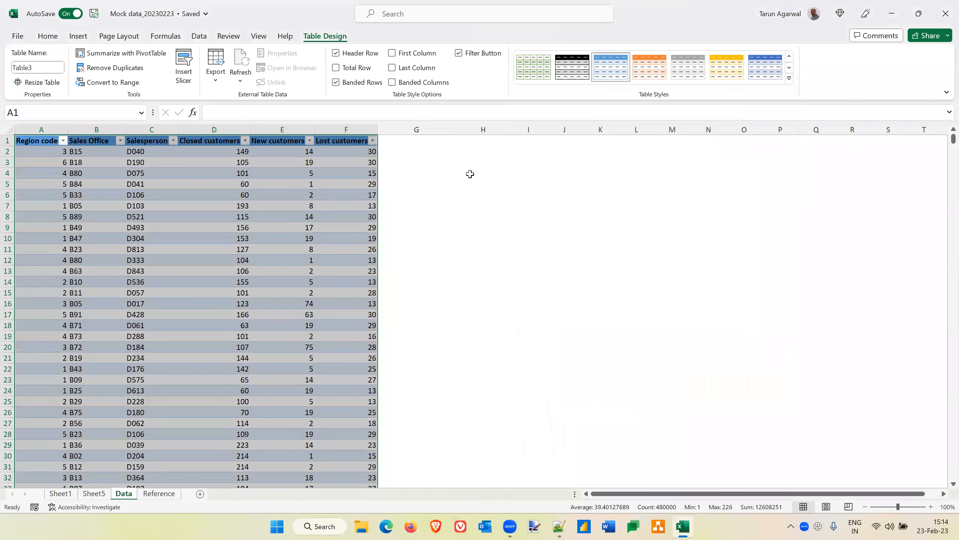
Apply the light green banded style with gridlines to the data table.
{"action": "left_click", "coordinate": [405, 140]}
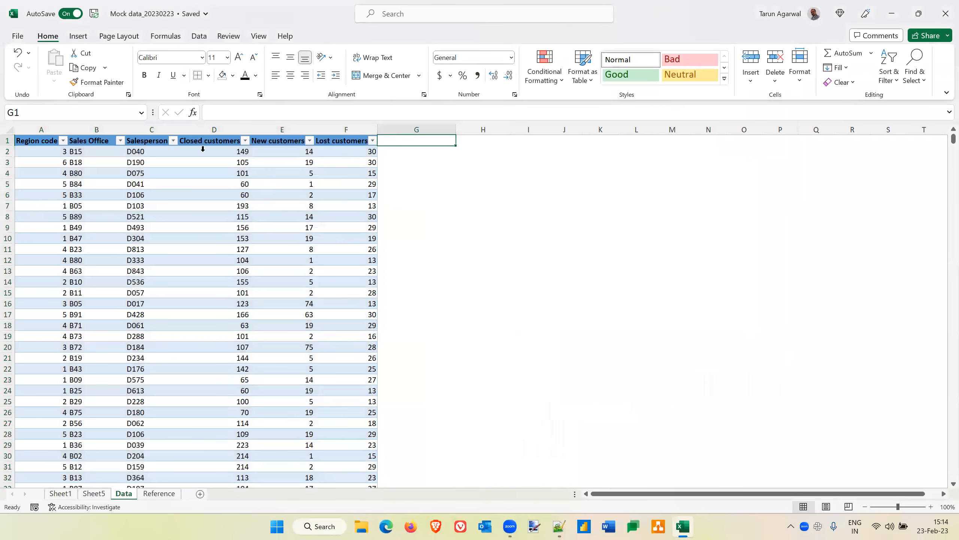
{"action": "left_click", "coordinate": [341, 141]}
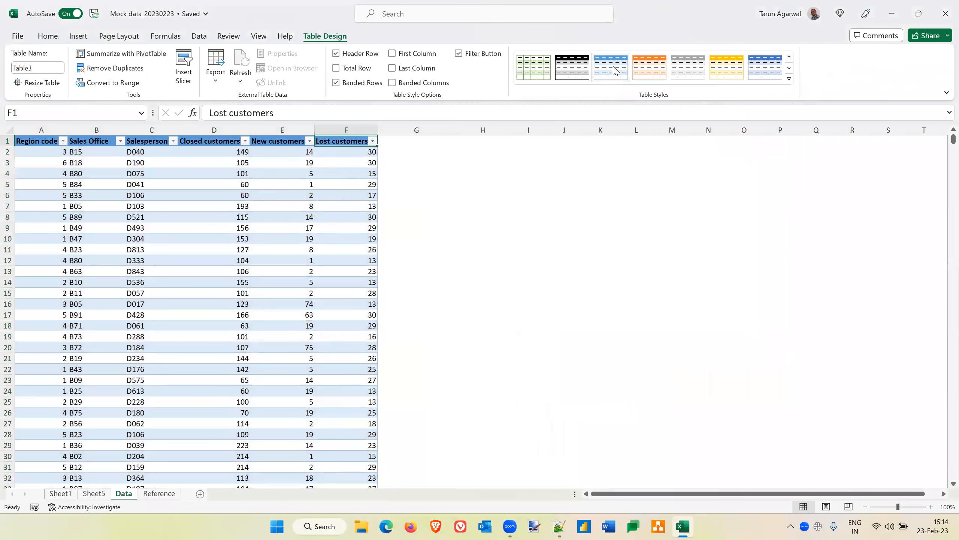
{"action": "left_click", "coordinate": [535, 76]}
{"action": "left_click", "coordinate": [332, 184]}
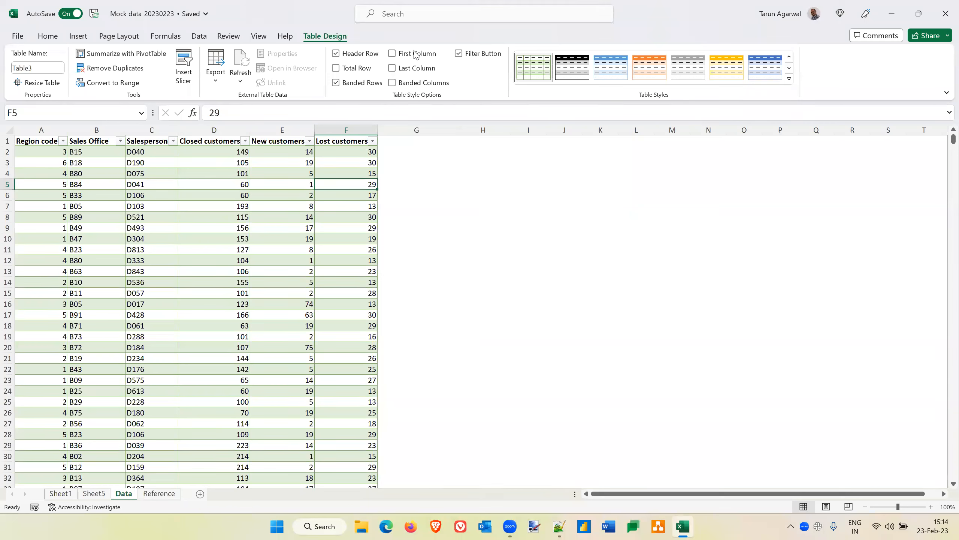
{"action": "key", "text": "alt+Tab"}
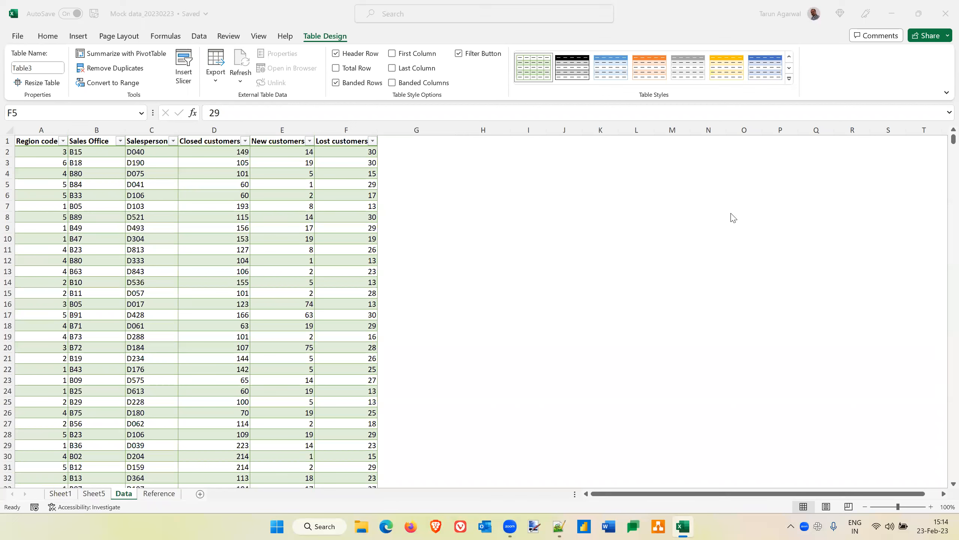
{"action": "double_click", "coordinate": [337, 150]}
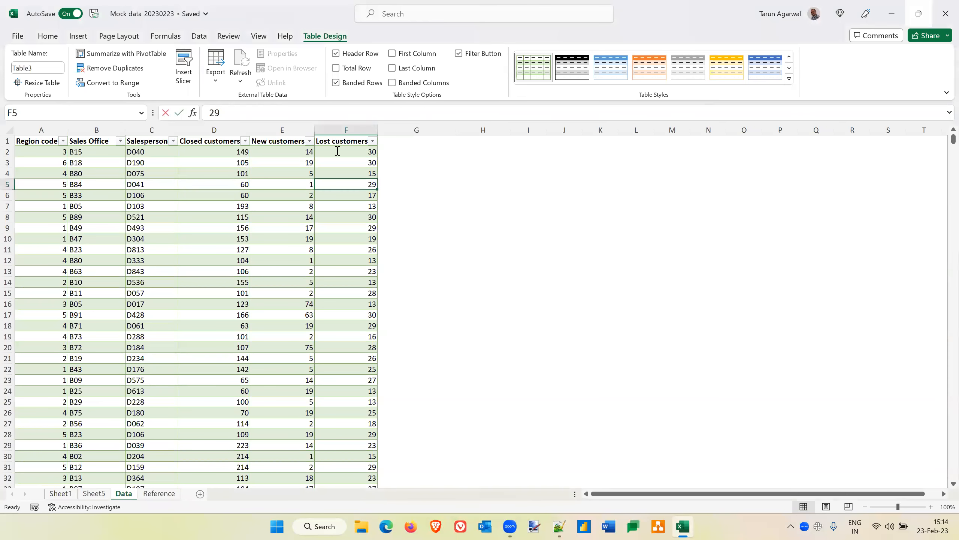
{"action": "key", "text": "F2"}
{"action": "key", "text": "Return"}
{"action": "key", "text": "Up"}
{"action": "key", "text": "Up"}
{"action": "key", "text": "Up"}
{"action": "key", "text": "Up"}
{"action": "key", "text": "Up"}
{"action": "key", "text": "Right"}
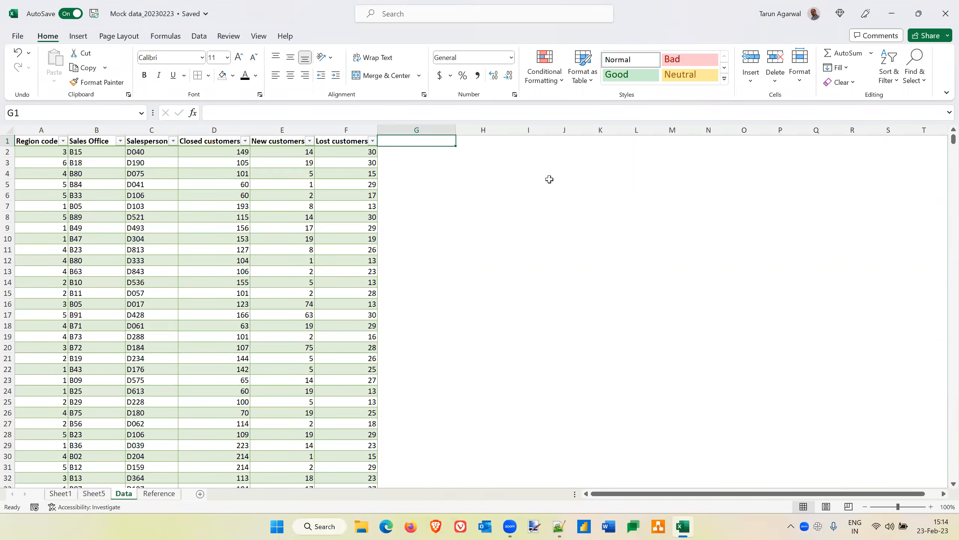
{"action": "type", "text": "Retained customers"}
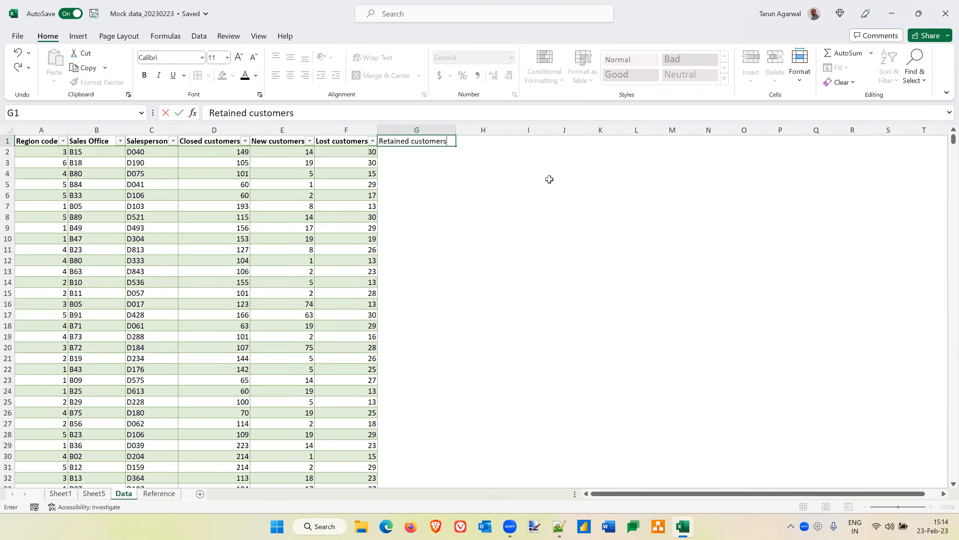
{"action": "key", "text": "Escape"}
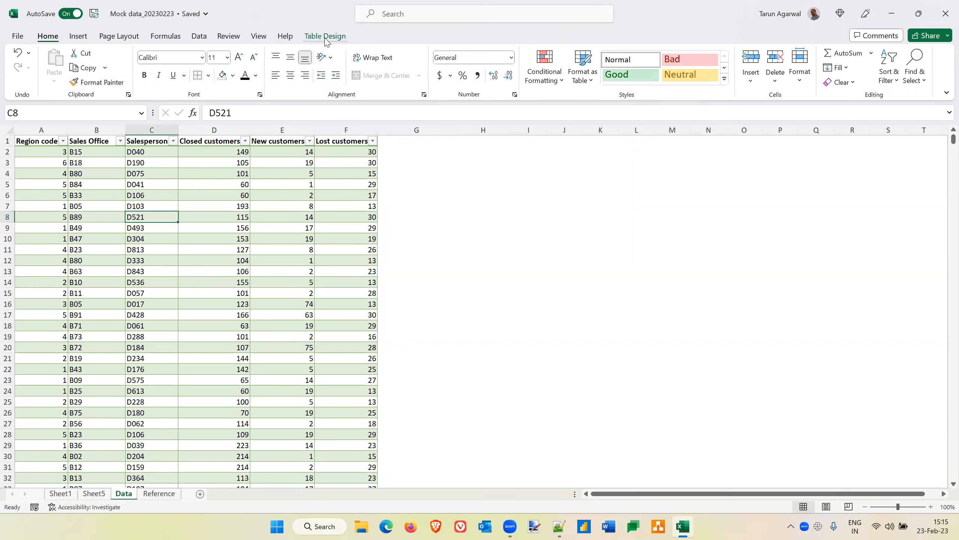
Rename the data table to Customers and add a total row to it.
{"action": "left_click", "coordinate": [430, 181]}
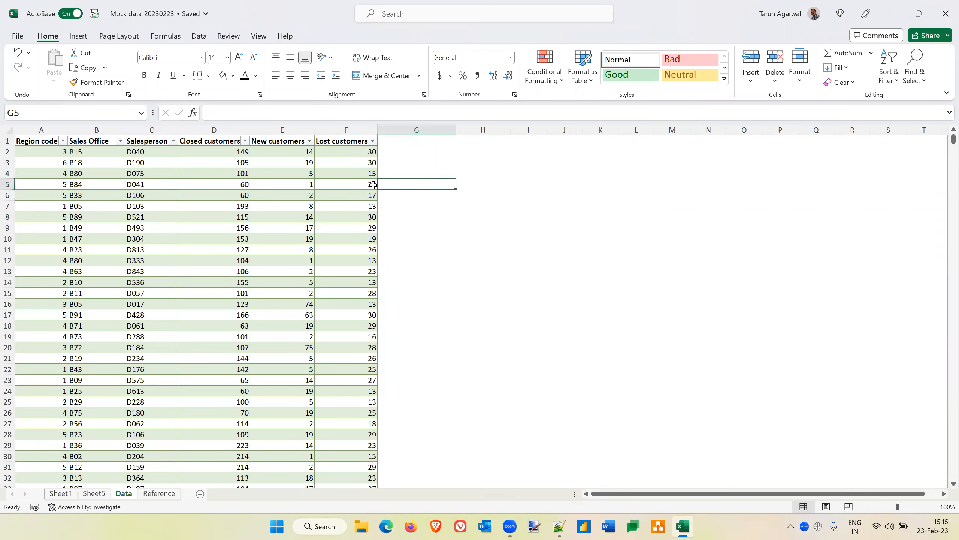
{"action": "left_click", "coordinate": [233, 204]}
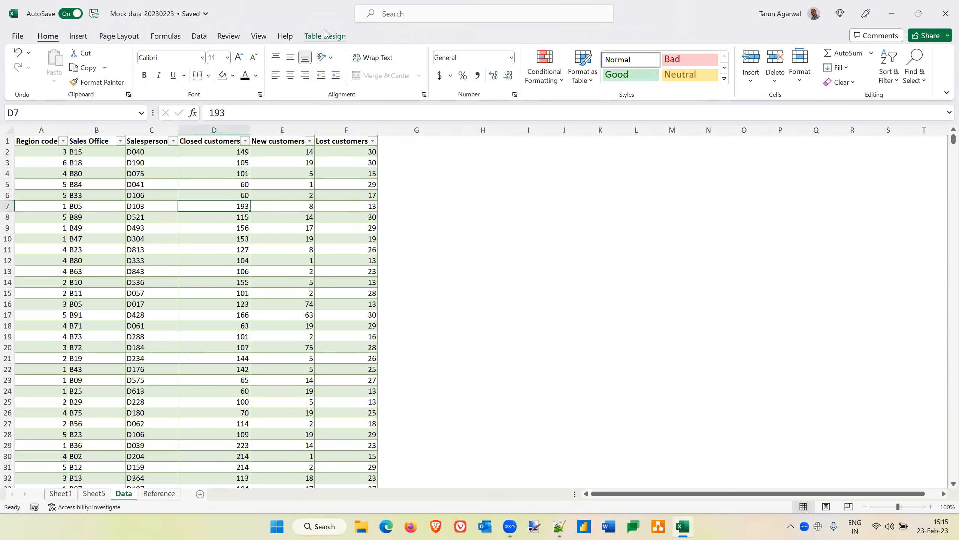
{"action": "left_click", "coordinate": [325, 36]}
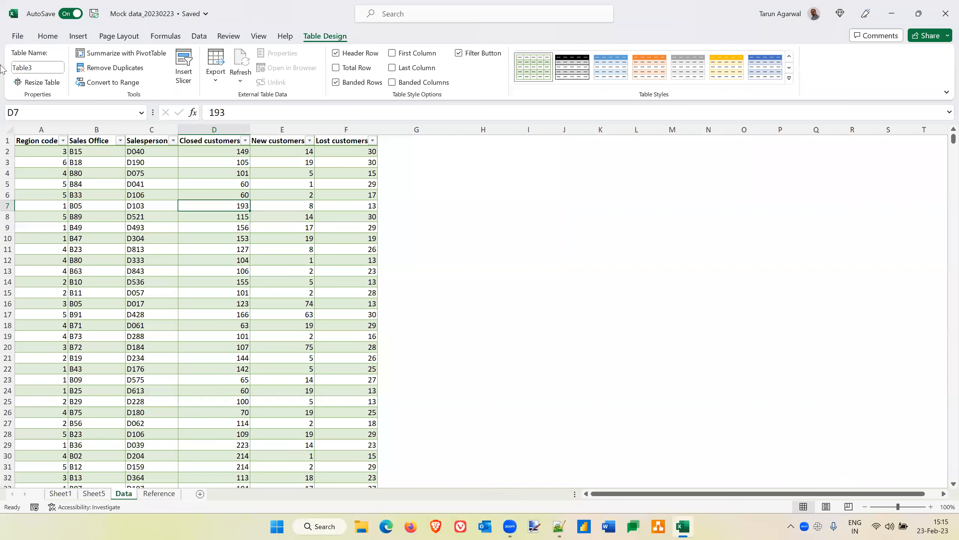
{"action": "left_click", "coordinate": [40, 67]}
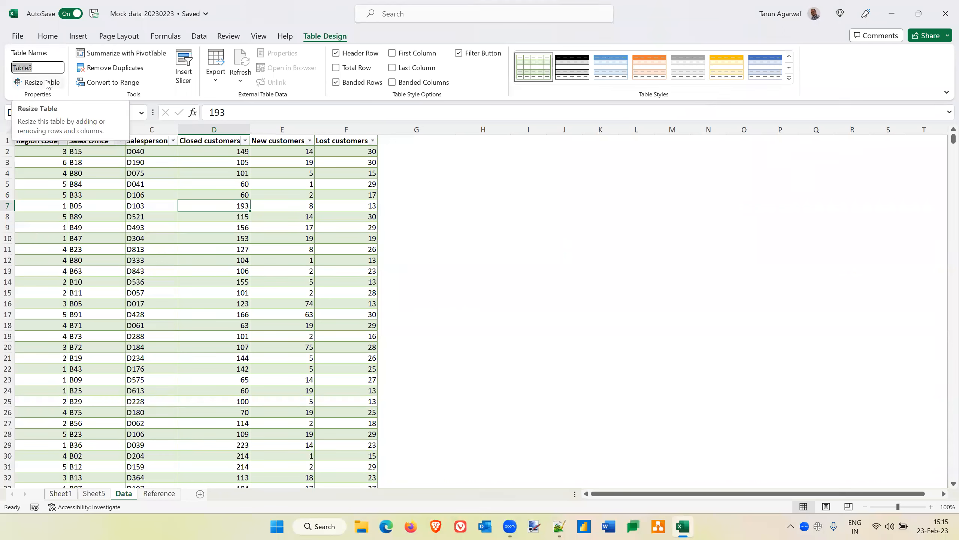
{"action": "type", "text": "Customers"}
{"action": "key", "text": "Return"}
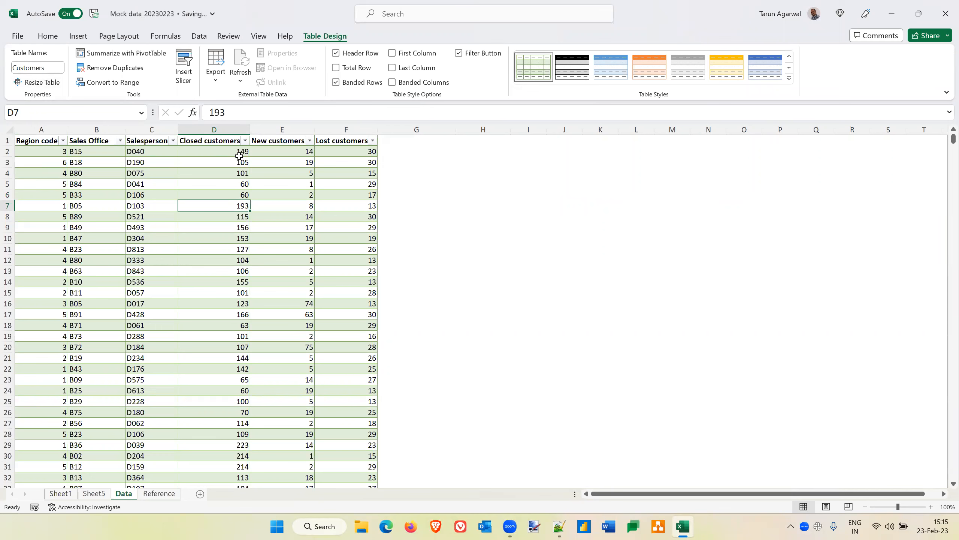
{"action": "left_click", "coordinate": [336, 68]}
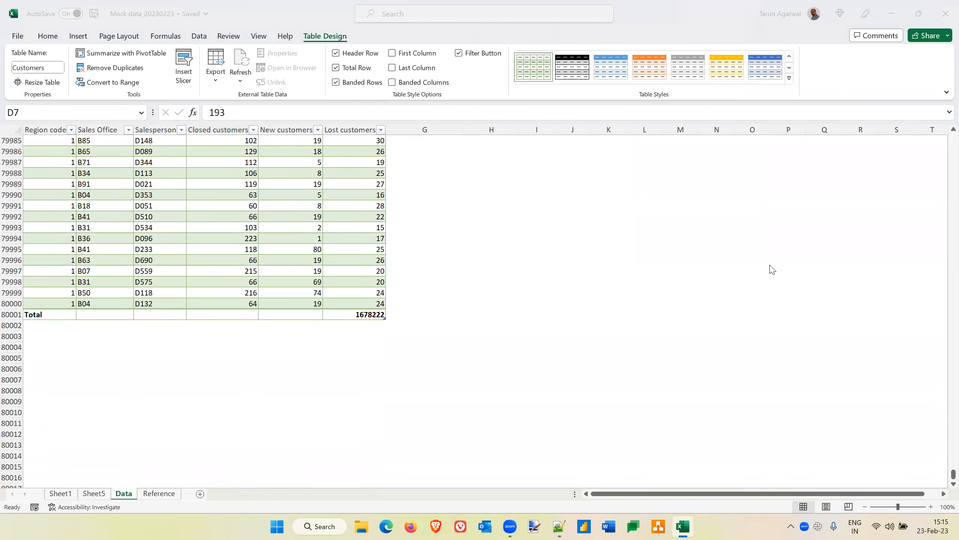
{"action": "left_click", "coordinate": [944, 17]}
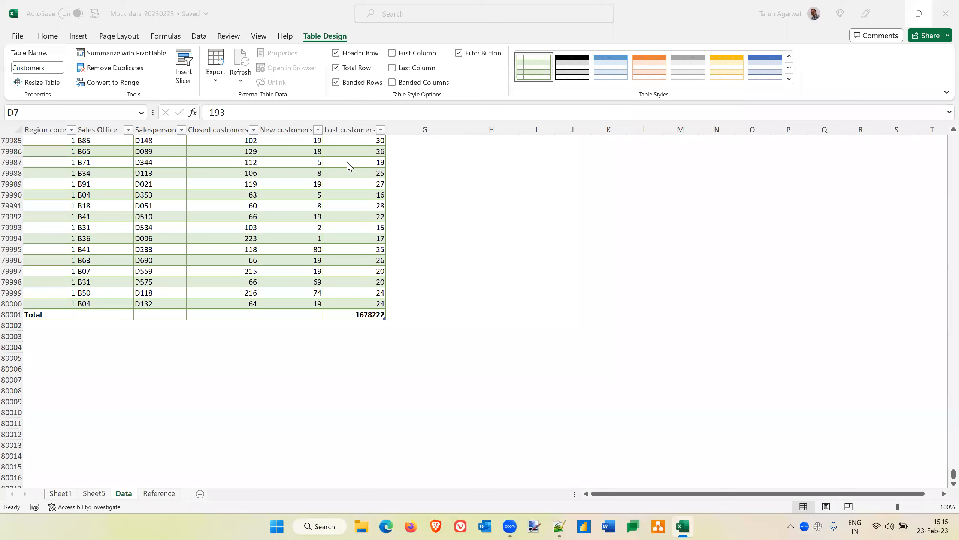
Set the total row to Sum for the New customers and Closed customers columns of the Customers table.
{"action": "left_click", "coordinate": [343, 317]}
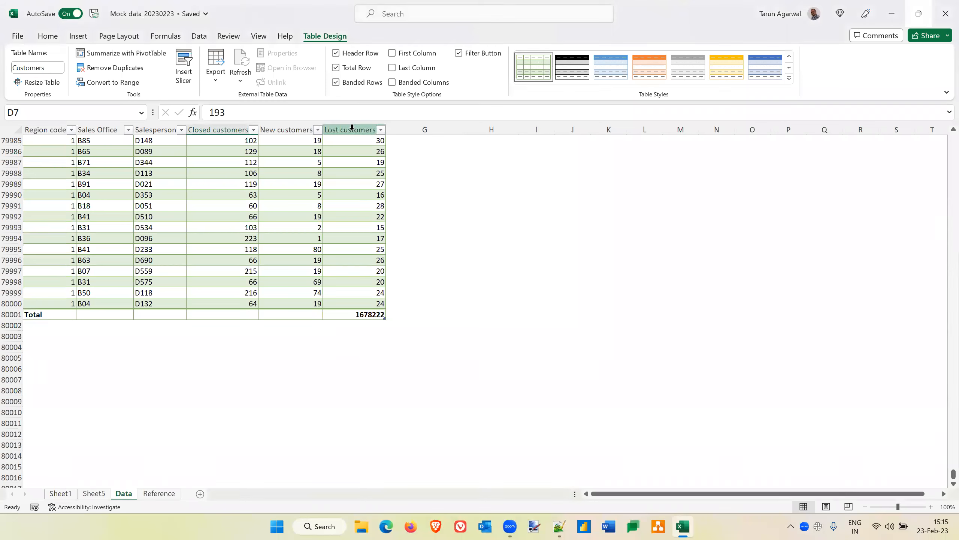
{"action": "left_click", "coordinate": [343, 314]}
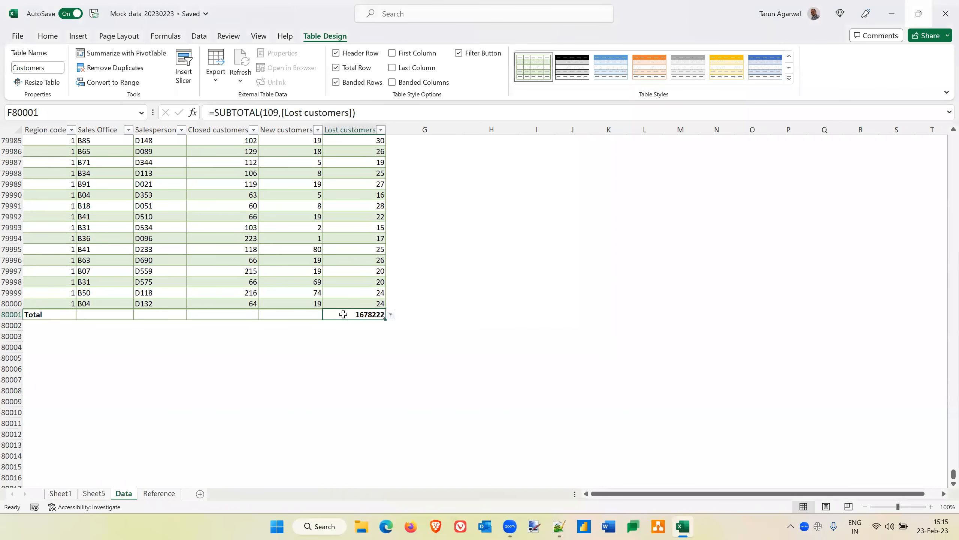
{"action": "left_click", "coordinate": [292, 315]}
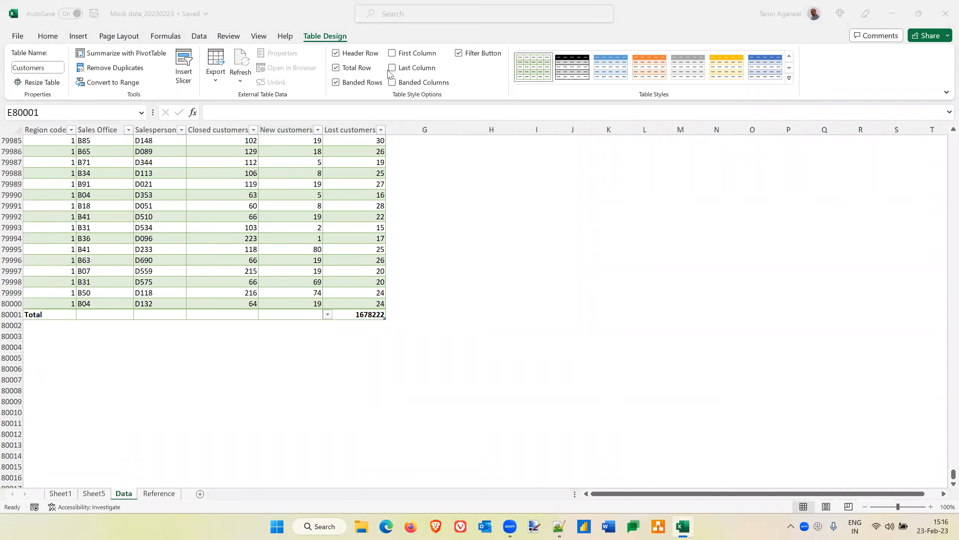
{"action": "left_click", "coordinate": [316, 316]}
{"action": "left_click", "coordinate": [328, 314]}
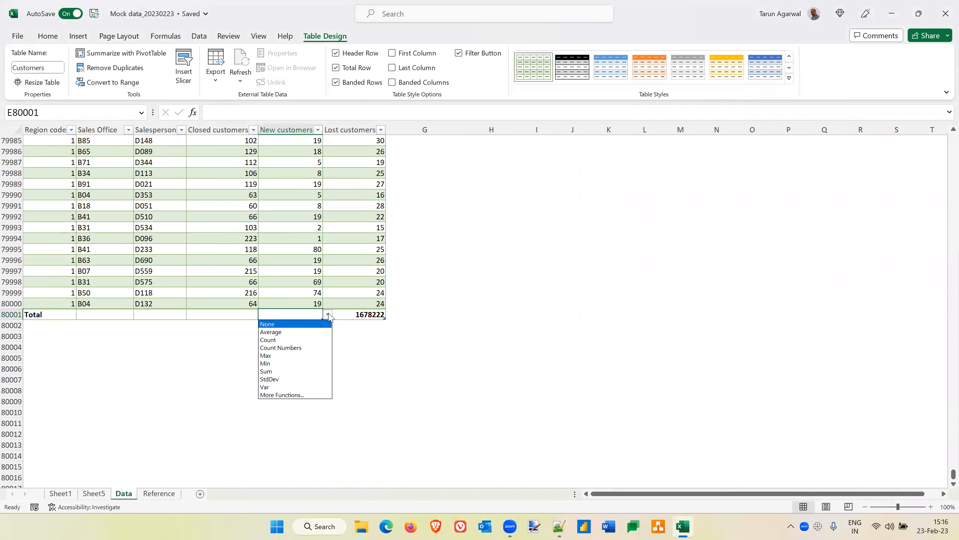
{"action": "left_click", "coordinate": [275, 371]}
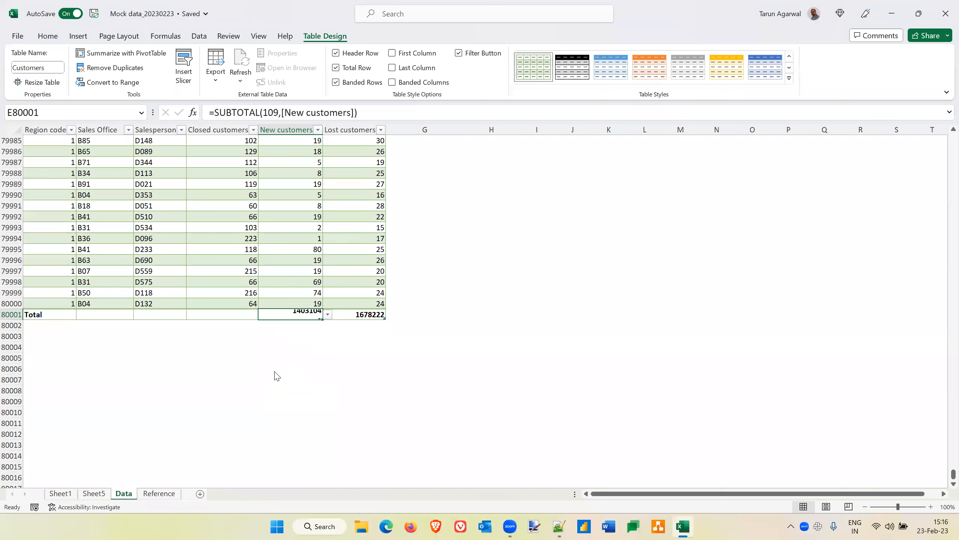
{"action": "left_click", "coordinate": [237, 314]}
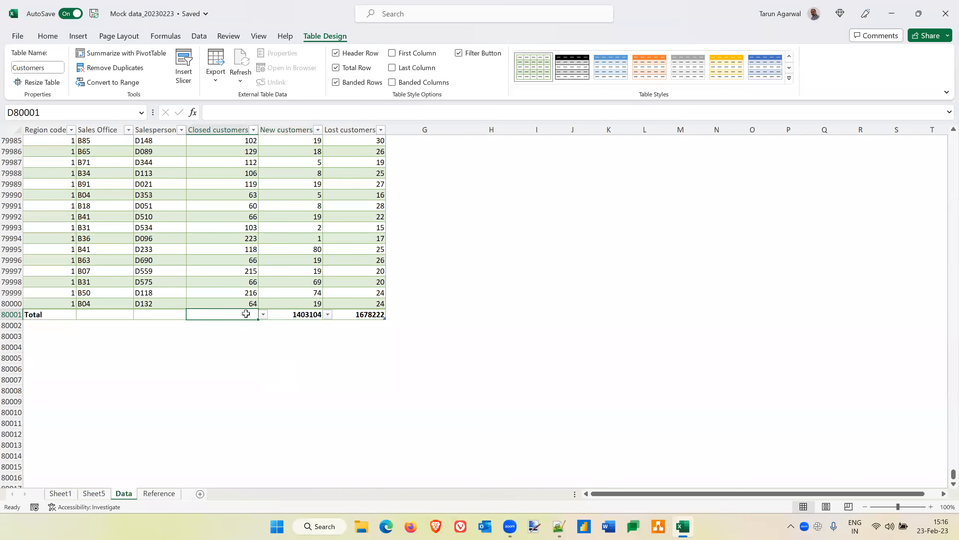
{"action": "left_click", "coordinate": [263, 314]}
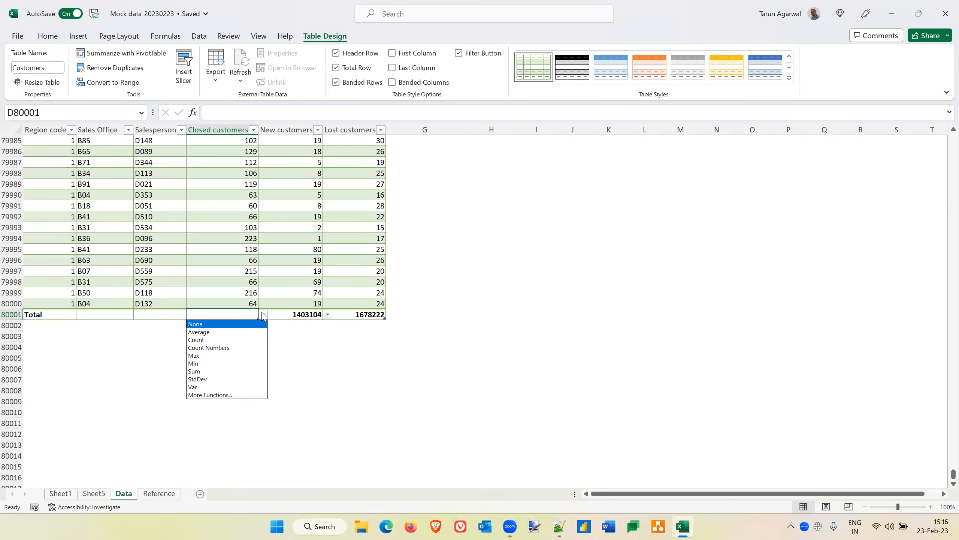
{"action": "left_click", "coordinate": [218, 372]}
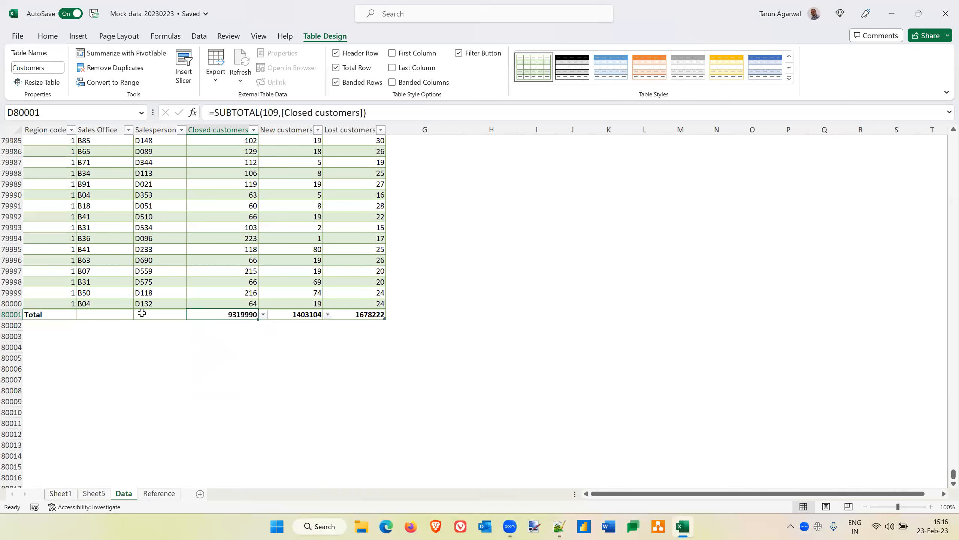
{"action": "left_click", "coordinate": [142, 315]}
{"action": "left_click", "coordinate": [192, 315]}
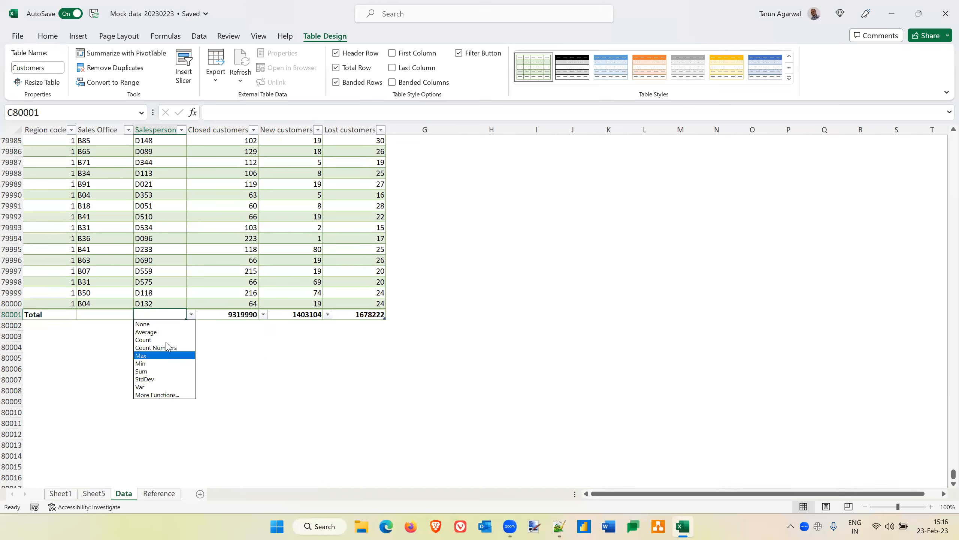
{"action": "left_click", "coordinate": [170, 395]}
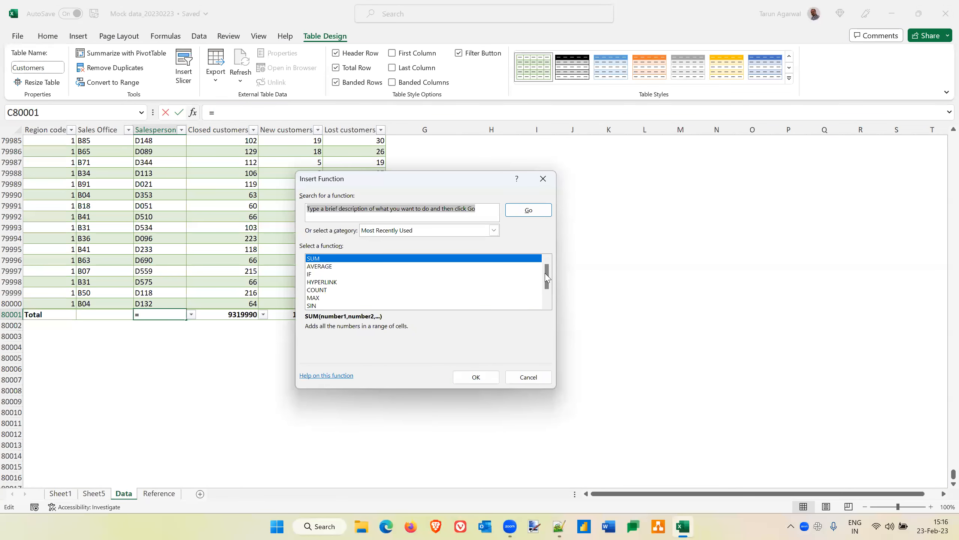
{"action": "left_click_drag", "start_coordinate": [546, 274], "coordinate": [549, 251]}
{"action": "left_click", "coordinate": [528, 377]}
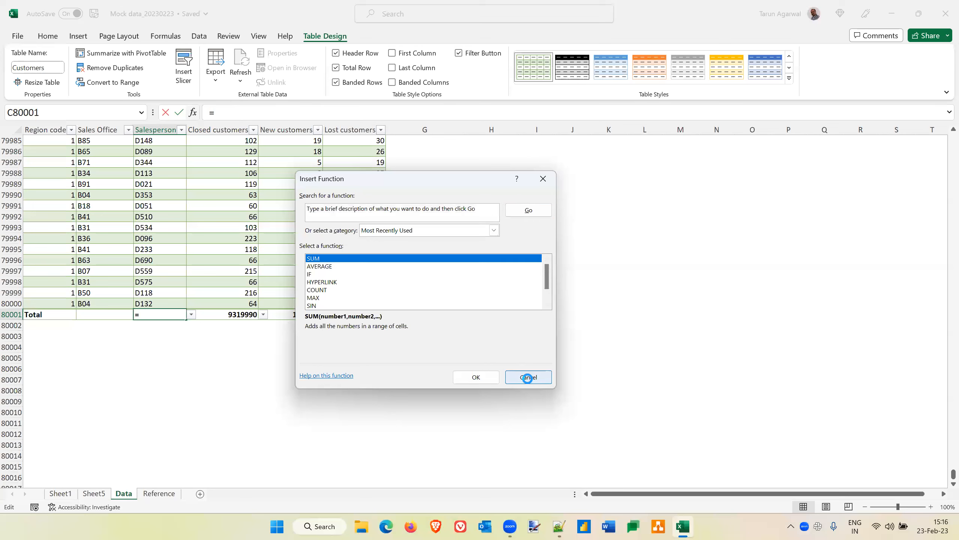
Set the Salesperson column's total in the total row to Count.
{"action": "left_click", "coordinate": [193, 315]}
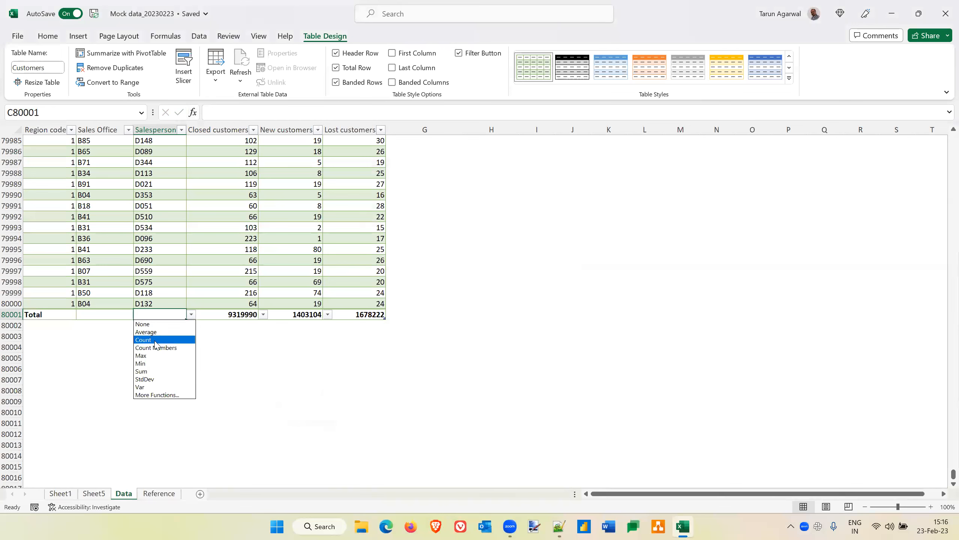
{"action": "left_click", "coordinate": [144, 340]}
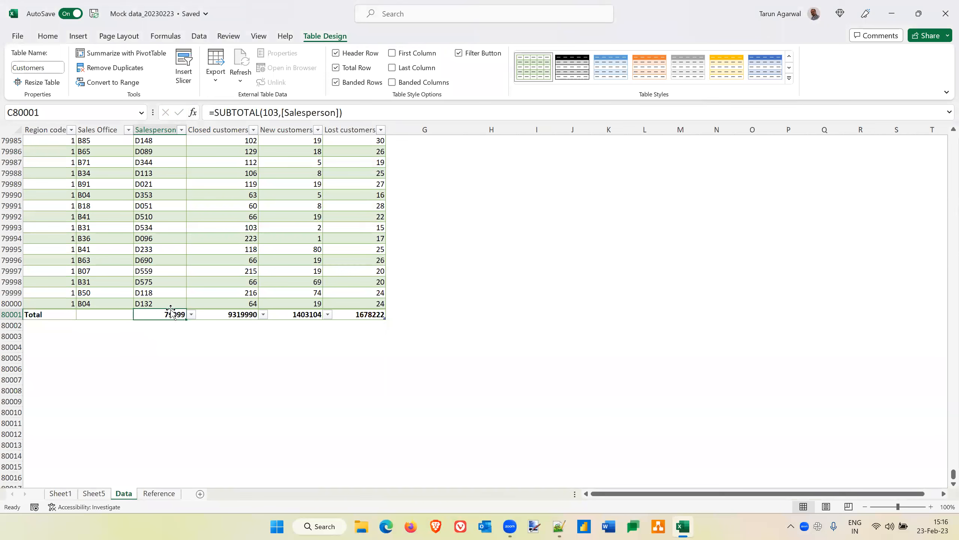
Examine the total row formulas of the three customer columns and compare them with the average formula in C5 of Sheet1.
{"action": "left_click", "coordinate": [219, 314]}
{"action": "left_click", "coordinate": [299, 314]}
{"action": "left_click", "coordinate": [350, 311]}
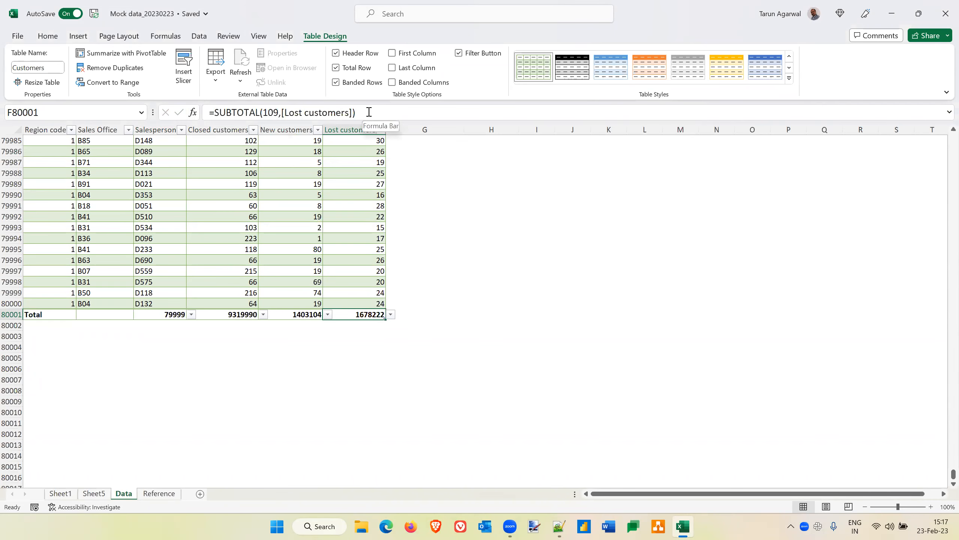
{"action": "left_click", "coordinate": [60, 493]}
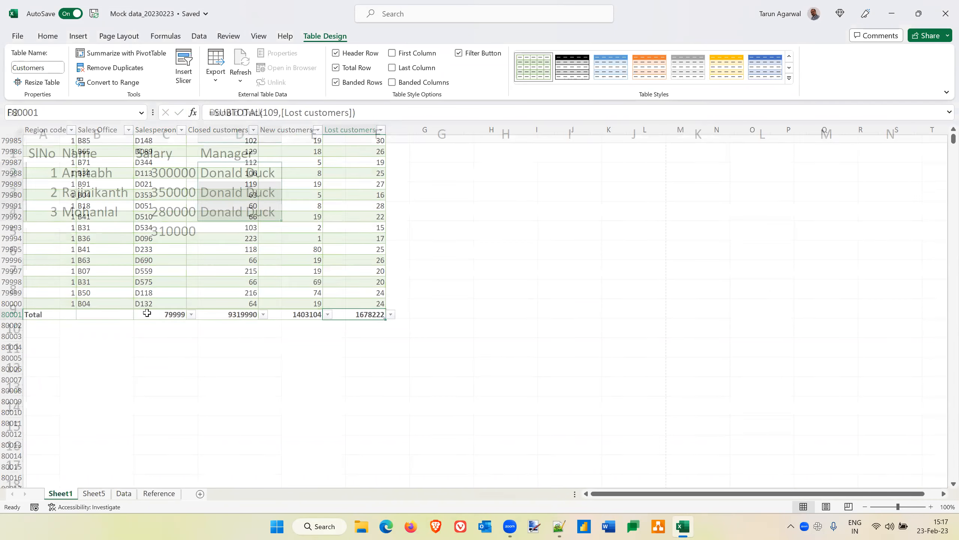
{"action": "left_click", "coordinate": [173, 233]}
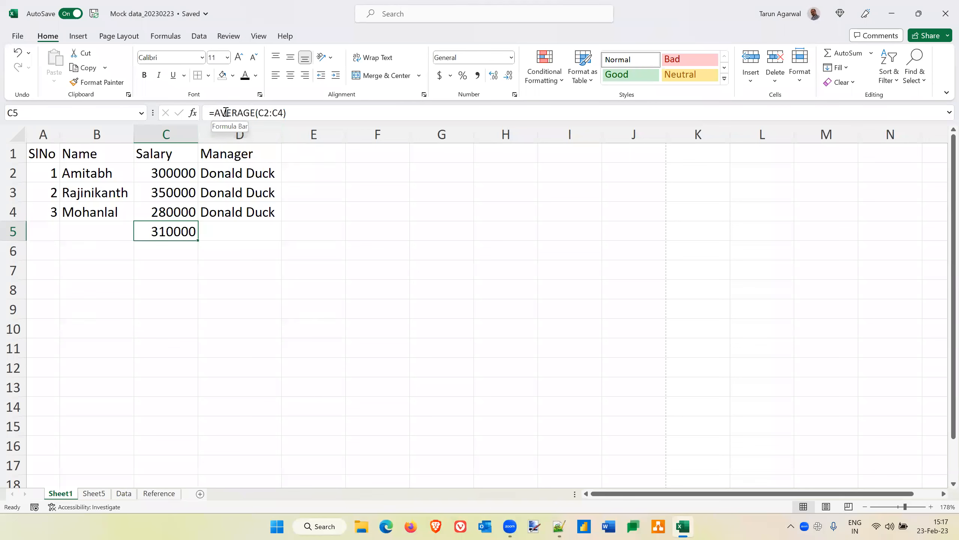
{"action": "left_click", "coordinate": [124, 493]}
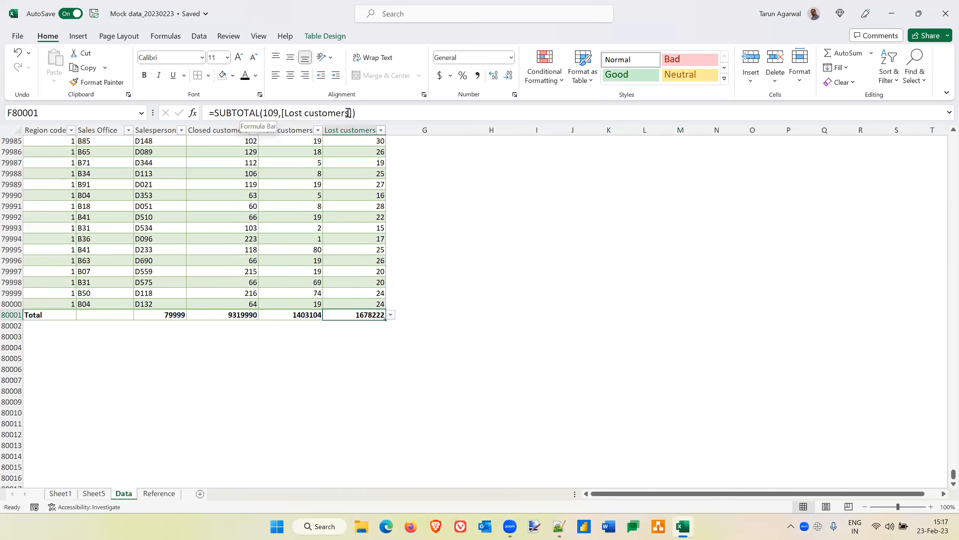
Try Average and Count as the Lost customers total, and return it to Sum.
{"action": "left_click", "coordinate": [391, 315]}
{"action": "key", "text": "Escape"}
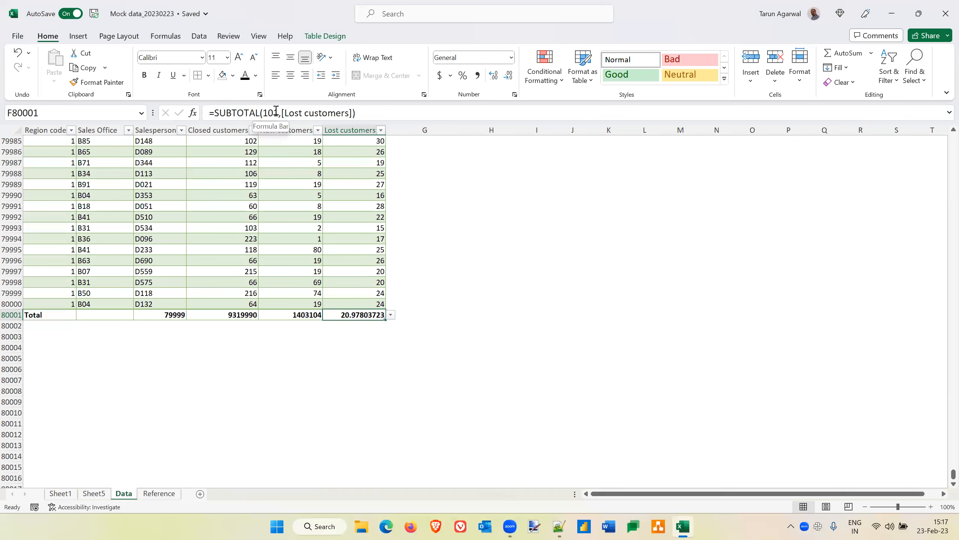
{"action": "left_click", "coordinate": [391, 316]}
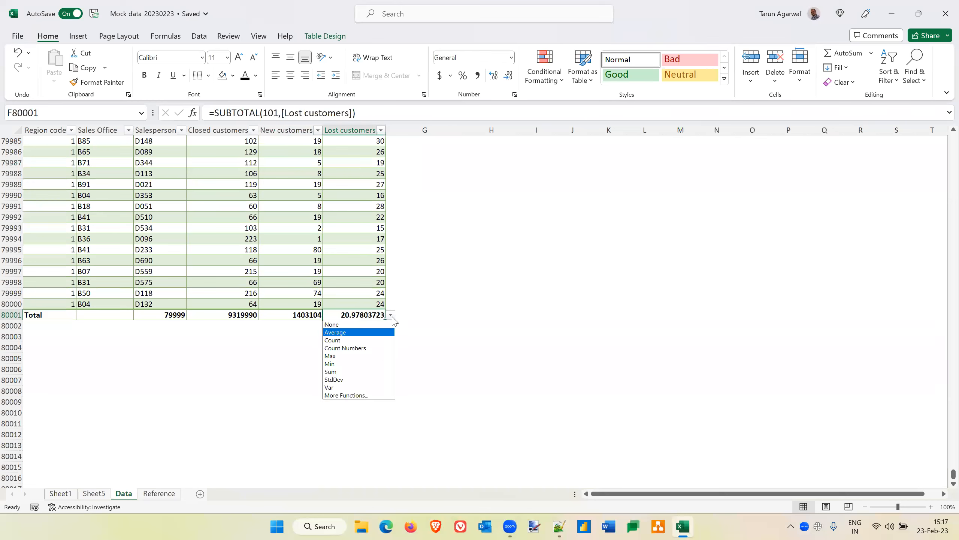
{"action": "left_click", "coordinate": [351, 341]}
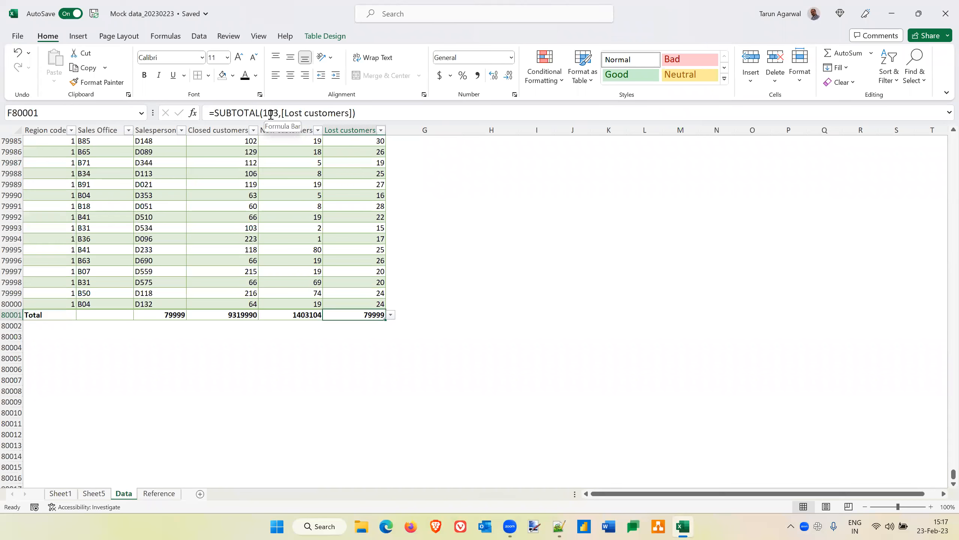
{"action": "left_click", "coordinate": [391, 315]}
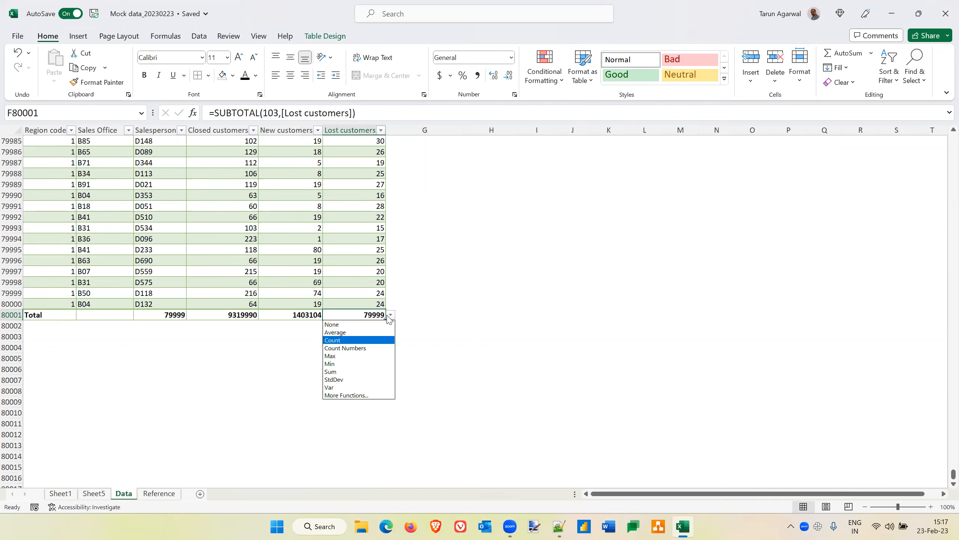
{"action": "left_click", "coordinate": [351, 372]}
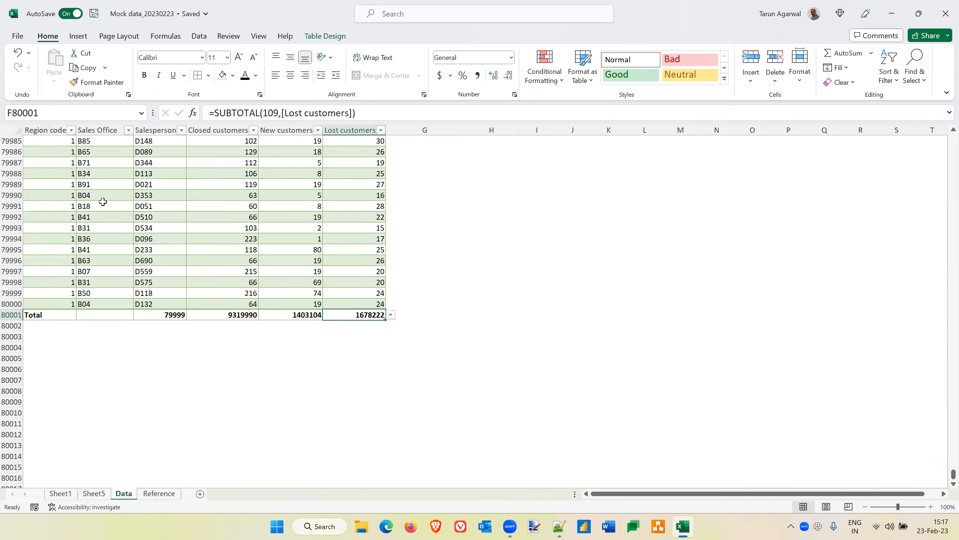
Filter the Customers table to show only region codes 2 and 4, and bring the total row into view with its data rows.
{"action": "left_click", "coordinate": [71, 131]}
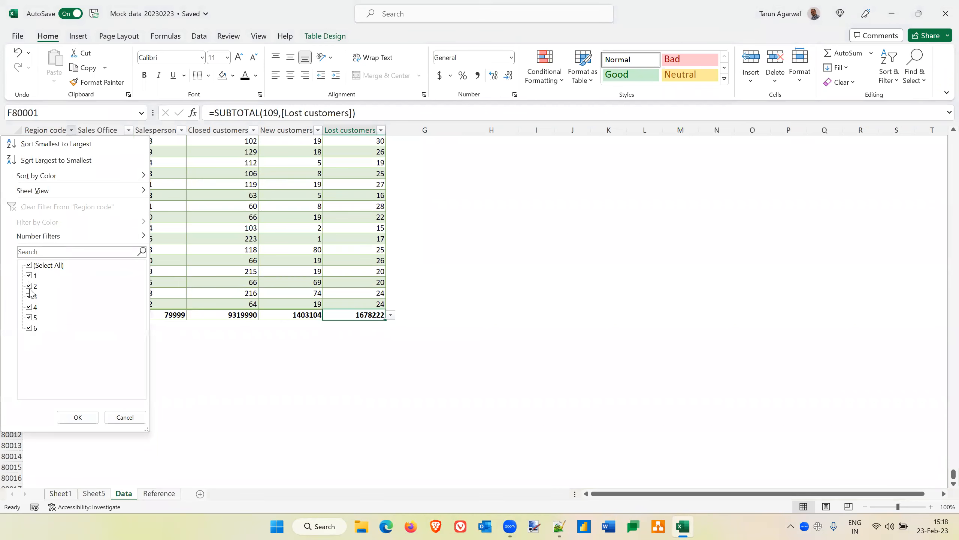
{"action": "left_click", "coordinate": [29, 265]}
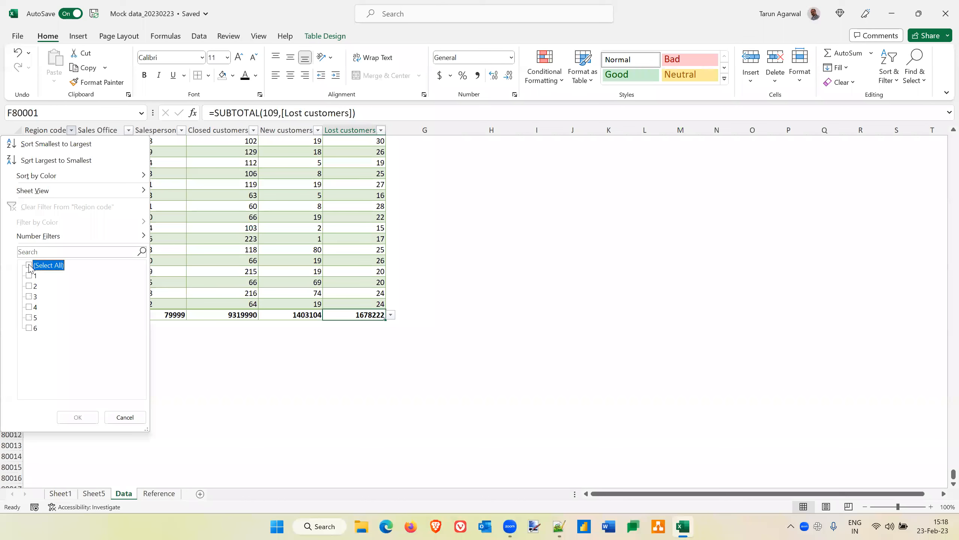
{"action": "left_click", "coordinate": [29, 307]}
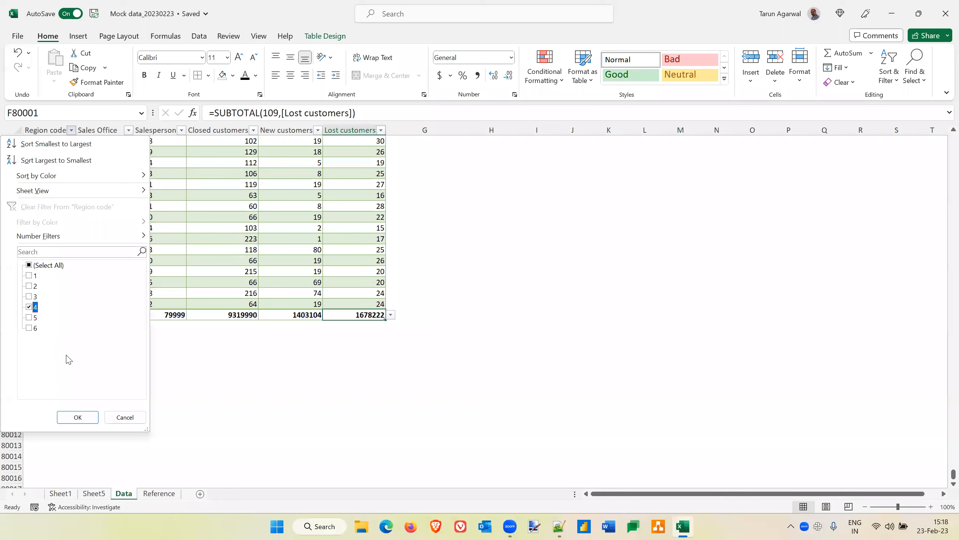
{"action": "left_click", "coordinate": [30, 285]}
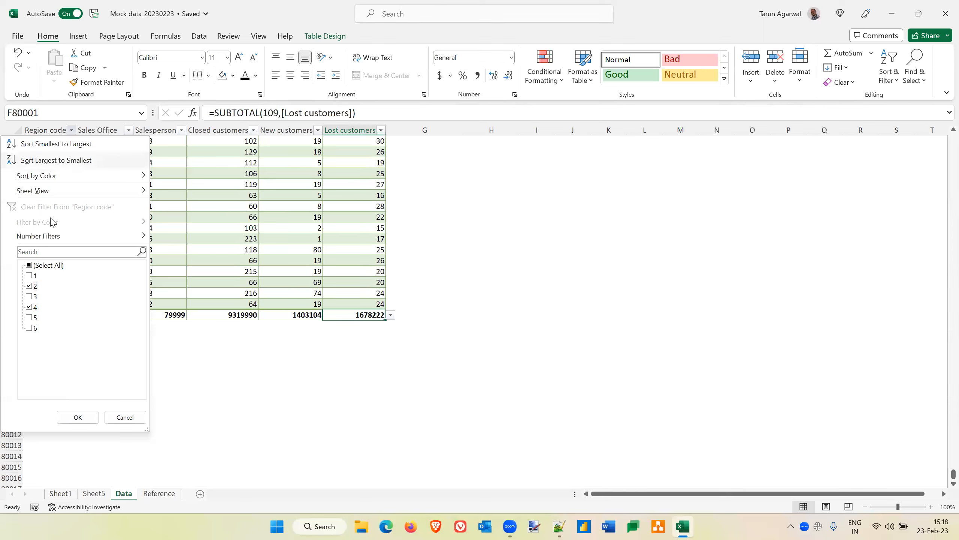
{"action": "left_click", "coordinate": [32, 265]}
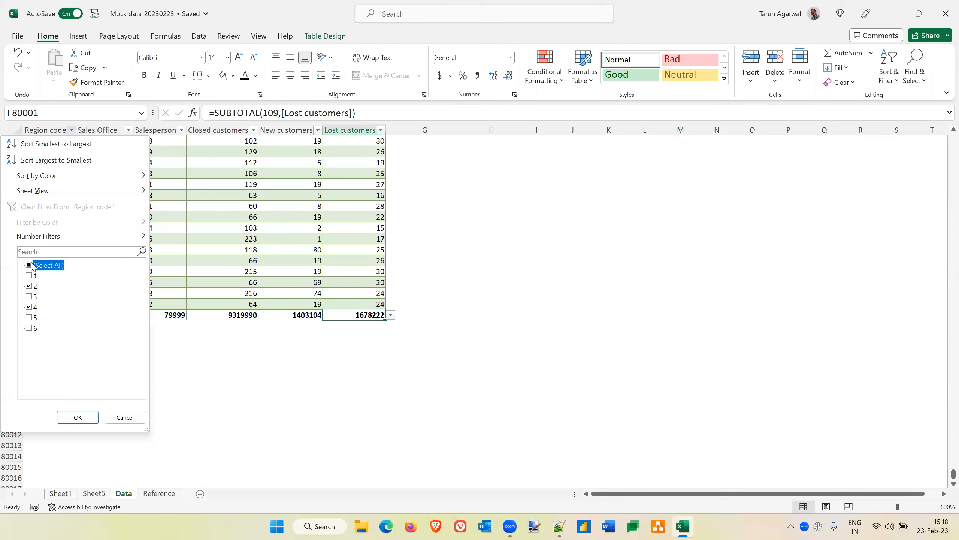
{"action": "left_click", "coordinate": [32, 266]}
{"action": "left_click", "coordinate": [30, 286]}
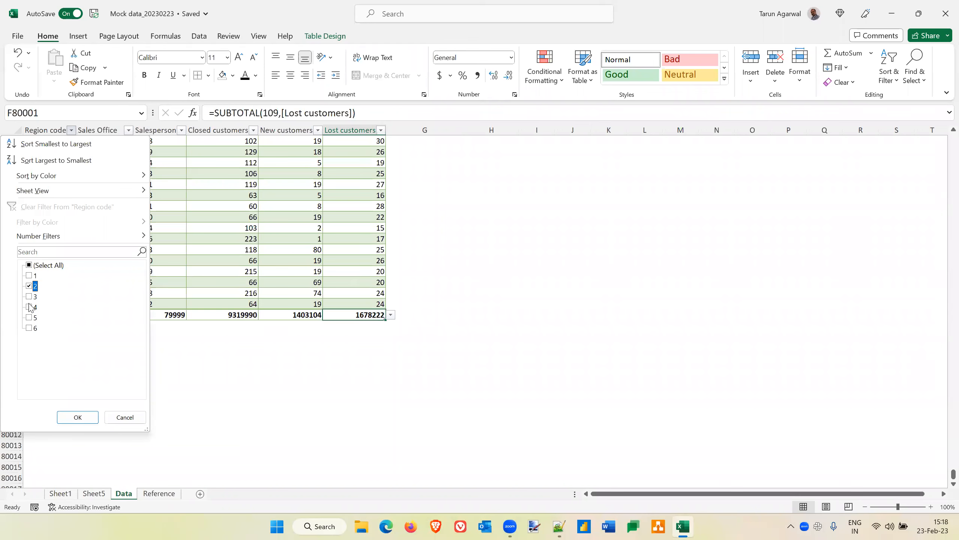
{"action": "left_click", "coordinate": [30, 307]}
{"action": "left_click", "coordinate": [78, 417]}
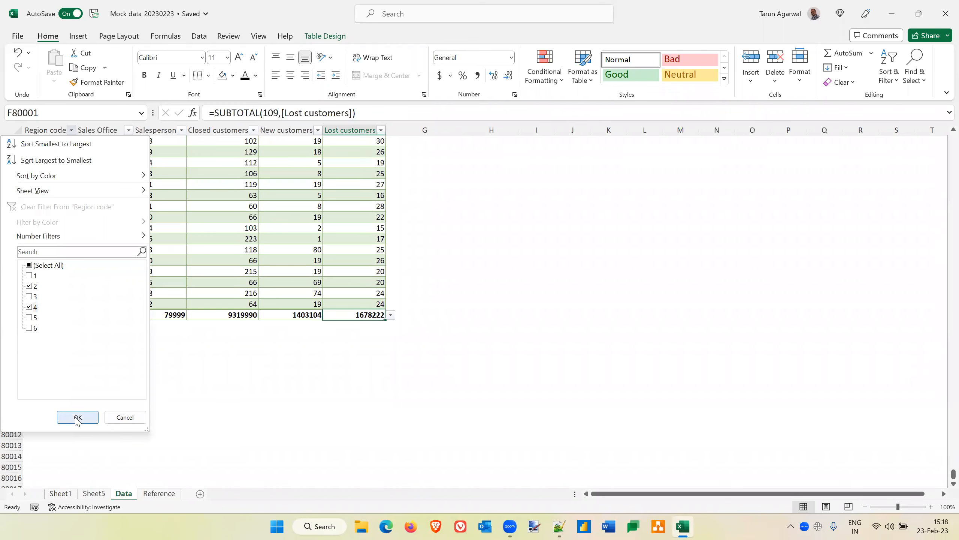
{"action": "left_click", "coordinate": [78, 417]}
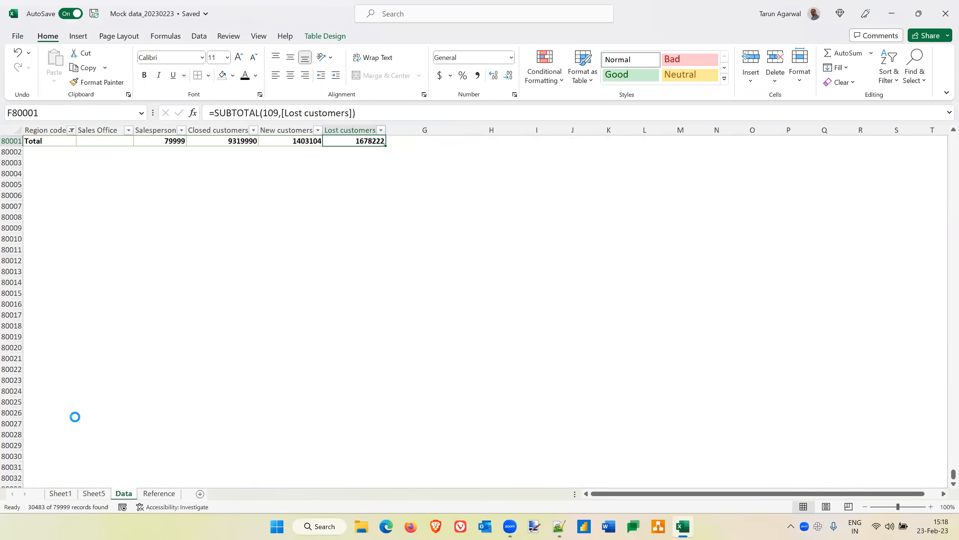
{"action": "scroll", "coordinate": [182, 264], "scroll_direction": "up", "scroll_amount": 2}
{"action": "scroll", "coordinate": [181, 264], "scroll_direction": "up", "scroll_amount": 4}
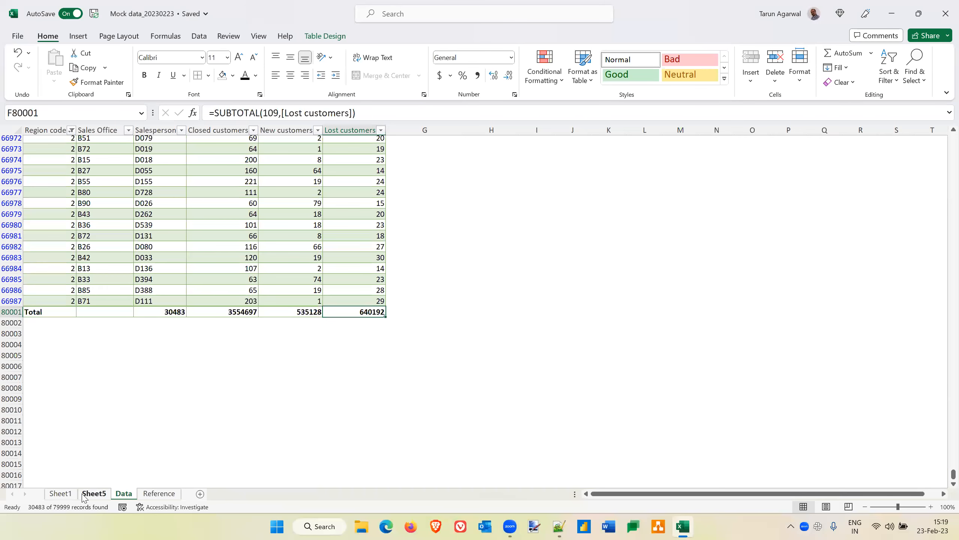
Review the salaries in C2:C4 and the average formula in C5 of Sheet1, and return to the Data sheet.
{"action": "left_click", "coordinate": [61, 493]}
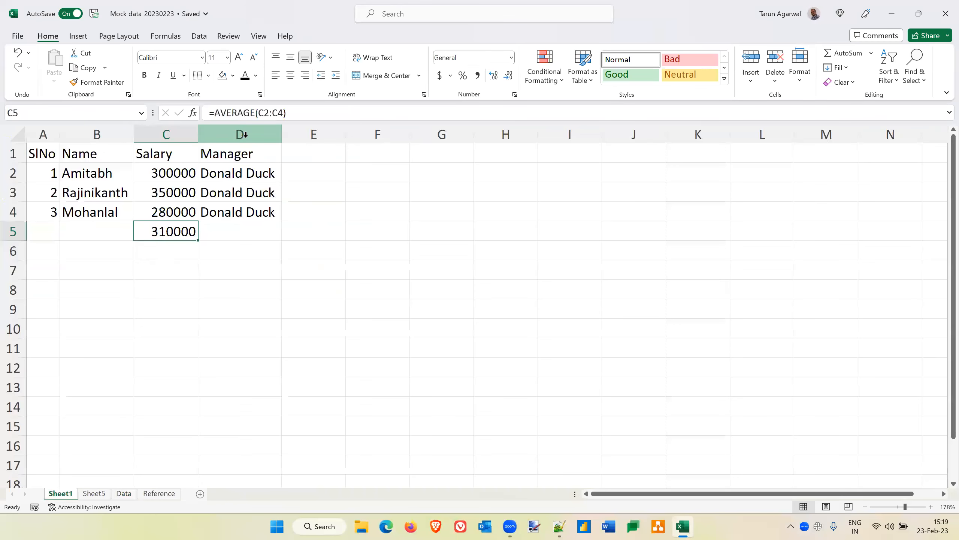
{"action": "left_click", "coordinate": [166, 169]}
{"action": "left_click", "coordinate": [166, 196]}
{"action": "left_click", "coordinate": [166, 211]}
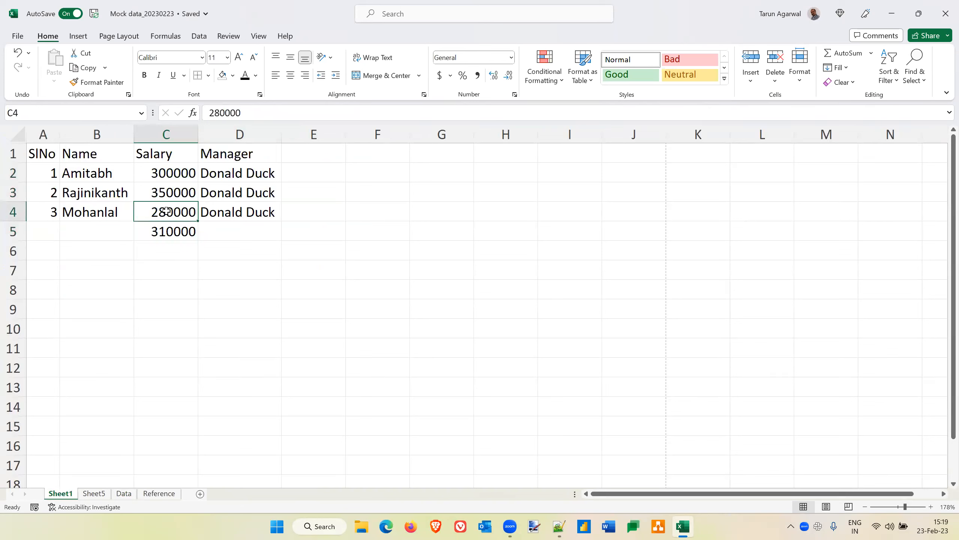
{"action": "left_click", "coordinate": [174, 236]}
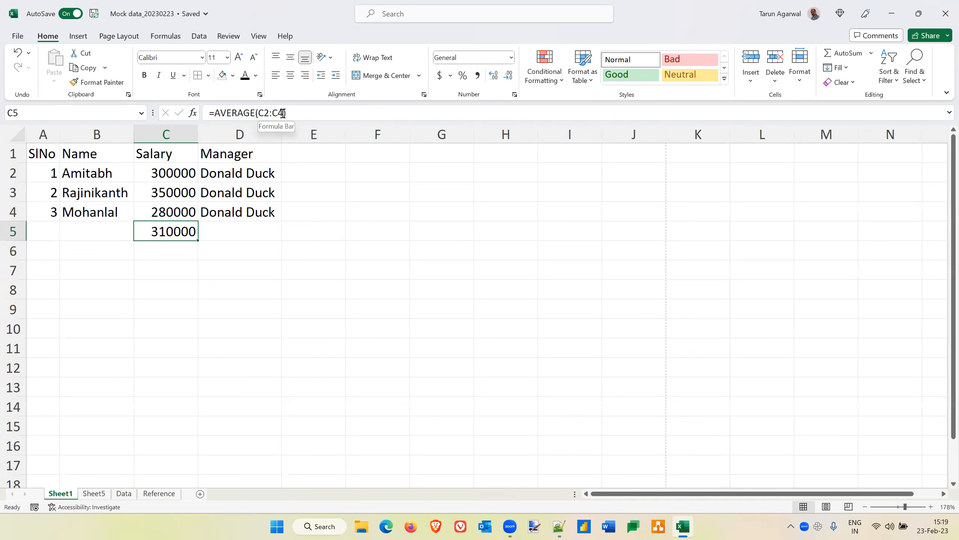
{"action": "left_click", "coordinate": [133, 492]}
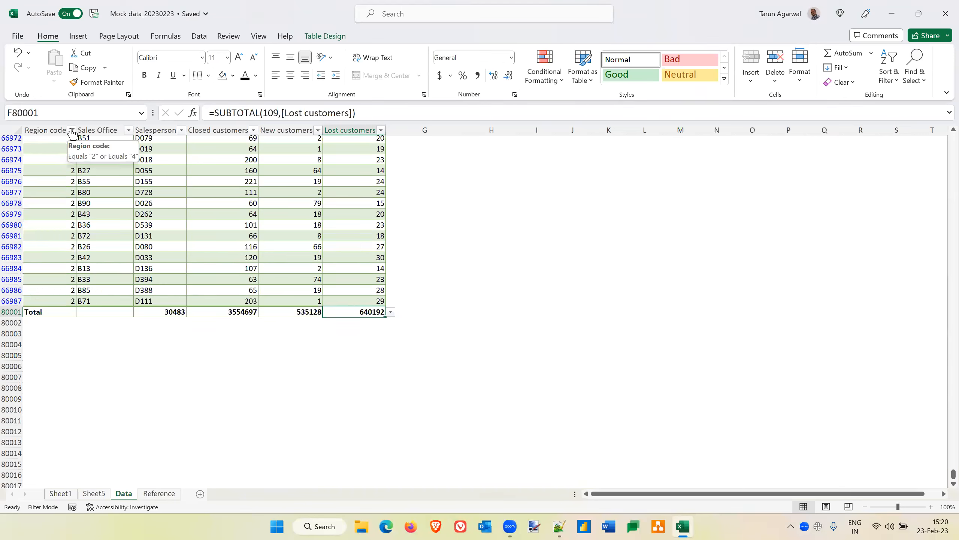
Clear the Region code filter so the Customers table shows all region codes.
{"action": "left_click", "coordinate": [355, 71]}
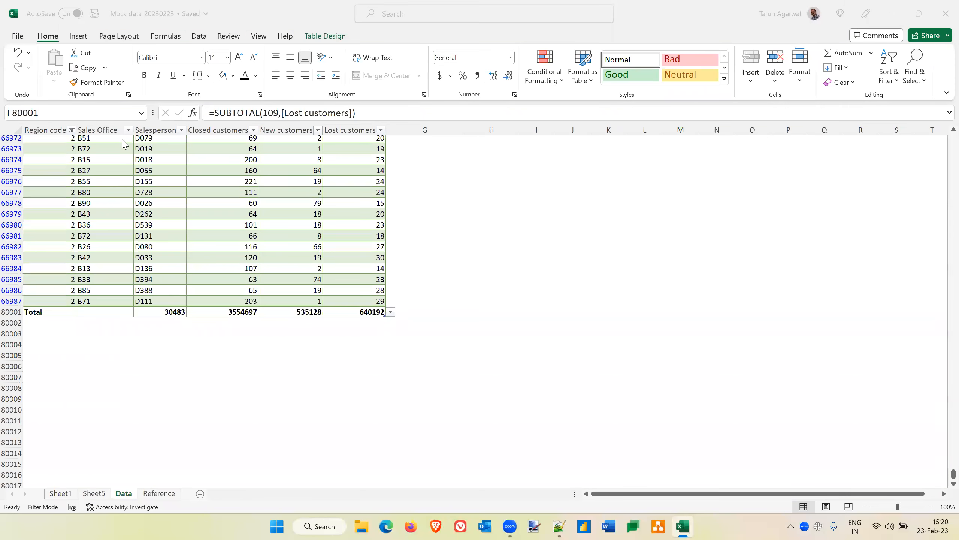
{"action": "left_click", "coordinate": [70, 131]}
{"action": "left_click", "coordinate": [71, 131]}
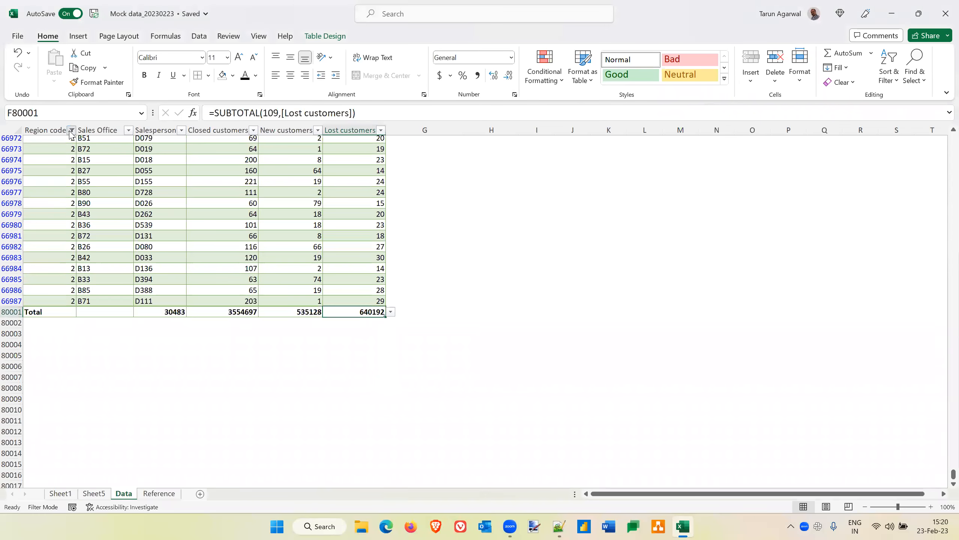
{"action": "left_click", "coordinate": [42, 203]}
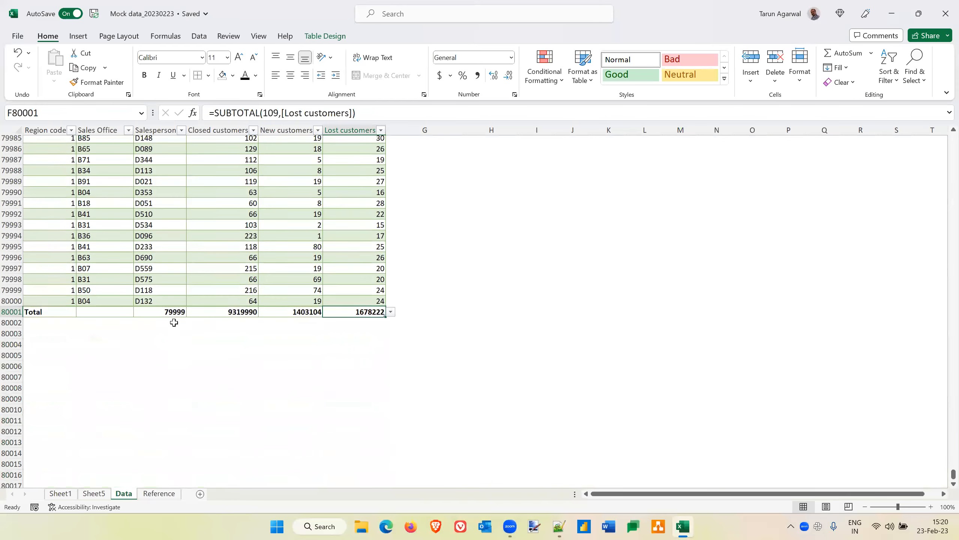
Set the Closed customers, New customers and Lost customers totals to Average.
{"action": "left_click", "coordinate": [227, 312]}
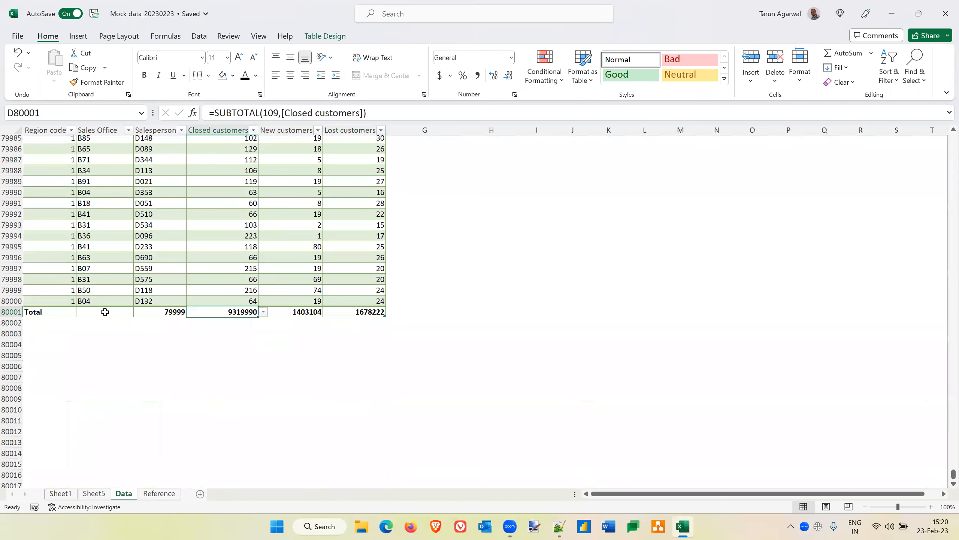
{"action": "left_click", "coordinate": [263, 312]}
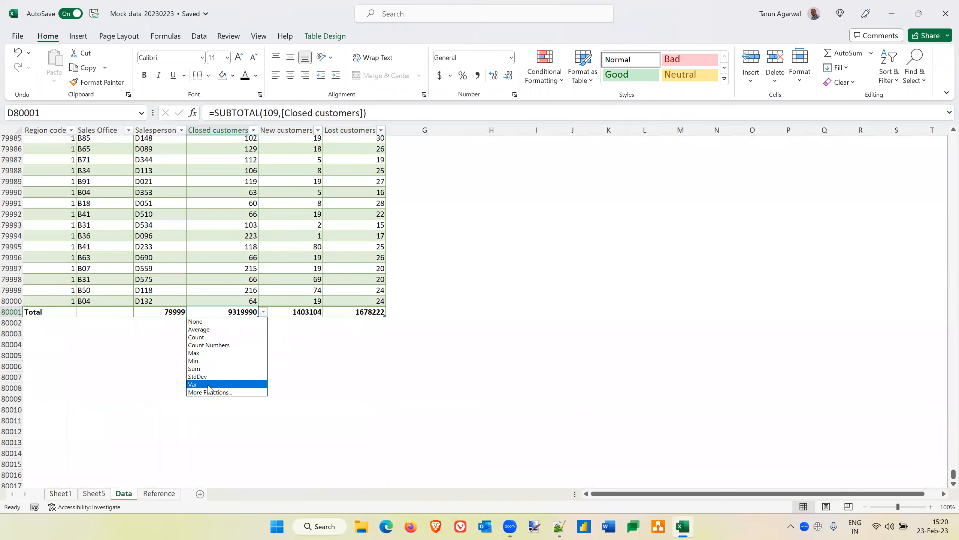
{"action": "left_click", "coordinate": [221, 332]}
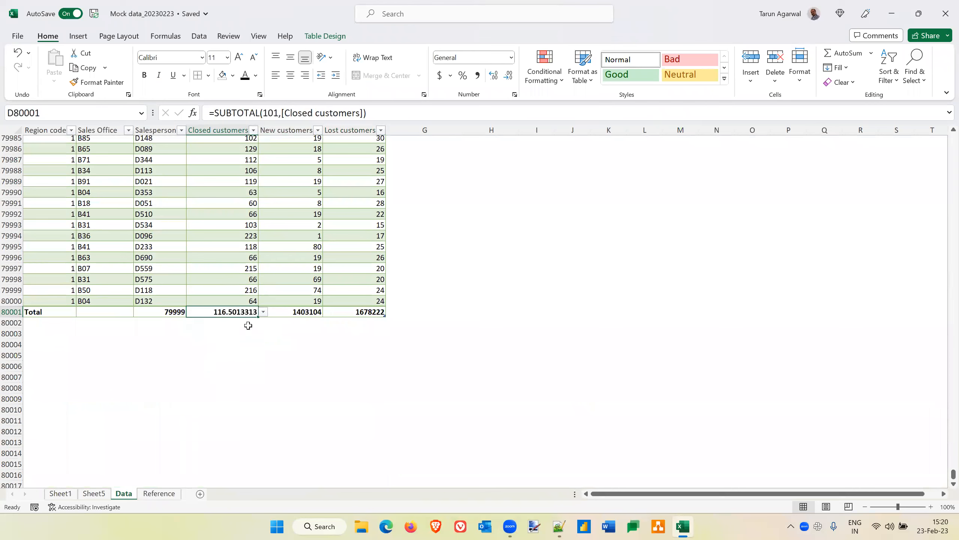
{"action": "left_click", "coordinate": [299, 310]}
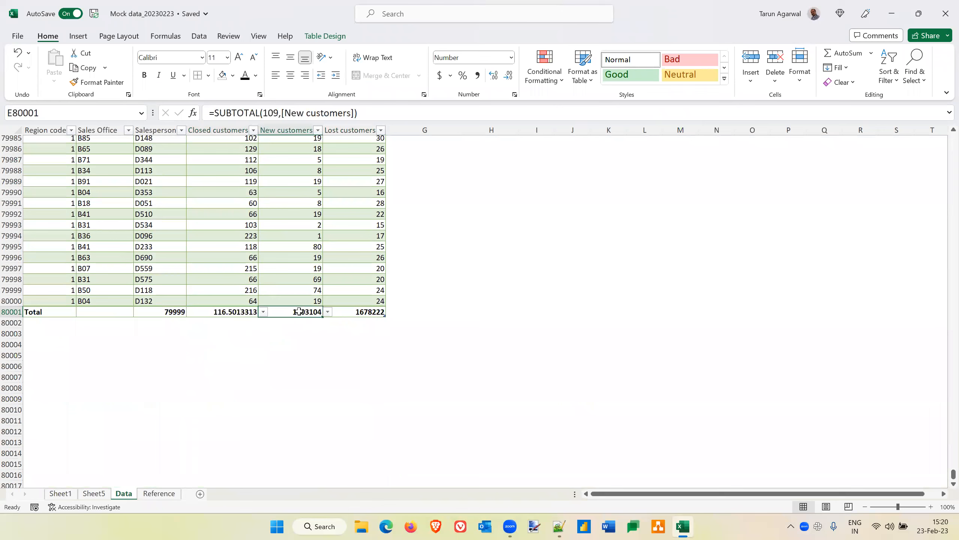
{"action": "left_click", "coordinate": [327, 312]}
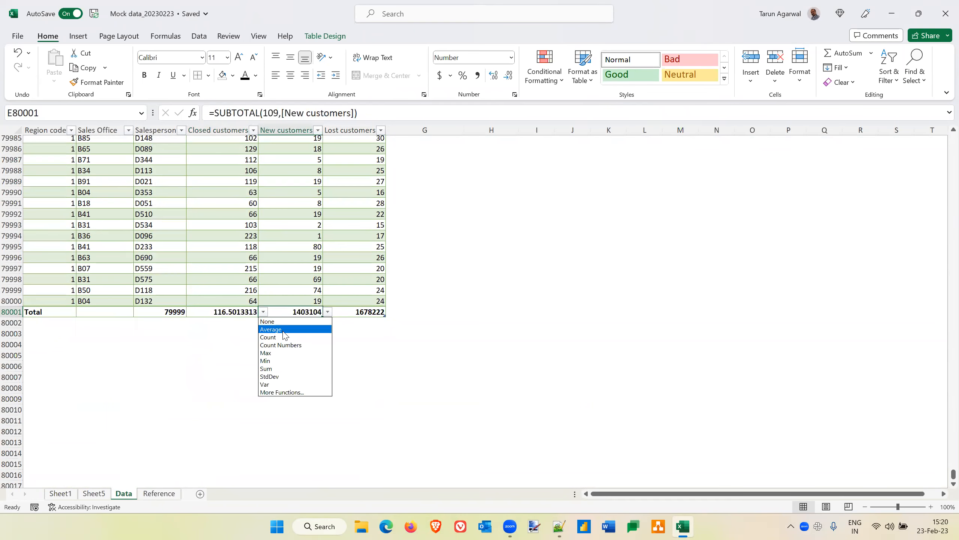
{"action": "left_click", "coordinate": [283, 330]}
{"action": "left_click", "coordinate": [374, 312]}
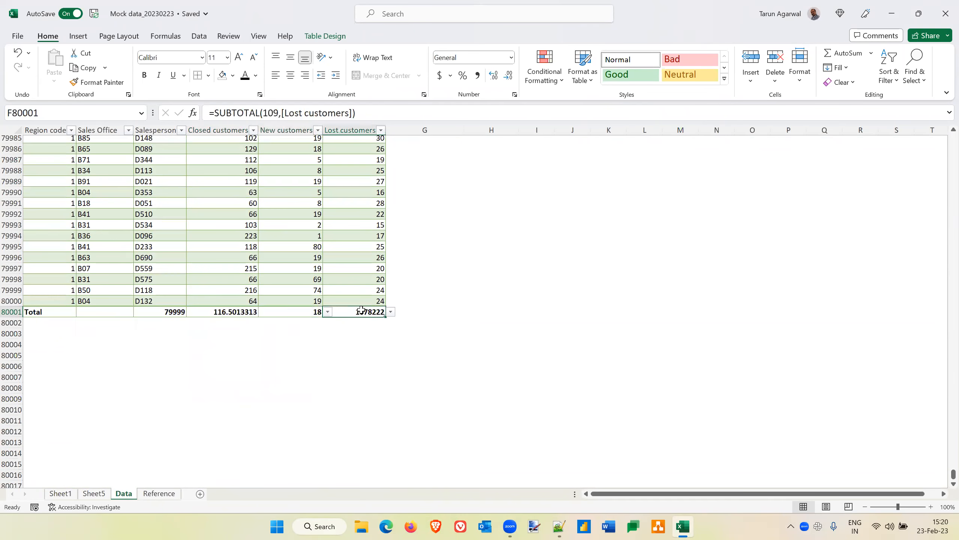
{"action": "left_click", "coordinate": [390, 312]}
{"action": "left_click", "coordinate": [348, 330]}
Turn the Customers table's total row off and back on.
{"action": "left_click", "coordinate": [321, 38]}
{"action": "left_click", "coordinate": [336, 68]}
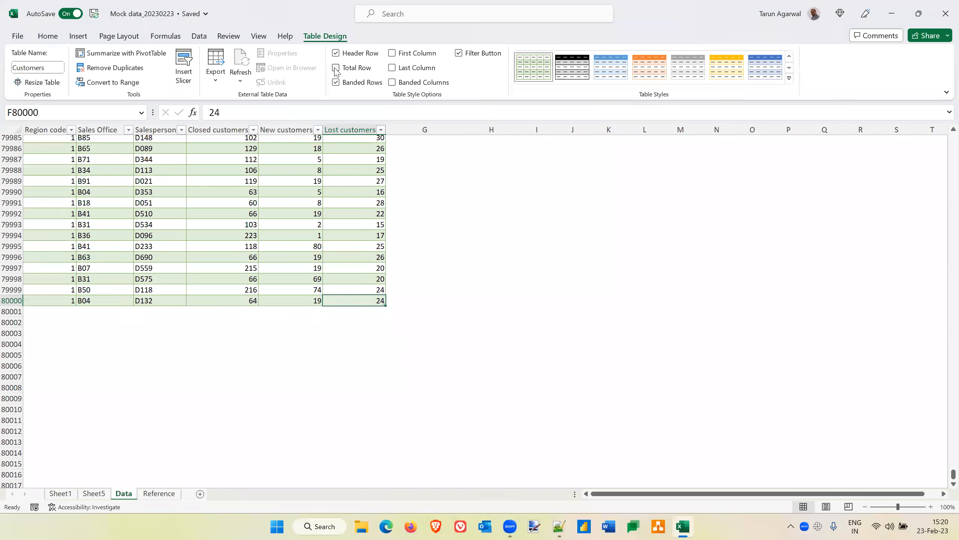
{"action": "left_click", "coordinate": [336, 69]}
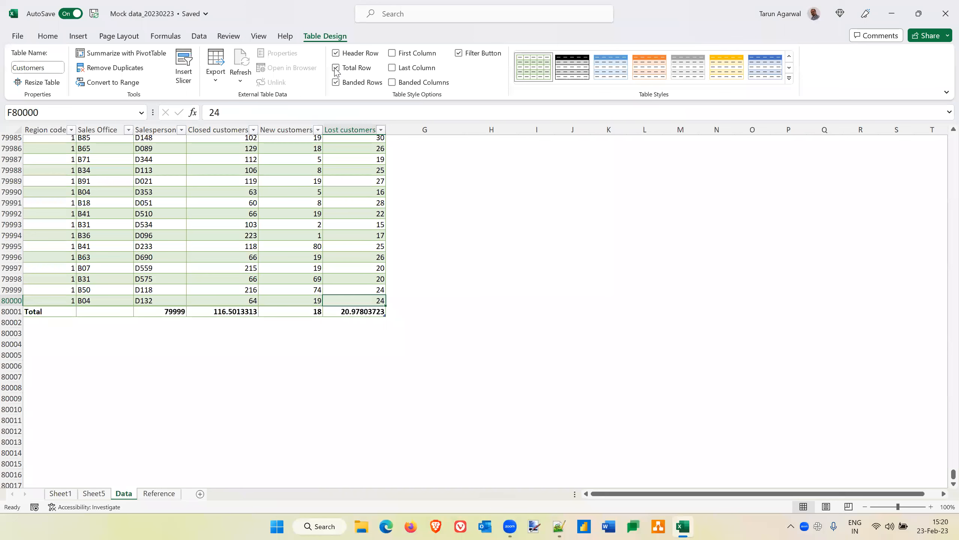
Set the Lost customers, New customers and Closed customers totals back to Sum.
{"action": "left_click", "coordinate": [374, 311]}
{"action": "left_click", "coordinate": [391, 312]}
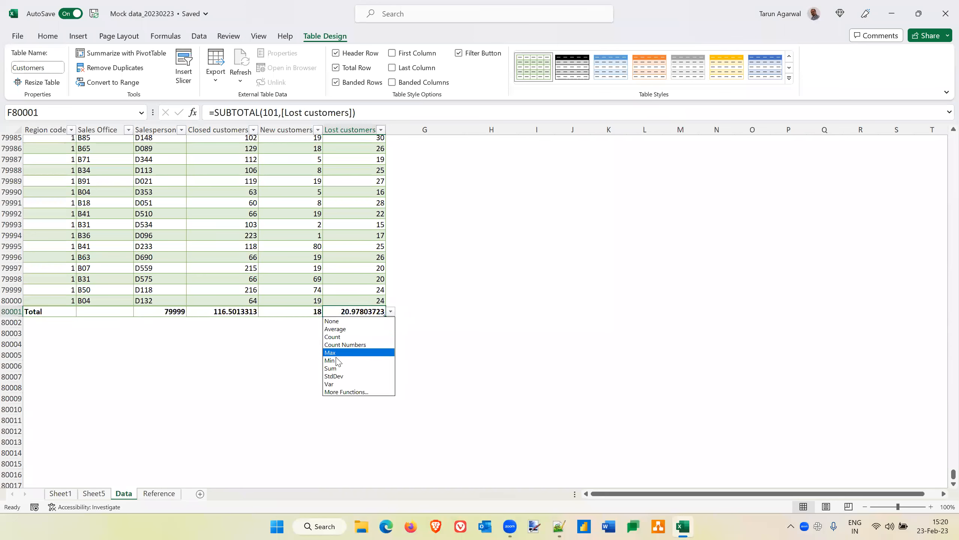
{"action": "left_click", "coordinate": [340, 368]}
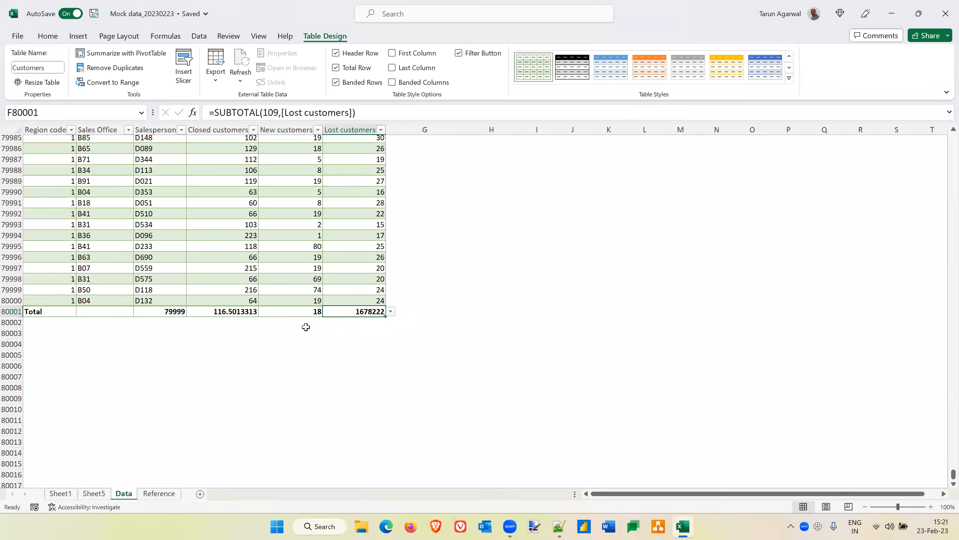
{"action": "left_click", "coordinate": [300, 311]}
{"action": "left_click", "coordinate": [327, 311]}
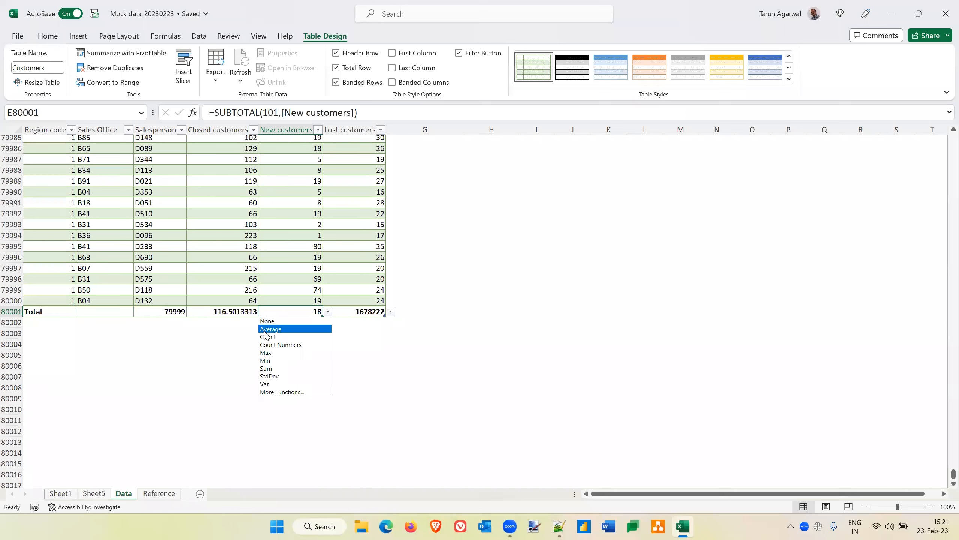
{"action": "left_click", "coordinate": [266, 368]}
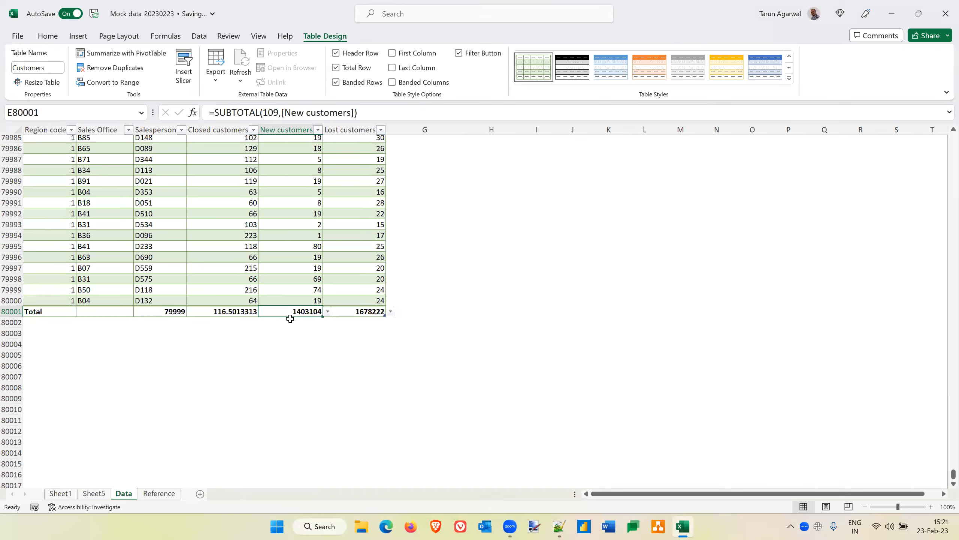
{"action": "left_click", "coordinate": [253, 317]}
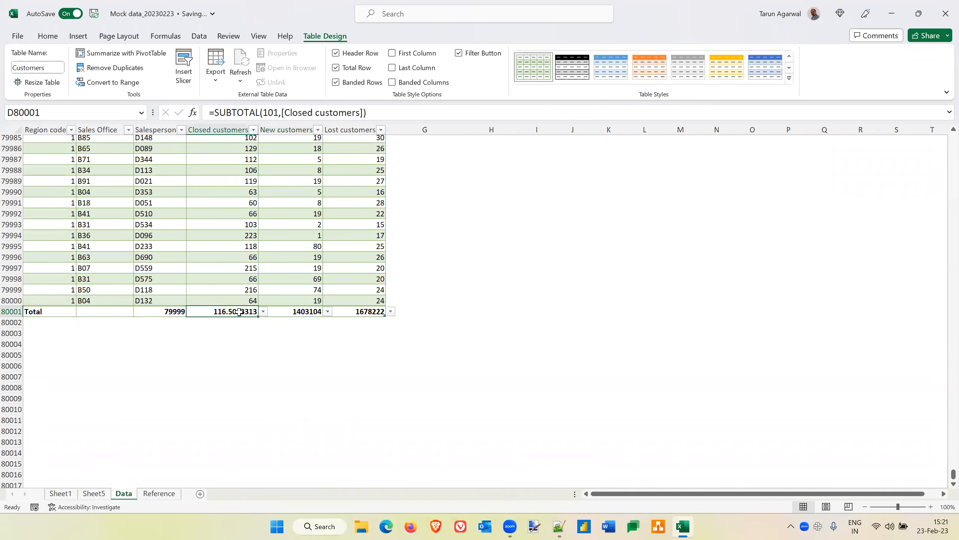
{"action": "left_click", "coordinate": [263, 311]}
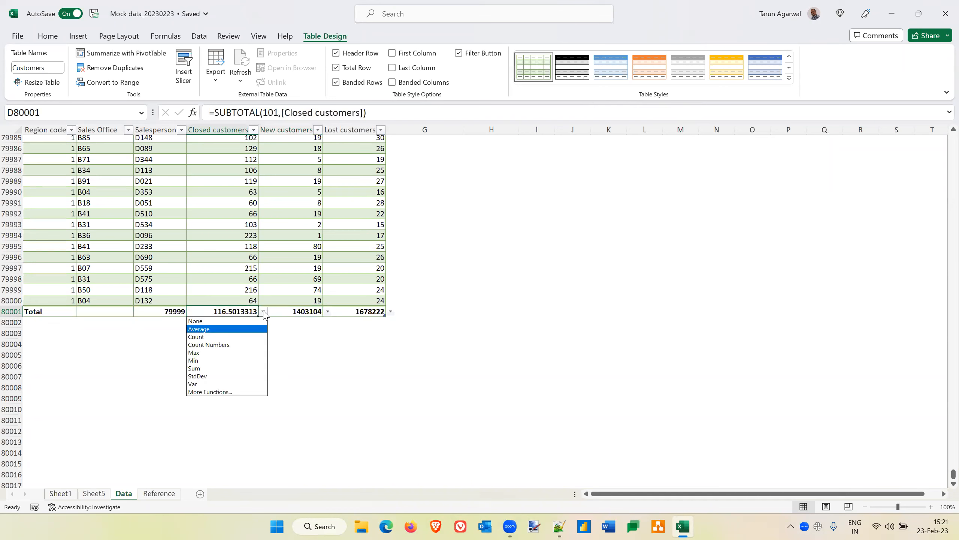
{"action": "left_click", "coordinate": [204, 368]}
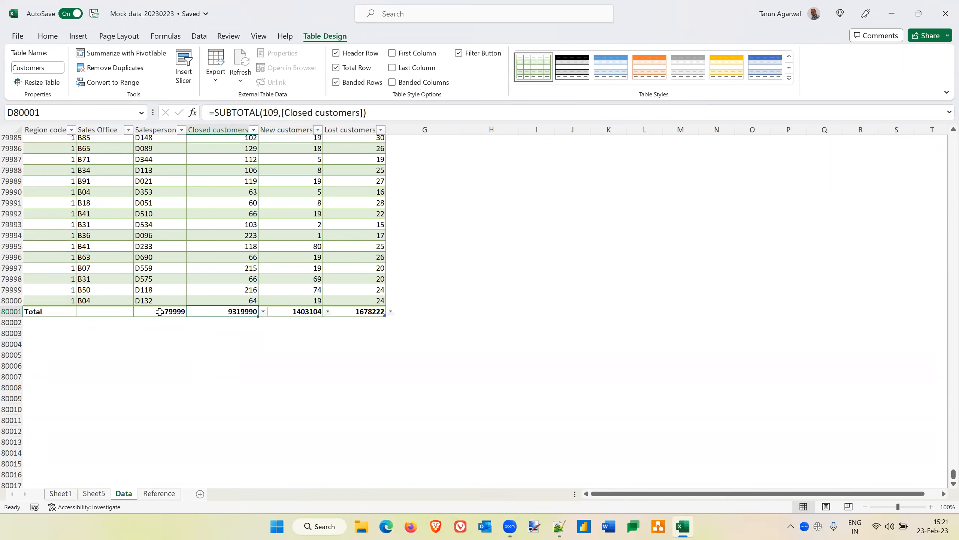
Examine the Salesperson and Lost customers total formulas and look through the last data rows above the total row.
{"action": "left_click", "coordinate": [160, 311]}
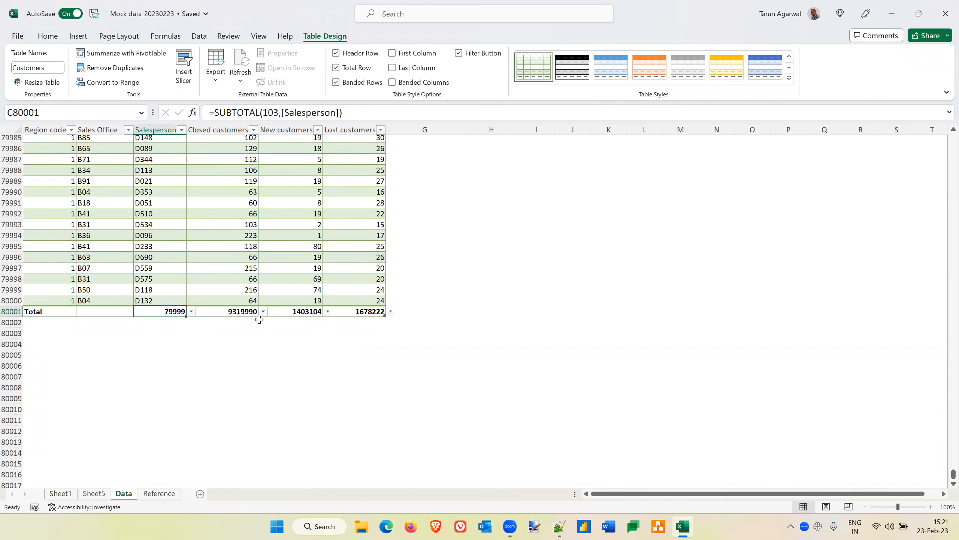
{"action": "left_click", "coordinate": [366, 312]}
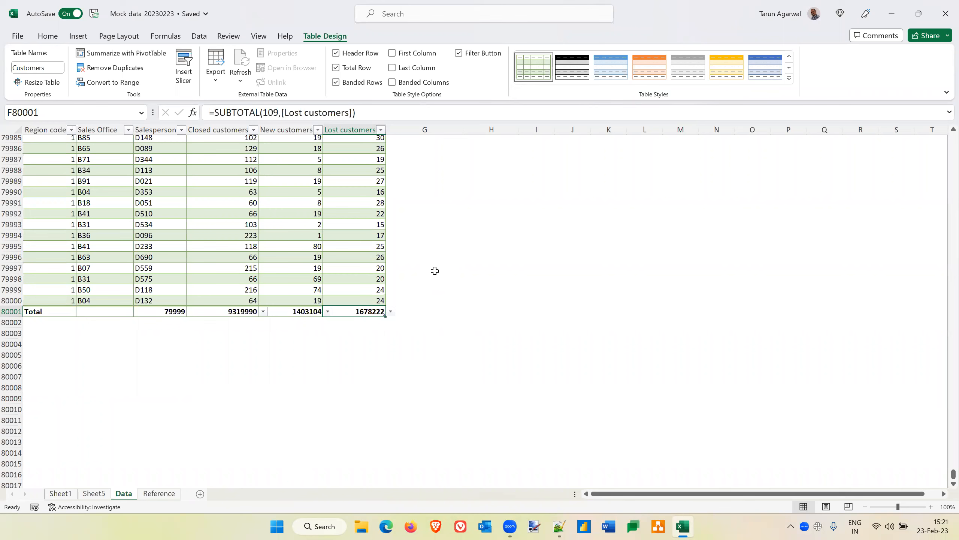
{"action": "left_click", "coordinate": [945, 14]}
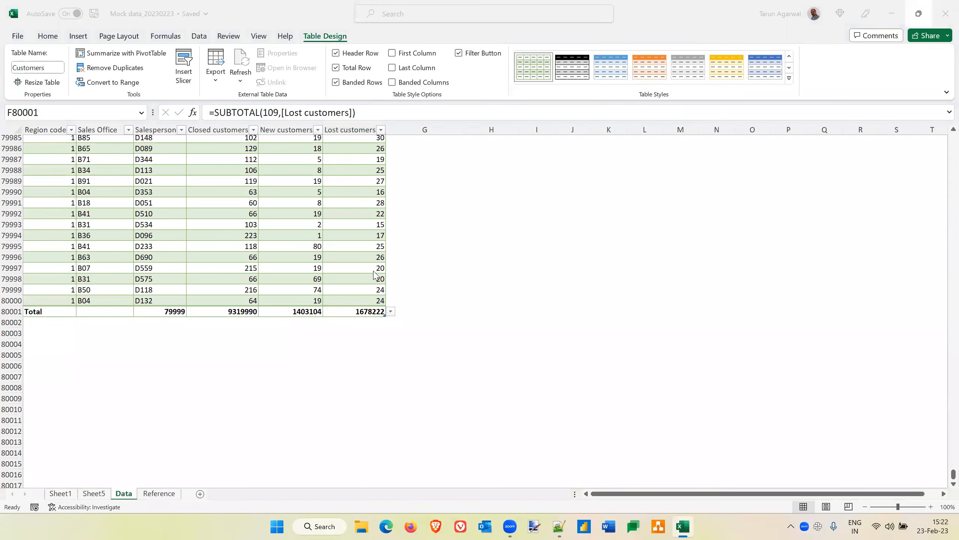
{"action": "scroll", "coordinate": [372, 201], "scroll_direction": "up", "scroll_amount": 14}
{"action": "scroll", "coordinate": [372, 201], "scroll_direction": "up", "scroll_amount": 20}
{"action": "scroll", "coordinate": [106, 191], "scroll_direction": "up", "scroll_amount": 20}
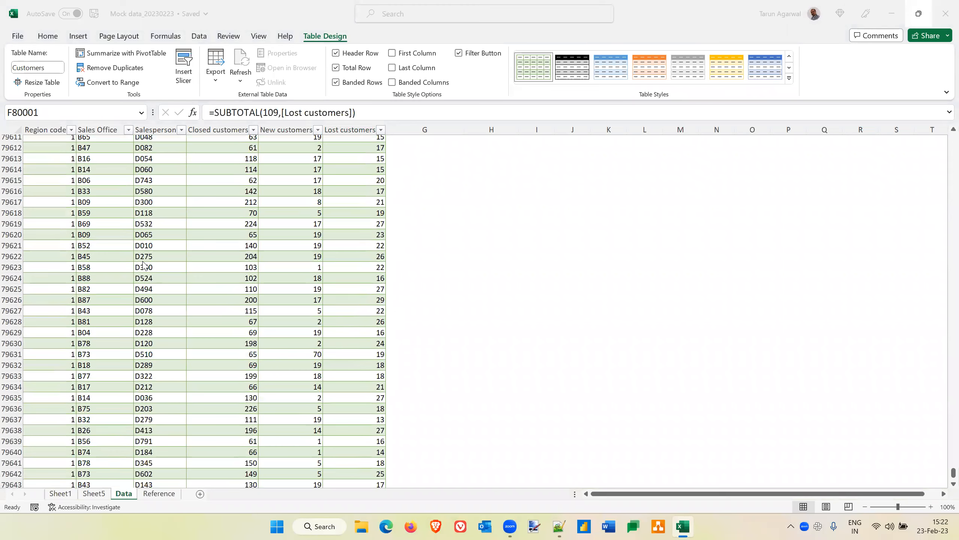
{"action": "scroll", "coordinate": [143, 264], "scroll_direction": "down", "scroll_amount": 20}
{"action": "scroll", "coordinate": [143, 264], "scroll_direction": "down", "scroll_amount": 20}
{"action": "scroll", "coordinate": [32, 147], "scroll_direction": "up", "scroll_amount": 7}
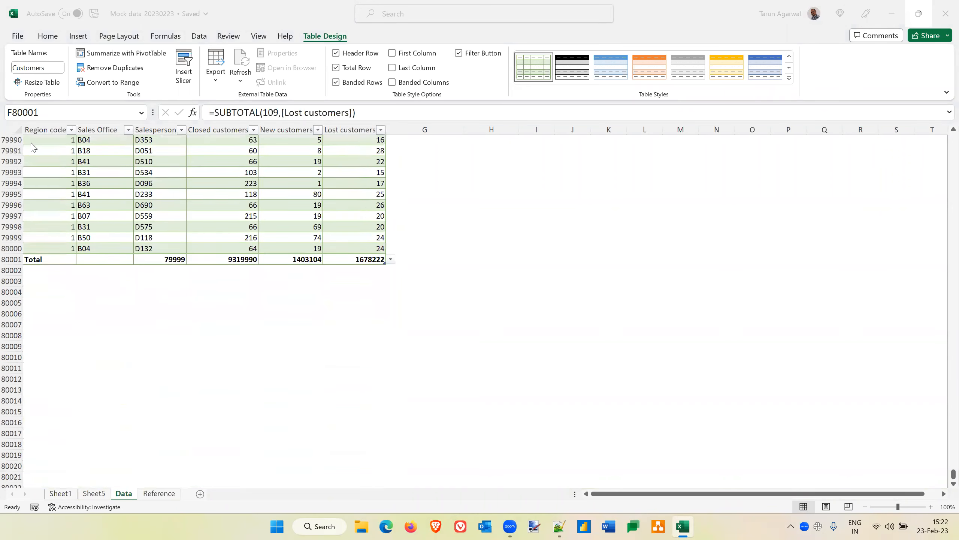
{"action": "scroll", "coordinate": [33, 148], "scroll_direction": "up", "scroll_amount": 1}
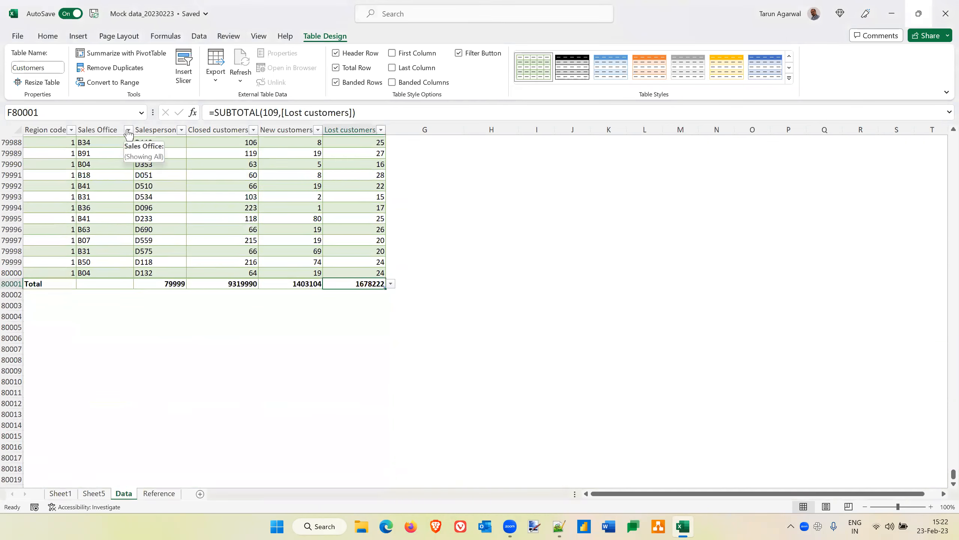
Filter the Customers table to show only sales office B05, with the total row in view.
{"action": "left_click", "coordinate": [128, 130]}
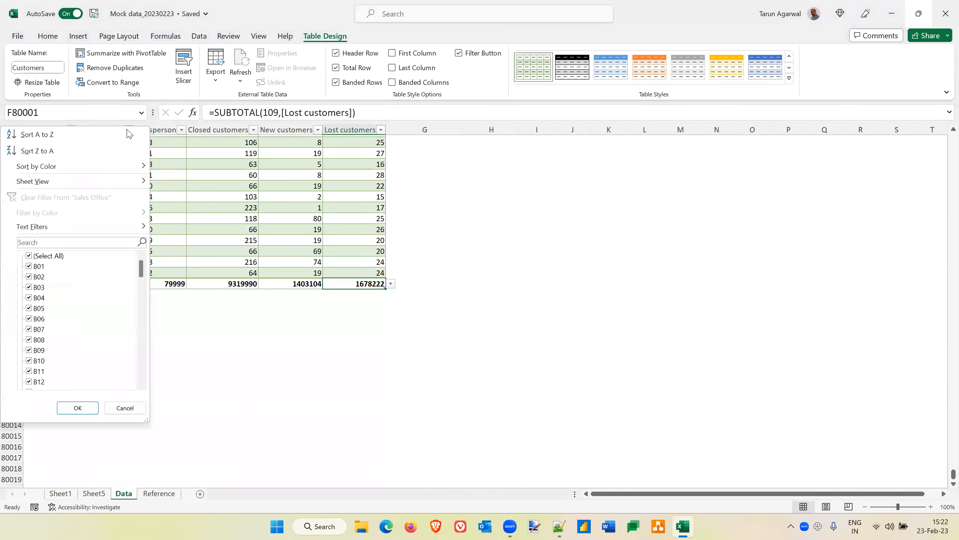
{"action": "left_click", "coordinate": [29, 256]}
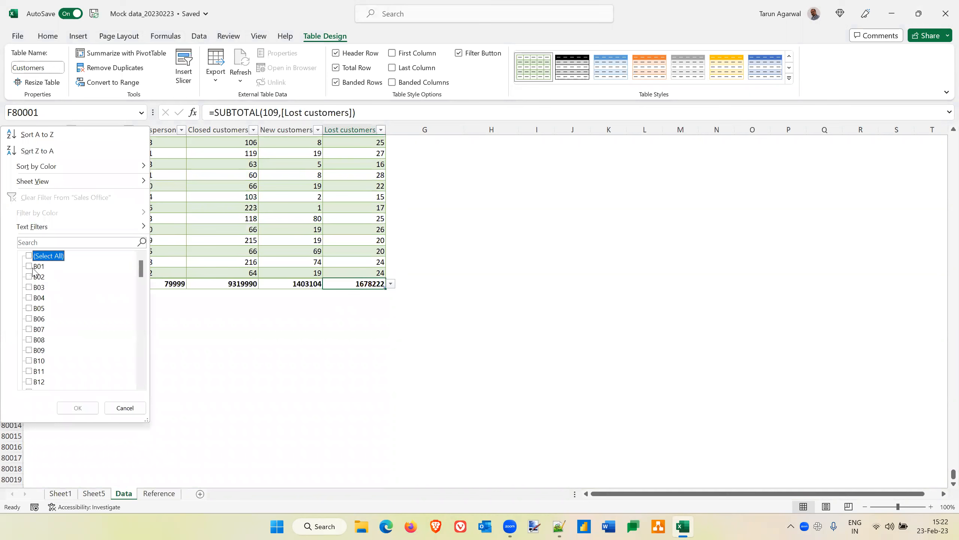
{"action": "left_click", "coordinate": [29, 308]}
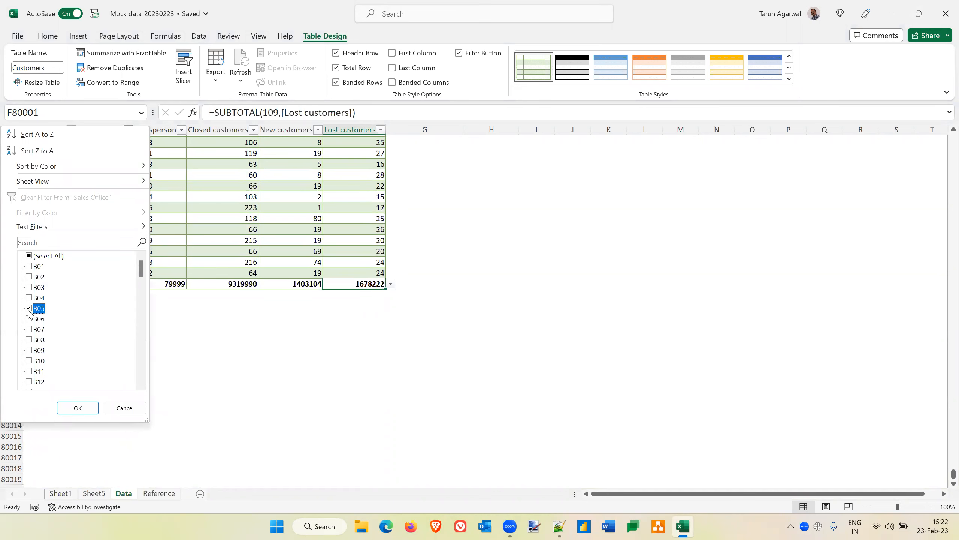
{"action": "left_click", "coordinate": [79, 407]}
{"action": "scroll", "coordinate": [162, 223], "scroll_direction": "up", "scroll_amount": 3}
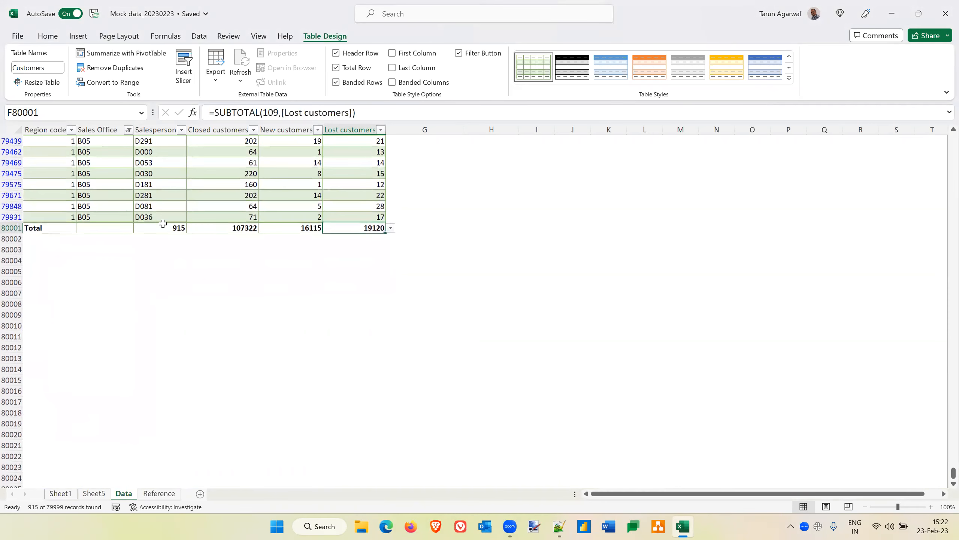
Examine the Salesperson and customer column totals for sales office B05, and clear the Sales Office filter.
{"action": "left_click", "coordinate": [159, 228]}
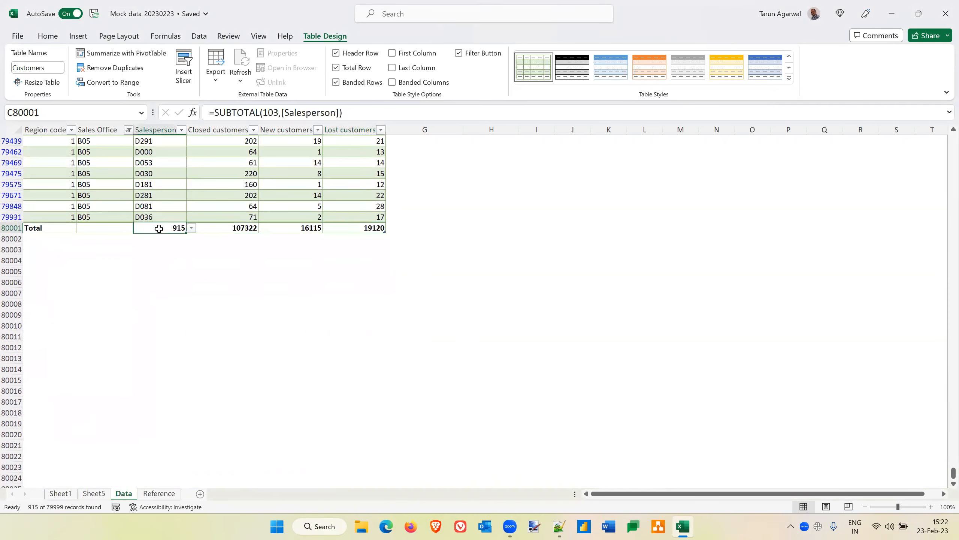
{"action": "left_click", "coordinate": [221, 228]}
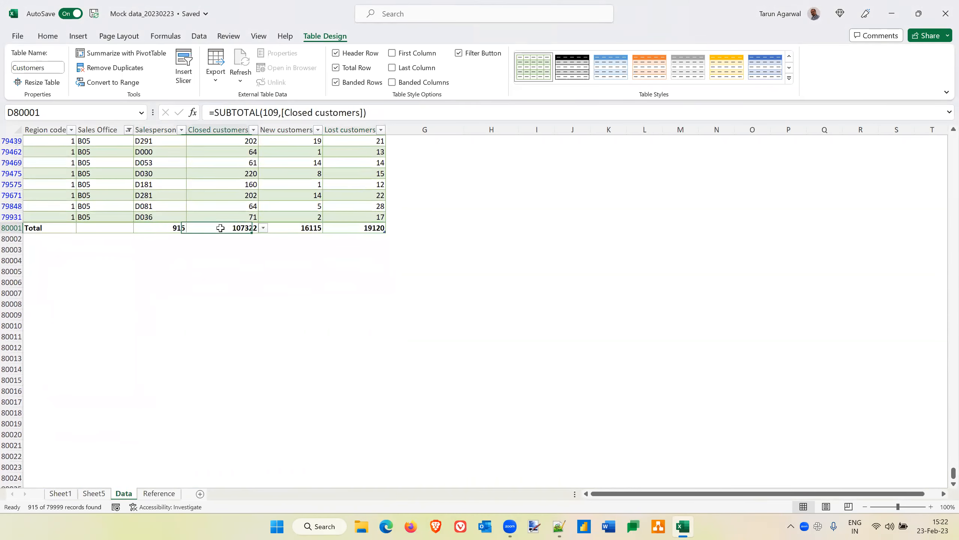
{"action": "left_click", "coordinate": [294, 227]}
{"action": "left_click", "coordinate": [355, 226]}
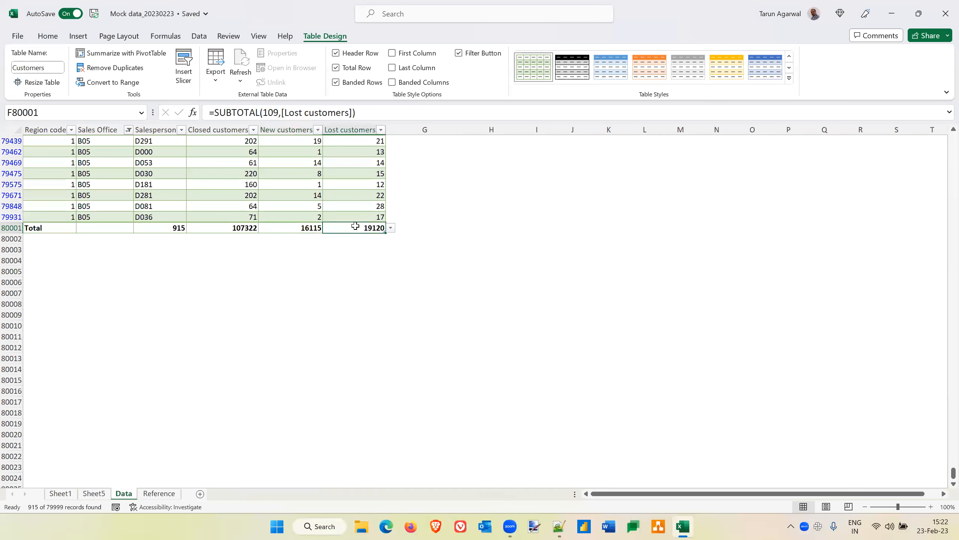
{"action": "left_click", "coordinate": [129, 130]}
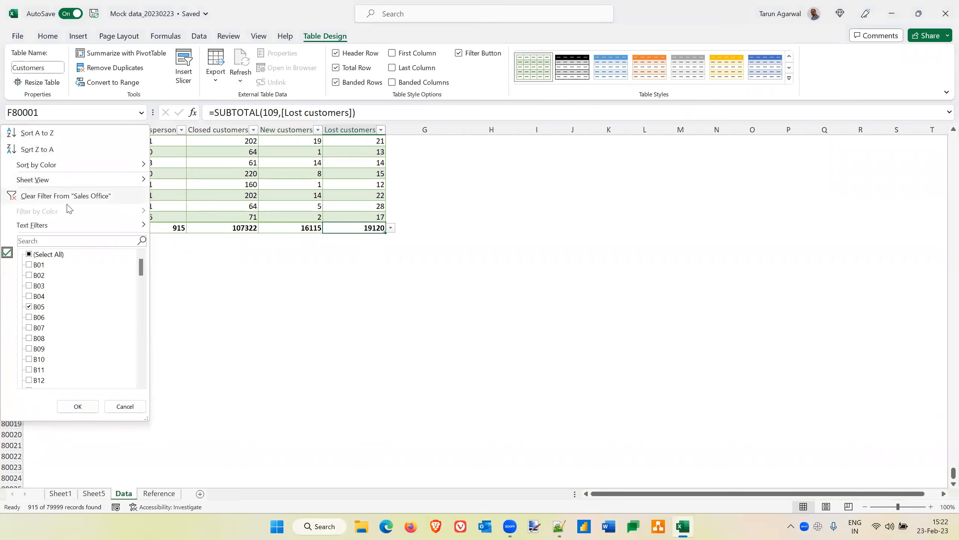
{"action": "left_click", "coordinate": [71, 197]}
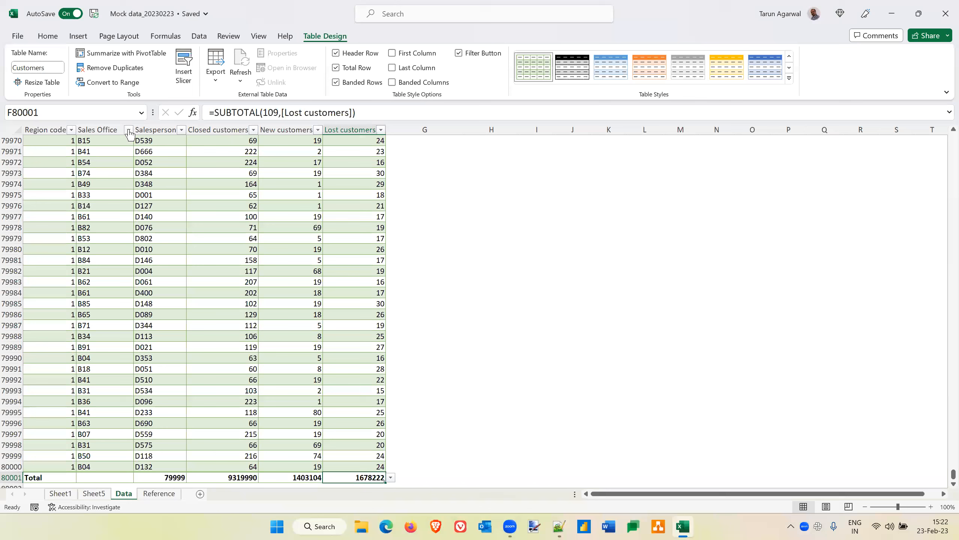
Filter the Customers table to salesperson D007 to view its totals, and clear the Salesperson filter.
{"action": "left_click", "coordinate": [182, 130]}
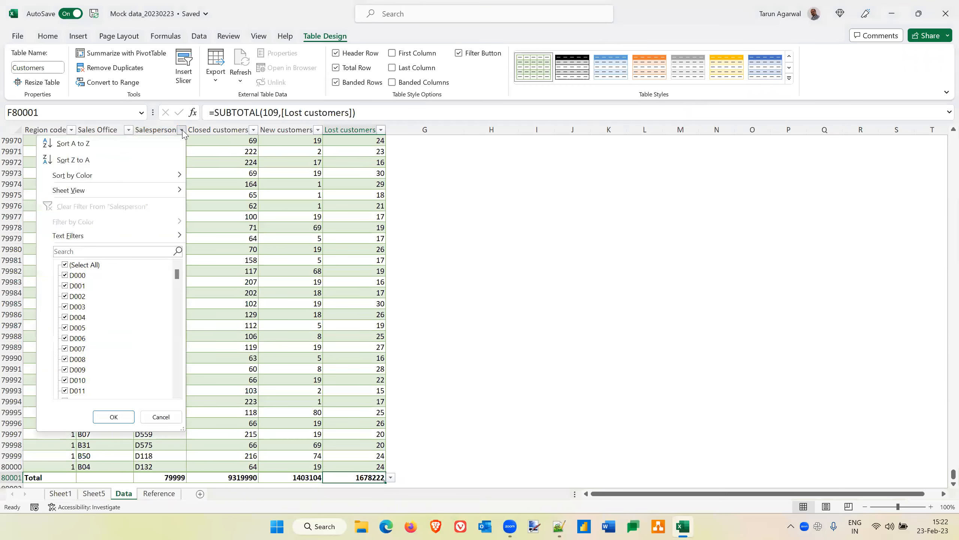
{"action": "left_click", "coordinate": [64, 265]}
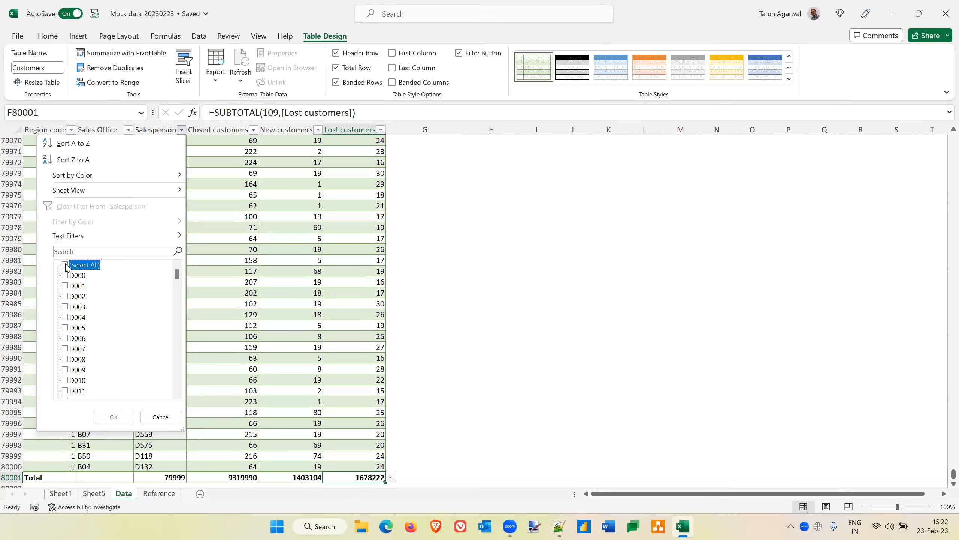
{"action": "left_click", "coordinate": [65, 348]}
{"action": "left_click", "coordinate": [114, 416]}
{"action": "scroll", "coordinate": [113, 417], "scroll_direction": "up", "scroll_amount": 3}
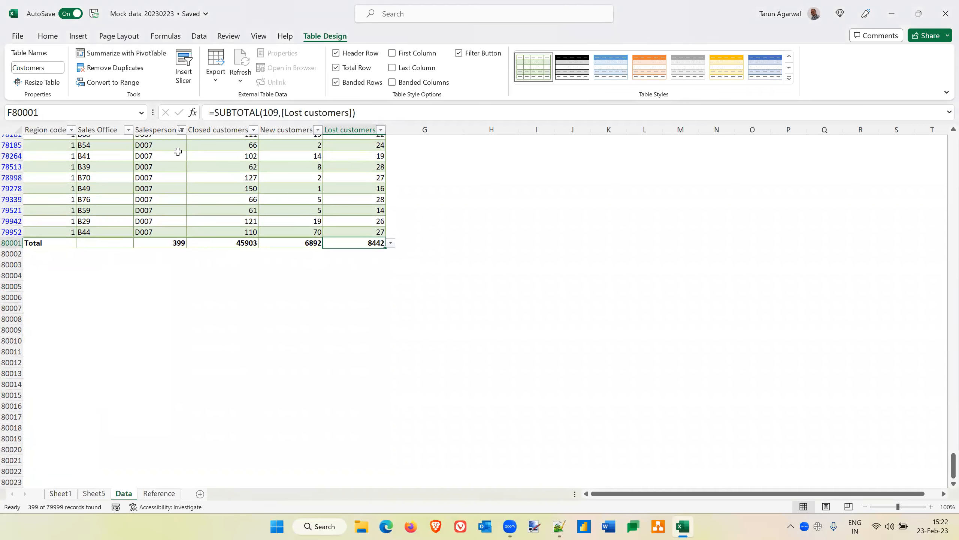
{"action": "left_click", "coordinate": [182, 131]}
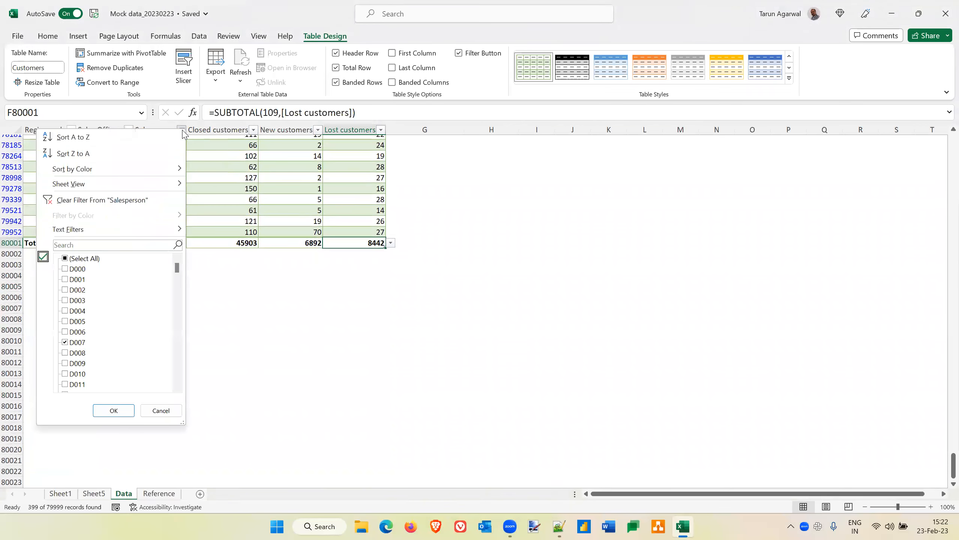
{"action": "left_click", "coordinate": [98, 201]}
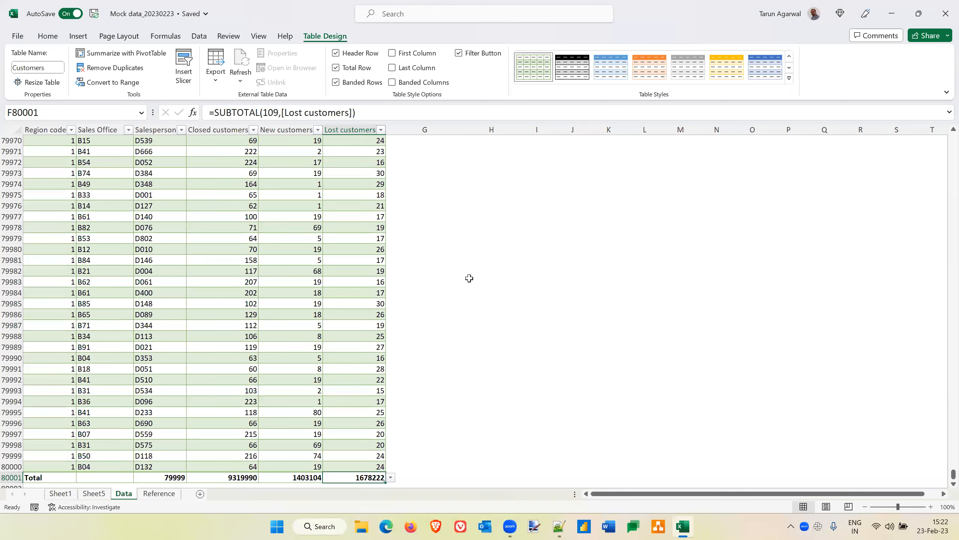
Add the heading Retained customers in G1, directly beside the Lost customers column of the Customers table.
{"action": "scroll", "coordinate": [469, 278], "scroll_direction": "up", "scroll_amount": 20}
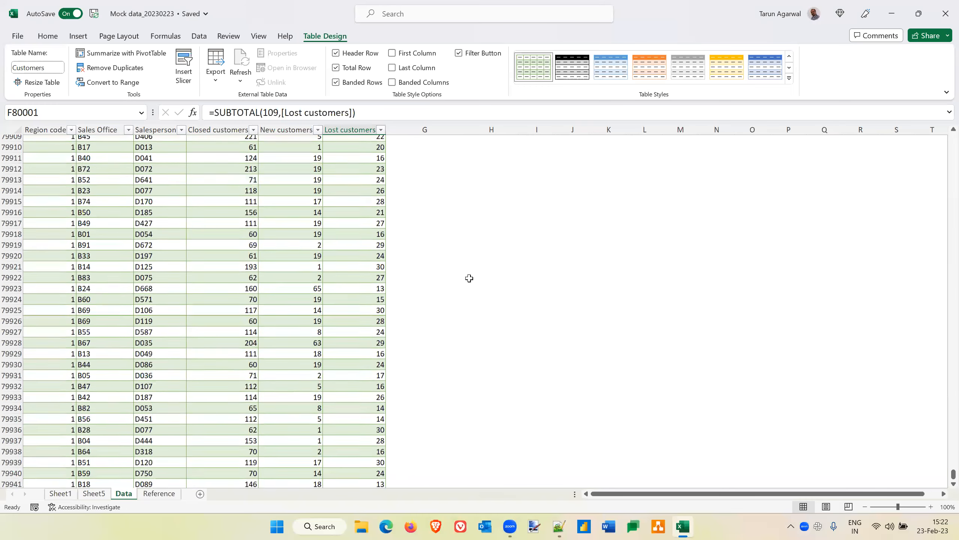
{"action": "scroll", "coordinate": [469, 278], "scroll_direction": "up", "scroll_amount": 18}
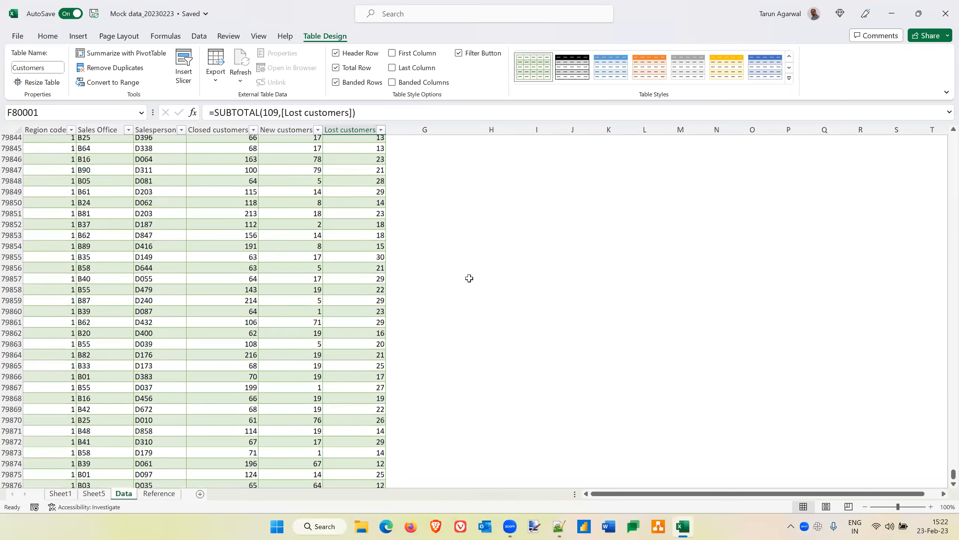
{"action": "scroll", "coordinate": [945, 377], "scroll_direction": "up", "scroll_amount": 16}
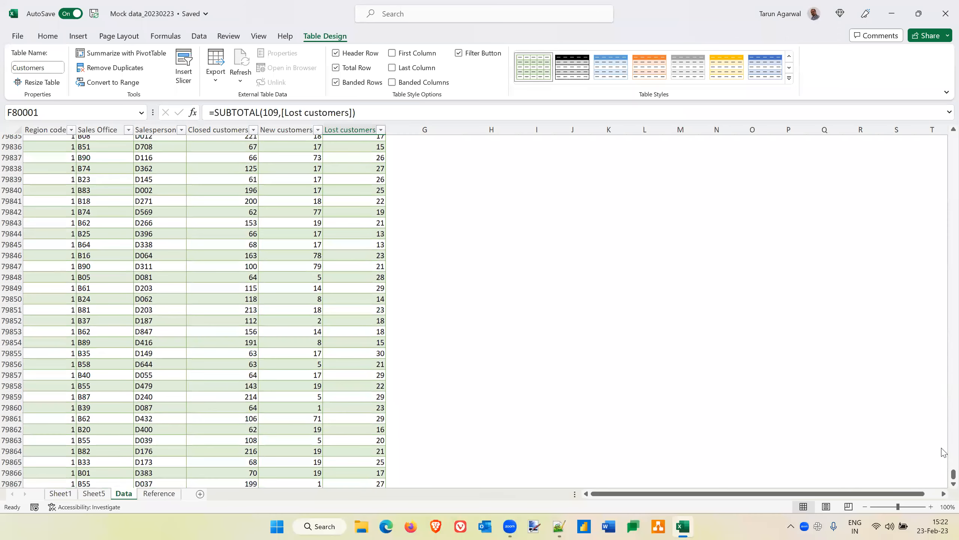
{"action": "scroll", "coordinate": [945, 477], "scroll_direction": "up", "scroll_amount": 20}
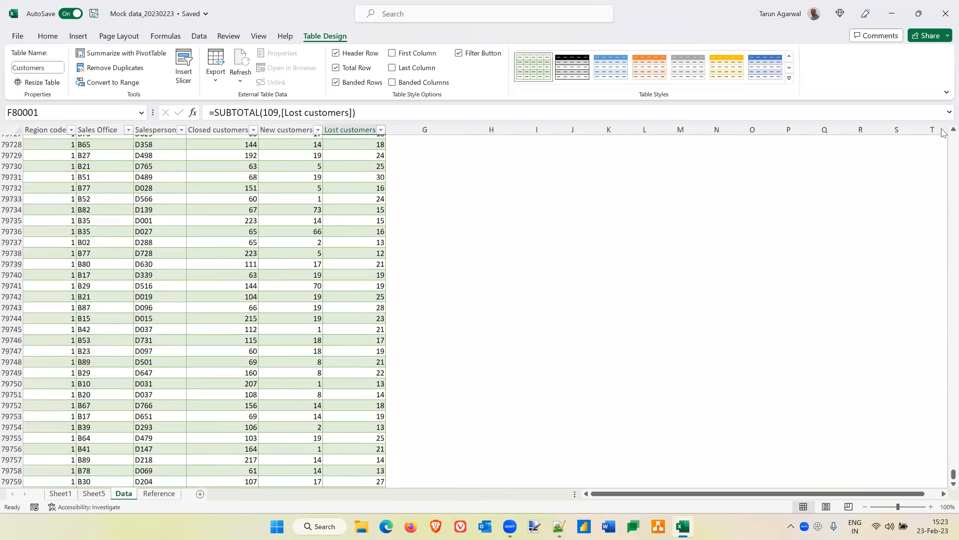
{"action": "scroll", "coordinate": [893, 146], "scroll_direction": "up", "scroll_amount": 7}
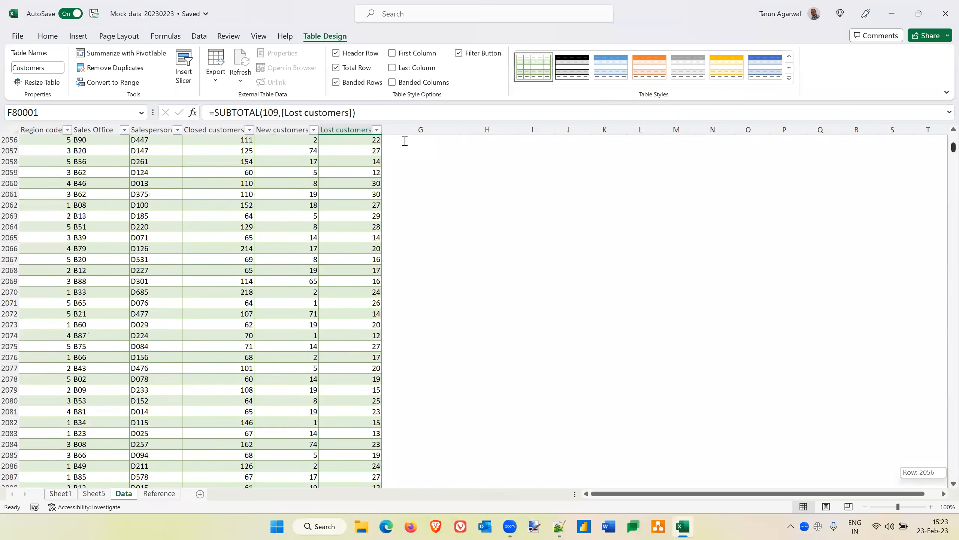
{"action": "left_click", "coordinate": [405, 141]}
{"action": "type", "text": "R"}
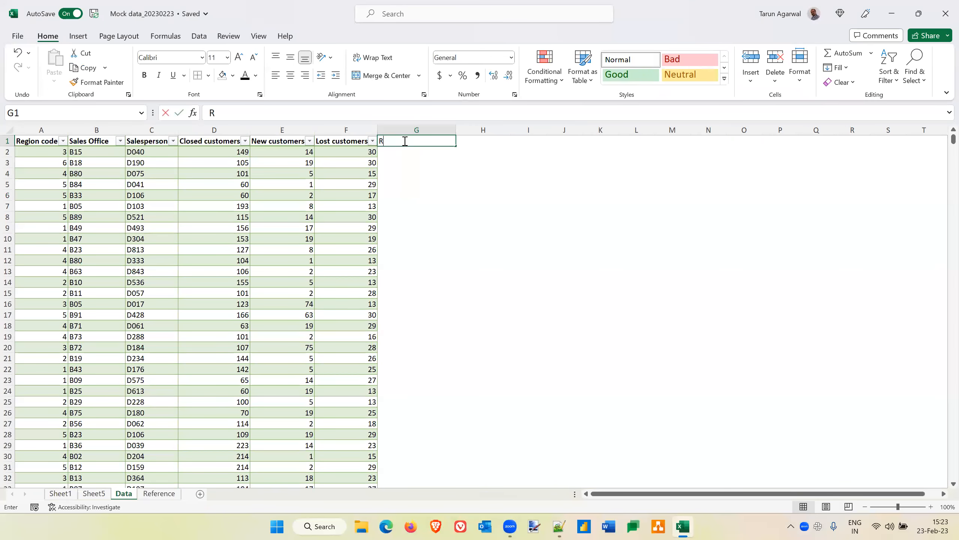
{"action": "type", "text": "etained customers"}
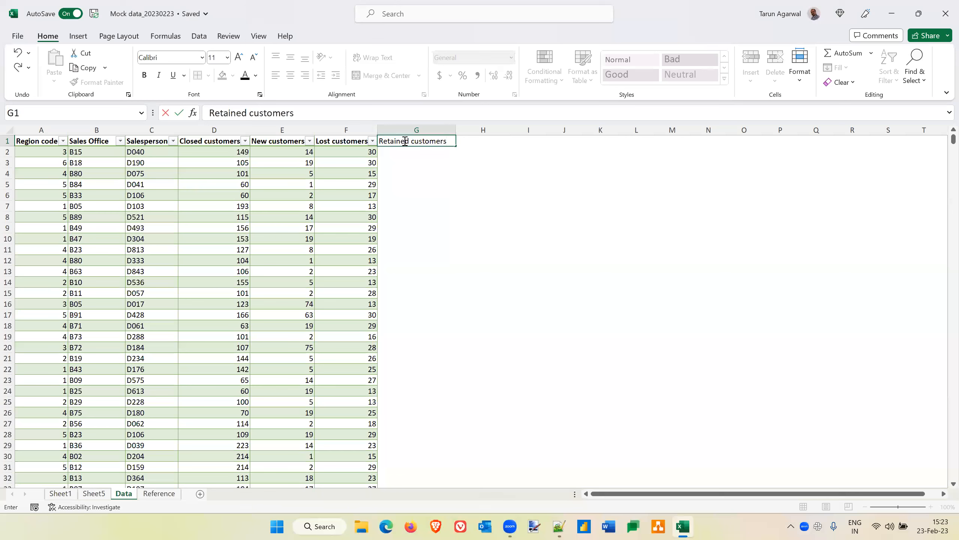
{"action": "key", "text": "Return"}
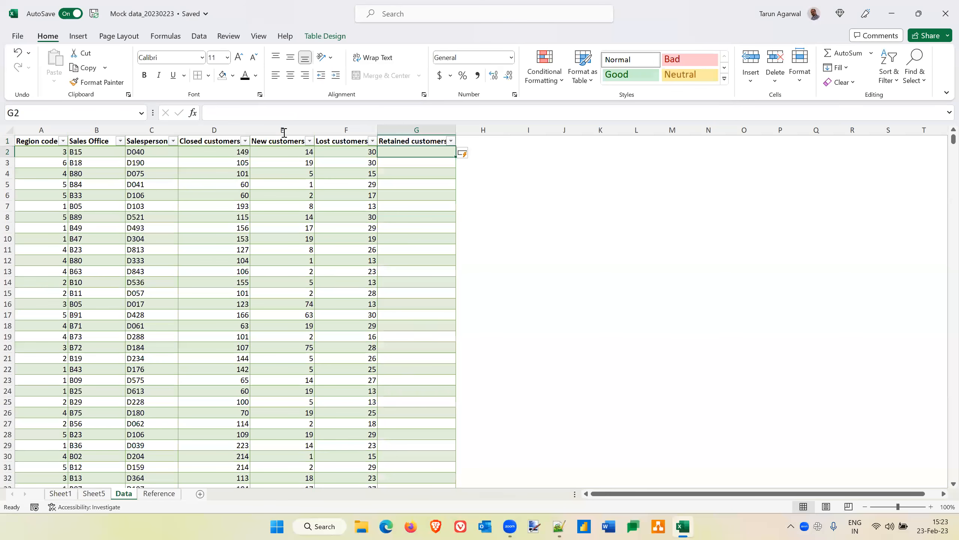
Check the table's data range in Resize Table without changing it, and undo the added Retained customers column.
{"action": "left_click", "coordinate": [325, 36]}
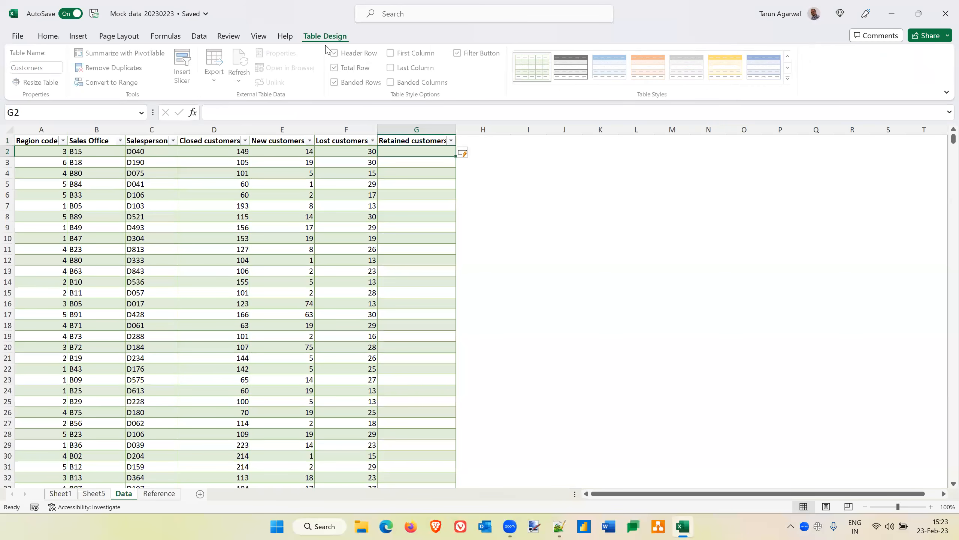
{"action": "left_click", "coordinate": [42, 82]}
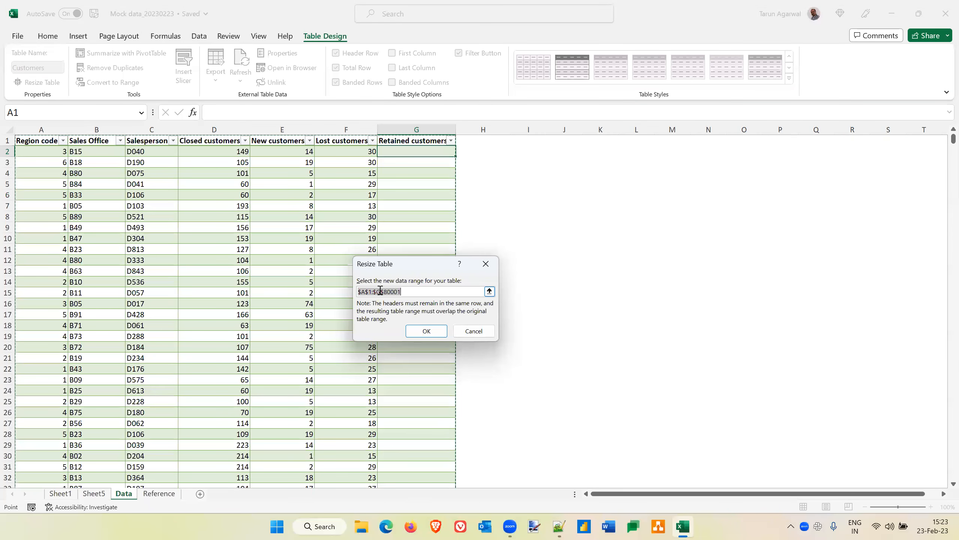
{"action": "left_click", "coordinate": [474, 331]}
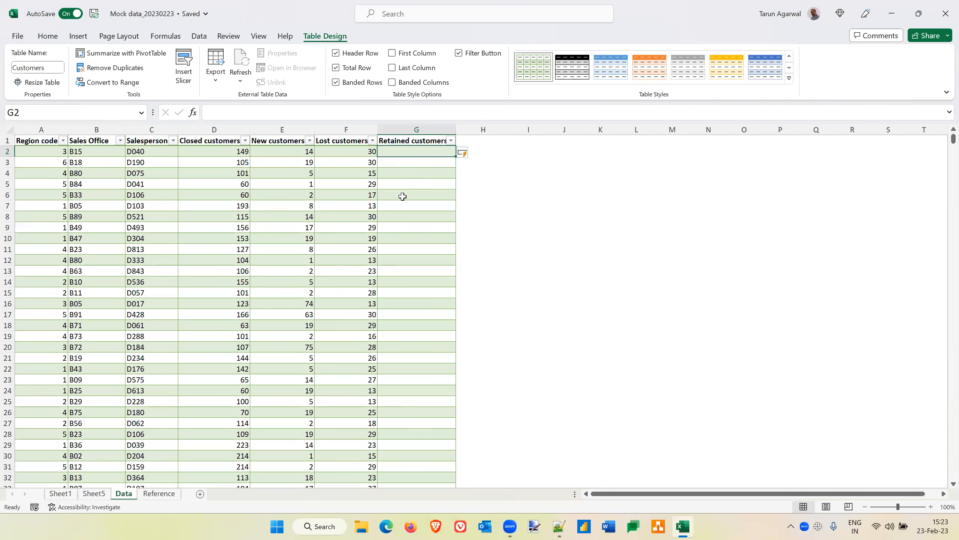
{"action": "key", "text": "ctrl+z"}
{"action": "key", "text": "ctrl+z"}
Enter 9 in G21, directly beside the table, to extend the table with a new column.
{"action": "left_click", "coordinate": [397, 359]}
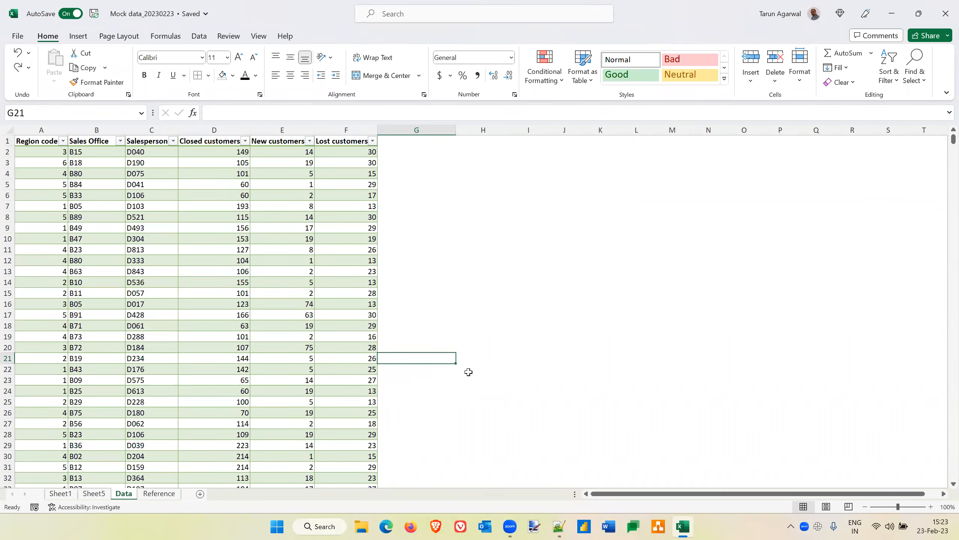
{"action": "type", "text": "9"}
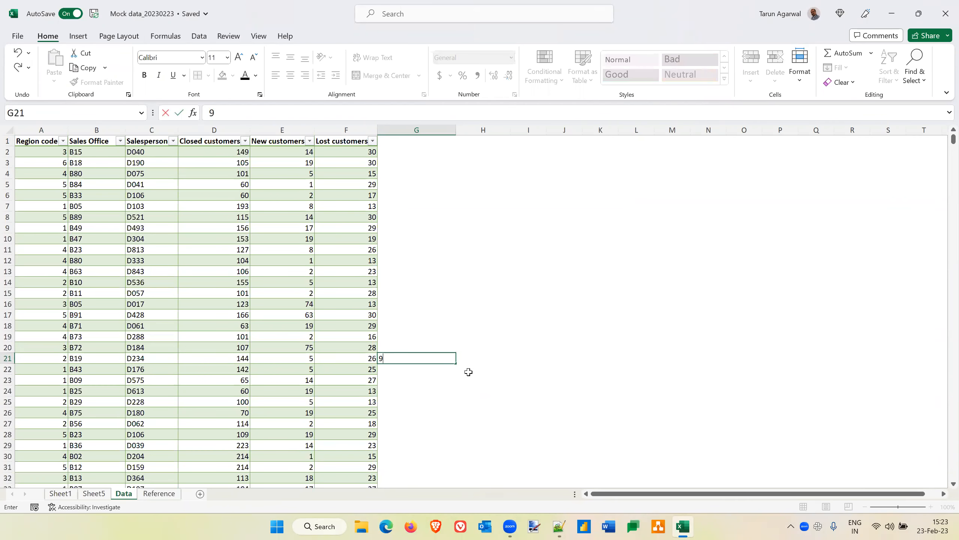
{"action": "key", "text": "Return"}
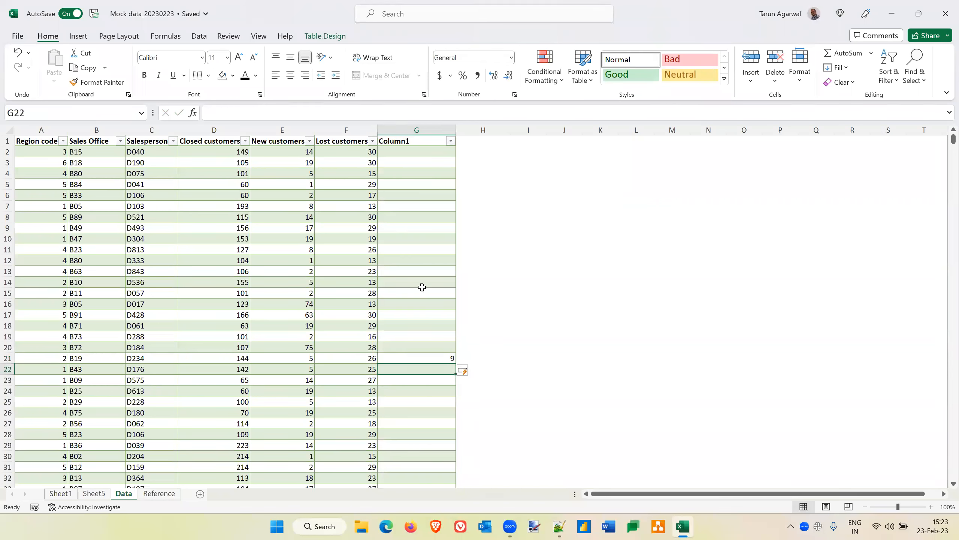
Rename the new column's heading in G1 as Retained customers.
{"action": "left_click", "coordinate": [396, 143]}
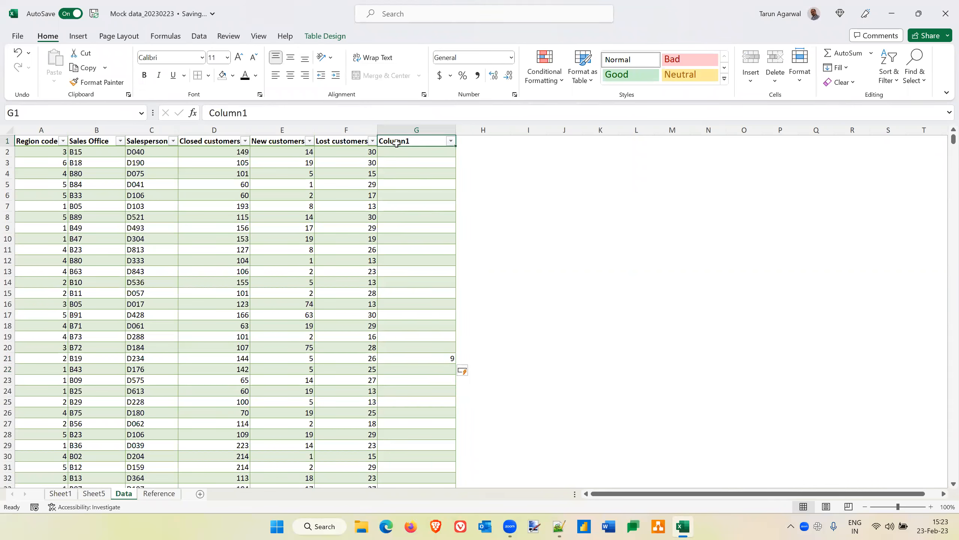
{"action": "type", "text": "Retained customers"}
{"action": "key", "text": "Return"}
Delete the 9 from G21 in the Retained customers column.
{"action": "key", "text": "Down"}
{"action": "key", "text": "Down"}
{"action": "key", "text": "Down"}
{"action": "key", "text": "Down"}
{"action": "key", "text": "Down"}
{"action": "key", "text": "Down"}
{"action": "key", "text": "Down"}
{"action": "key", "text": "Down"}
{"action": "key", "text": "Down"}
{"action": "key", "text": "Down"}
{"action": "key", "text": "Down"}
{"action": "key", "text": "Down"}
{"action": "key", "text": "Down"}
{"action": "key", "text": "Down"}
{"action": "key", "text": "Down"}
{"action": "key", "text": "Down"}
{"action": "key", "text": "Down"}
{"action": "key", "text": "Down"}
{"action": "key", "text": "Down"}
{"action": "key", "text": "Down"}
{"action": "key", "text": "Up"}
{"action": "key", "text": "Delete"}
Enter the formula =[@[Closed customers]]-[@[New customers]] in G2 of the Retained customers column.
{"action": "key", "text": "Up"}
{"action": "key", "text": "Up"}
{"action": "key", "text": "Up"}
{"action": "key", "text": "Up"}
{"action": "key", "text": "Up"}
{"action": "key", "text": "Up"}
{"action": "key", "text": "Up"}
{"action": "key", "text": "Up"}
{"action": "key", "text": "Up"}
{"action": "key", "text": "Up"}
{"action": "key", "text": "Up"}
{"action": "key", "text": "Up"}
{"action": "key", "text": "Up"}
{"action": "key", "text": "Up"}
{"action": "key", "text": "Up"}
{"action": "key", "text": "Up"}
{"action": "key", "text": "Up"}
{"action": "key", "text": "Up"}
{"action": "key", "text": "Up"}
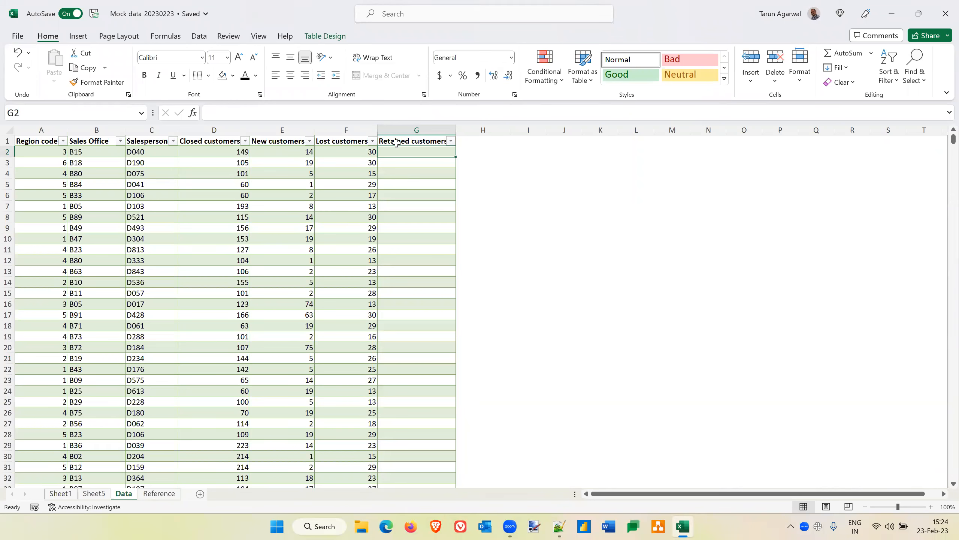
{"action": "type", "text": "="}
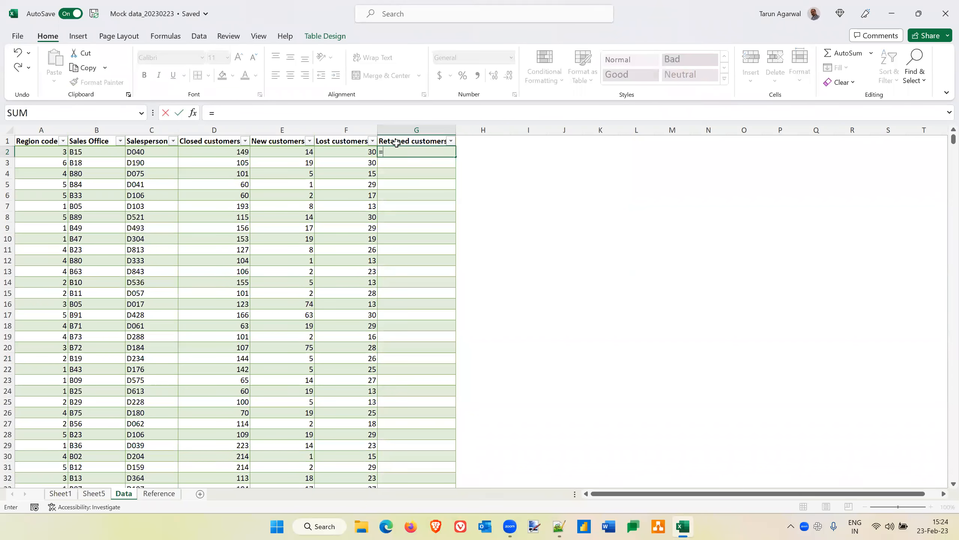
{"action": "left_click", "coordinate": [223, 154]}
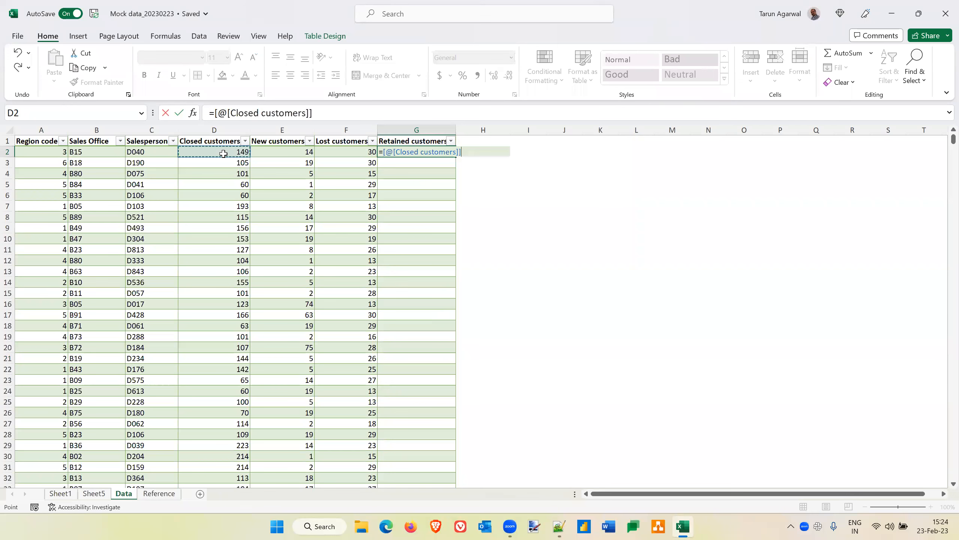
{"action": "type", "text": "-"}
{"action": "left_click", "coordinate": [272, 155]}
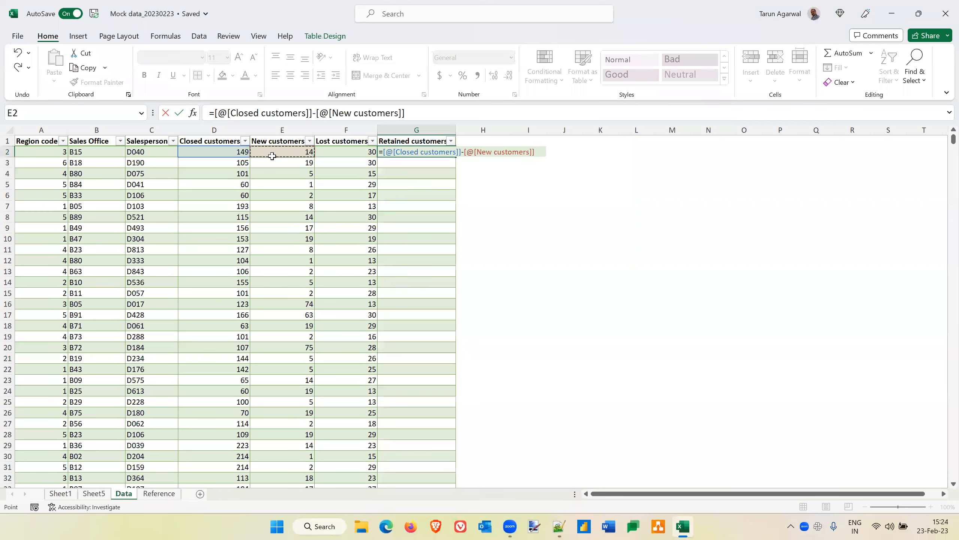
{"action": "key", "text": "ctrl+Return"}
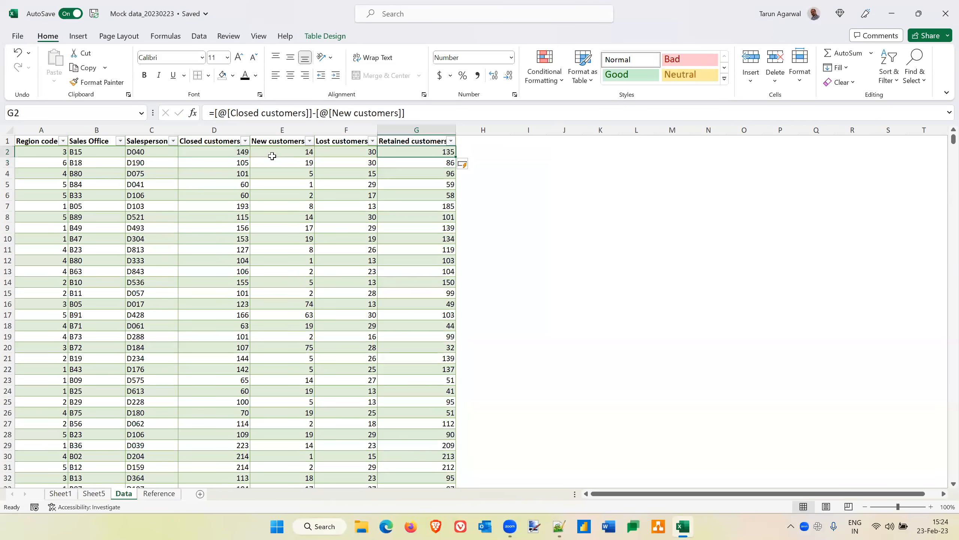
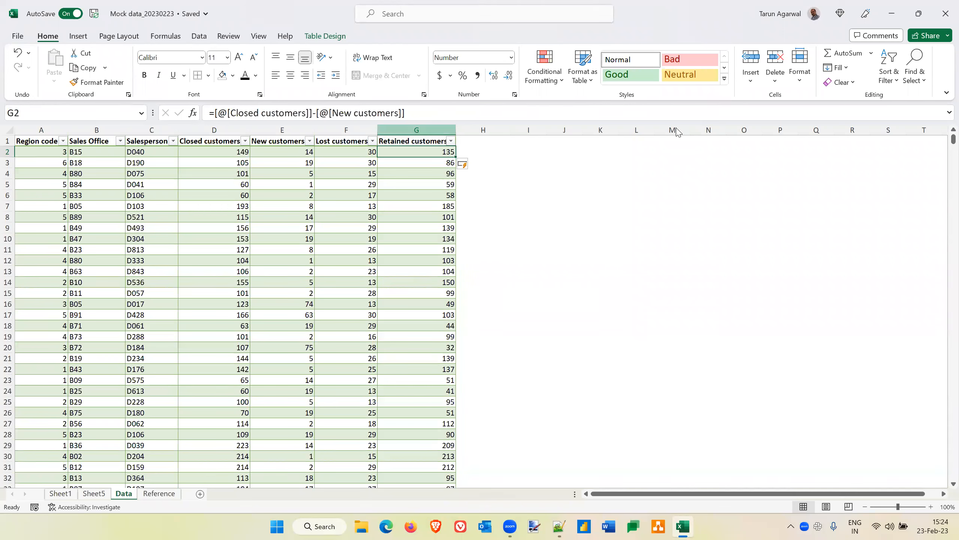
Clear all the formulas in the Retained customers column from G2 downward.
{"action": "key", "text": "ctrl+n"}
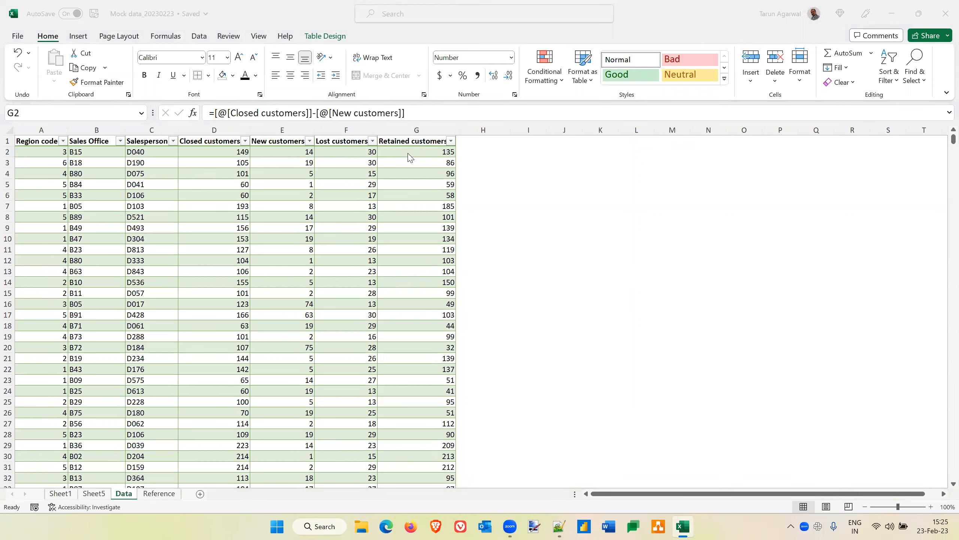
{"action": "left_click", "coordinate": [392, 163]}
{"action": "left_click", "coordinate": [392, 151]}
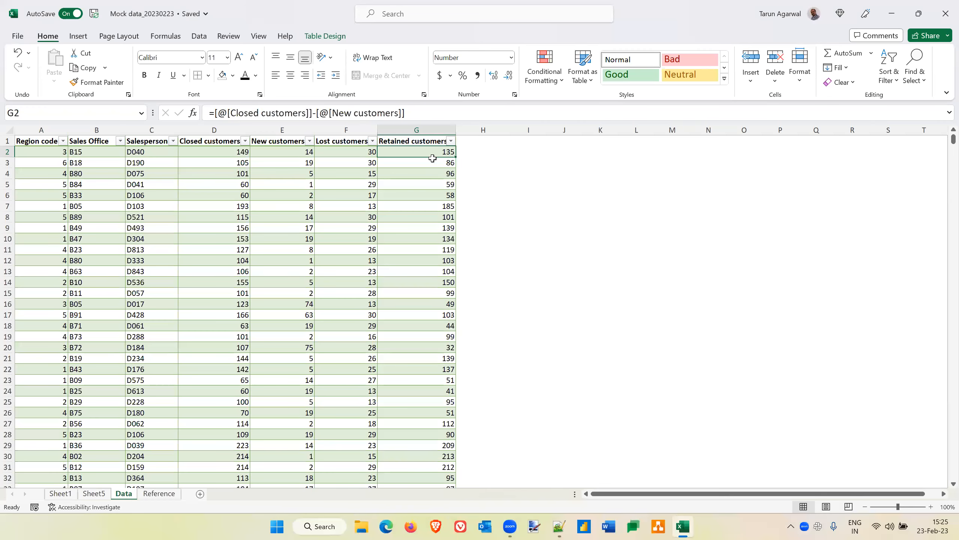
{"action": "key", "text": "ctrl+shift+Down"}
{"action": "key", "text": "ctrl+BackSpace"}
{"action": "key", "text": "Delete"}
Calculate Retained customers again from G2 as Closed customers minus New customers, using structured references to the row.
{"action": "left_click", "coordinate": [433, 158]}
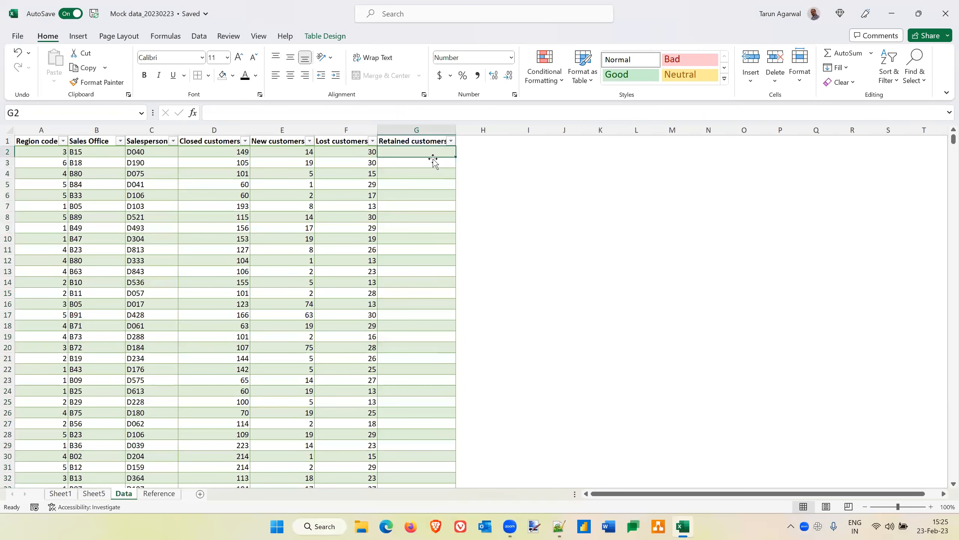
{"action": "type", "text": "="}
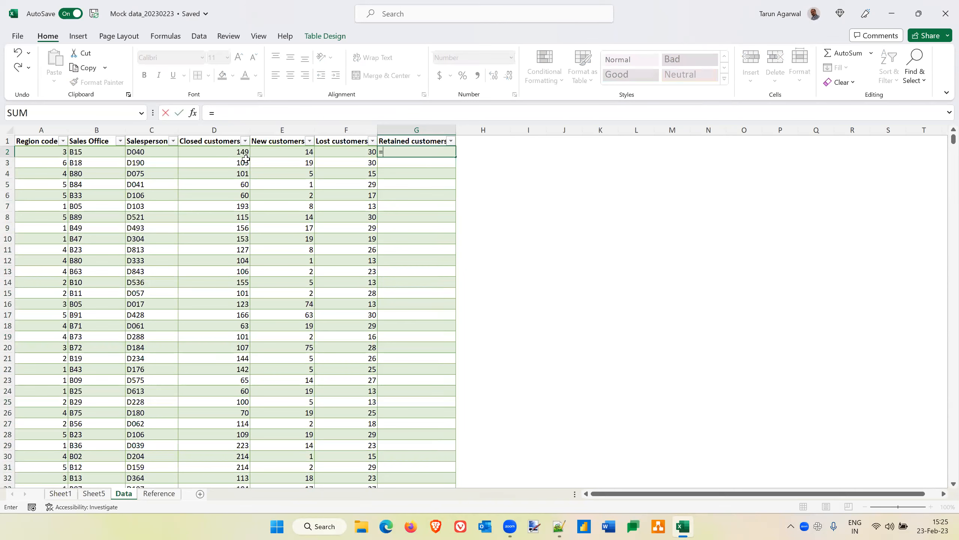
{"action": "left_click", "coordinate": [224, 153]}
{"action": "type", "text": "-"}
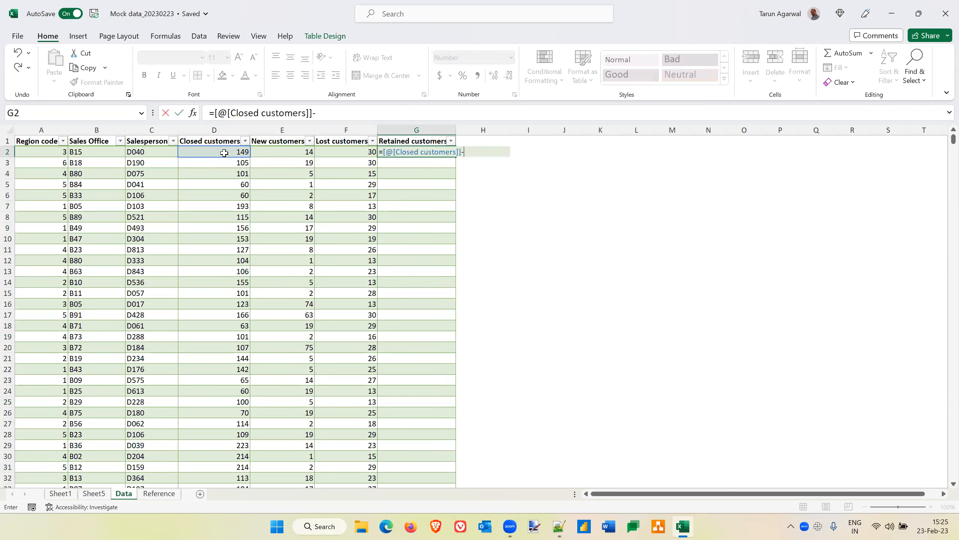
{"action": "left_click", "coordinate": [291, 153]}
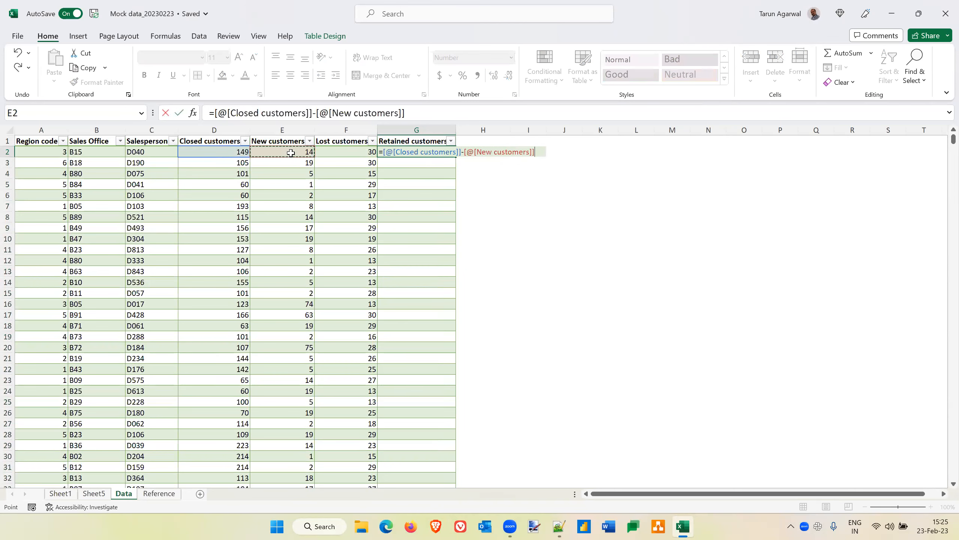
{"action": "key", "text": "Return"}
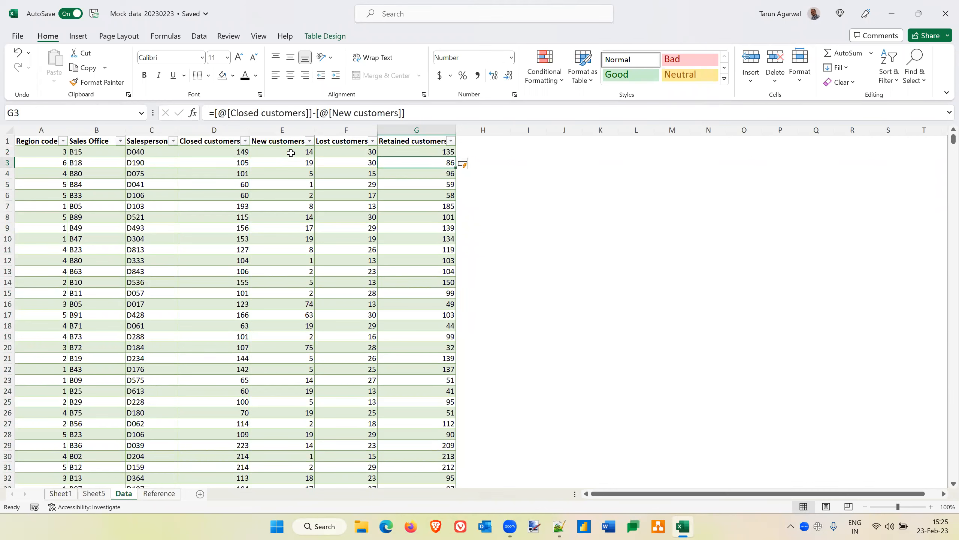
Examine the formulas in the first rows of the Retained customers column, finishing on G2.
{"action": "key", "text": "Down"}
{"action": "key", "text": "Down"}
{"action": "key", "text": "Down"}
{"action": "key", "text": "Down"}
{"action": "key", "text": "Down"}
{"action": "key", "text": "Down"}
{"action": "key", "text": "Down"}
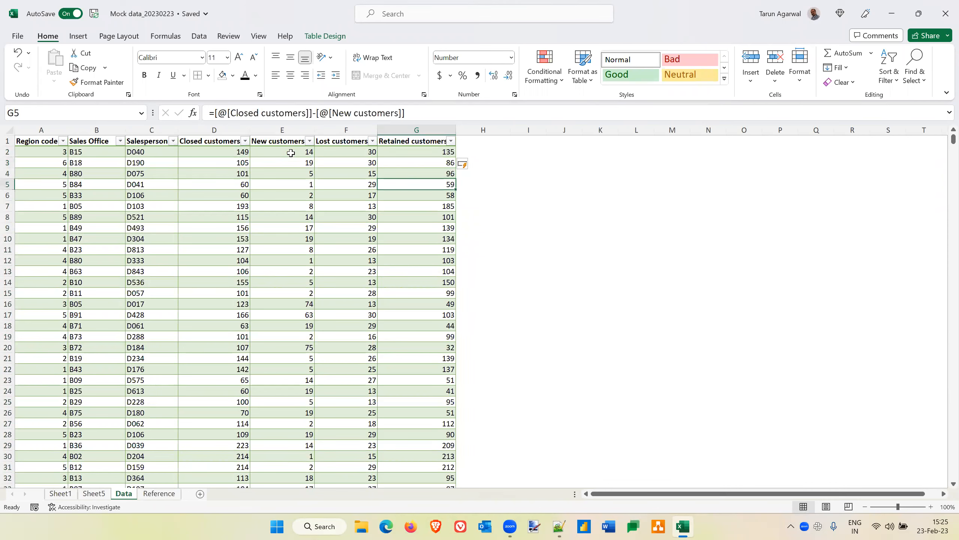
{"action": "key", "text": "Up"}
{"action": "key", "text": "Up"}
{"action": "key", "text": "Up"}
{"action": "key", "text": "Up"}
{"action": "key", "text": "Up"}
{"action": "key", "text": "Up"}
{"action": "key", "text": "Up"}
{"action": "key", "text": "Up"}
{"action": "key", "text": "Up"}
{"action": "key", "text": "Down"}
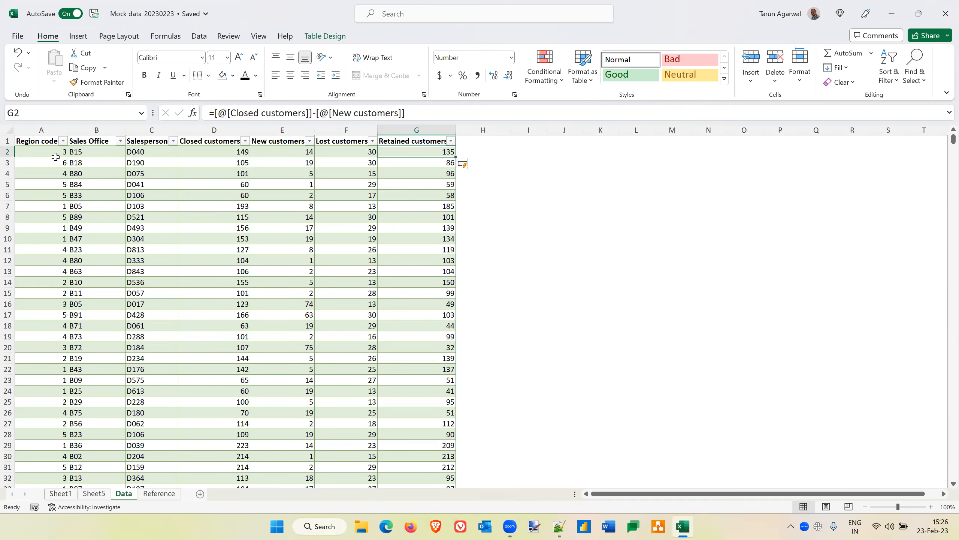
Examine the SlNo numbers and their matching region names in the Region table on the Reference sheet.
{"action": "left_click", "coordinate": [154, 494]}
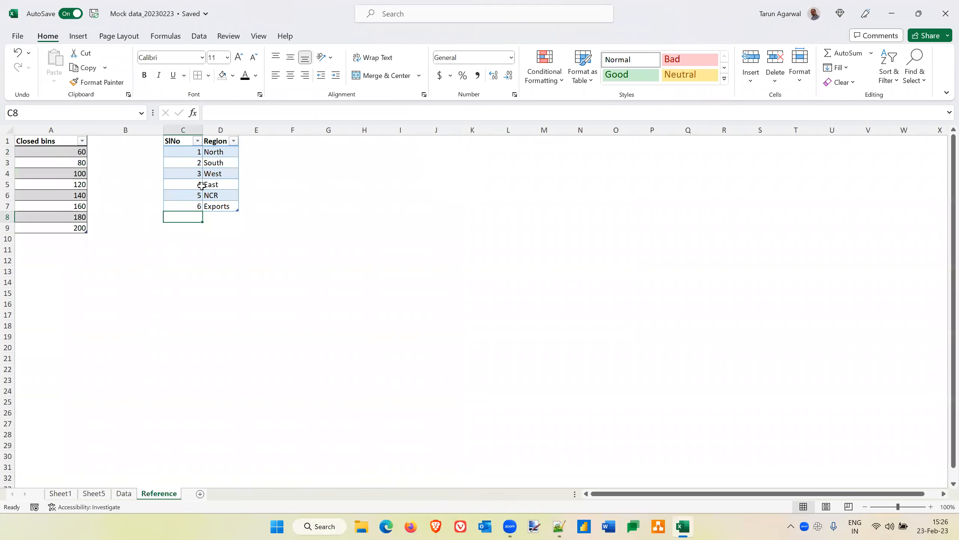
{"action": "left_click", "coordinate": [185, 151]}
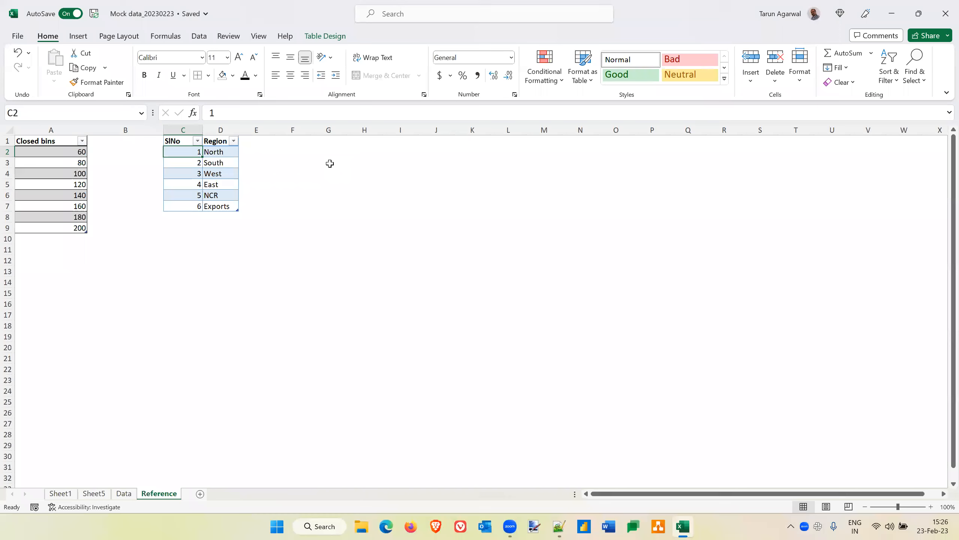
{"action": "key", "text": "Right"}
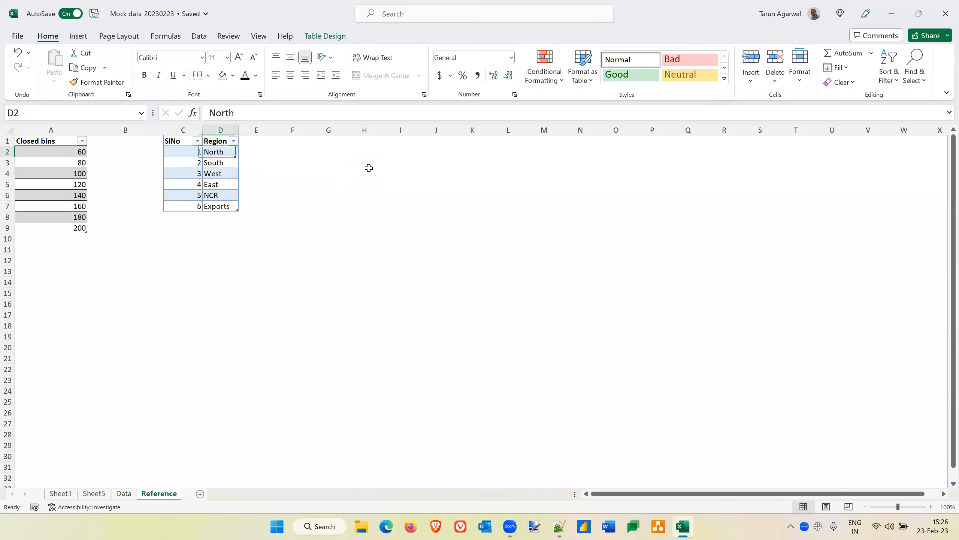
{"action": "key", "text": "Left"}
{"action": "key", "text": "Down"}
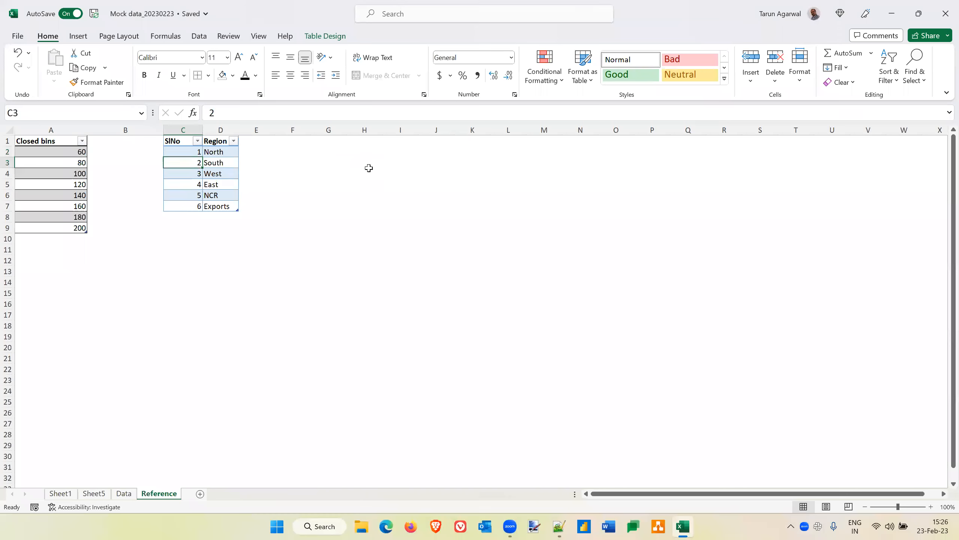
{"action": "key", "text": "Right"}
{"action": "key", "text": "Left"}
{"action": "key", "text": "Down"}
{"action": "key", "text": "Down"}
{"action": "key", "text": "Down"}
{"action": "key", "text": "Down"}
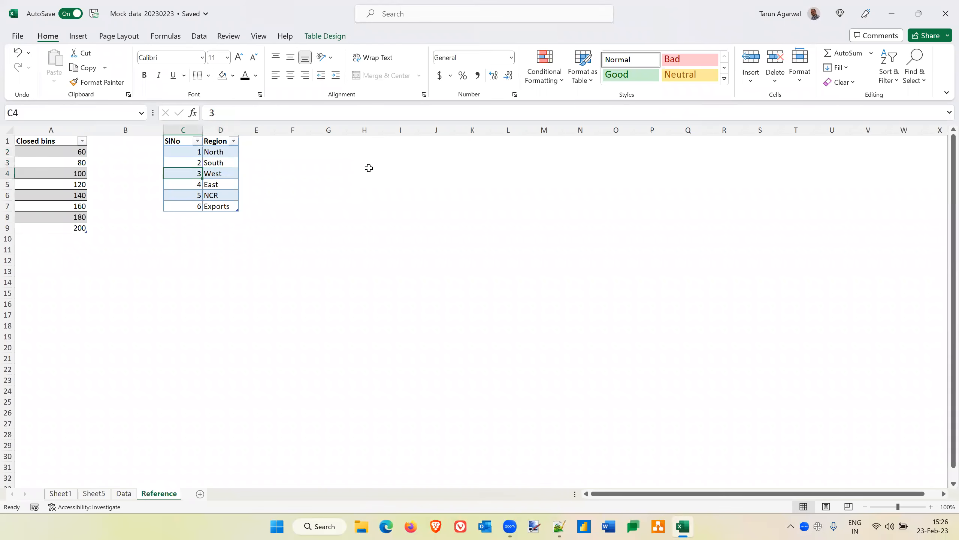
{"action": "key", "text": "Right"}
{"action": "key", "text": "Down"}
{"action": "key", "text": "Down"}
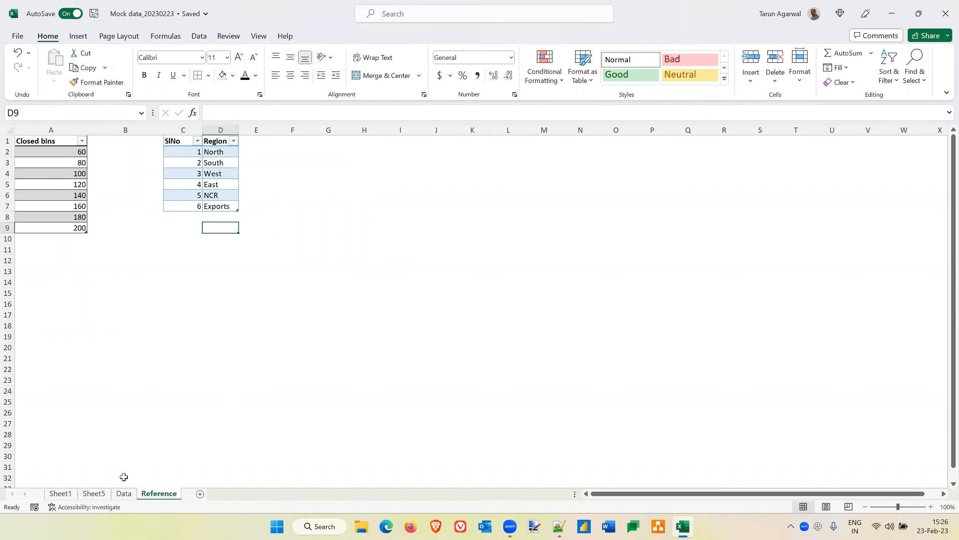
Check the table names of the region list on the Reference sheet and the main table on the Data sheet.
{"action": "left_click", "coordinate": [210, 182]}
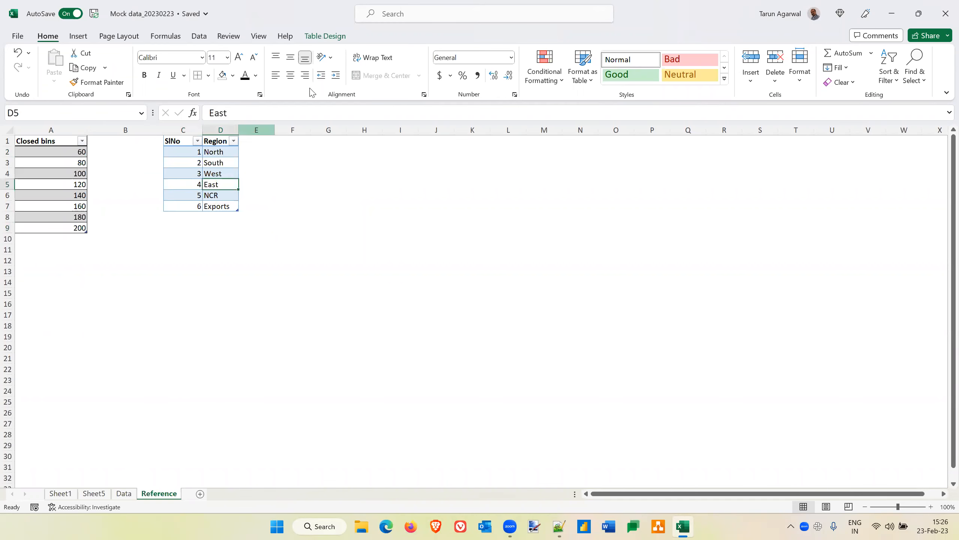
{"action": "left_click", "coordinate": [326, 36]}
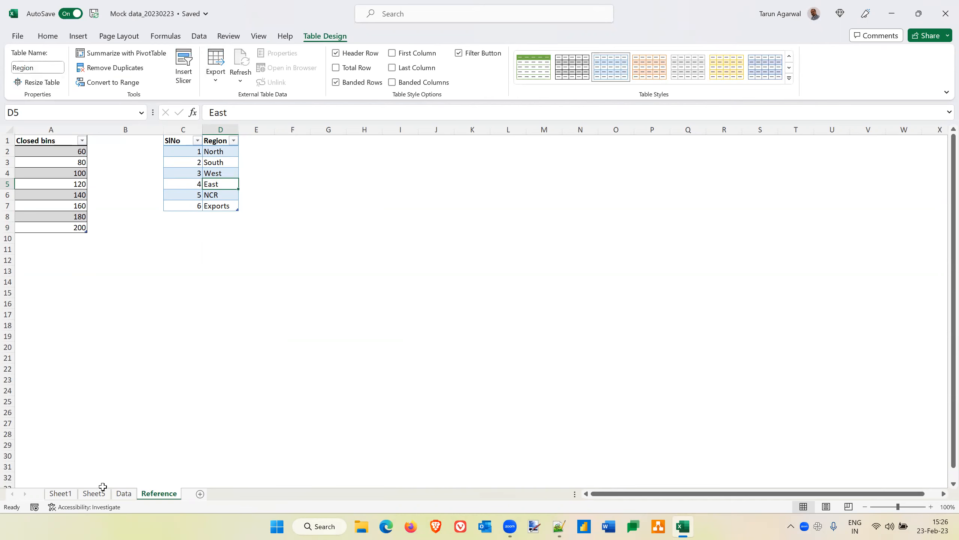
{"action": "left_click", "coordinate": [122, 494]}
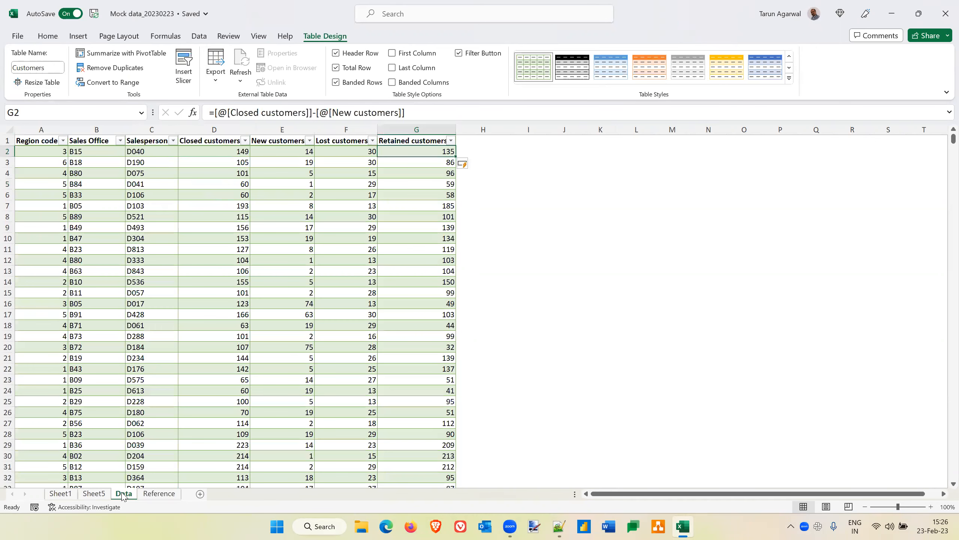
Replace the average in C5 of Sheet1 with the sum of the salaries in C2:C4.
{"action": "left_click", "coordinate": [62, 496]}
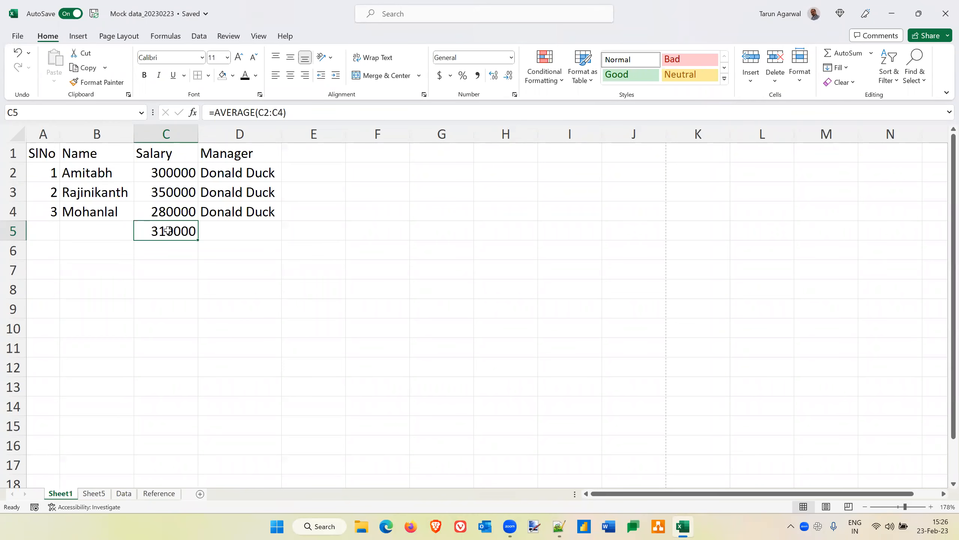
{"action": "left_click", "coordinate": [855, 3]}
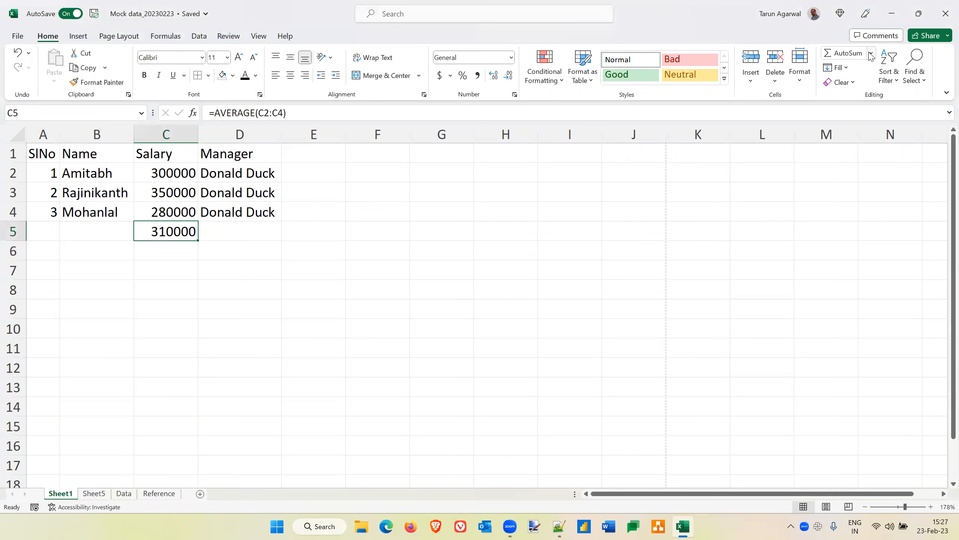
{"action": "left_click", "coordinate": [871, 55]}
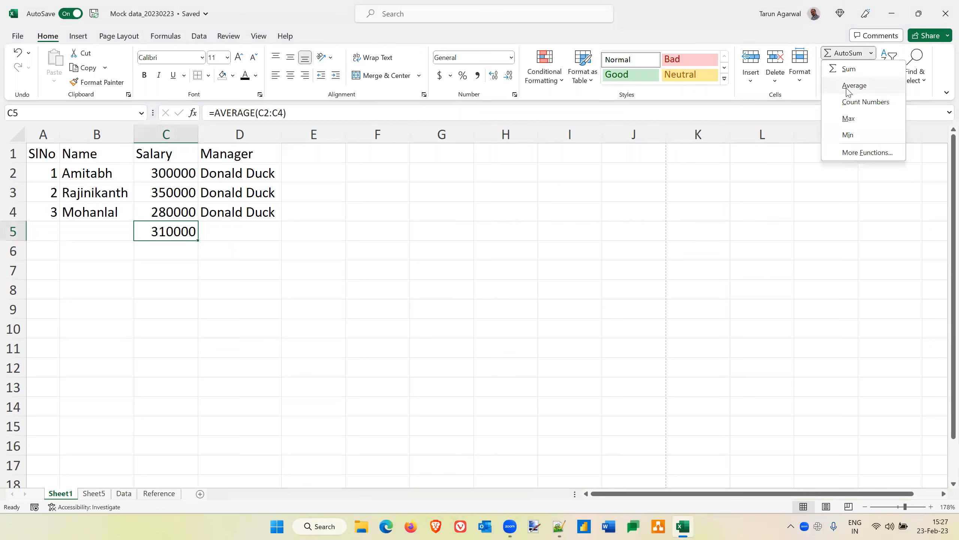
{"action": "left_click", "coordinate": [860, 68]}
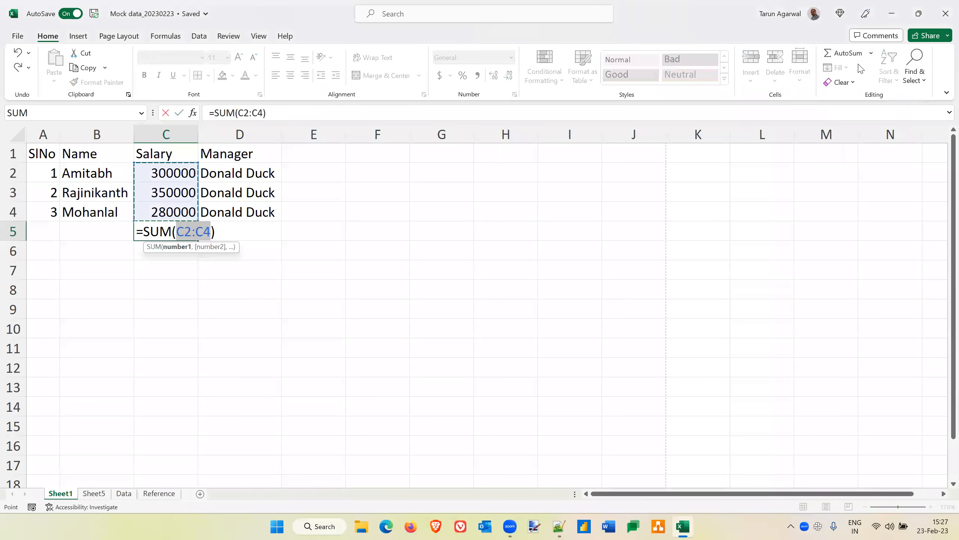
{"action": "key", "text": "Return"}
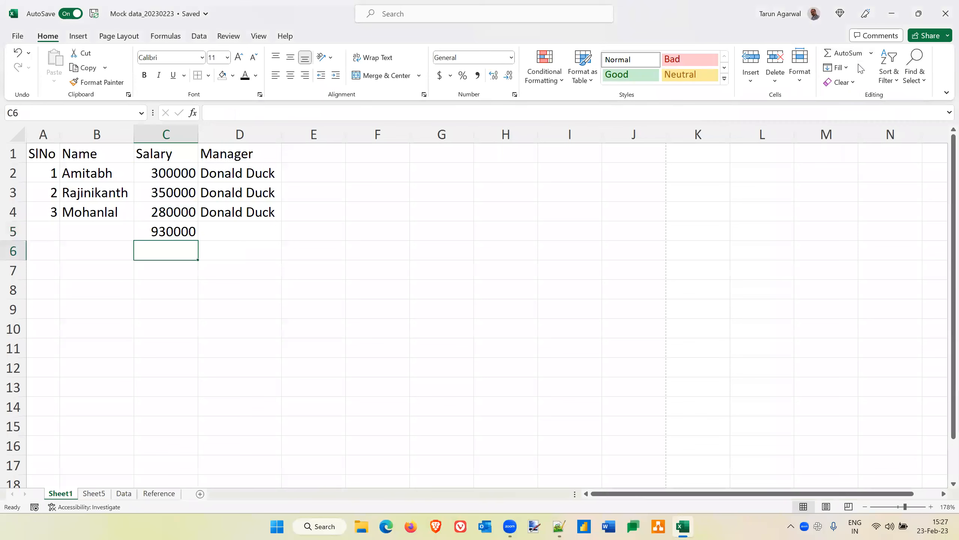
{"action": "left_click", "coordinate": [538, 23]}
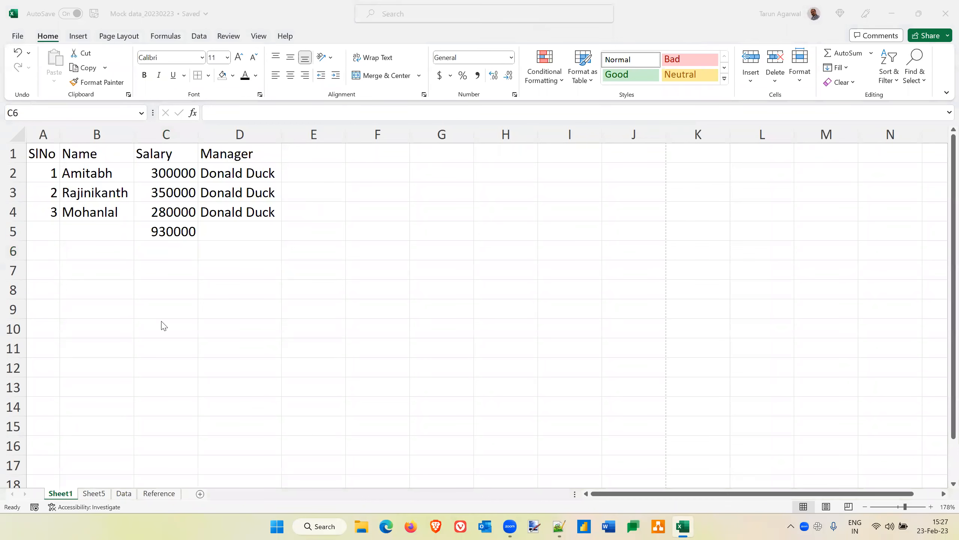
Look up the region for the first row's code on the Reference sheet and enter West in H2 of the Data sheet.
{"action": "left_click", "coordinate": [124, 493]}
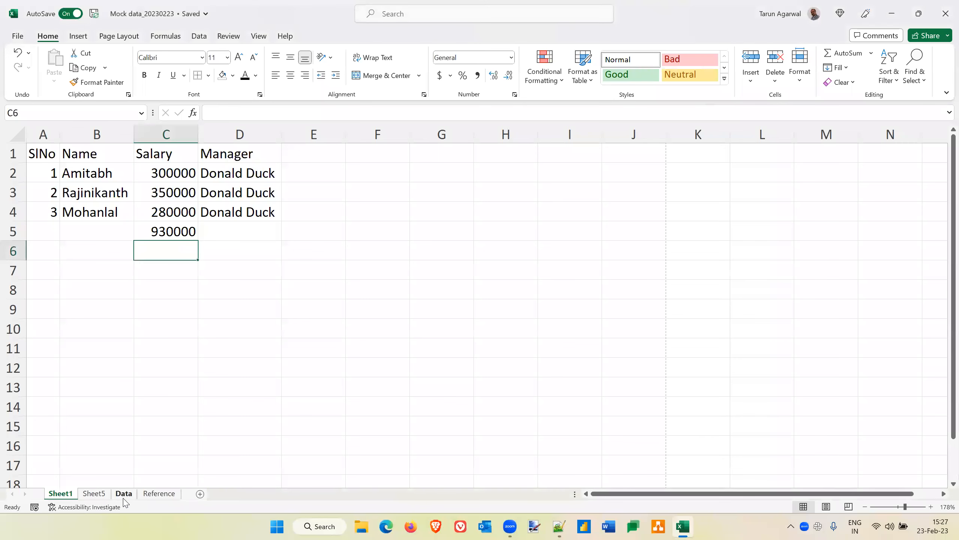
{"action": "left_click", "coordinate": [124, 493]}
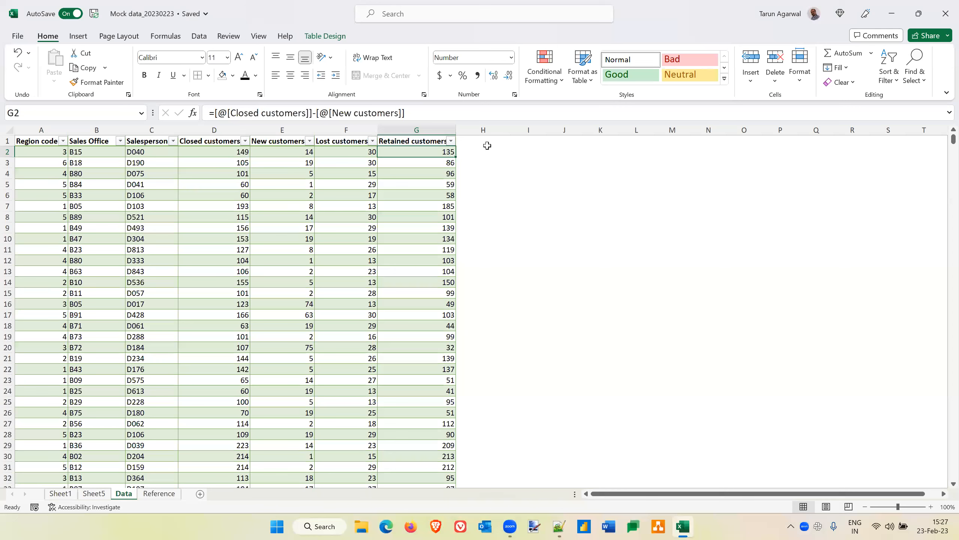
{"action": "left_click", "coordinate": [43, 152]}
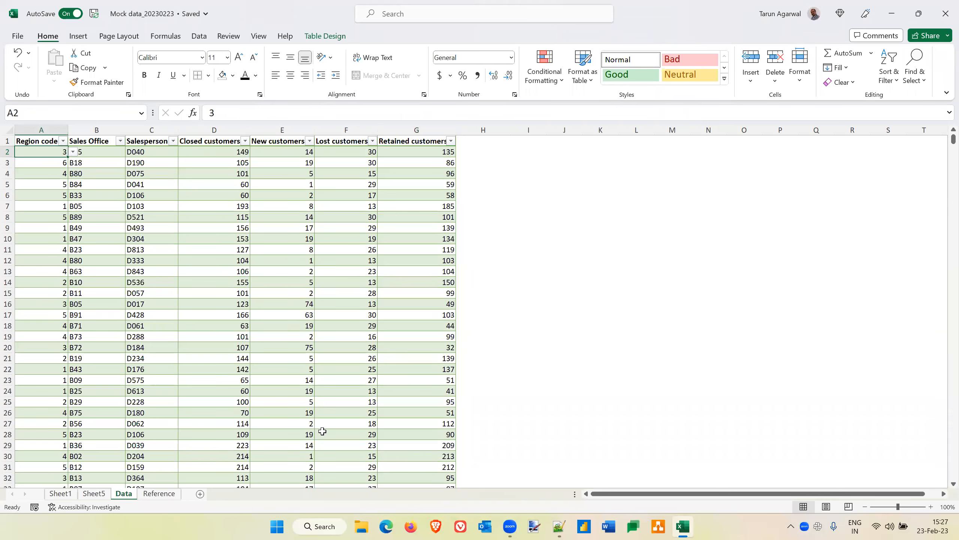
{"action": "left_click", "coordinate": [155, 494]}
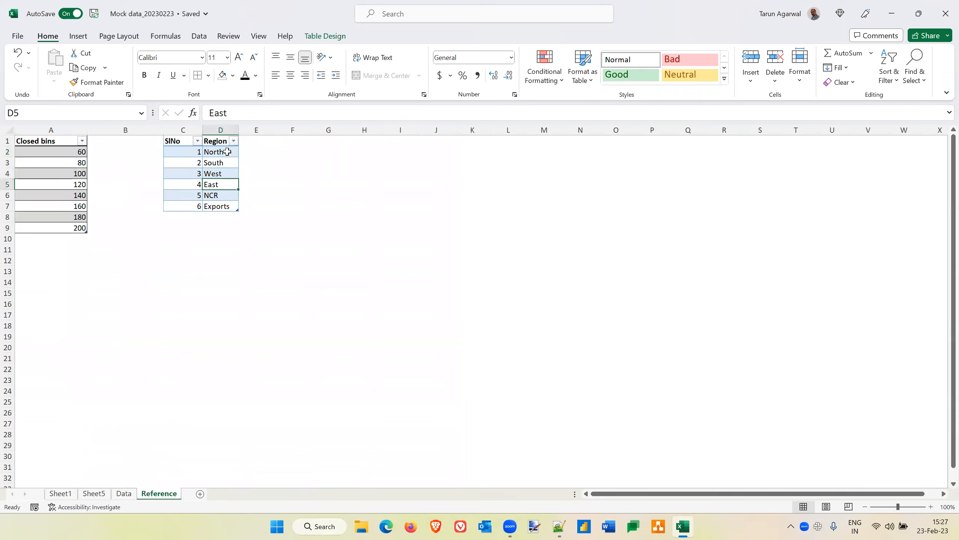
{"action": "left_click", "coordinate": [220, 174]}
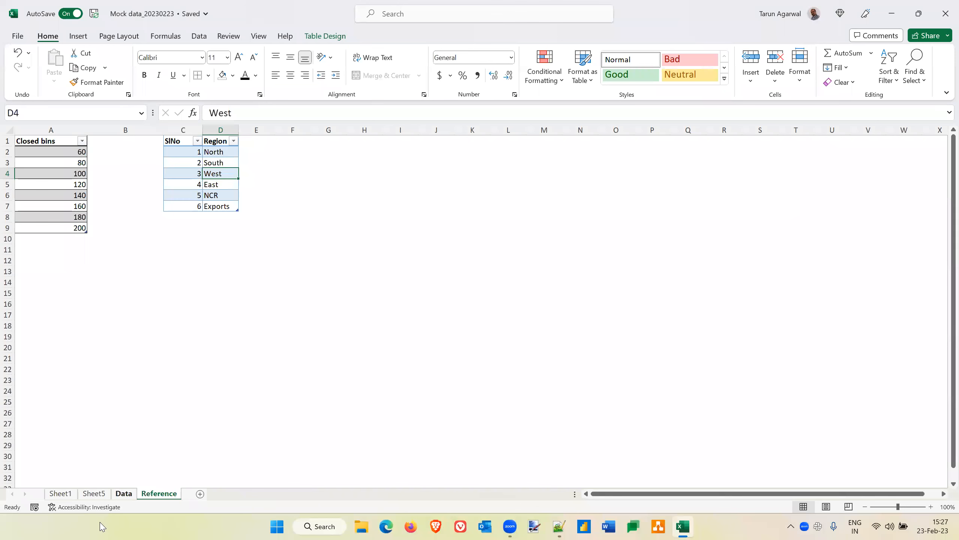
{"action": "left_click", "coordinate": [121, 494]}
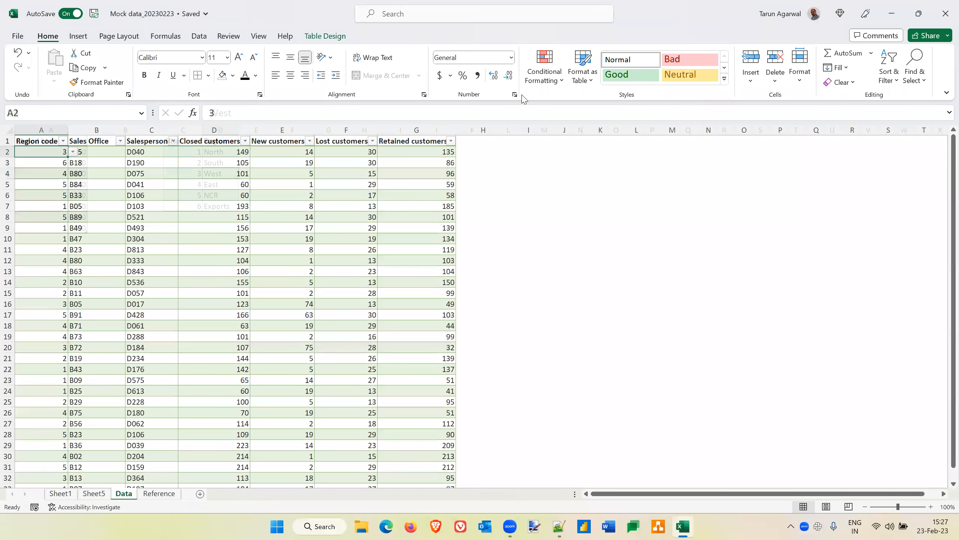
{"action": "left_click", "coordinate": [479, 153]}
{"action": "type", "text": "Wes"}
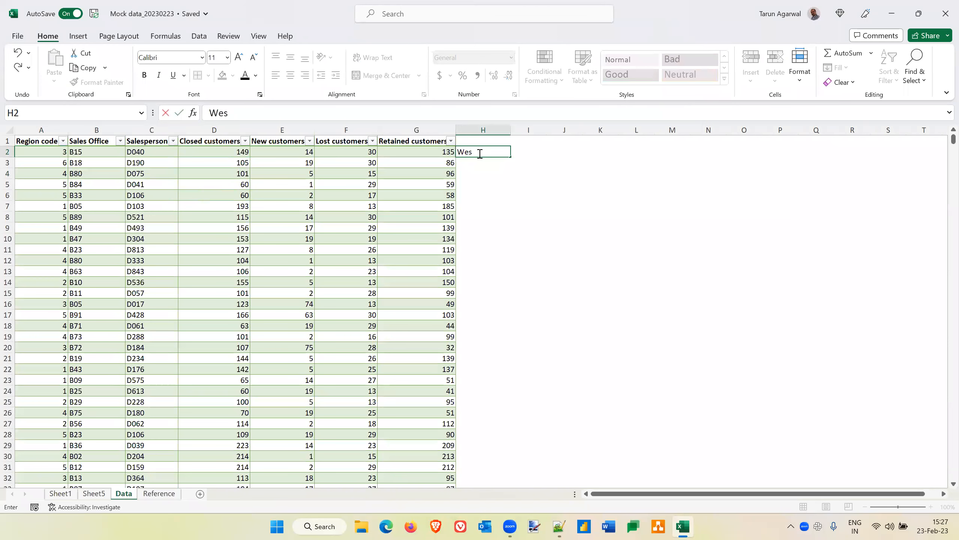
{"action": "key", "text": "Return"}
Name the new table column in H1 Region.
{"action": "key", "text": "Up"}
{"action": "key", "text": "Up"}
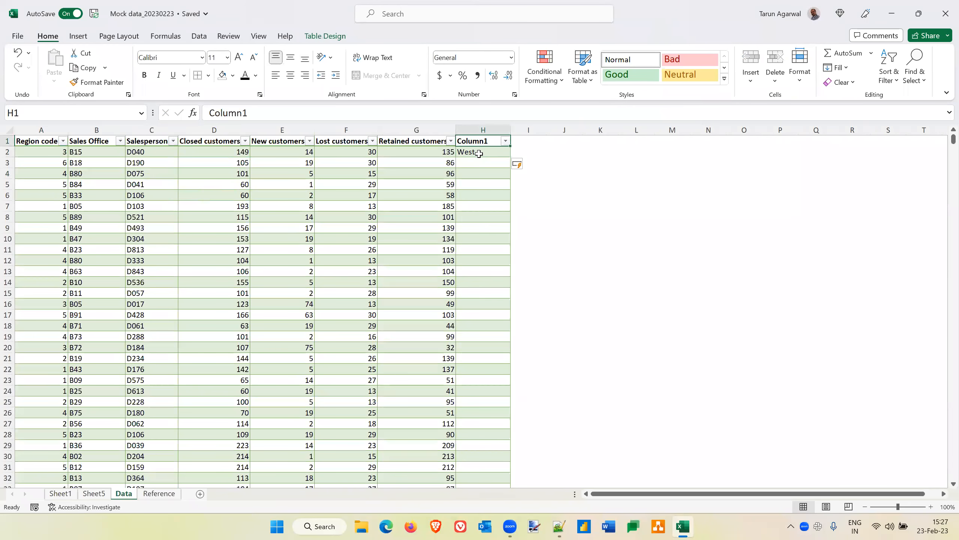
{"action": "type", "text": "REgion"}
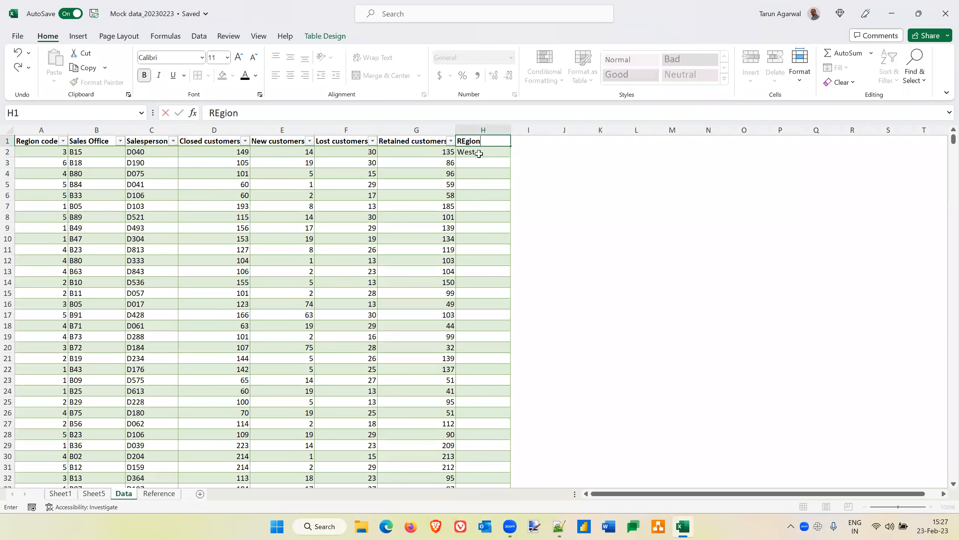
{"action": "key", "text": "Return"}
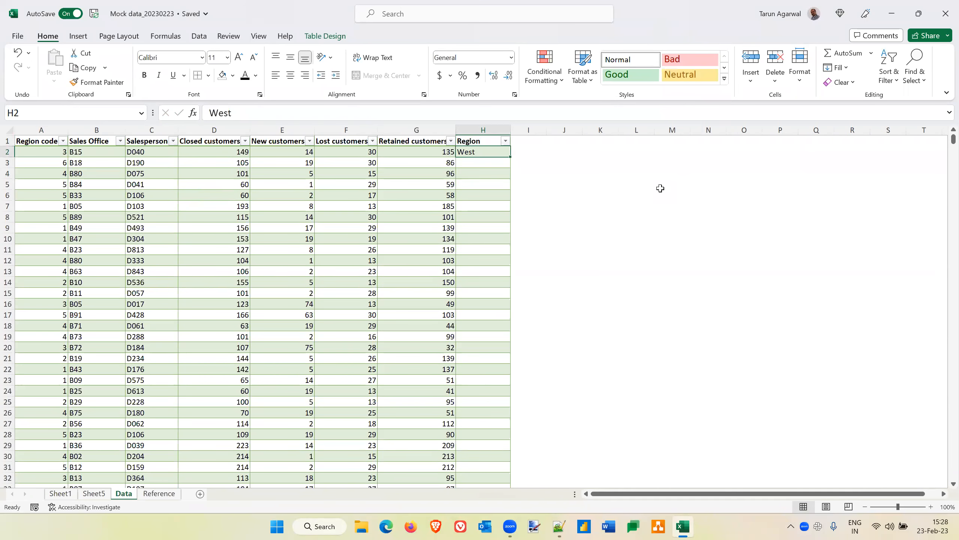
Look up the second row's region code on the Reference sheet and enter Exports in H3 of the Data sheet.
{"action": "key", "text": "Down"}
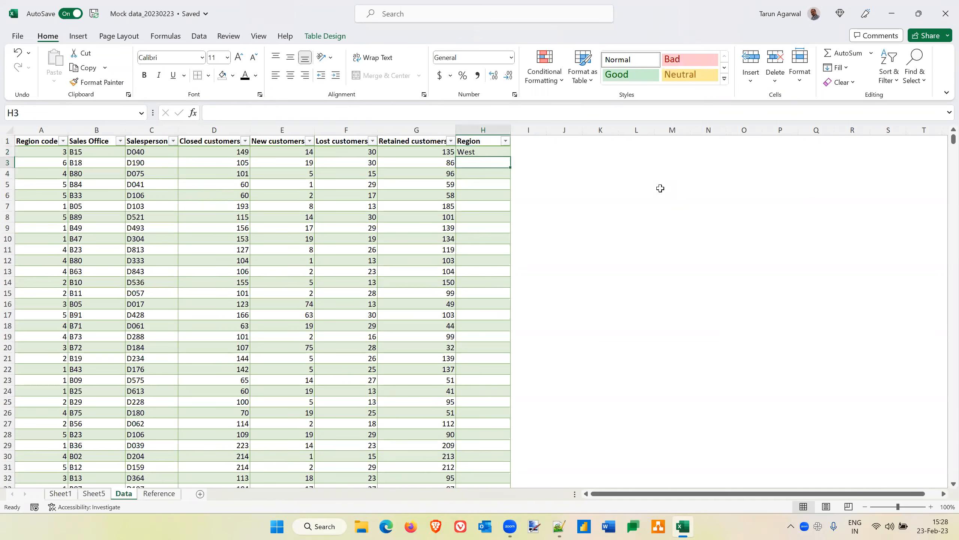
{"action": "left_click", "coordinate": [164, 493]}
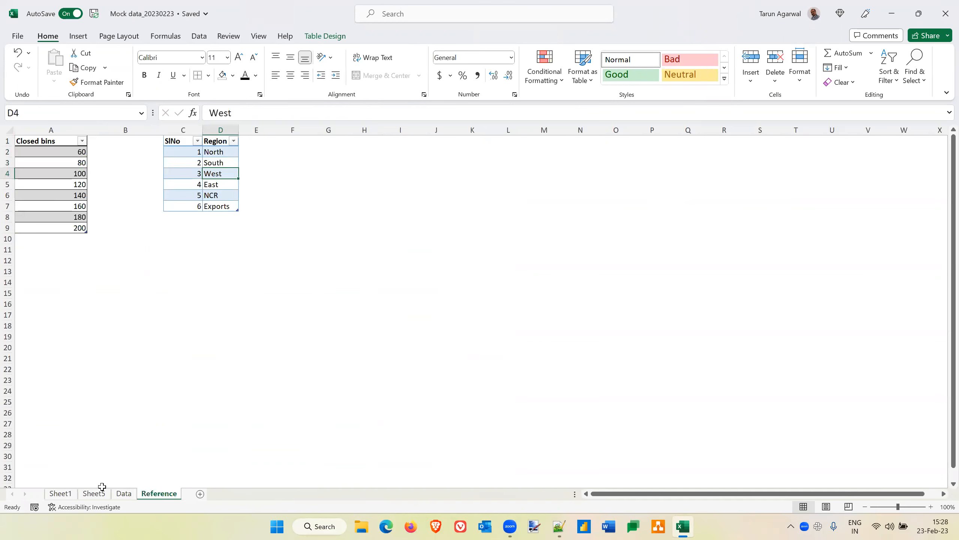
{"action": "left_click", "coordinate": [123, 493]}
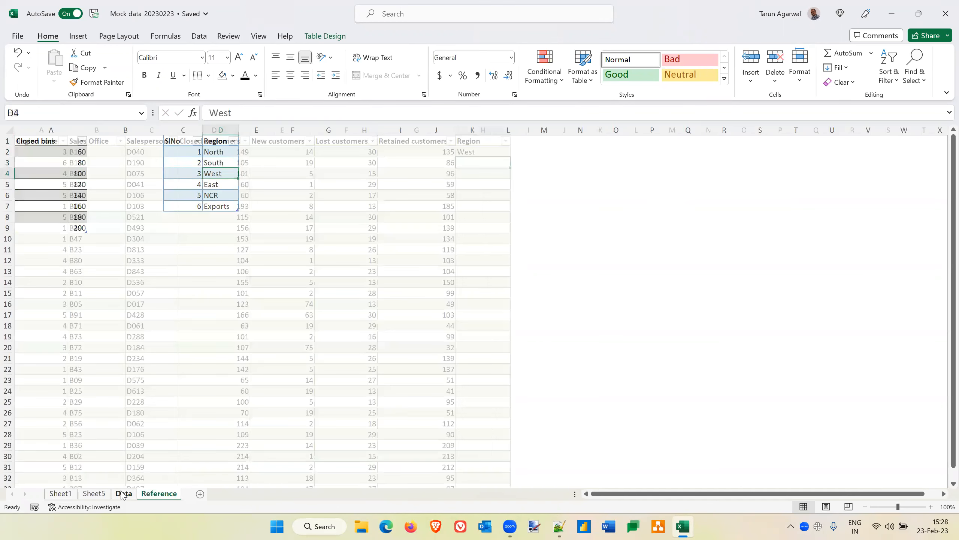
{"action": "type", "text": "Exports"}
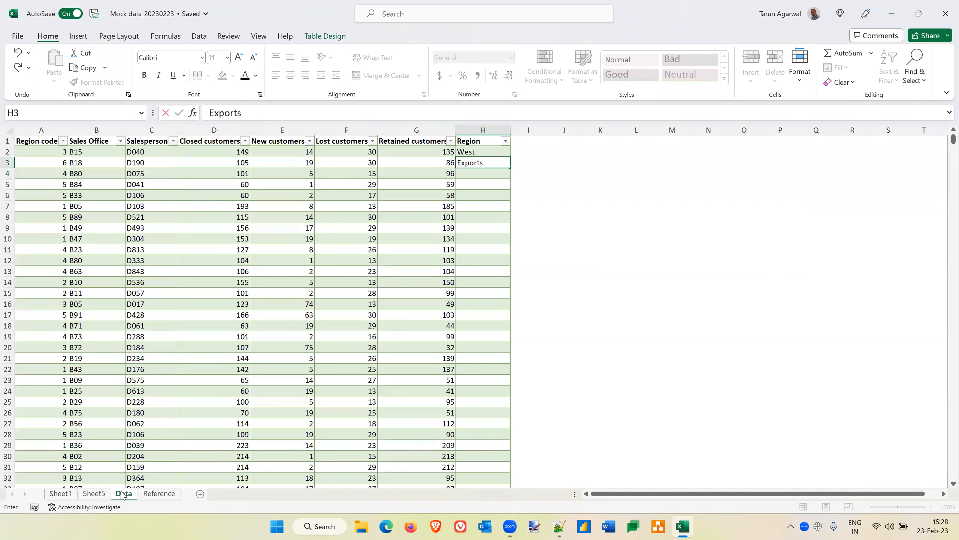
{"action": "key", "text": "Return"}
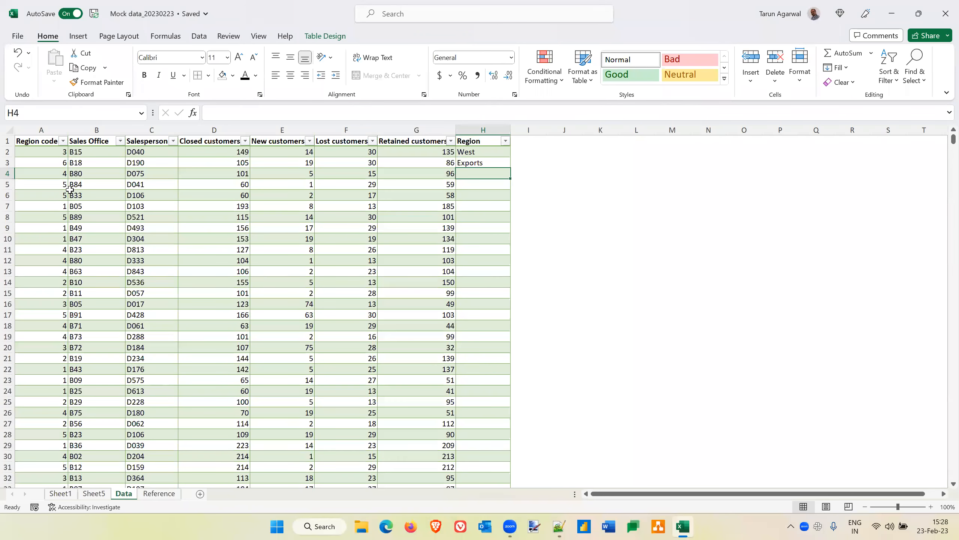
{"action": "left_click", "coordinate": [426, 50]}
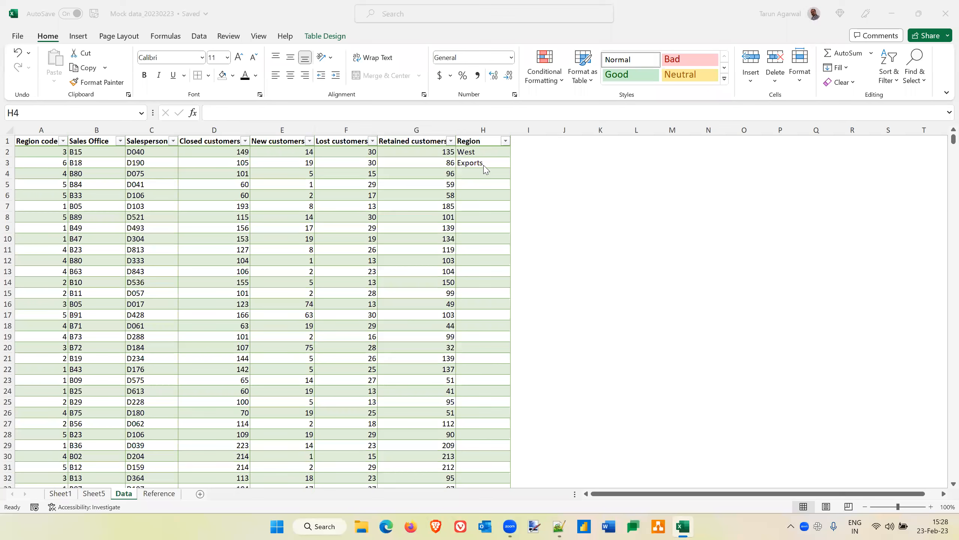
Clear the manually entered regions from H2 and H3 of the Region column.
{"action": "left_click", "coordinate": [484, 152]}
{"action": "left_click", "coordinate": [484, 151]}
{"action": "key", "text": "Delete"}
{"action": "key", "text": "Down"}
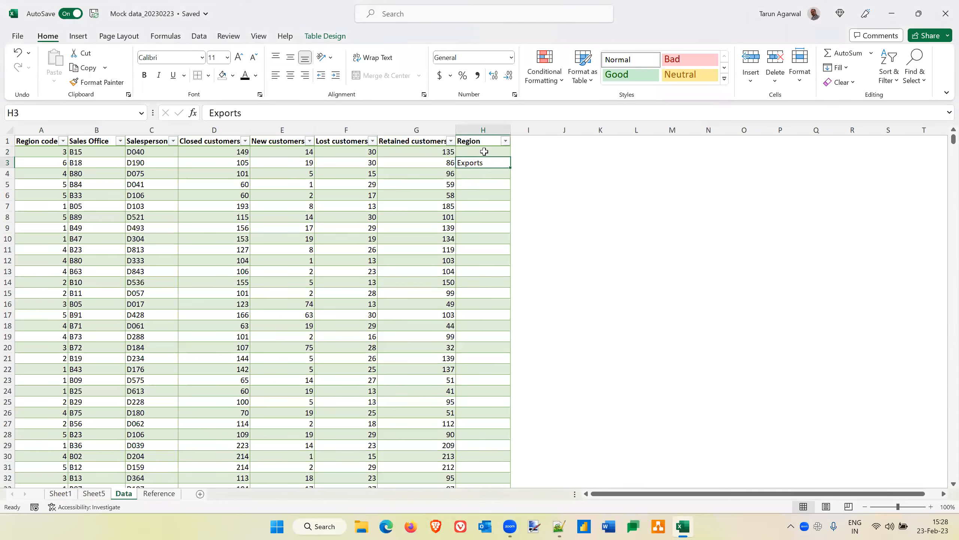
{"action": "key", "text": "Delete"}
Start an INDEX formula in H2 of the Data sheet, using the Reference sheet's Region column, Region[Region], as the array.
{"action": "left_click", "coordinate": [484, 151]}
{"action": "left_click", "coordinate": [161, 493]}
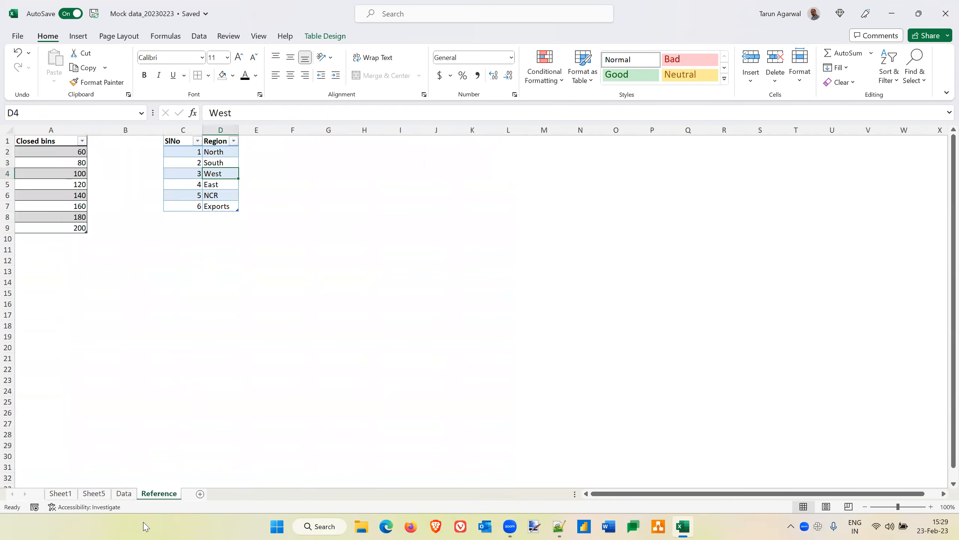
{"action": "left_click", "coordinate": [126, 494]}
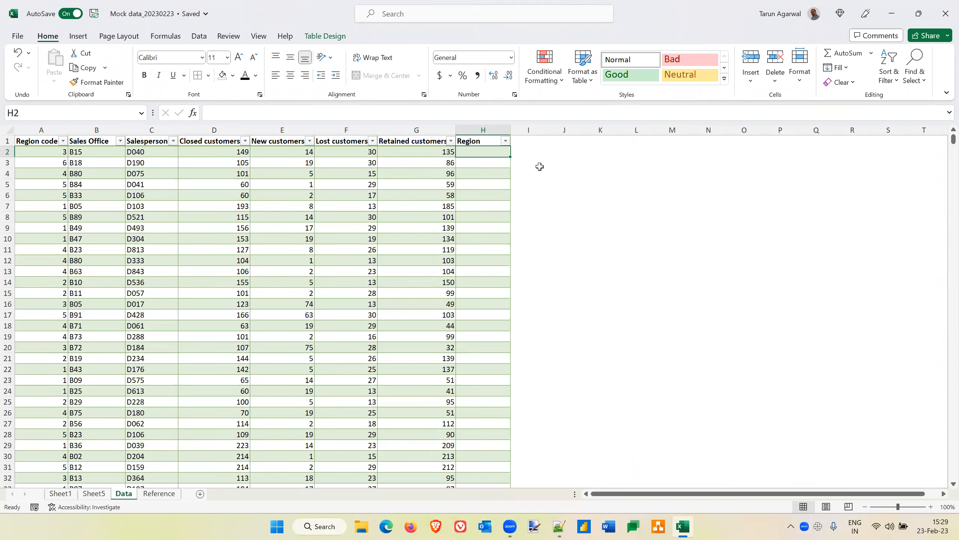
{"action": "type", "text": "="}
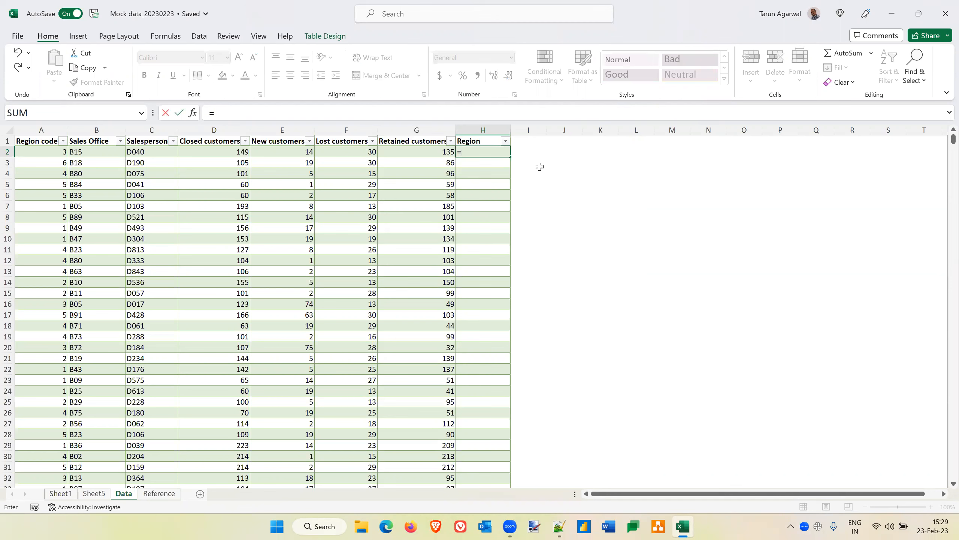
{"action": "type", "text": "index"}
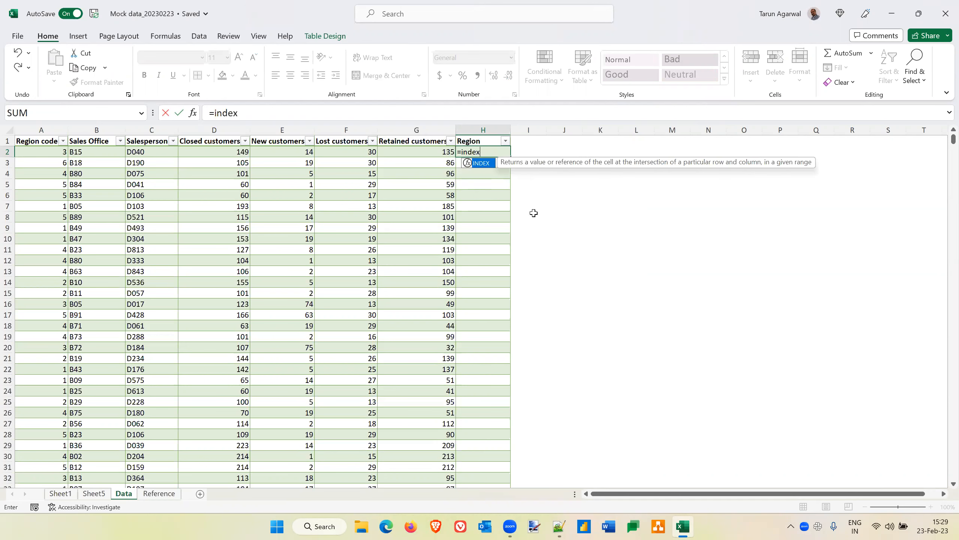
{"action": "key", "text": "Tab"}
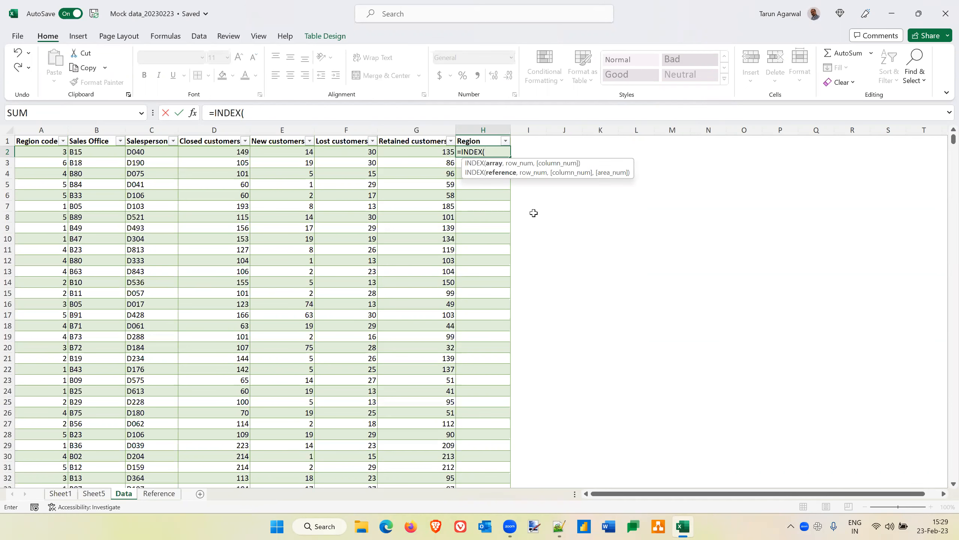
{"action": "left_click", "coordinate": [158, 493]}
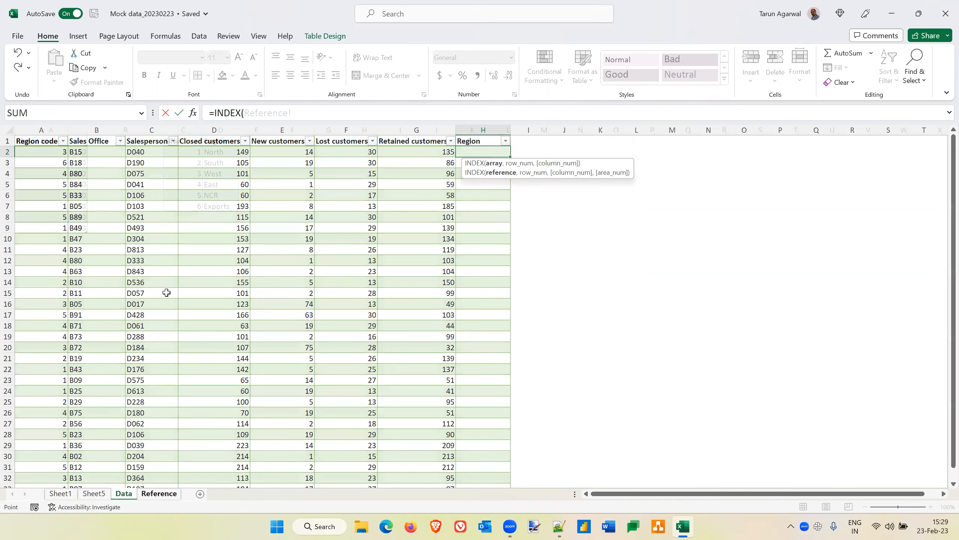
{"action": "left_click_drag", "start_coordinate": [217, 152], "coordinate": [221, 205]}
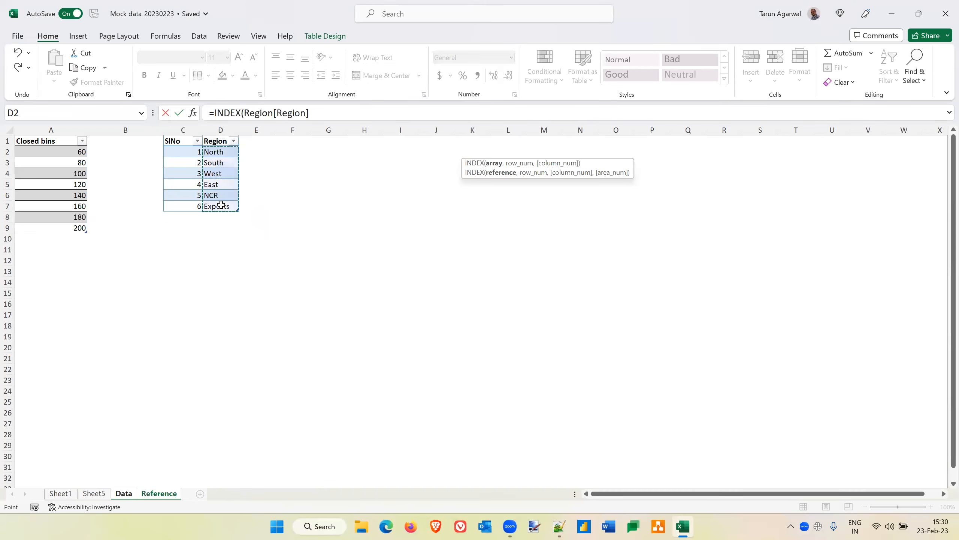
{"action": "type", "text": ","}
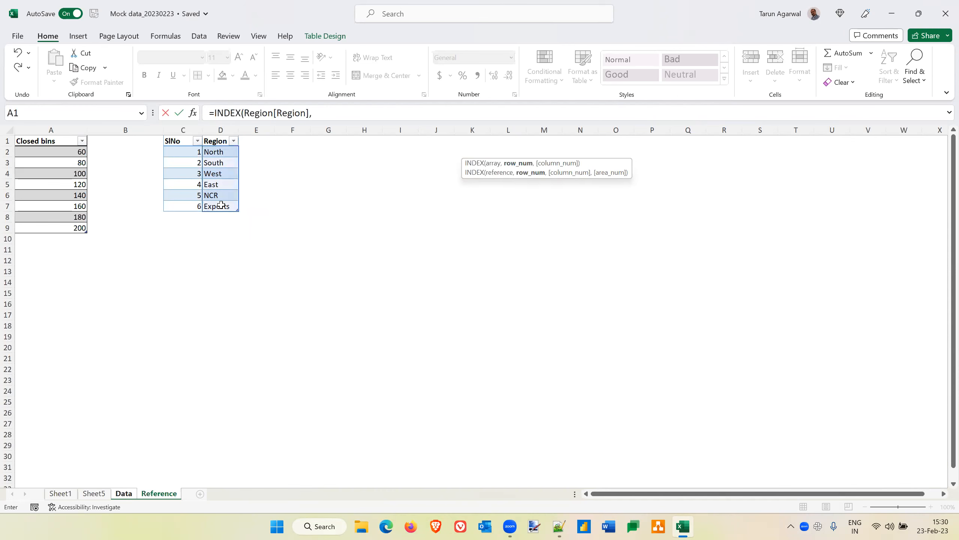
Complete the formula's row number with MATCH([@[Region code]],Region[SlNo],0), using the row's region code and an exact match against the Reference sheet.
{"action": "type", "text": "match"}
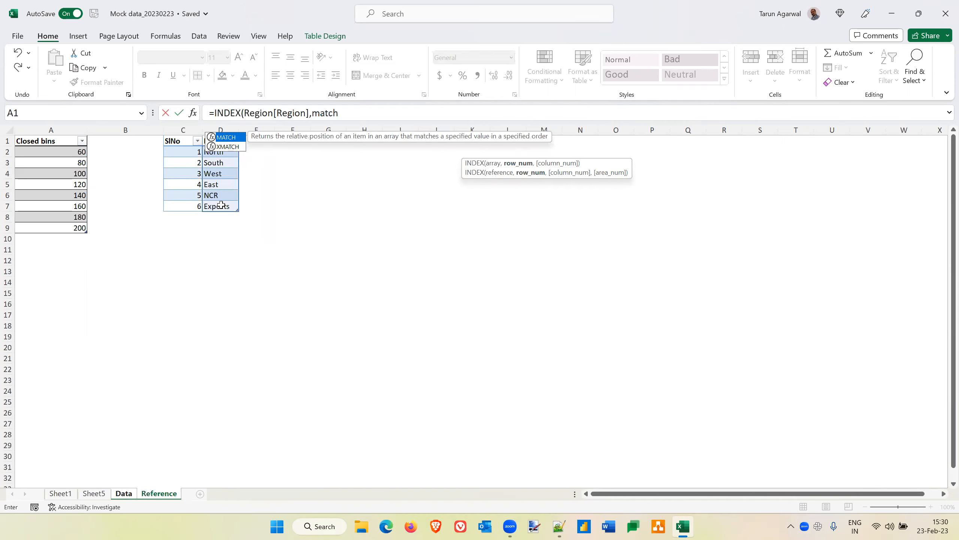
{"action": "key", "text": "Tab"}
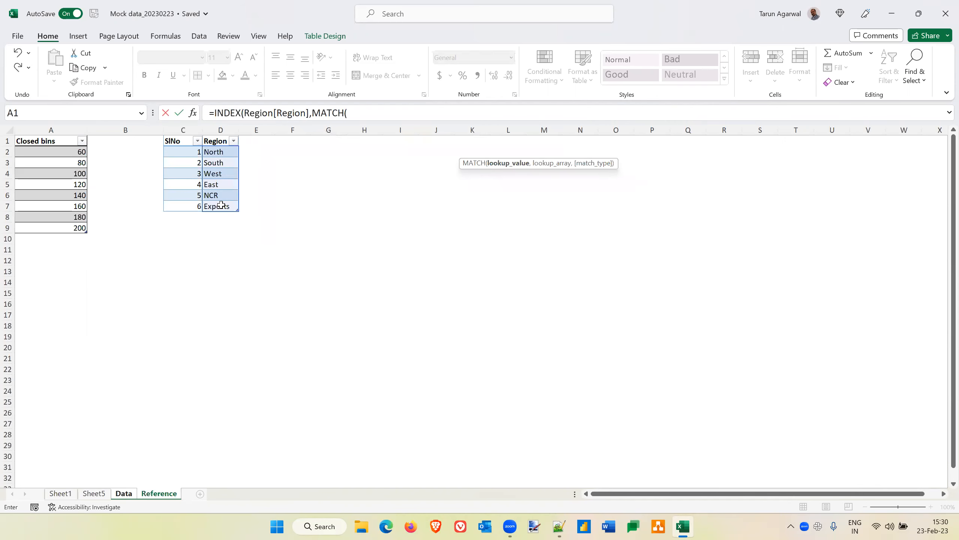
{"action": "left_click", "coordinate": [123, 493]}
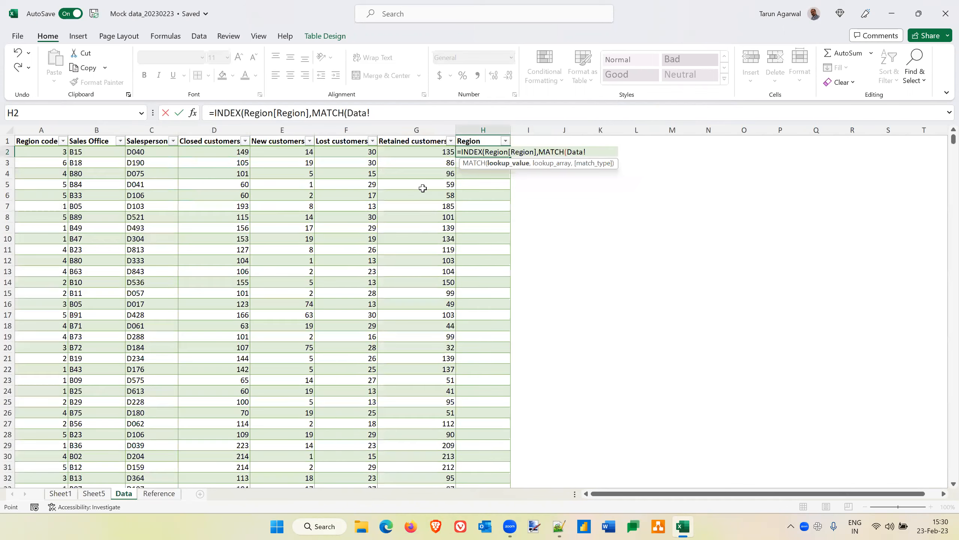
{"action": "left_click", "coordinate": [45, 153]}
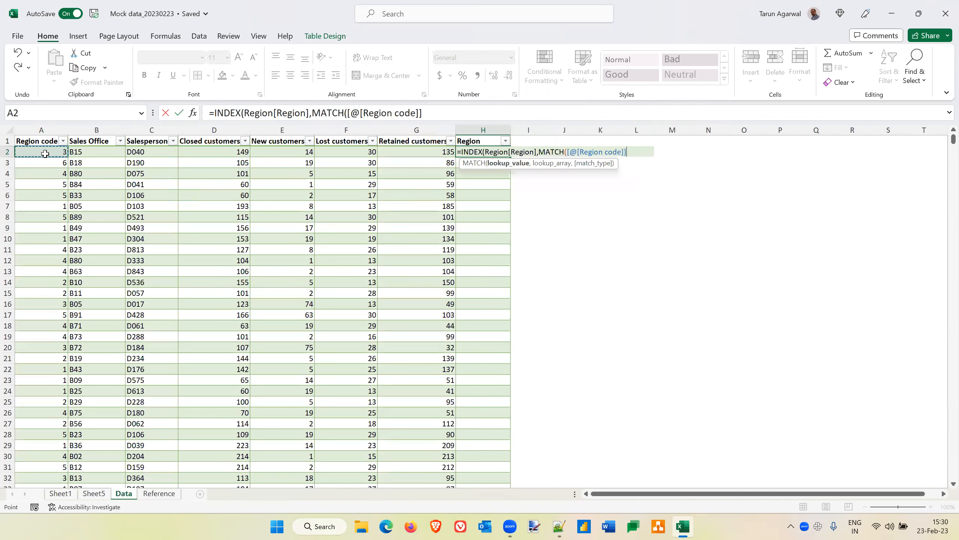
{"action": "type", "text": ","}
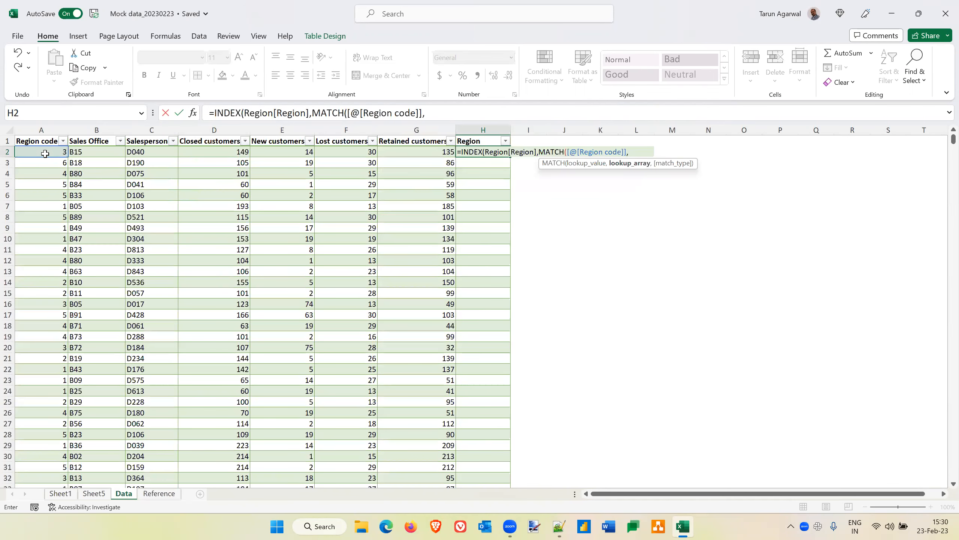
{"action": "left_click", "coordinate": [158, 495]}
{"action": "left_click_drag", "start_coordinate": [176, 150], "coordinate": [176, 208]}
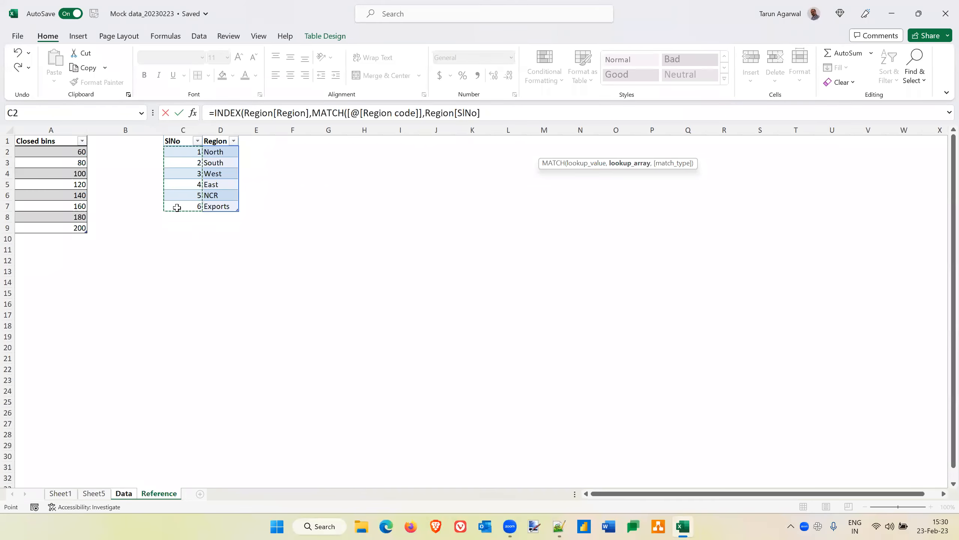
{"action": "type", "text": ","}
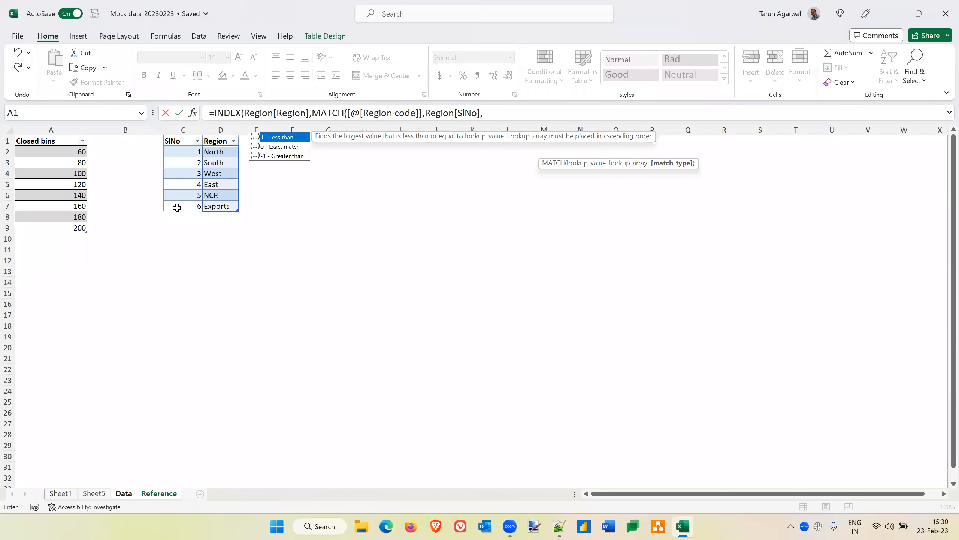
{"action": "type", "text": "0"}
{"action": "type", "text": ")"}
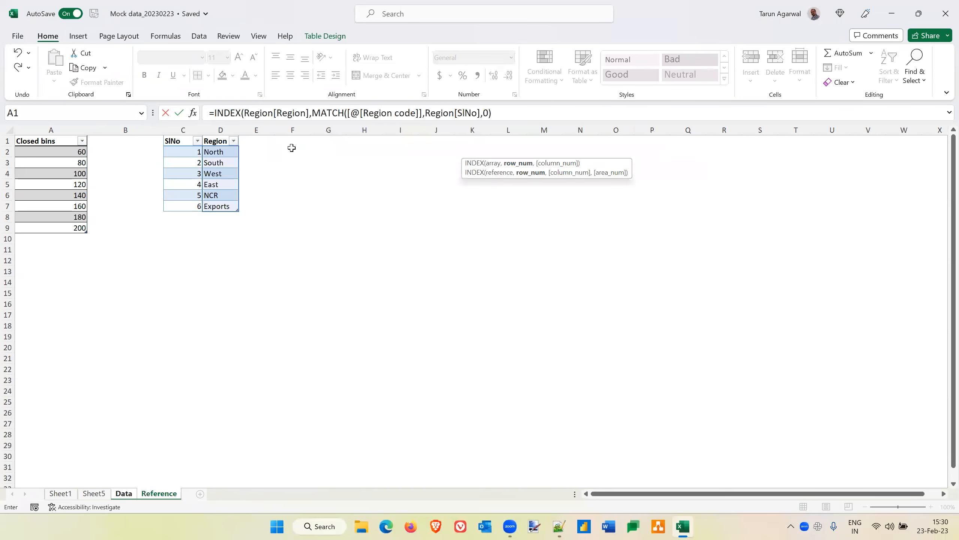
{"action": "type", "text": ")"}
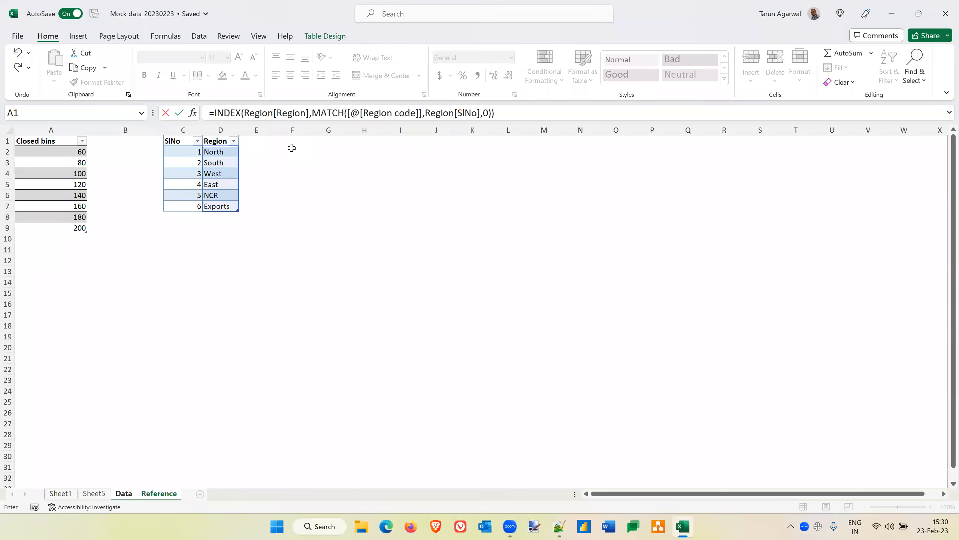
Review the INDEX formula's array and row_num arguments and enter the formula into the Region column.
{"action": "left_click", "coordinate": [244, 113]}
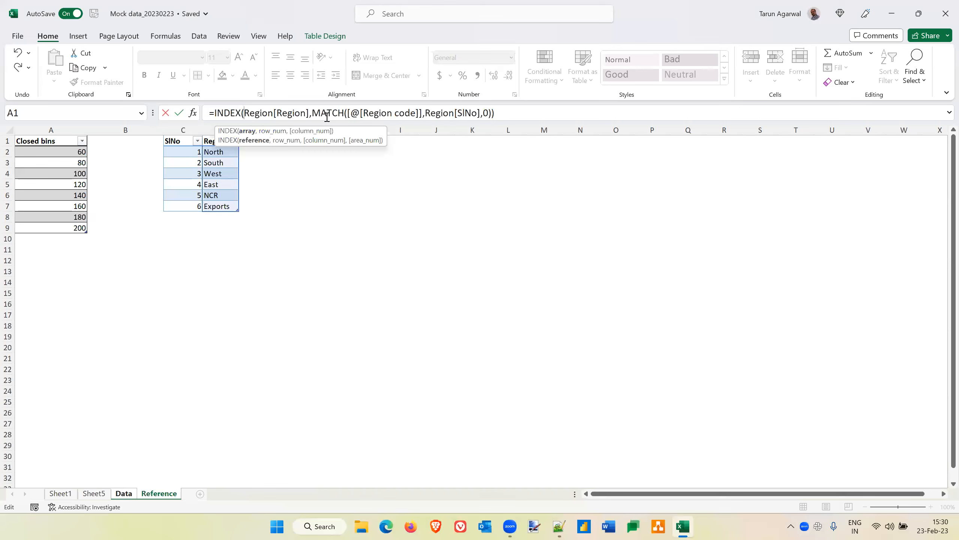
{"action": "left_click_drag", "start_coordinate": [313, 113], "coordinate": [492, 101]}
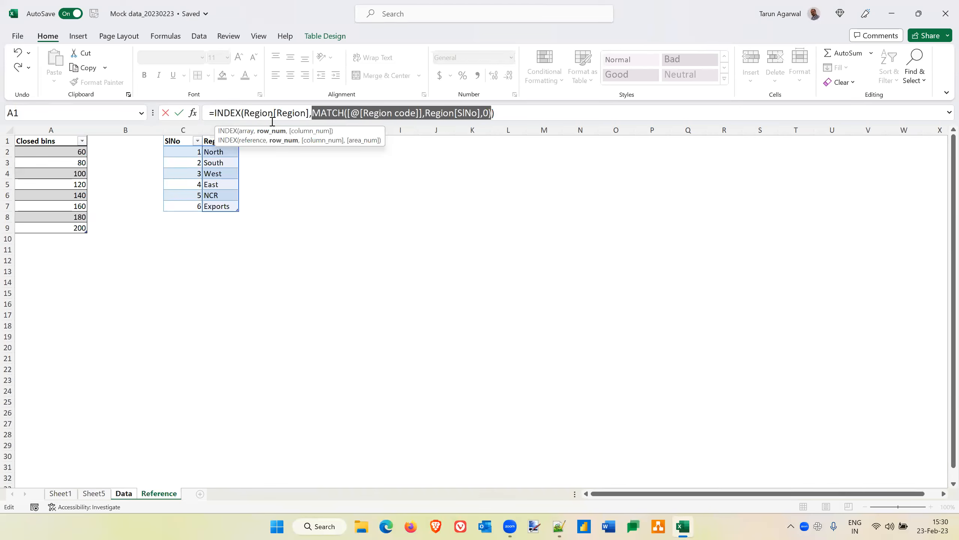
{"action": "left_click", "coordinate": [245, 113]}
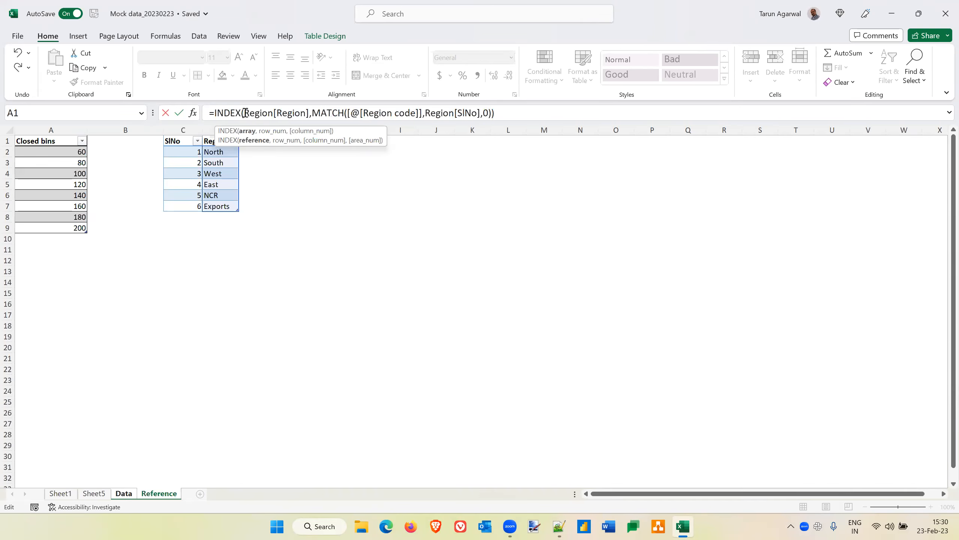
{"action": "left_click", "coordinate": [248, 131]}
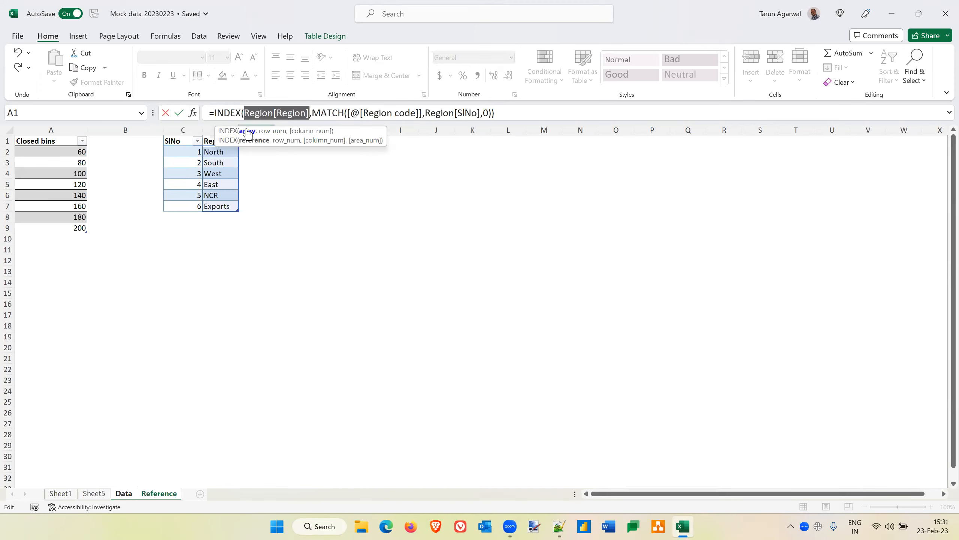
{"action": "left_click", "coordinate": [275, 131]}
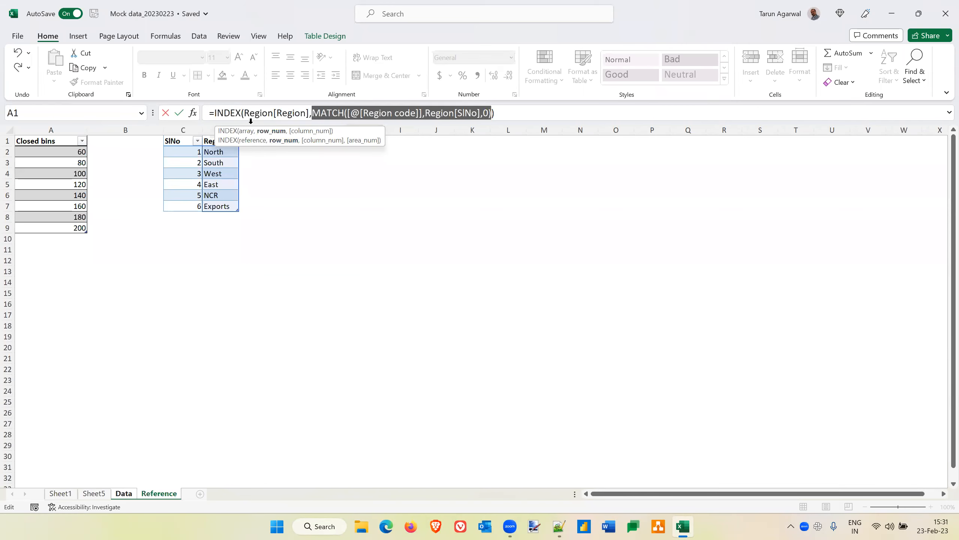
{"action": "left_click", "coordinate": [508, 114]}
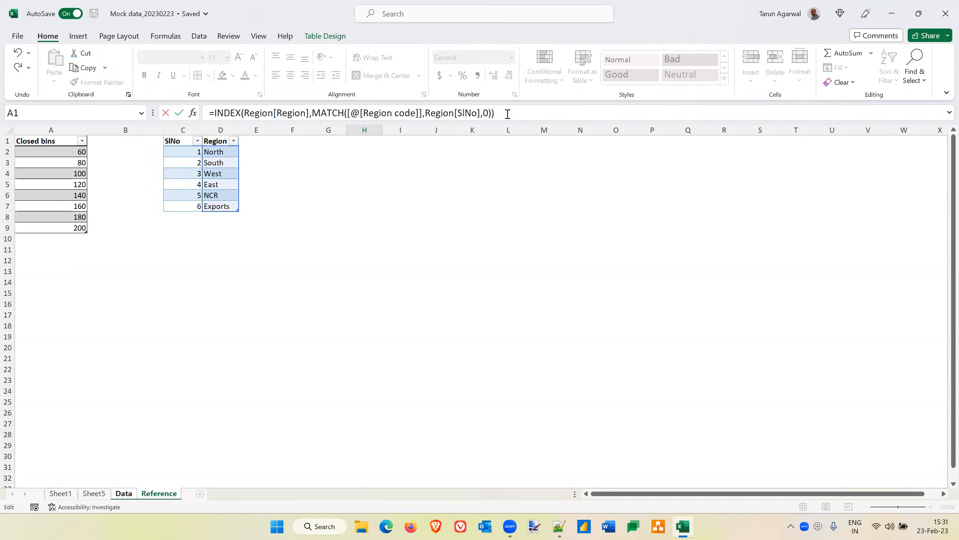
{"action": "key", "text": "Return"}
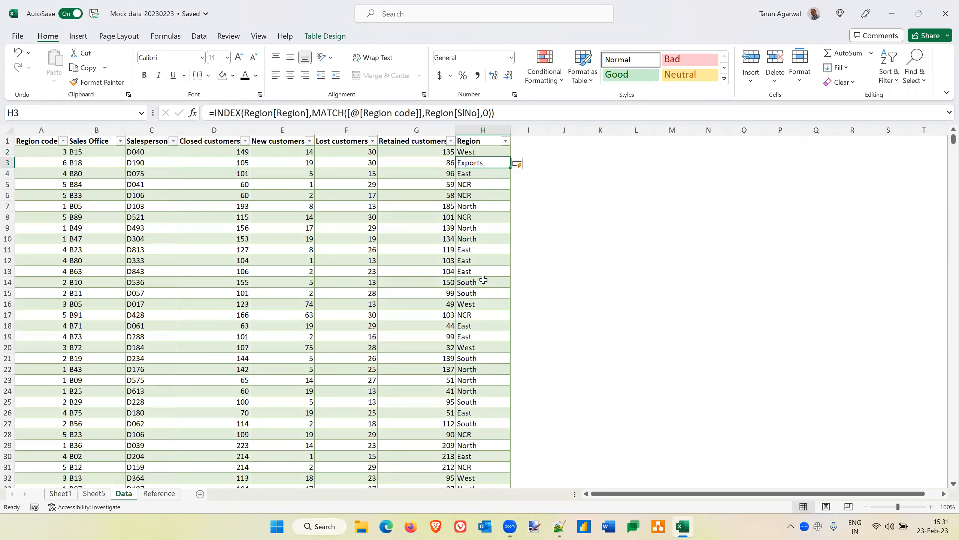
Inspect the lookup formula in H2 and H14 and set the region code in A9 to 2.
{"action": "left_click", "coordinate": [485, 151]}
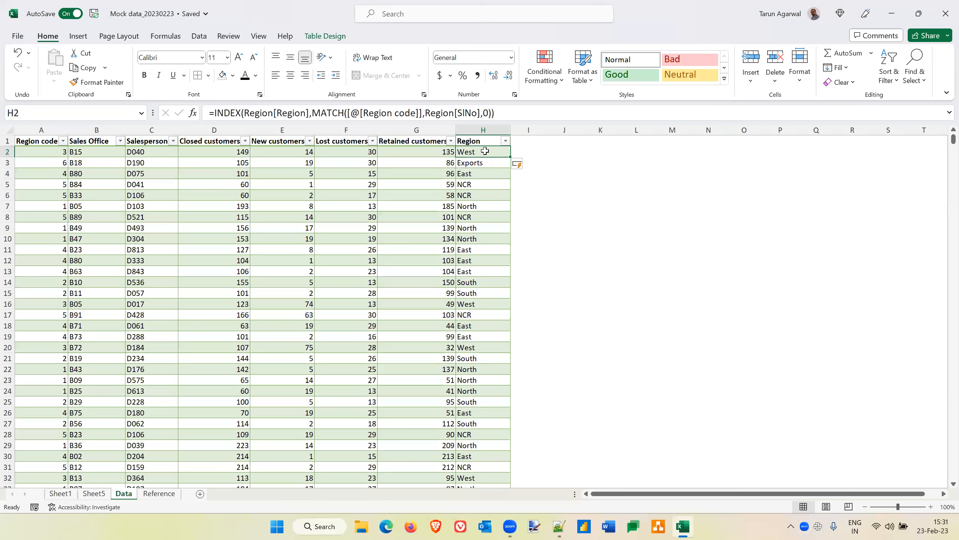
{"action": "left_click", "coordinate": [480, 282]}
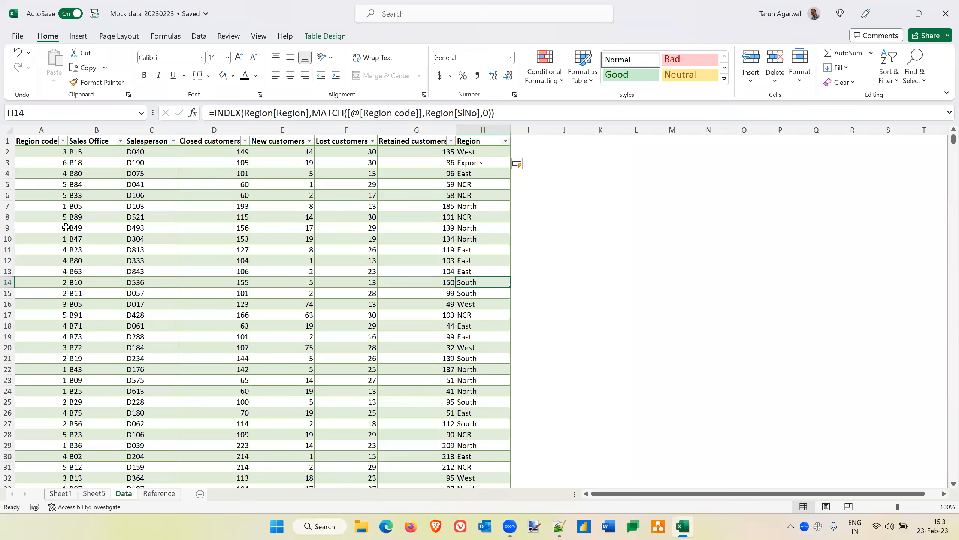
{"action": "left_click", "coordinate": [50, 227]}
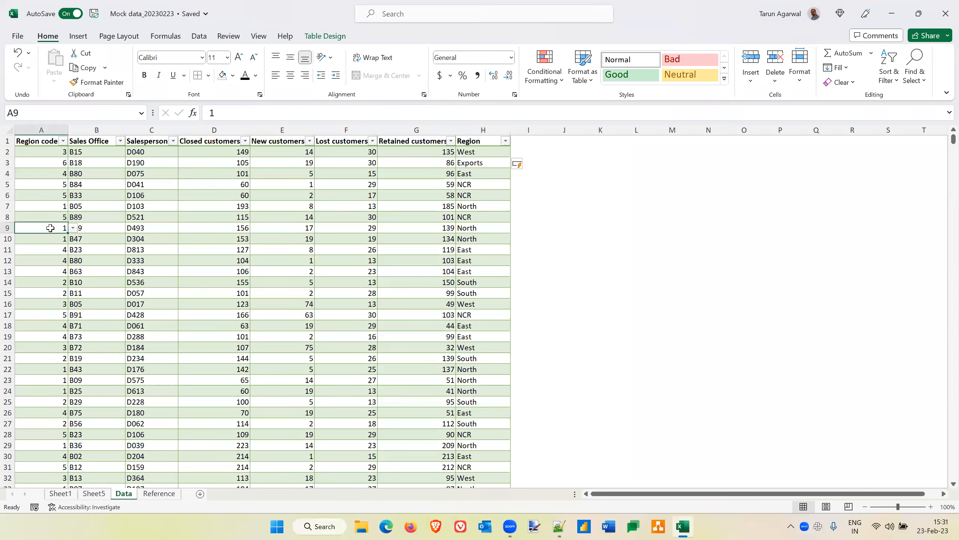
{"action": "left_click", "coordinate": [75, 228]}
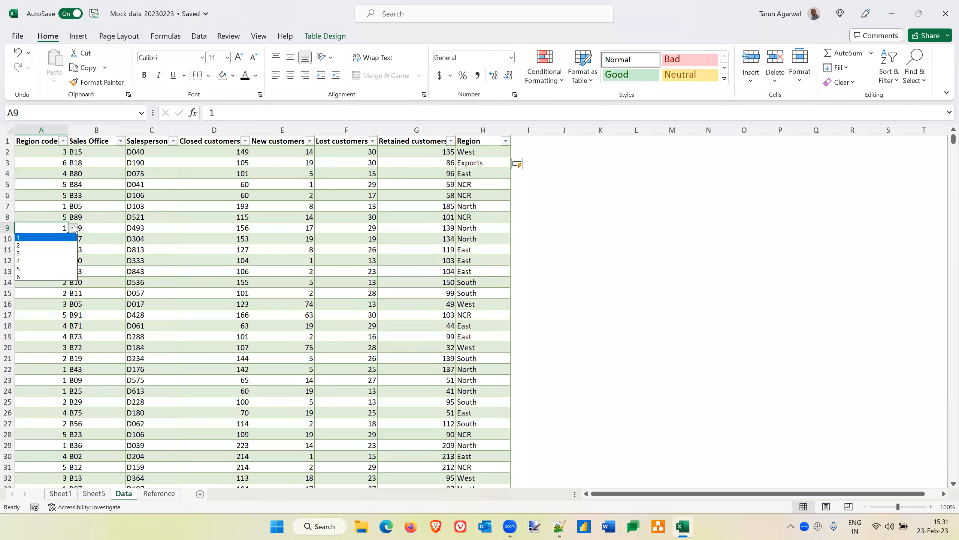
{"action": "left_click", "coordinate": [36, 245]}
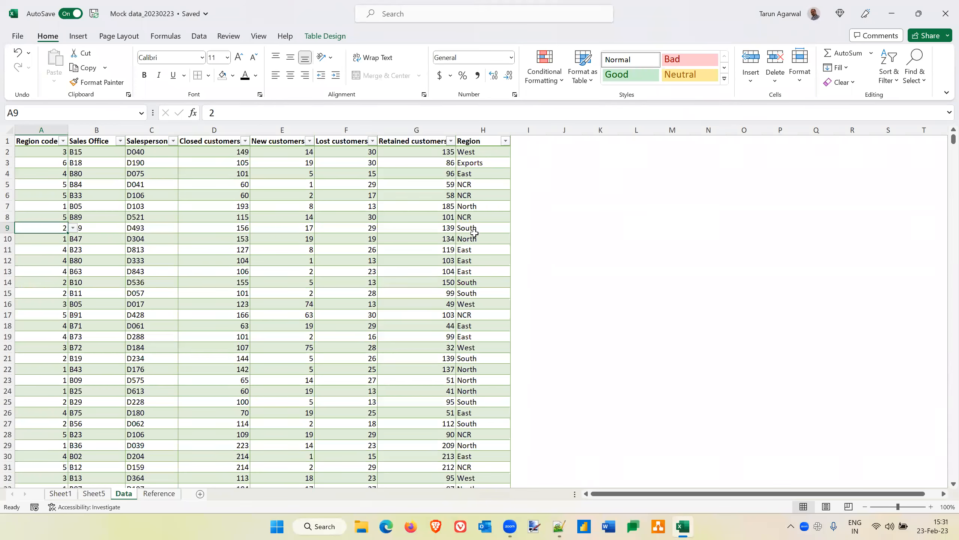
Check the looked-up region in H9 and set the region code in A9 to 6.
{"action": "left_click", "coordinate": [484, 227]}
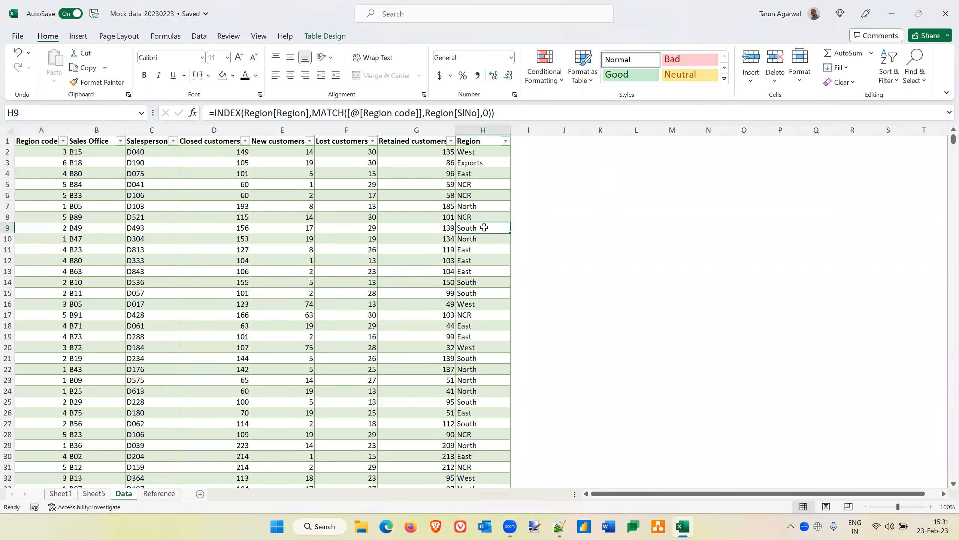
{"action": "left_click", "coordinate": [54, 227]}
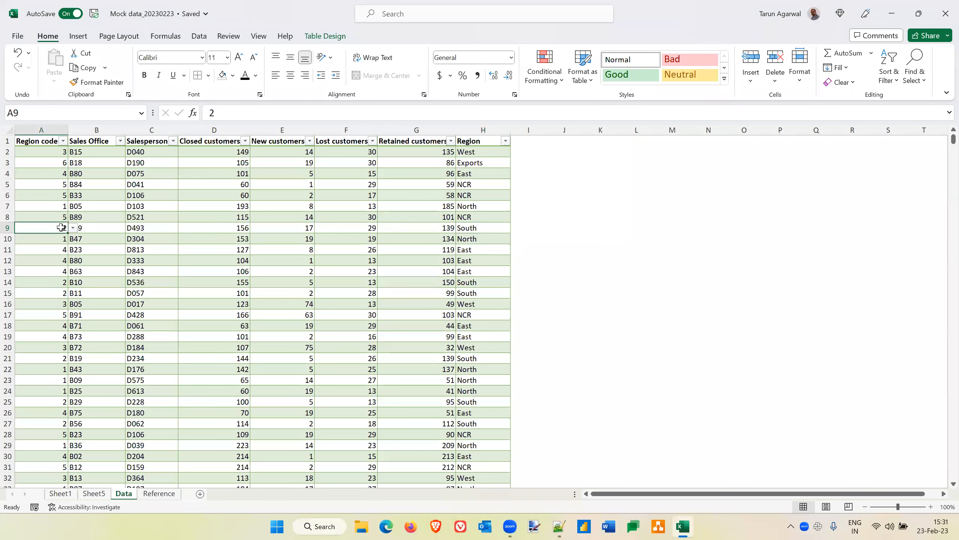
{"action": "left_click", "coordinate": [74, 228]}
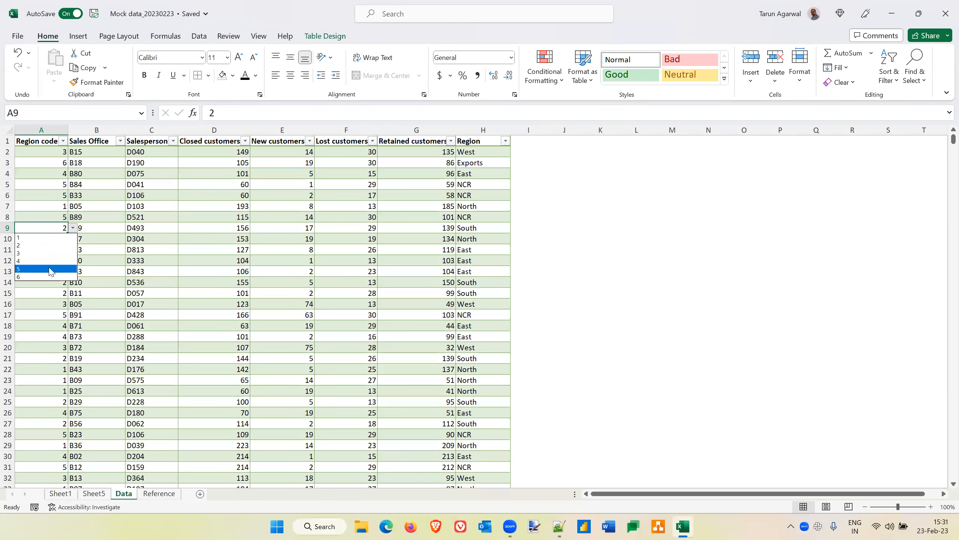
{"action": "left_click", "coordinate": [48, 277]}
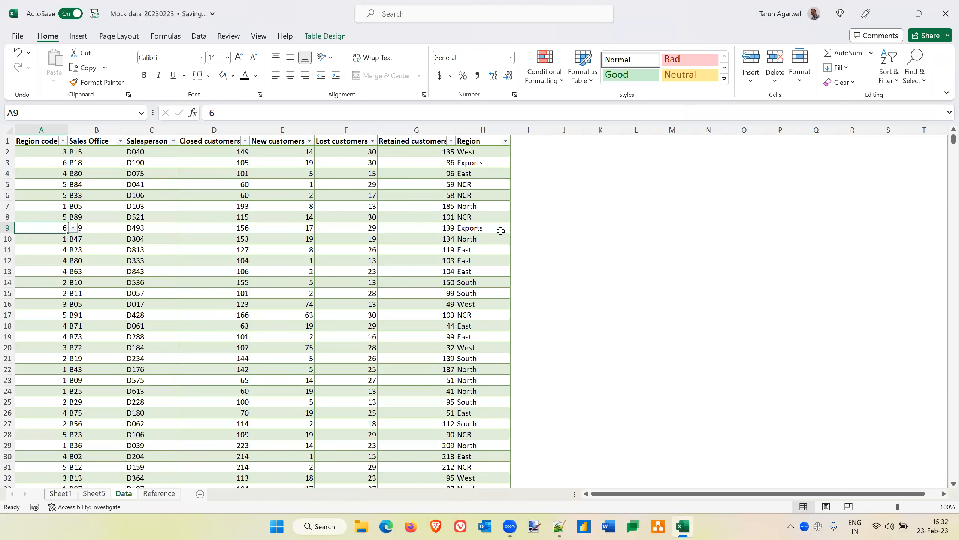
Clear the lookup formulas from the whole Region column, from H2 down, and return to H2.
{"action": "left_click", "coordinate": [484, 152]}
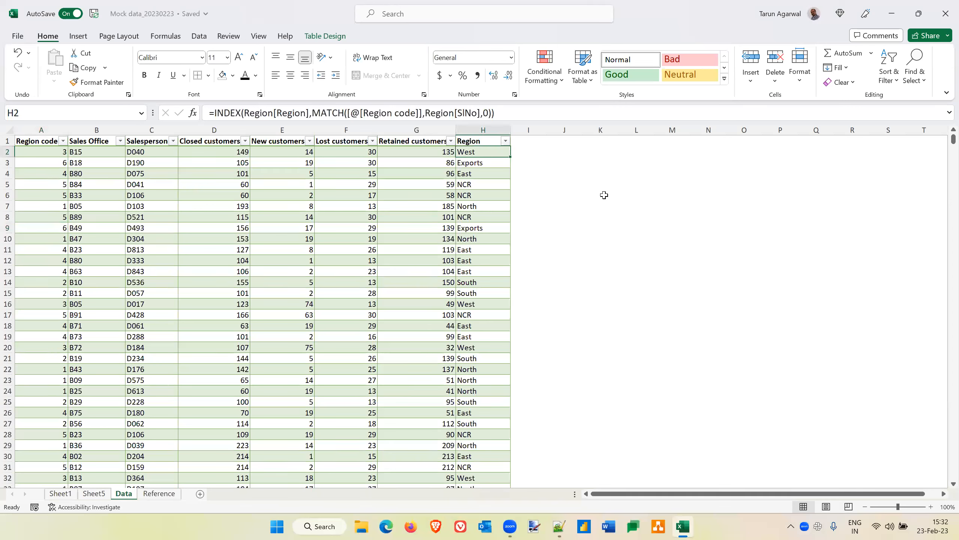
{"action": "key", "text": "Up"}
{"action": "key", "text": "Down"}
{"action": "key", "text": "ctrl+shift+Down"}
{"action": "key", "text": "Delete"}
{"action": "key", "text": "ctrl+Up"}
{"action": "key", "text": "Down"}
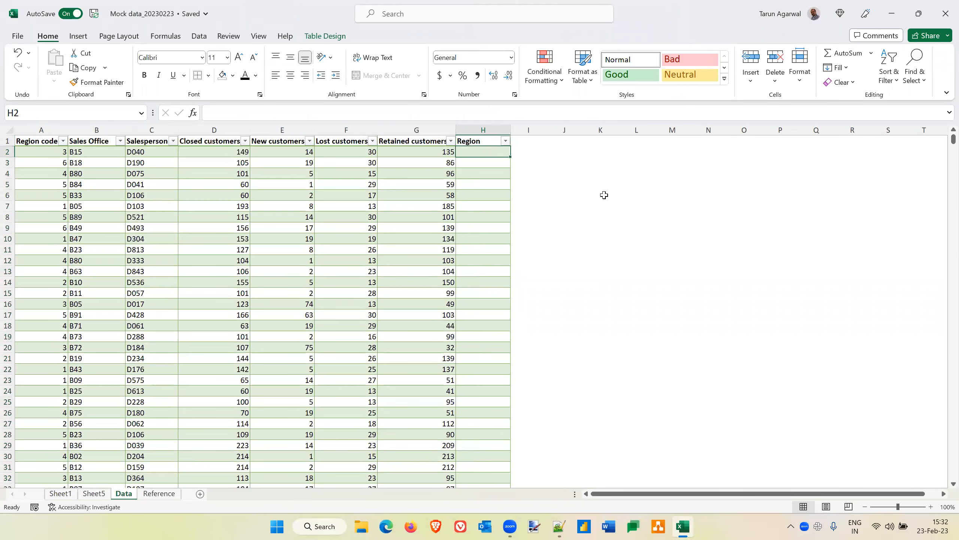
{"action": "key", "text": "Right"}
{"action": "key", "text": "Right"}
{"action": "key", "text": "Right"}
{"action": "key", "text": "Left"}
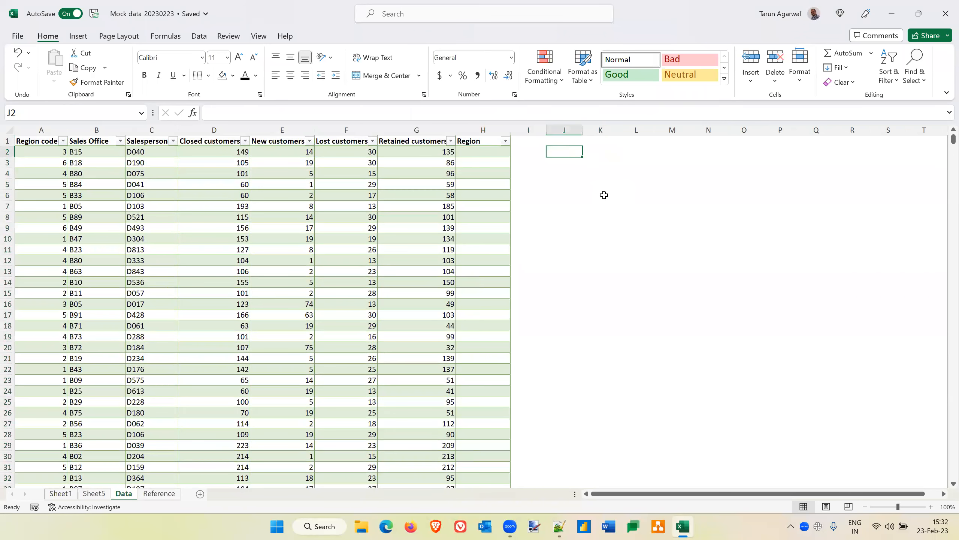
Switch to Notepad++ and add "Index the list of what you want by matching the value that you have against its list" below the agenda.
{"action": "key", "text": "alt+Tab"}
{"action": "key", "text": "alt+Tab"}
{"action": "left_click", "coordinate": [319, 212]}
{"action": "key", "text": "Return"}
{"action": "key", "text": "Return"}
{"action": "type", "text": "Index "}
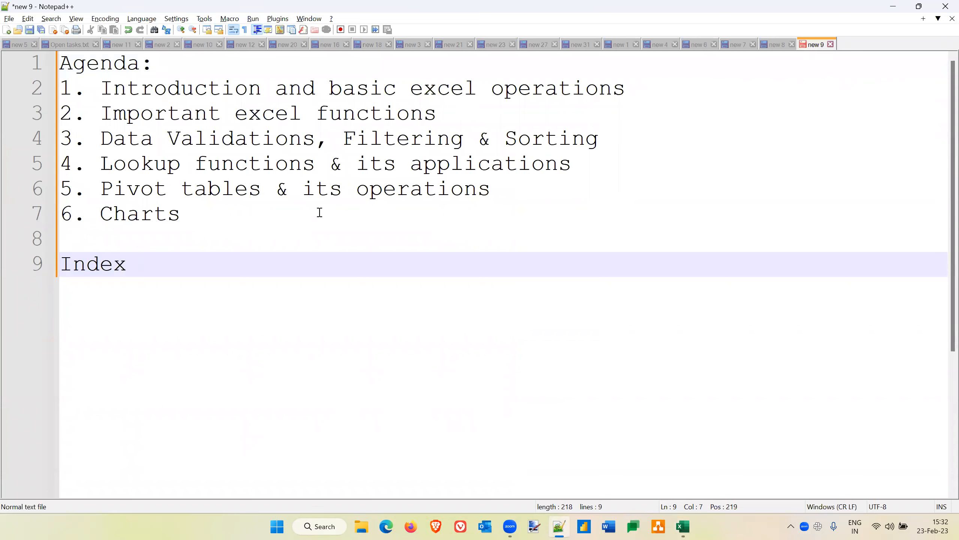
{"action": "type", "text": "the l"}
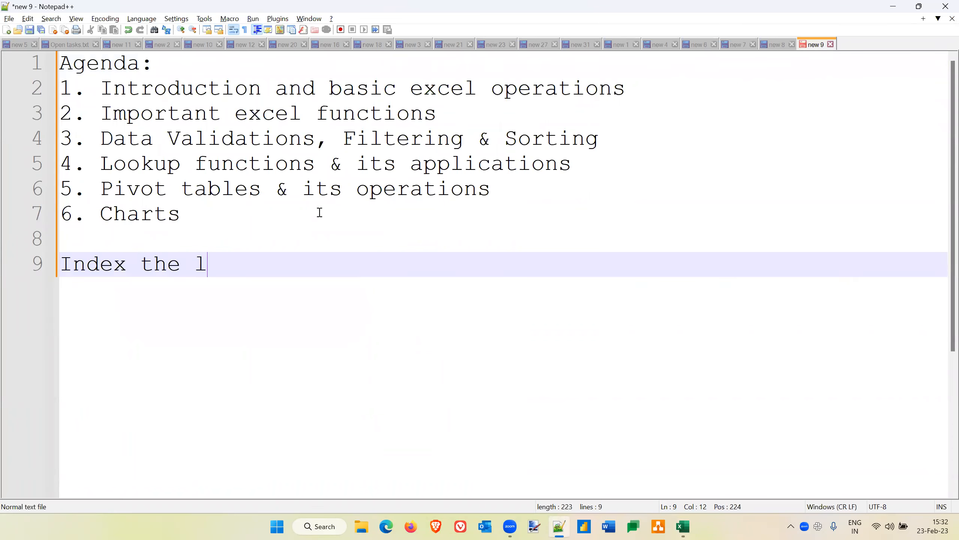
{"action": "type", "text": "ist of what you "}
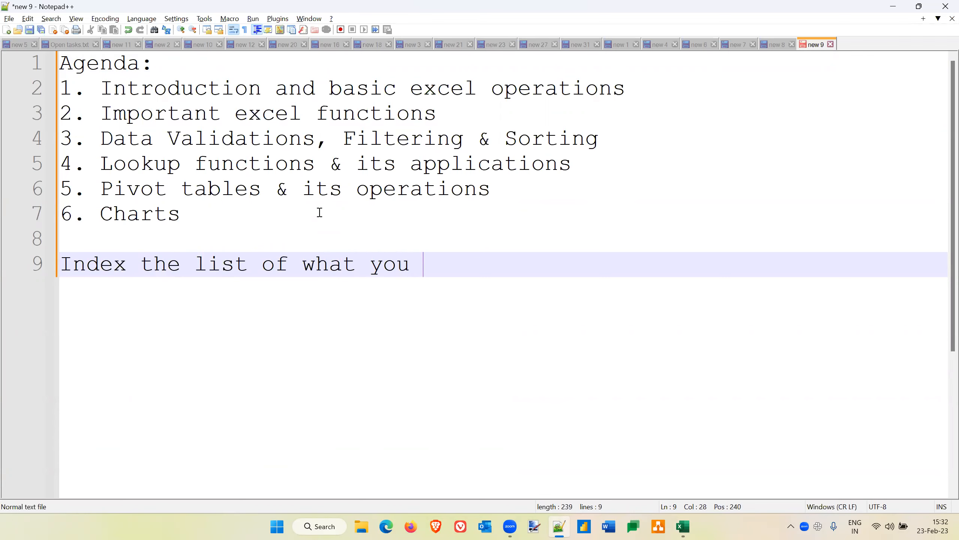
{"action": "type", "text": "want by "}
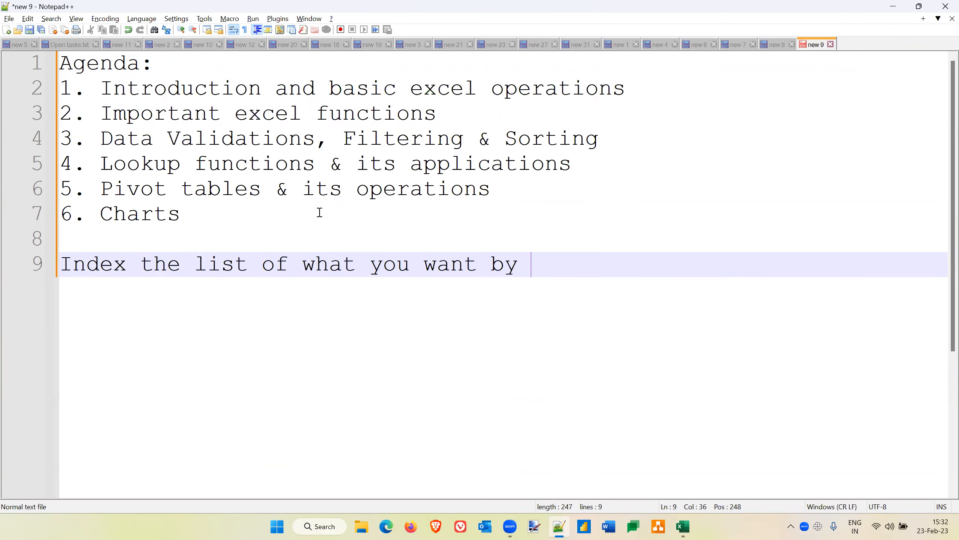
{"action": "type", "text": "matching the value "}
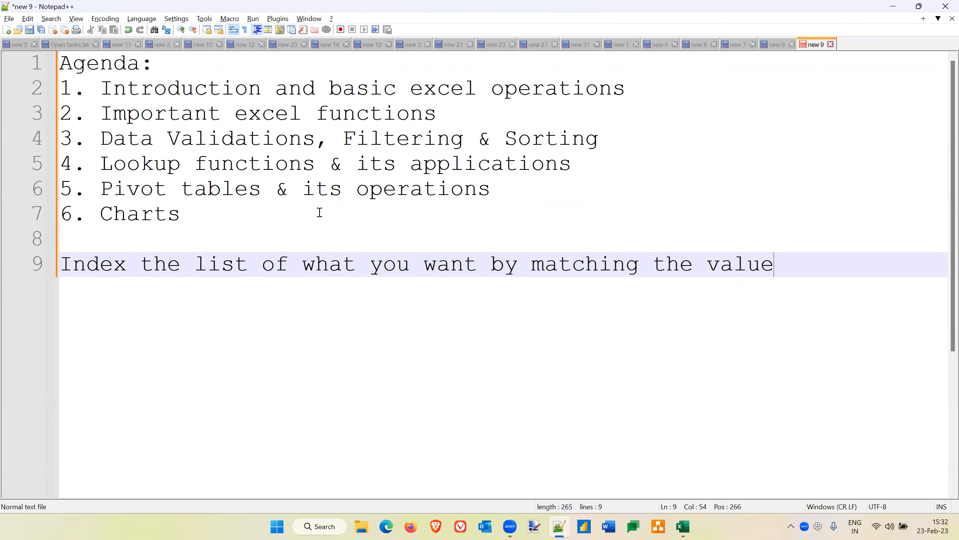
{"action": "type", "text": "that you ha"}
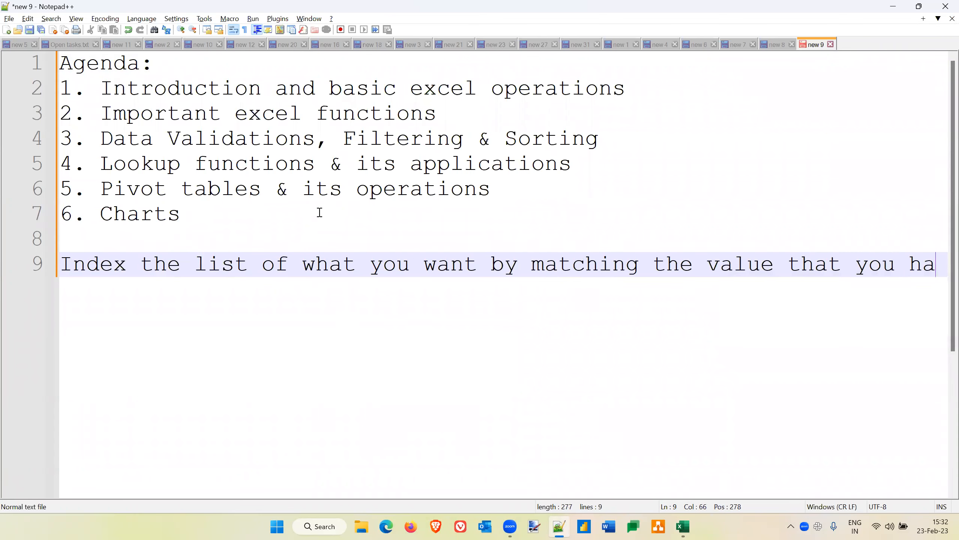
{"action": "type", "text": "ve against it"}
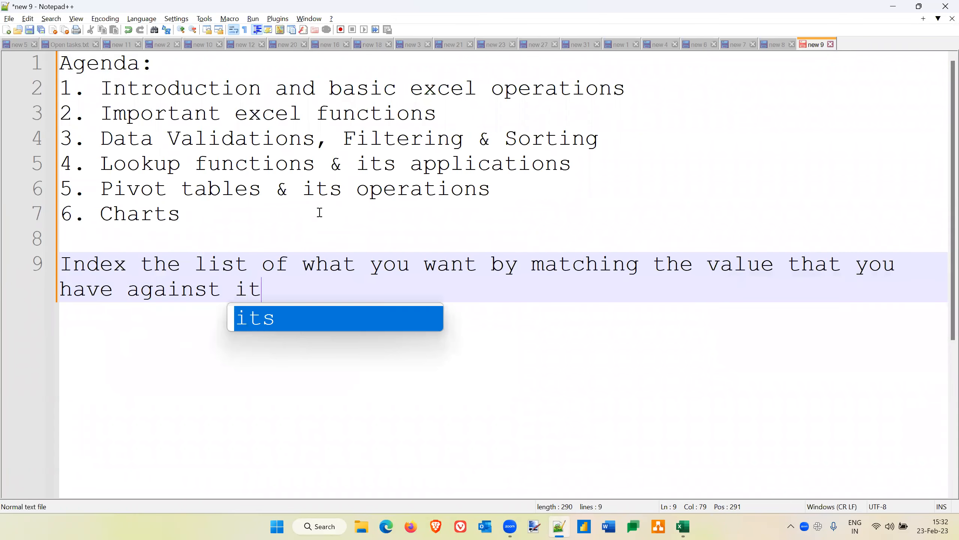
{"action": "type", "text": "s list"}
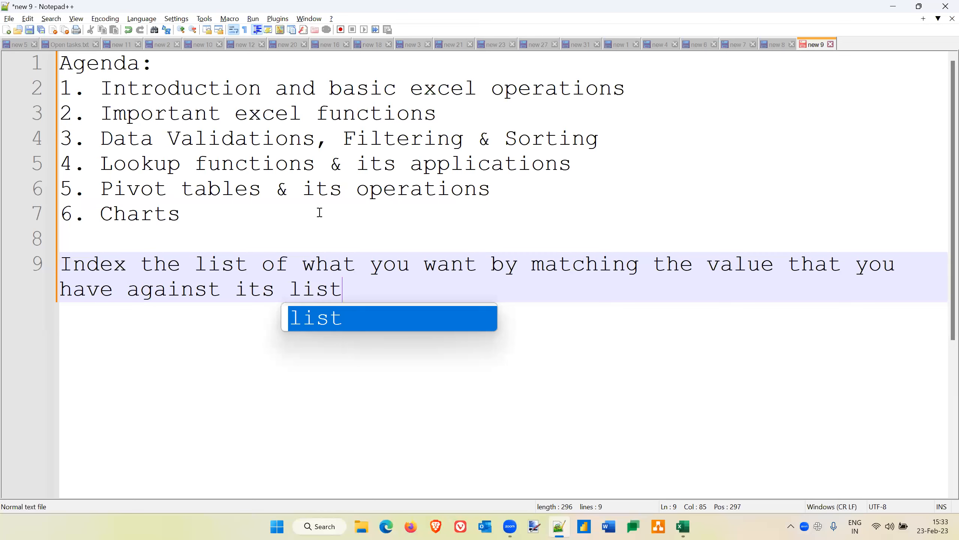
{"action": "key", "text": "Escape"}
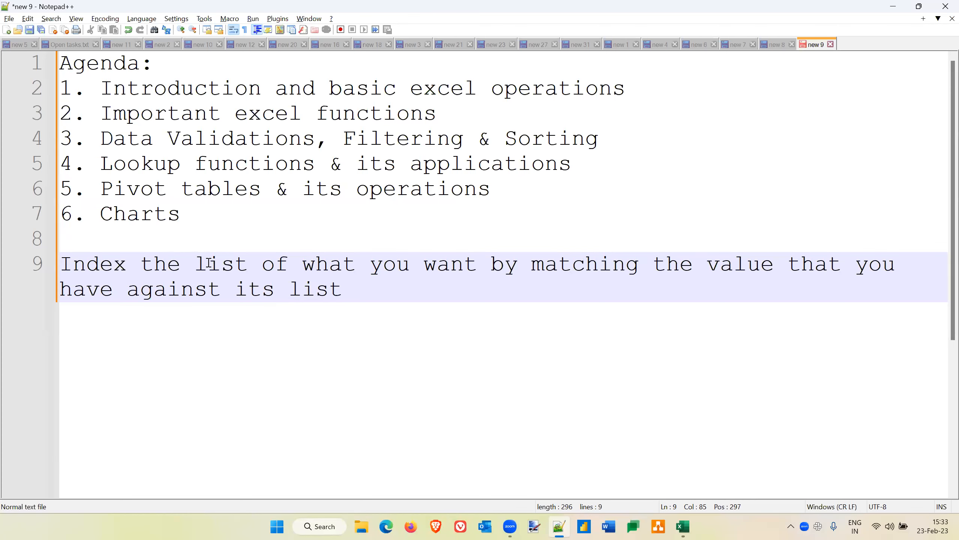
{"action": "left_click", "coordinate": [472, 267]}
Switch back to Excel and start an INDEX formula in H2 with the Reference sheet's Region column, Region[Region], as the array.
{"action": "key", "text": "alt+Tab"}
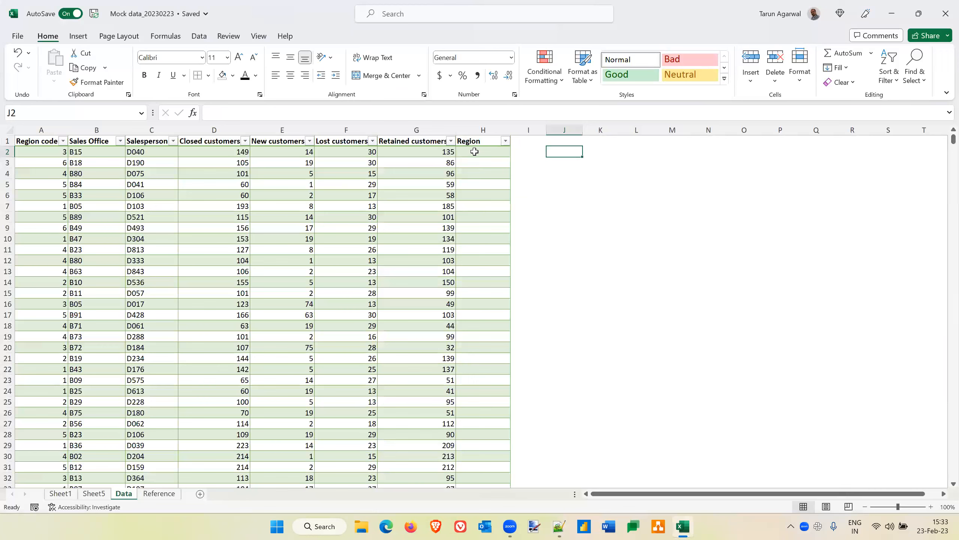
{"action": "left_click", "coordinate": [475, 152]}
{"action": "type", "text": "=index"}
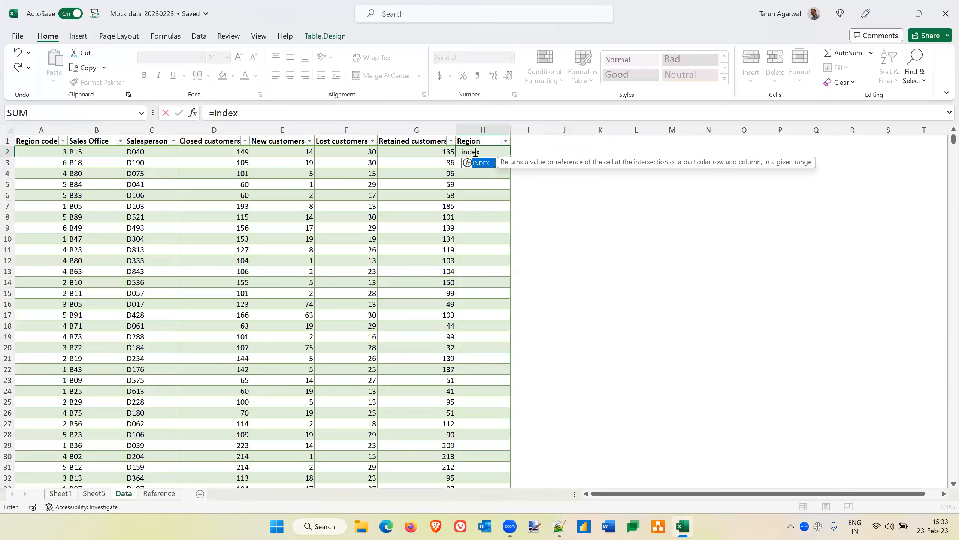
{"action": "key", "text": "Tab"}
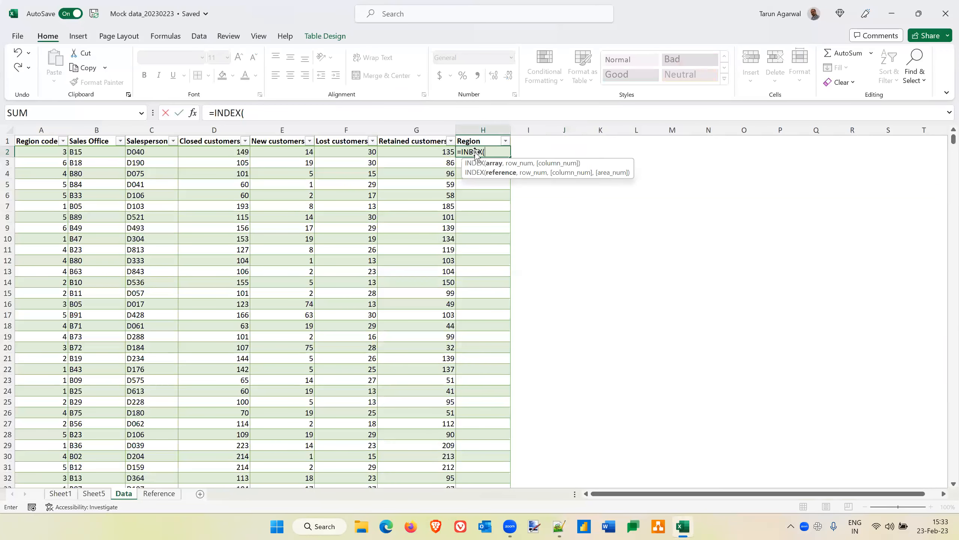
{"action": "left_click", "coordinate": [170, 494]}
{"action": "left_click_drag", "start_coordinate": [226, 152], "coordinate": [224, 208]}
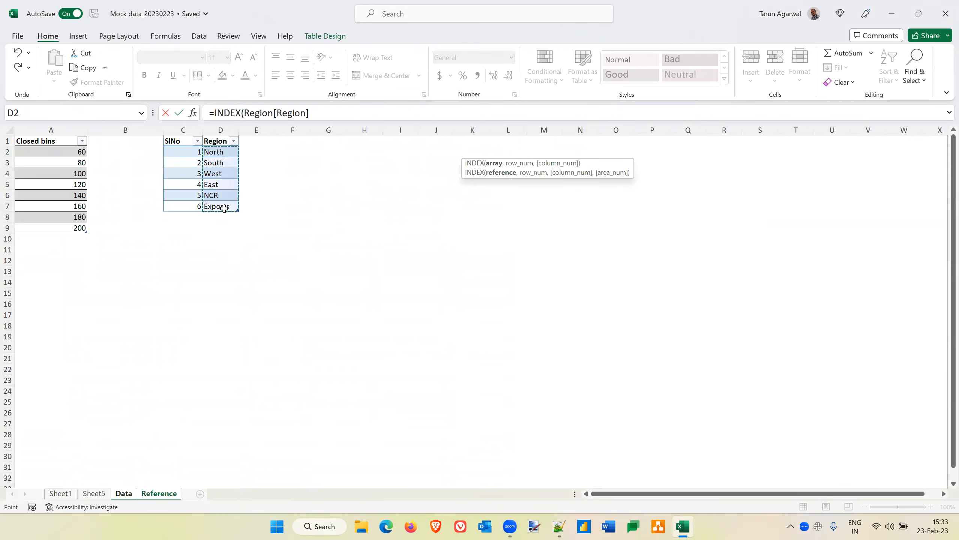
{"action": "type", "text": ","}
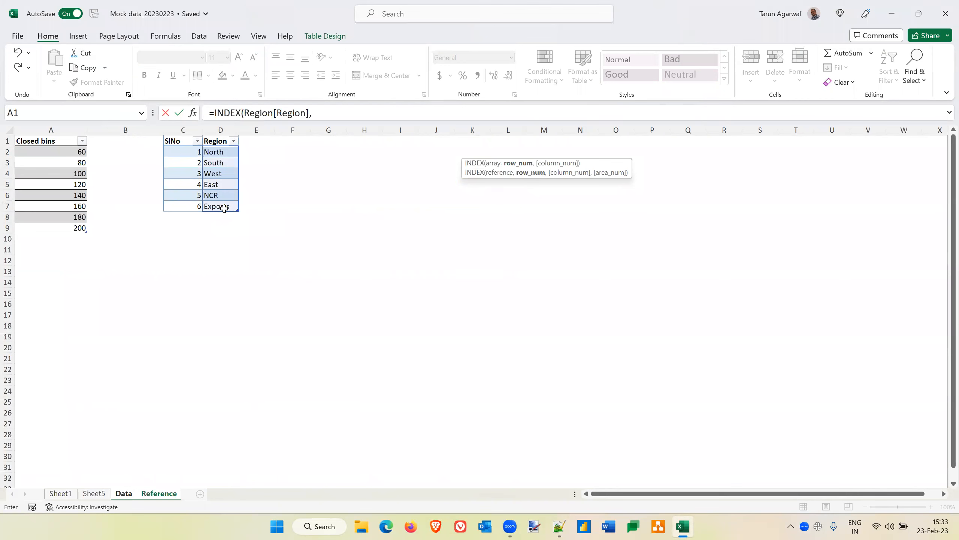
Complete the Region column's INDEX formula with an exact MATCH of the row's Region code against Region[SlNo], using match type 0.
{"action": "type", "text": "match"}
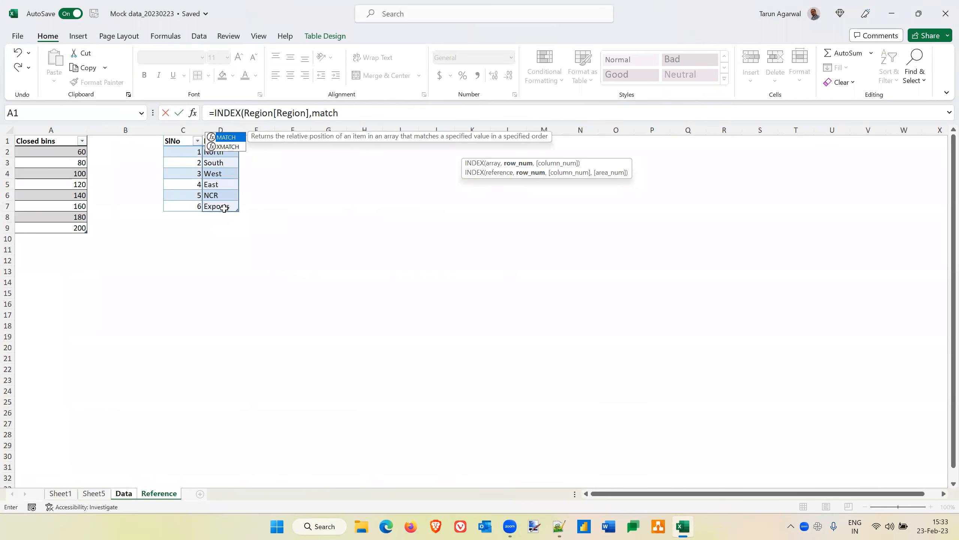
{"action": "key", "text": "Tab"}
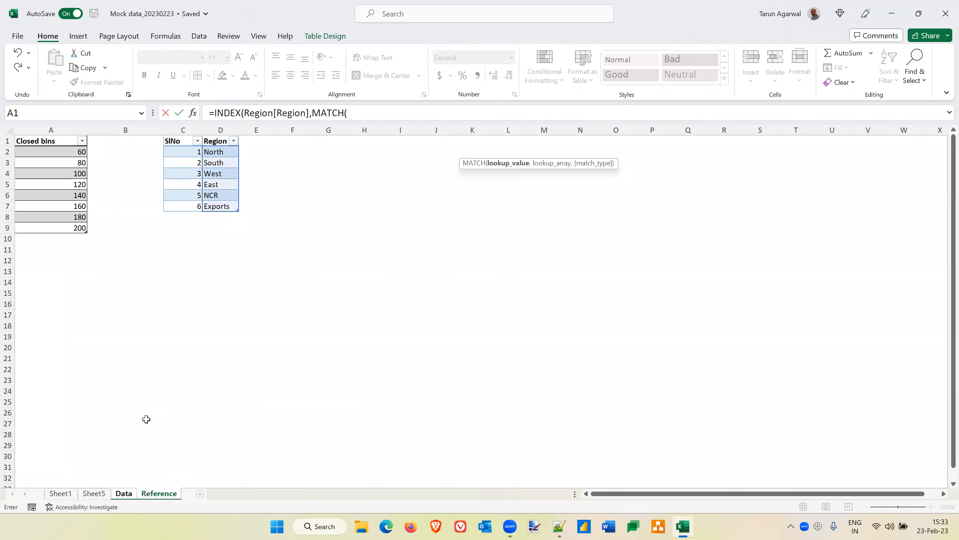
{"action": "left_click", "coordinate": [124, 493]}
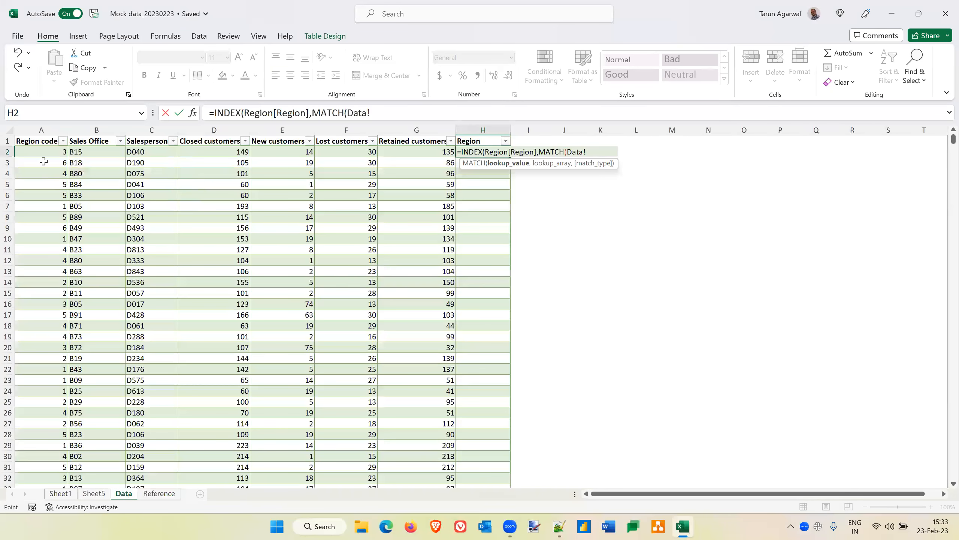
{"action": "left_click", "coordinate": [39, 152]}
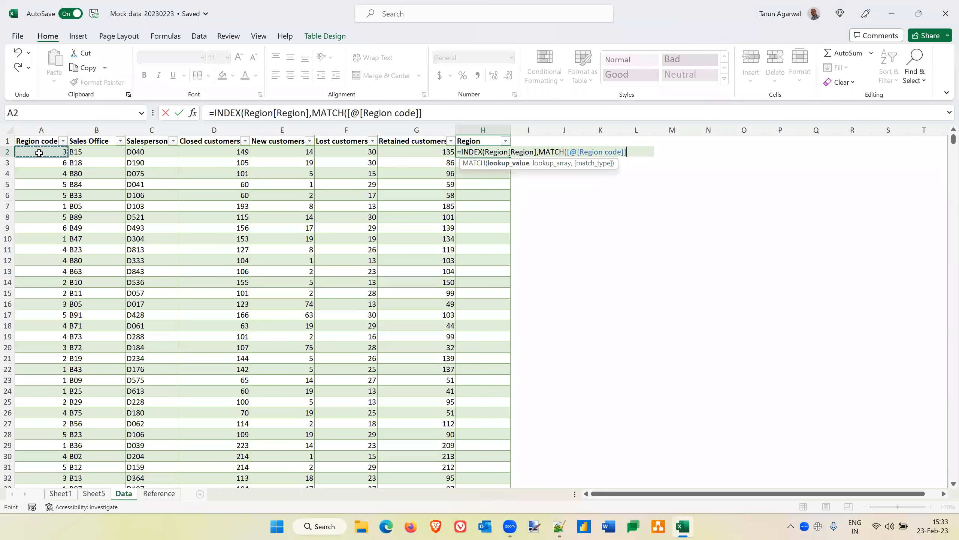
{"action": "type", "text": ","}
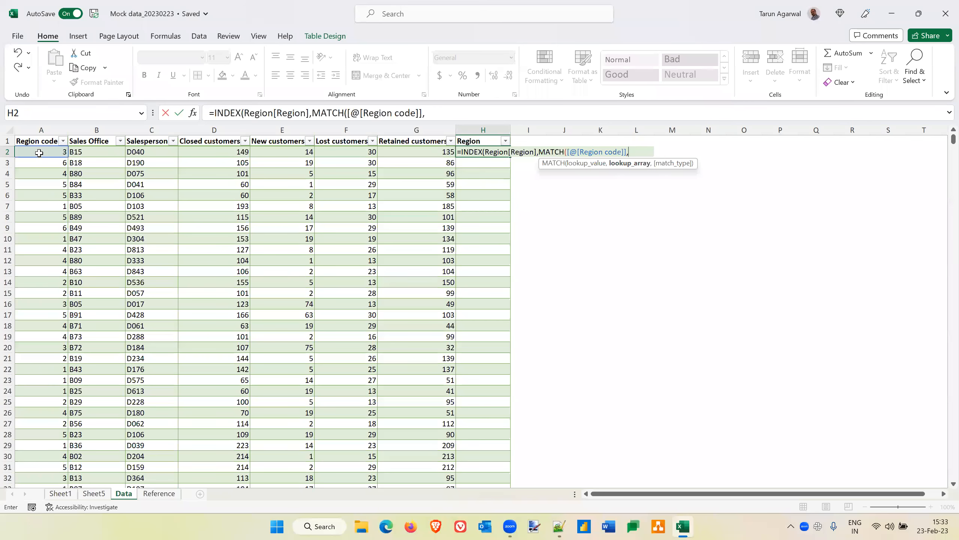
{"action": "left_click", "coordinate": [159, 493]}
{"action": "left_click_drag", "start_coordinate": [183, 150], "coordinate": [183, 209]}
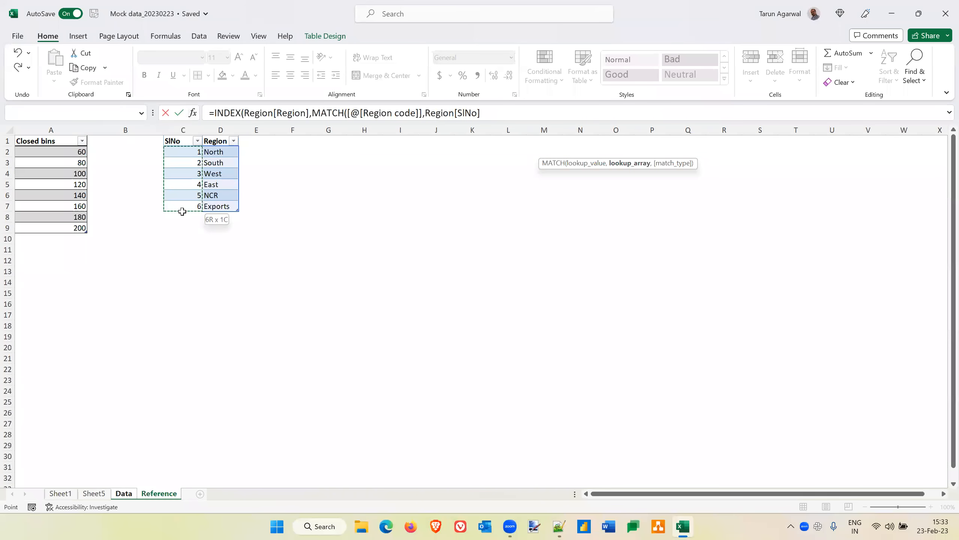
{"action": "type", "text": ","}
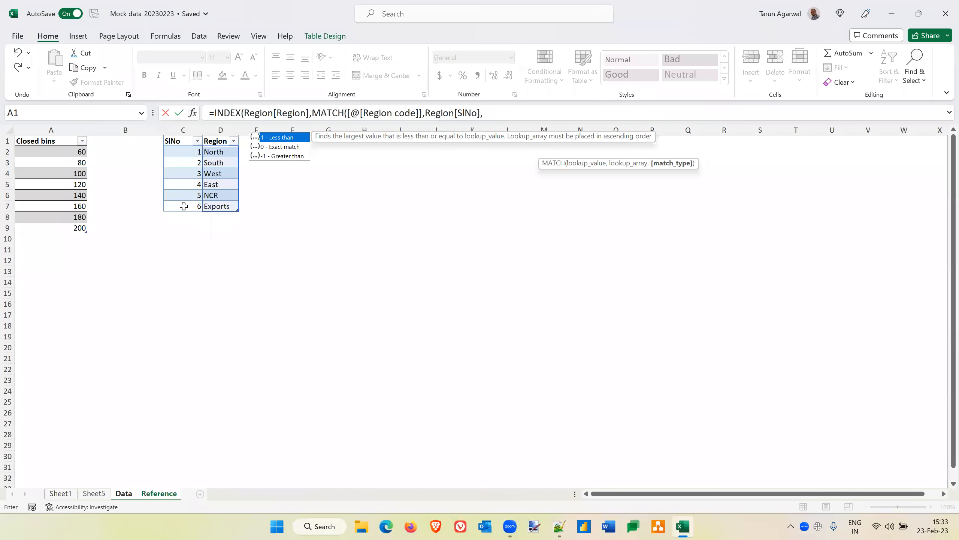
{"action": "type", "text": "0)"}
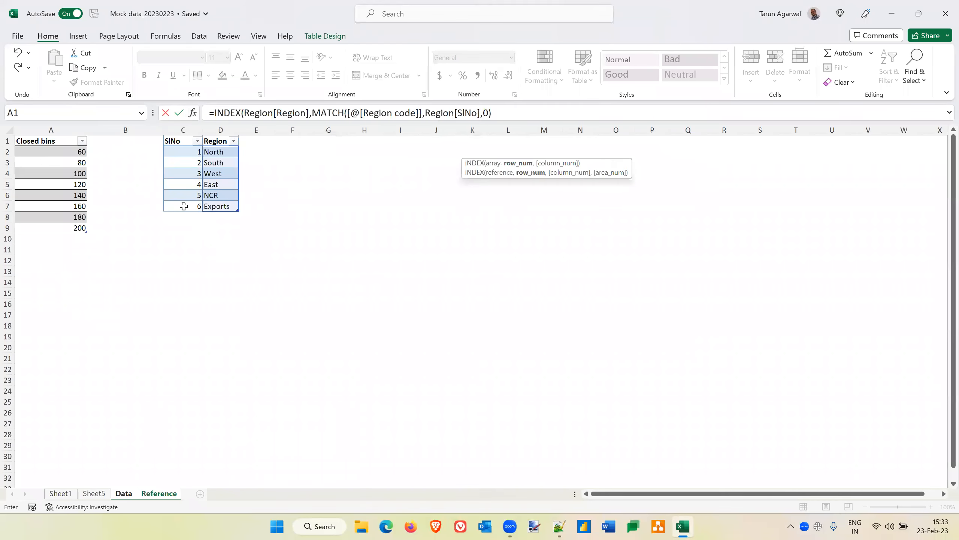
{"action": "type", "text": ")"}
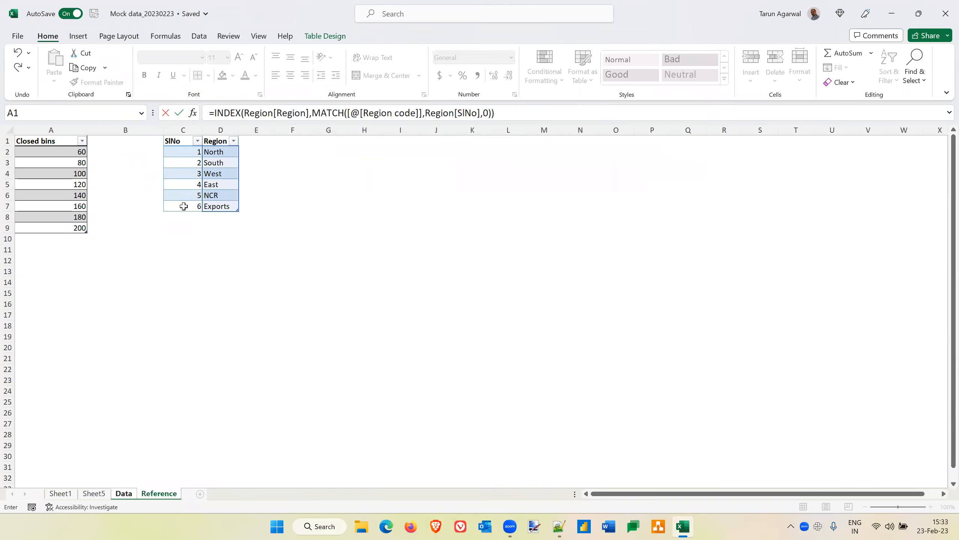
{"action": "key", "text": "Return"}
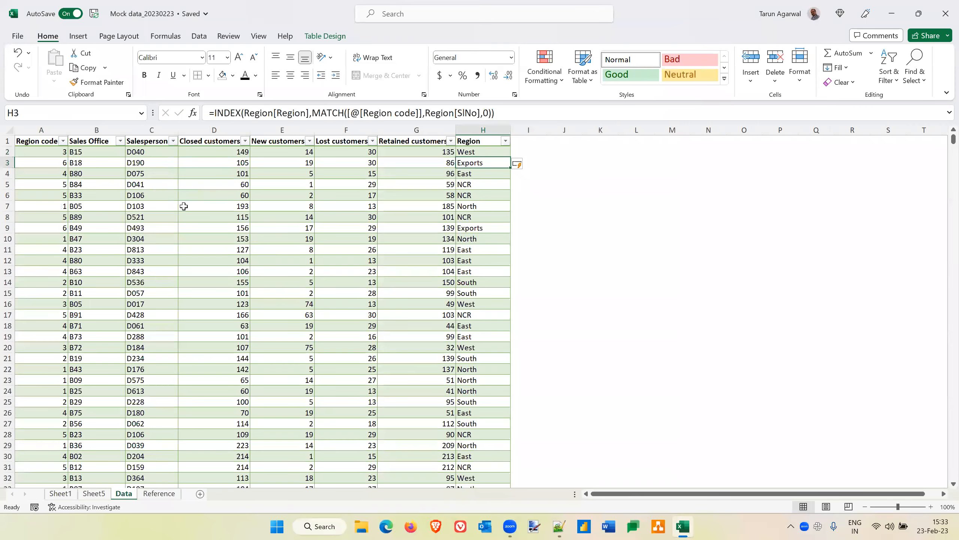
Compare the formula in H2 with the index-and-match note in Notepad++, and return to the Excel workbook.
{"action": "key", "text": "Up"}
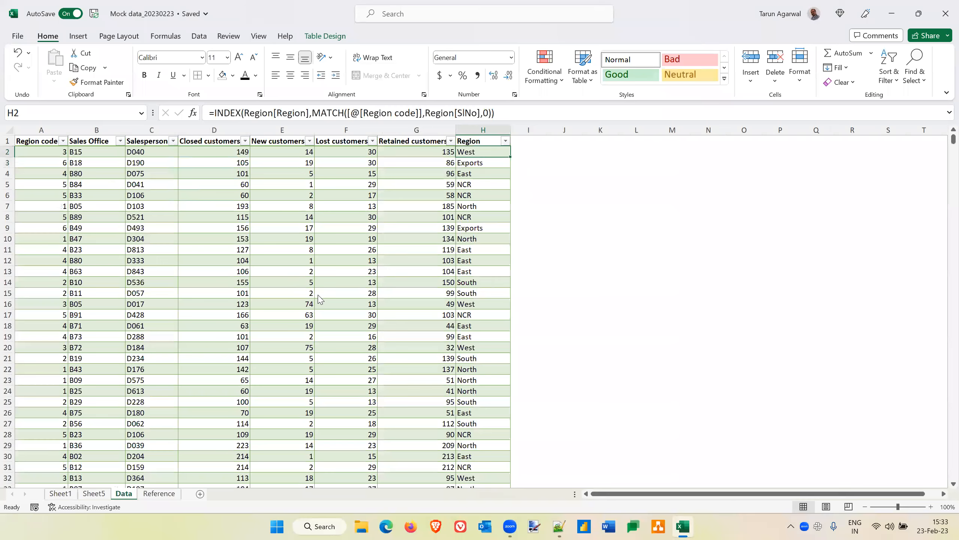
{"action": "key", "text": "alt+Tab"}
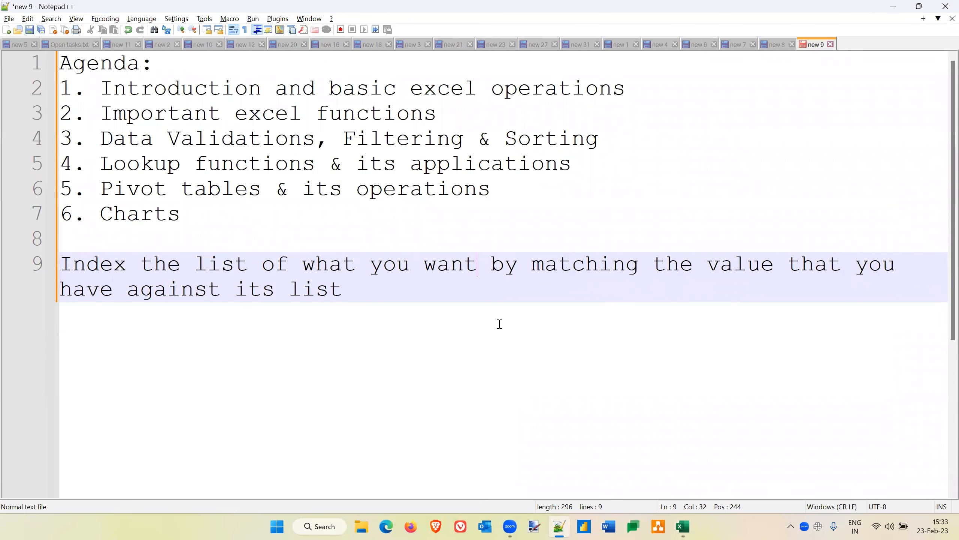
{"action": "key", "text": "alt+Tab"}
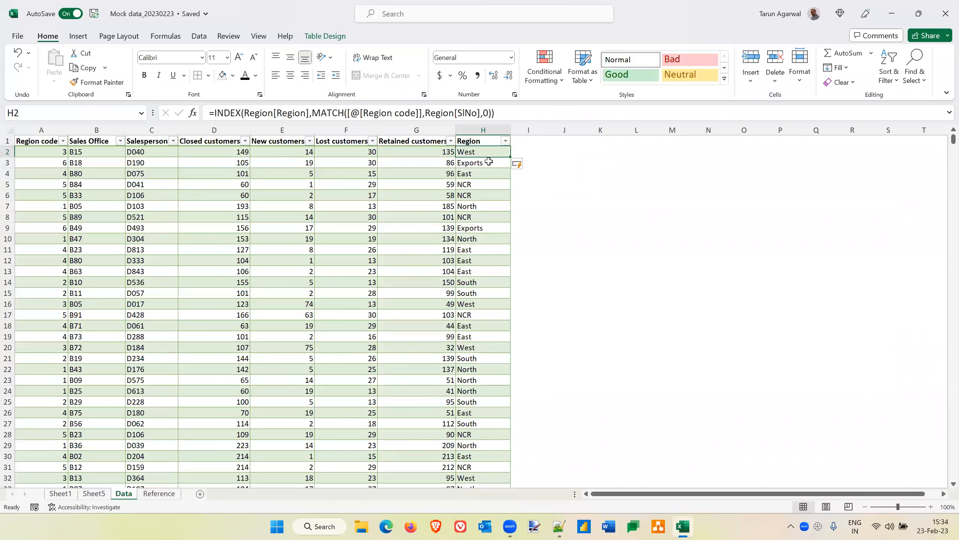
Clear all INDEX/MATCH formulas from the Region column's data rows and return to H2.
{"action": "left_click", "coordinate": [488, 162]}
{"action": "left_click", "coordinate": [492, 150]}
{"action": "key", "text": "Up"}
{"action": "key", "text": "Down"}
{"action": "key", "text": "ctrl+shift+Down"}
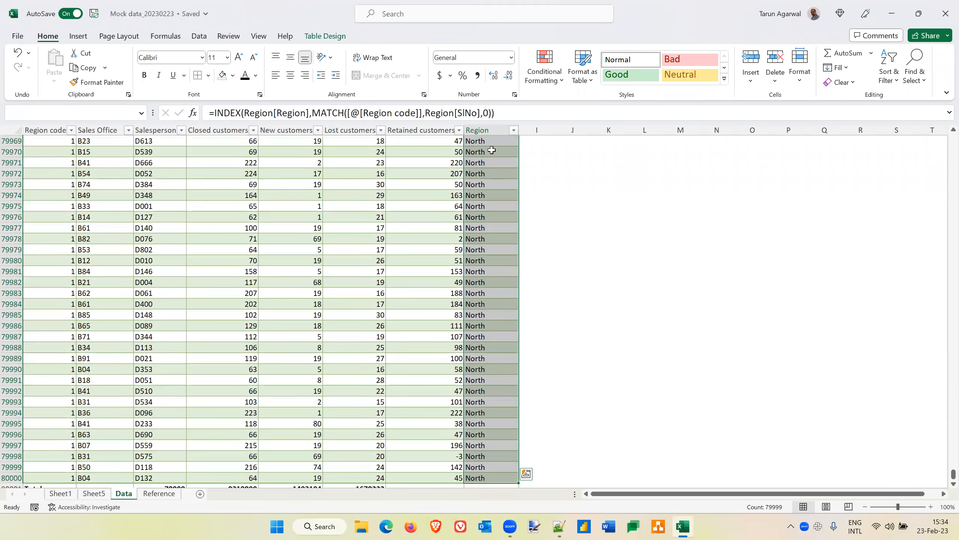
{"action": "key", "text": "Delete"}
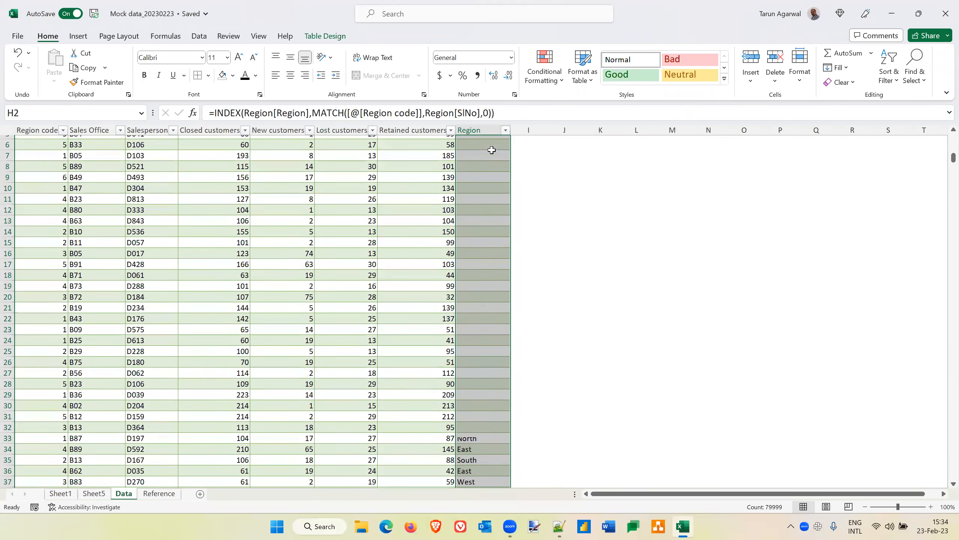
{"action": "left_click", "coordinate": [492, 150]}
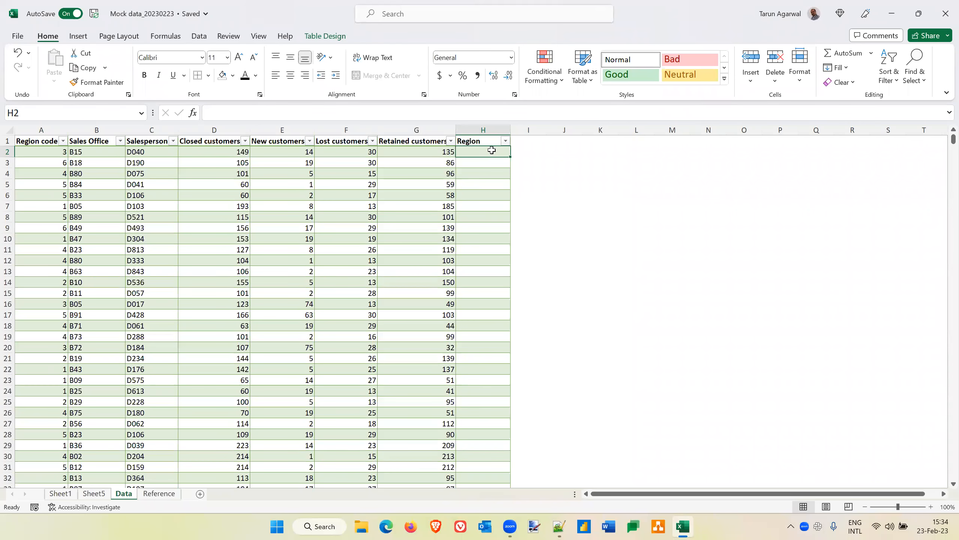
Enter =XLOOKUP([@[Region code]],Region[SlNo],Region[Region]) in H2 to fill the Region column from the Reference sheet.
{"action": "type", "text": "="}
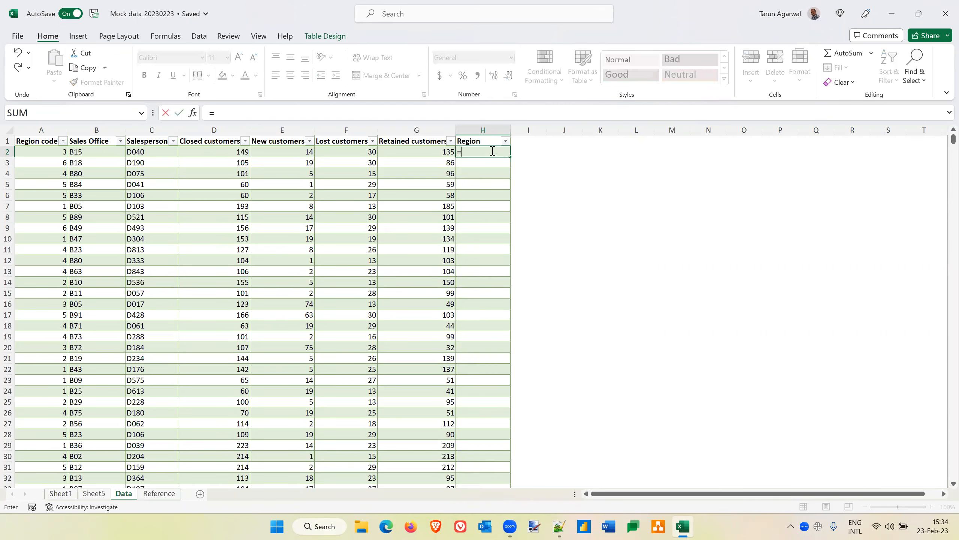
{"action": "type", "text": "xlo"}
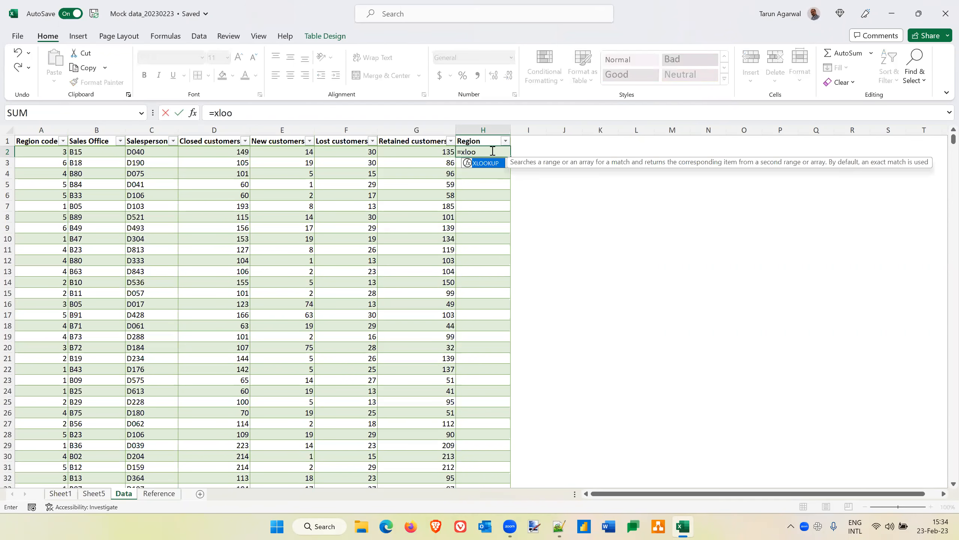
{"action": "type", "text": "o"}
{"action": "key", "text": "Tab"}
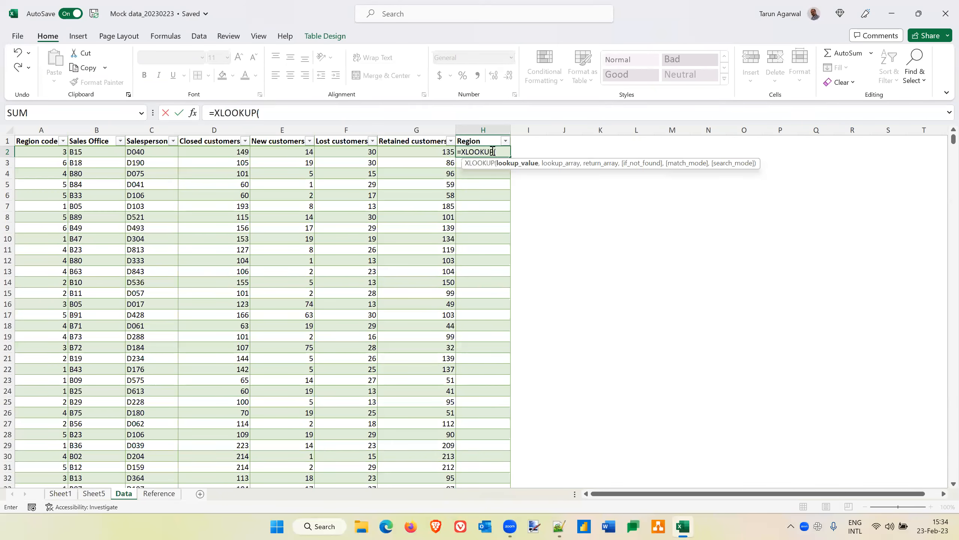
{"action": "left_click", "coordinate": [40, 151]}
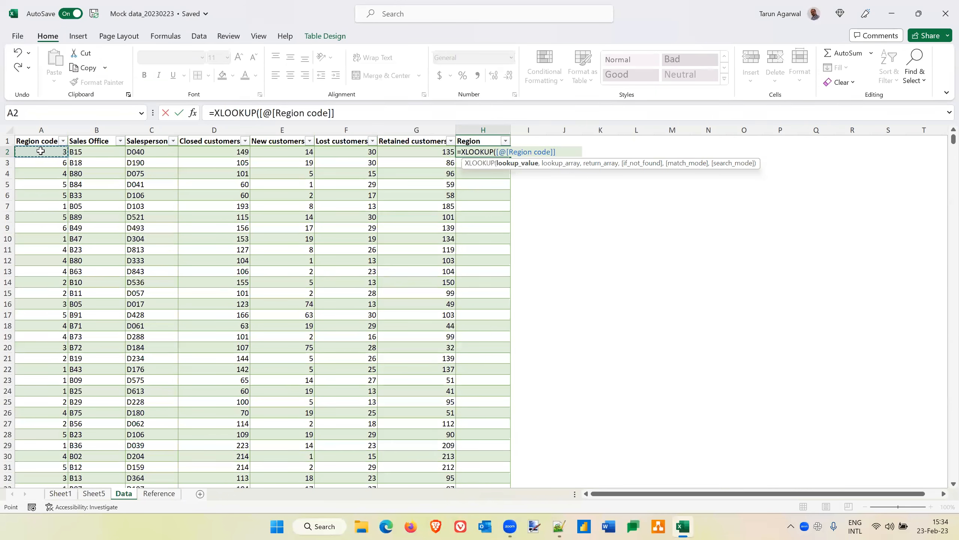
{"action": "type", "text": ","}
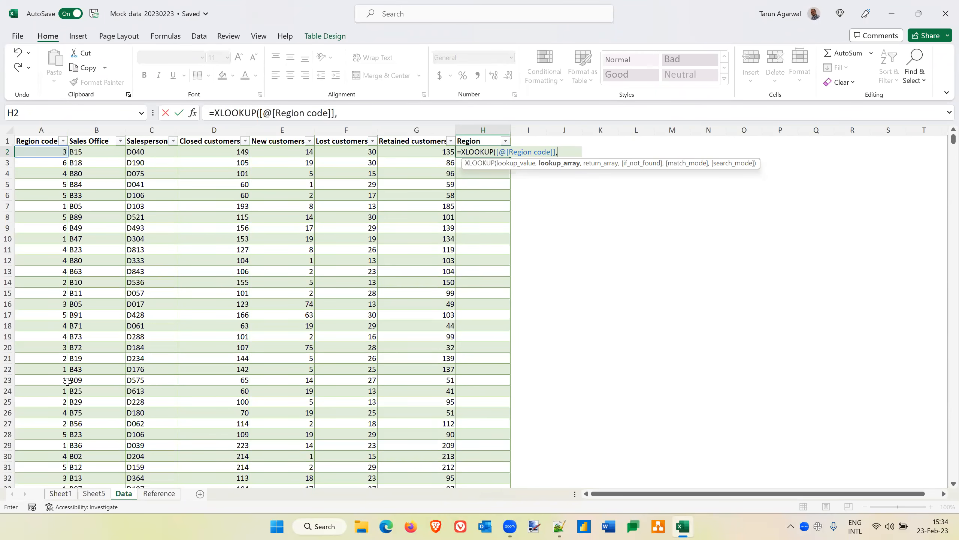
{"action": "left_click", "coordinate": [157, 494]}
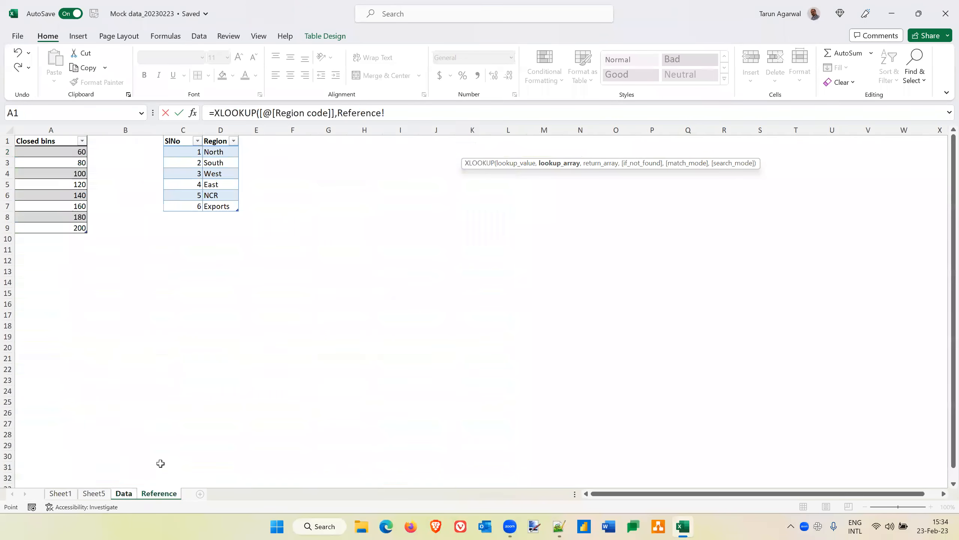
{"action": "left_click_drag", "start_coordinate": [185, 152], "coordinate": [181, 208]}
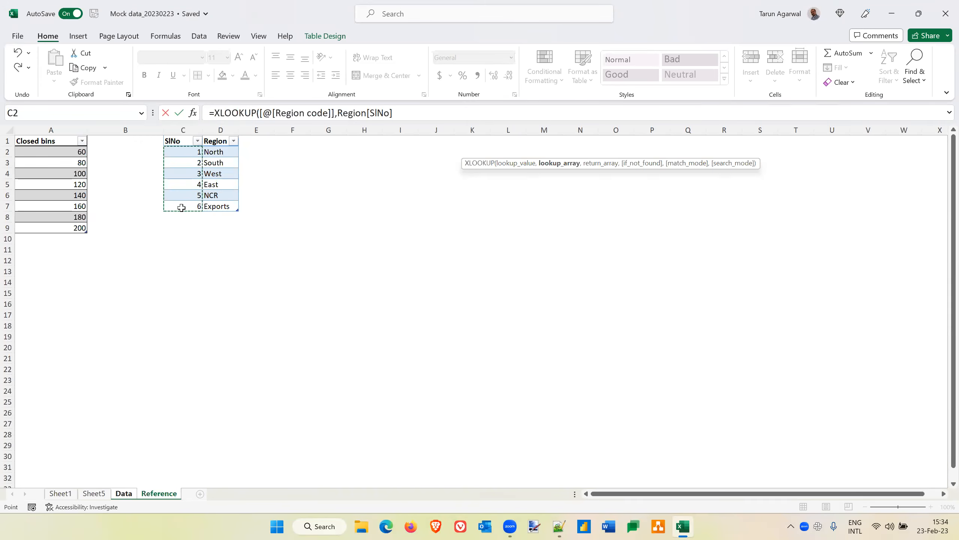
{"action": "type", "text": ","}
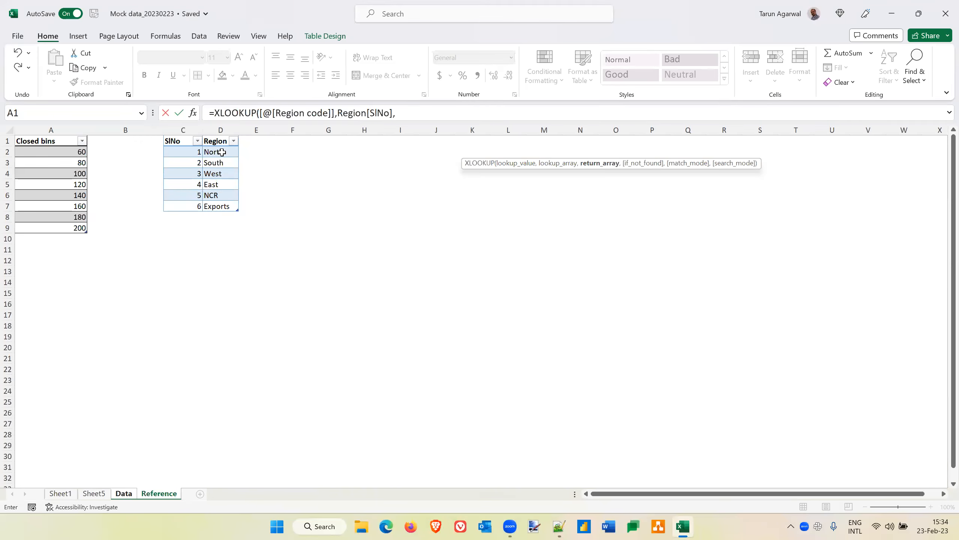
{"action": "left_click_drag", "start_coordinate": [222, 152], "coordinate": [221, 206]}
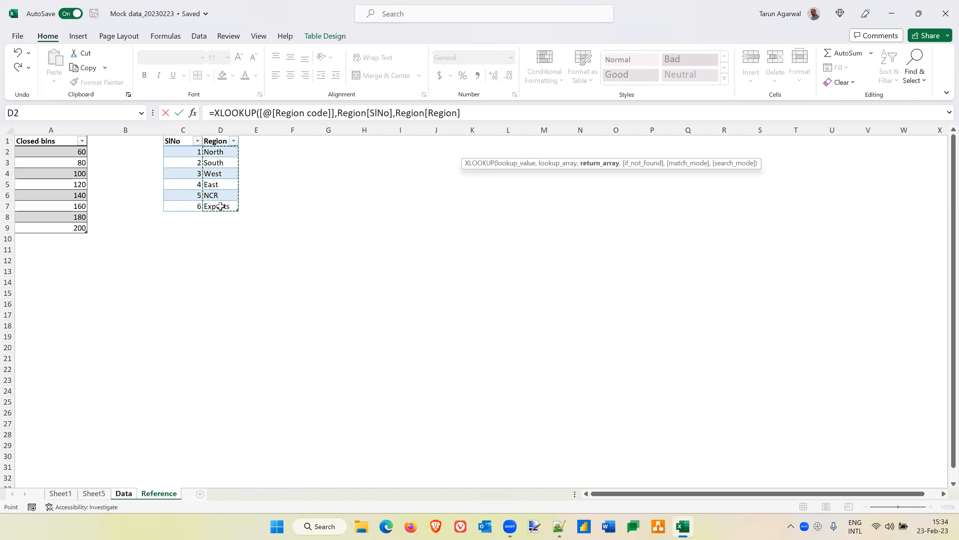
{"action": "type", "text": ")"}
{"action": "key", "text": "Return"}
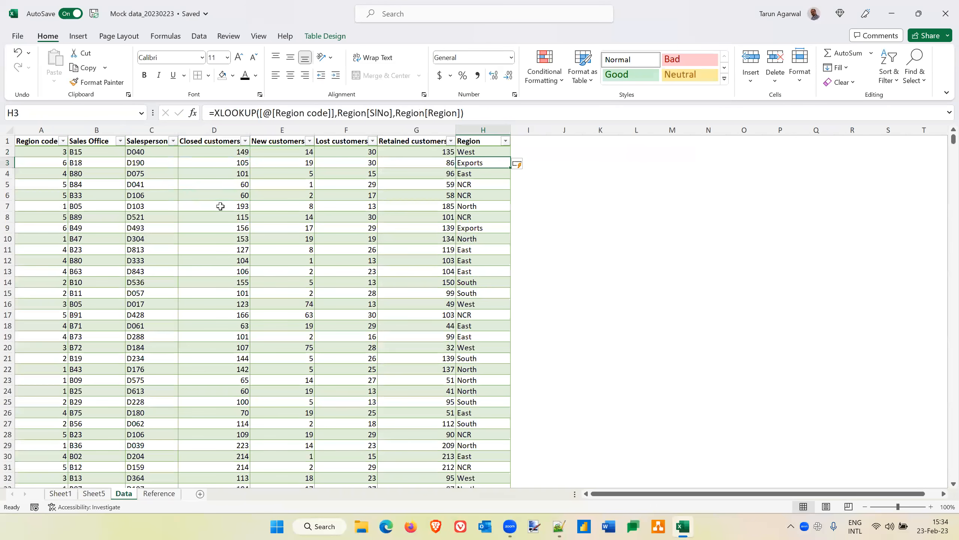
{"action": "key", "text": "Up"}
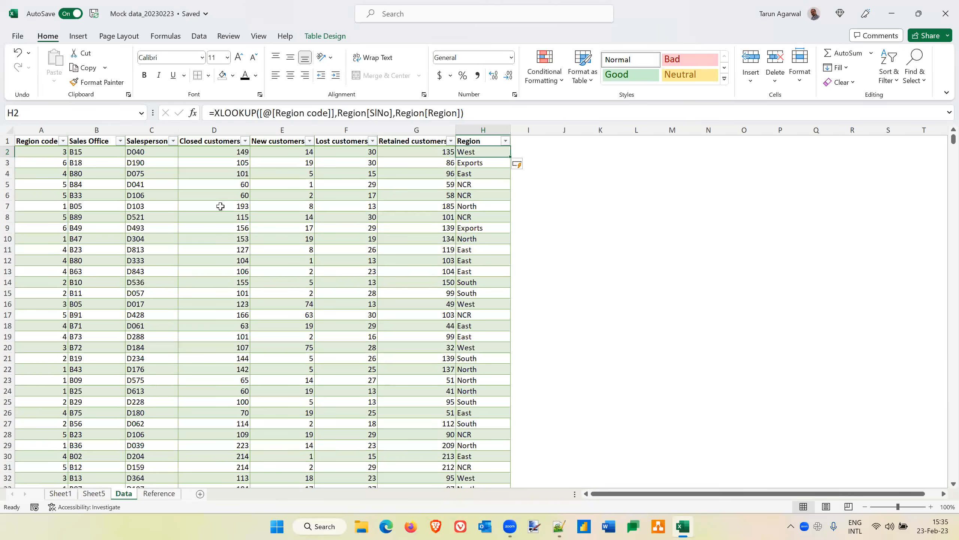
Clear the XLOOKUP formulas from the whole Region column and return to H2.
{"action": "scroll", "coordinate": [220, 206], "scroll_direction": "down", "scroll_amount": 3}
{"action": "scroll", "coordinate": [221, 206], "scroll_direction": "up", "scroll_amount": 3}
{"action": "key", "text": "ctrl+shift+Down"}
{"action": "key", "text": "Delete"}
{"action": "key", "text": "ctrl+Up"}
{"action": "key", "text": "Down"}
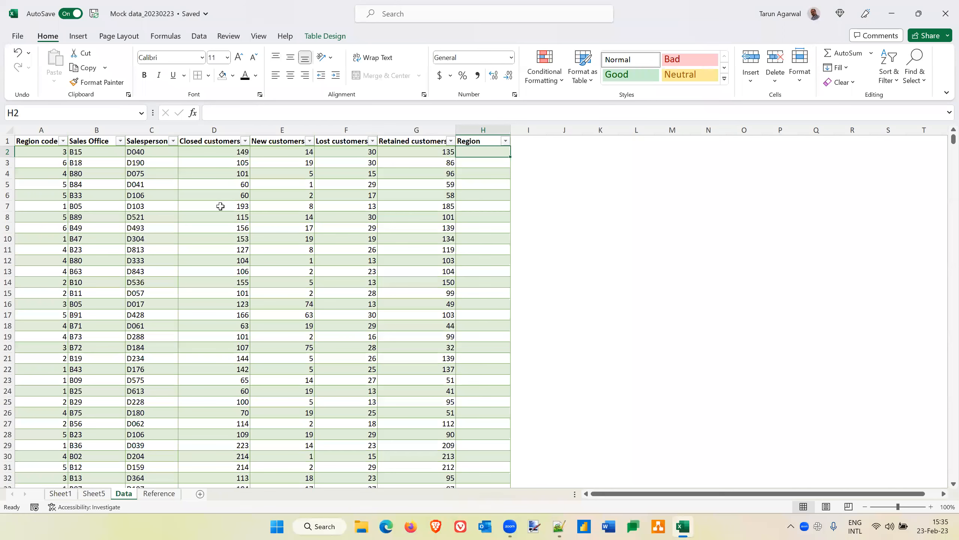
Fill the Region column from H2 with =XLOOKUP([@[Region code]],Region[SlNo],Region[Region]), taking both arrays from the Reference sheet.
{"action": "type", "text": "="}
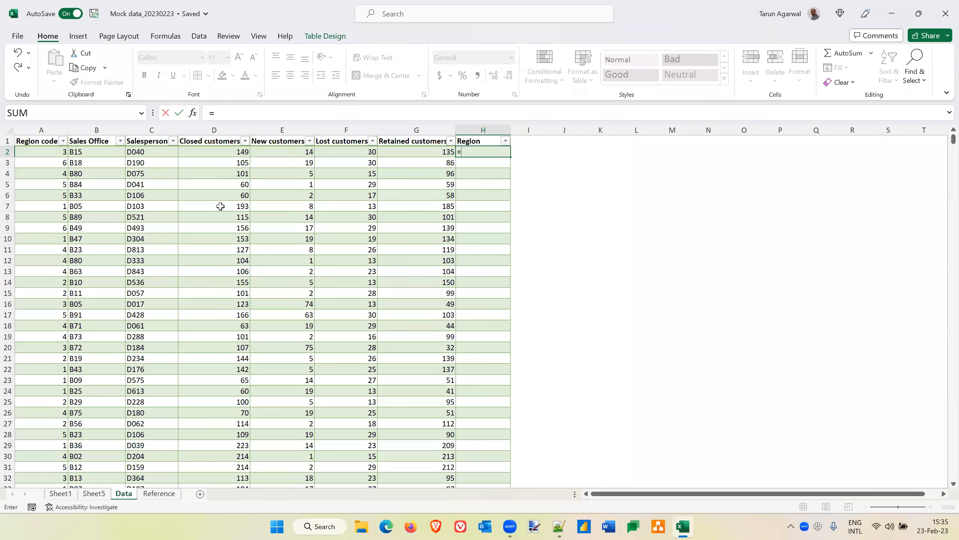
{"action": "type", "text": "xlookup"}
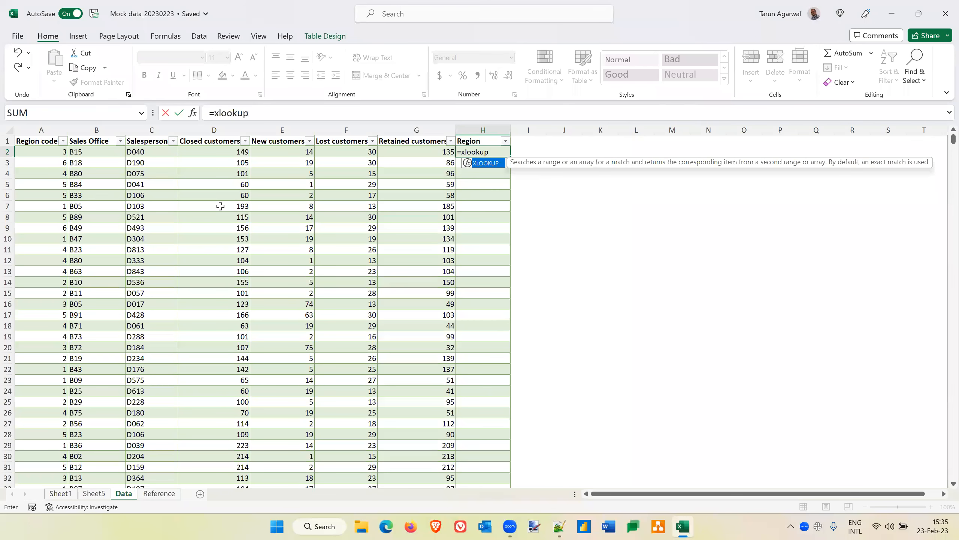
{"action": "key", "text": "Tab"}
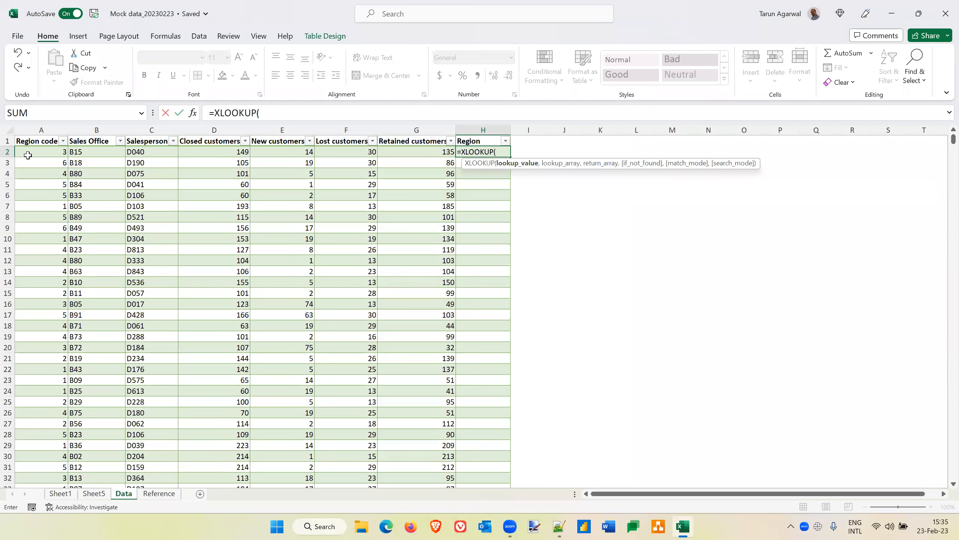
{"action": "left_click", "coordinate": [41, 151]}
{"action": "type", "text": ","}
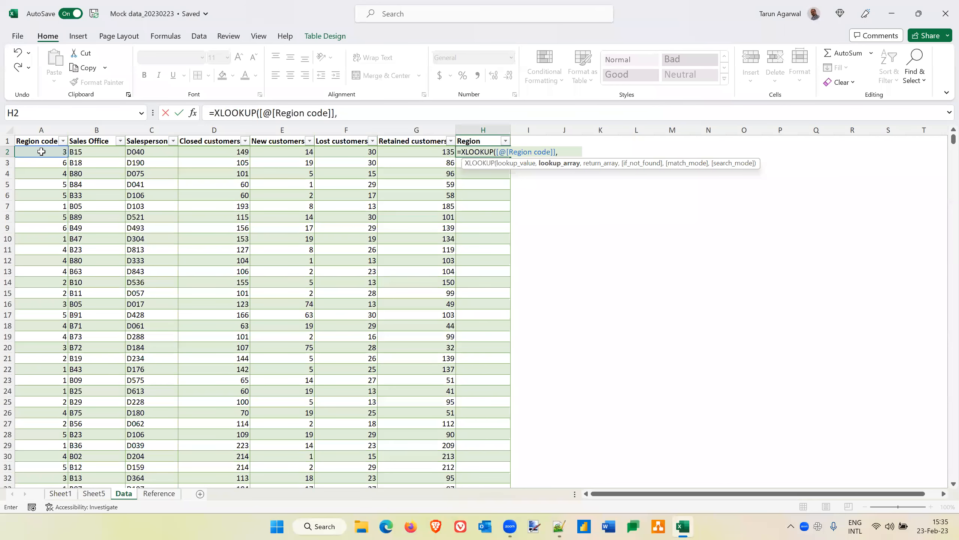
{"action": "left_click", "coordinate": [159, 493]}
{"action": "left_click_drag", "start_coordinate": [182, 150], "coordinate": [177, 204]}
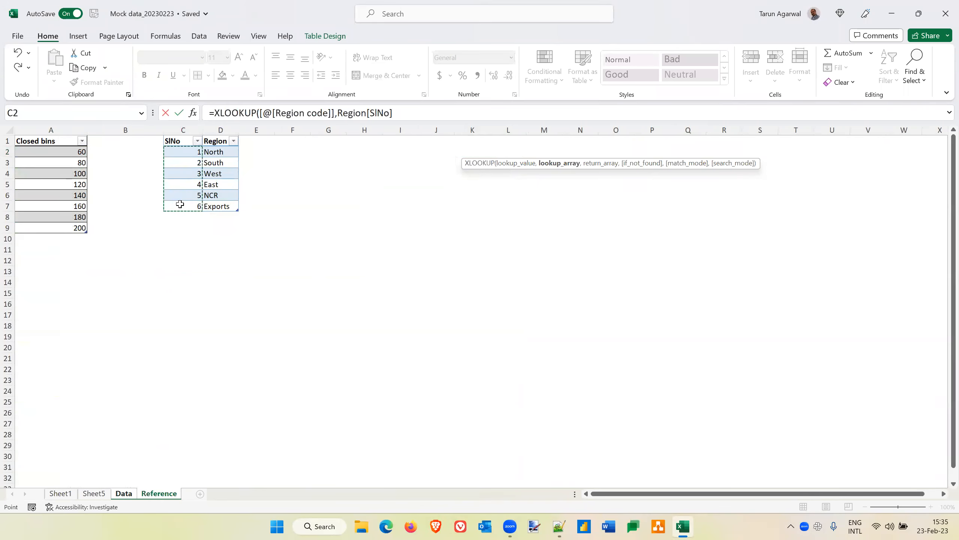
{"action": "type", "text": ","}
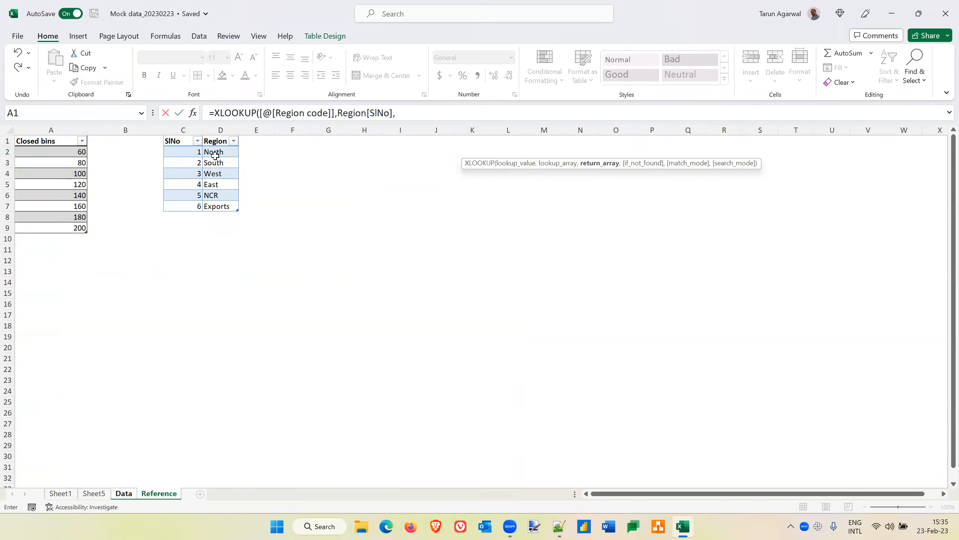
{"action": "left_click_drag", "start_coordinate": [215, 155], "coordinate": [219, 209]}
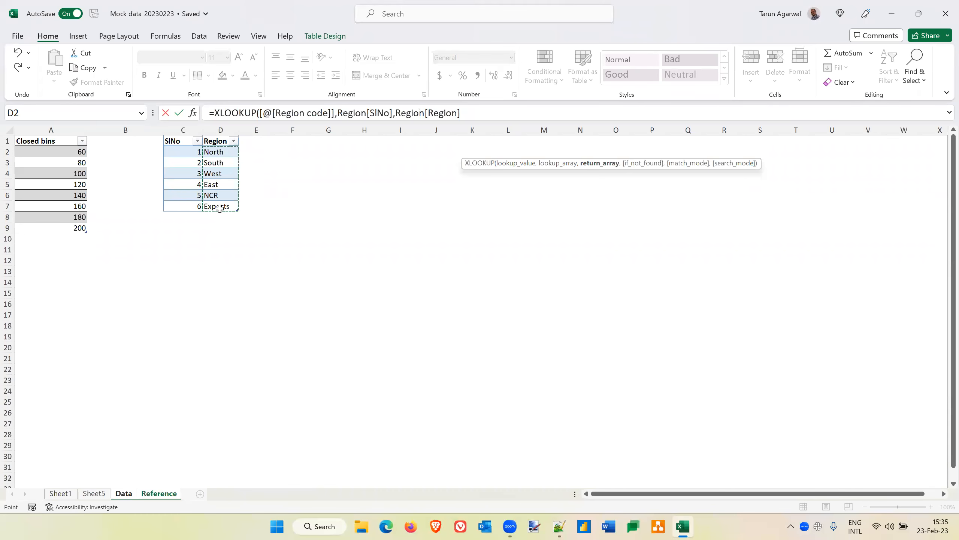
{"action": "type", "text": ")"}
{"action": "key", "text": "Return"}
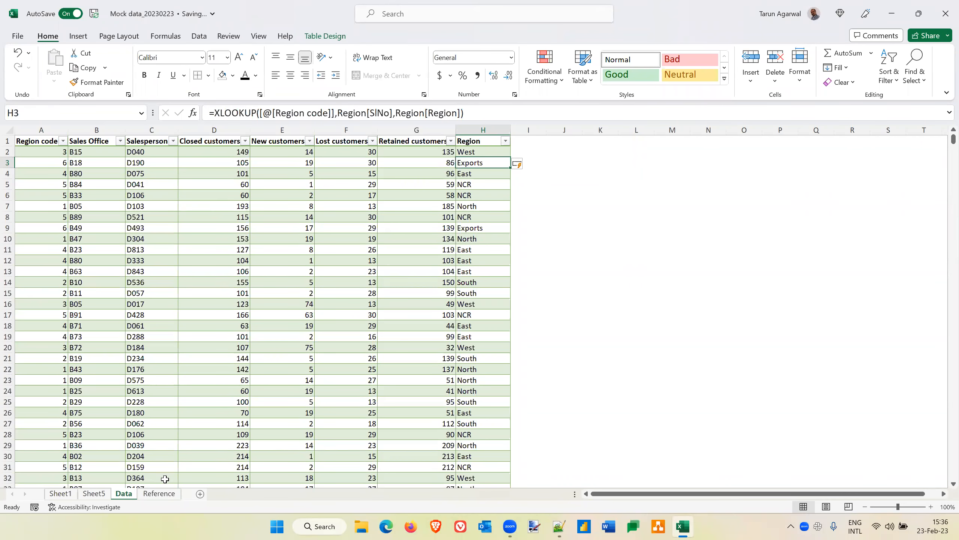
Copy the SlNo and Region table C1:D7 on the Reference sheet and paste it at A13.
{"action": "left_click", "coordinate": [159, 493]}
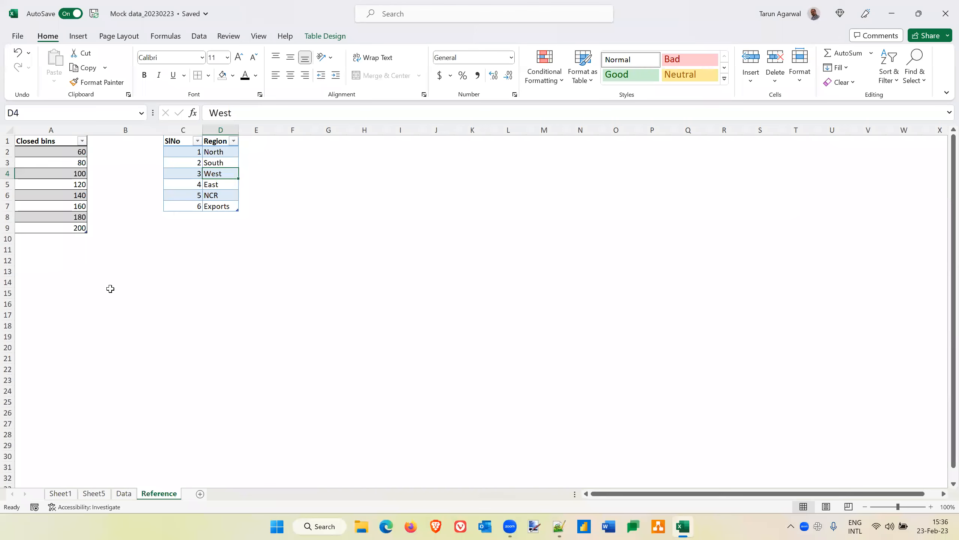
{"action": "left_click_drag", "start_coordinate": [182, 140], "coordinate": [222, 206]}
{"action": "key", "text": "ctrl+c"}
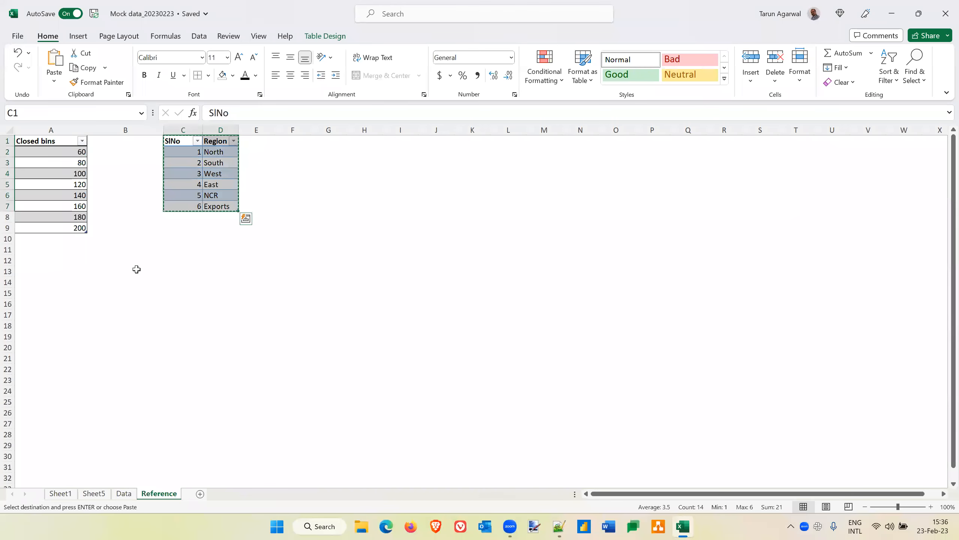
{"action": "left_click", "coordinate": [64, 273]}
{"action": "key", "text": "ctrl+v"}
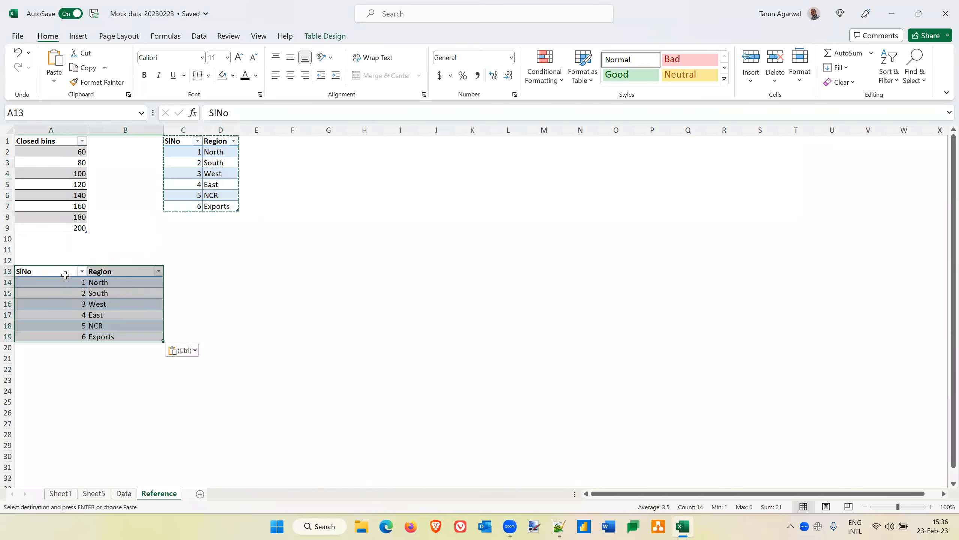
Rename the pasted table at A13 as SalesOffice.
{"action": "left_click", "coordinate": [118, 269]}
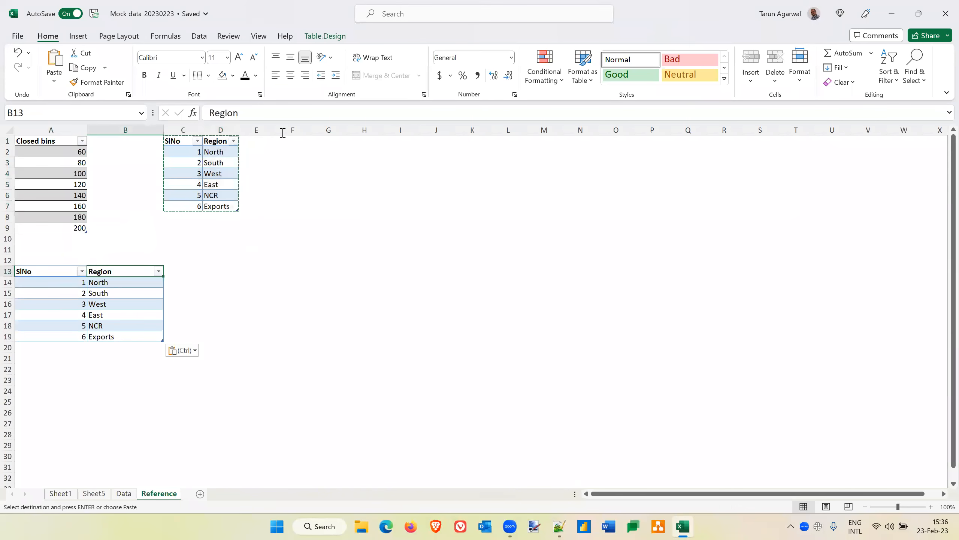
{"action": "left_click", "coordinate": [325, 36]}
{"action": "left_click_drag", "start_coordinate": [40, 66], "coordinate": [3, 70]}
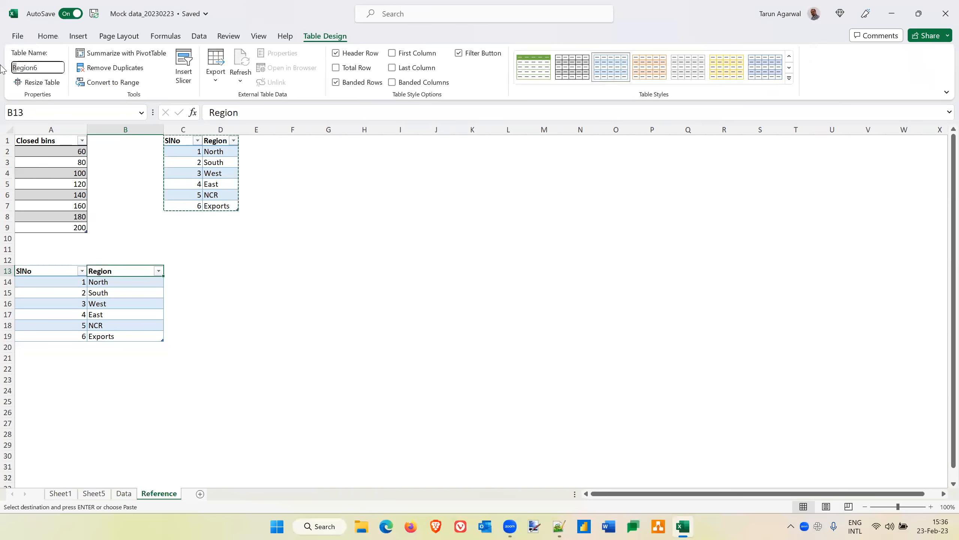
{"action": "left_click", "coordinate": [44, 66]}
{"action": "type", "text": "SAle"}
{"action": "key", "text": "BackSpace"}
{"action": "key", "text": "BackSpace"}
{"action": "key", "text": "BackSpace"}
{"action": "type", "text": "alesOffice"}
{"action": "key", "text": "Return"}
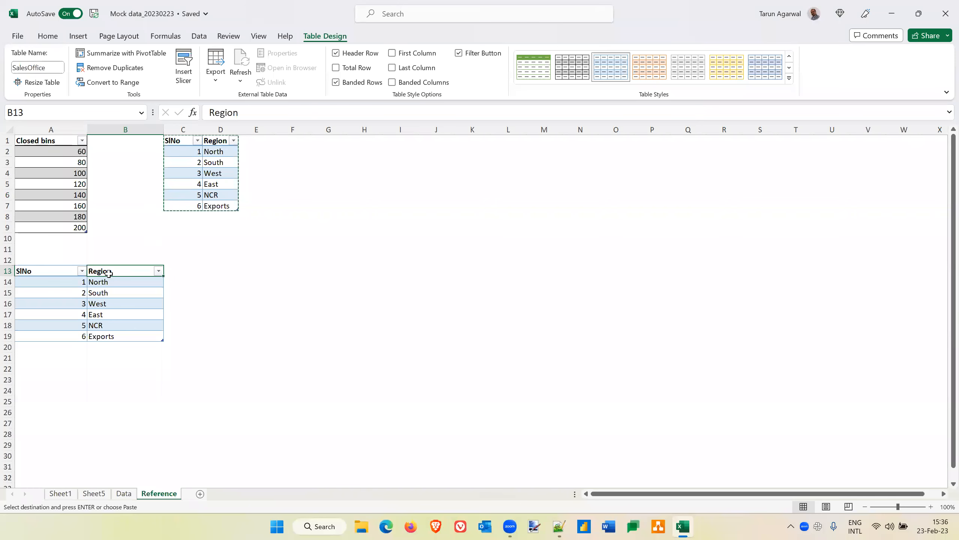
Change the pasted table's second column header in B13 to Sales Office.
{"action": "type", "text": "SalesOf"}
{"action": "key", "text": "BackSpace"}
{"action": "key", "text": "BackSpace"}
{"action": "type", "text": "Office"}
{"action": "key", "text": "Return"}
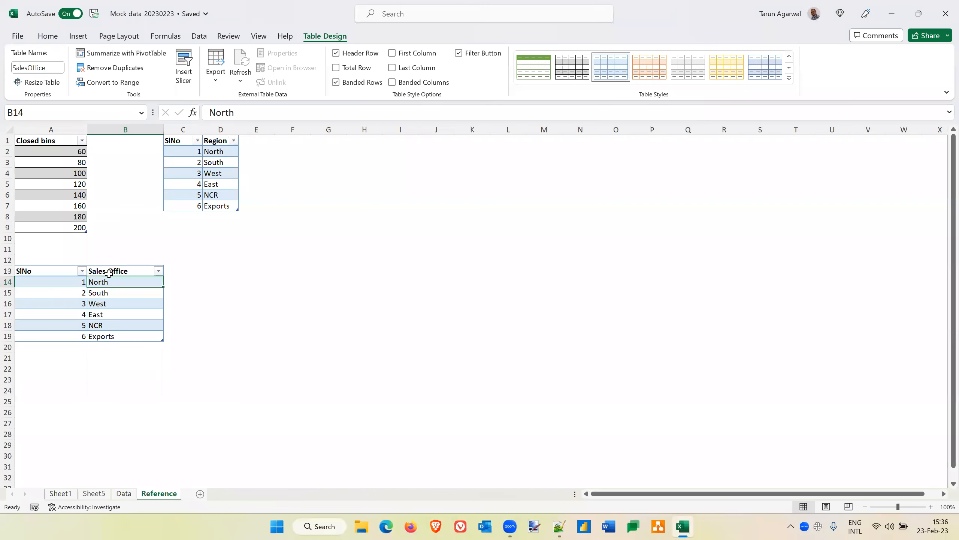
Clear the region names from B14:B19 under the Sales Office header and return to B14.
{"action": "key", "text": "shift+Down"}
{"action": "key", "text": "shift+Down"}
{"action": "key", "text": "shift+Down"}
{"action": "key", "text": "shift+Down"}
{"action": "key", "text": "shift+Down"}
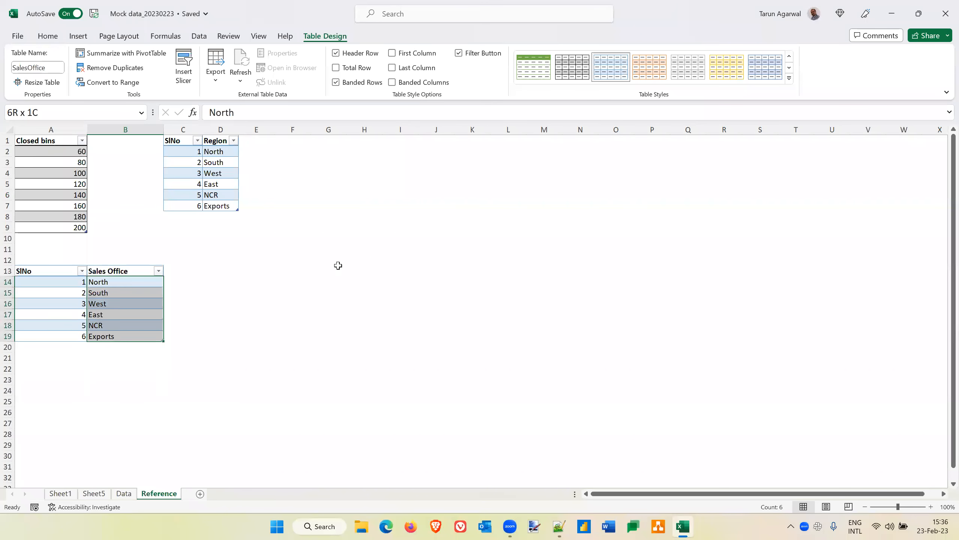
{"action": "key", "text": "Delete"}
{"action": "key", "text": "Up"}
{"action": "key", "text": "Down"}
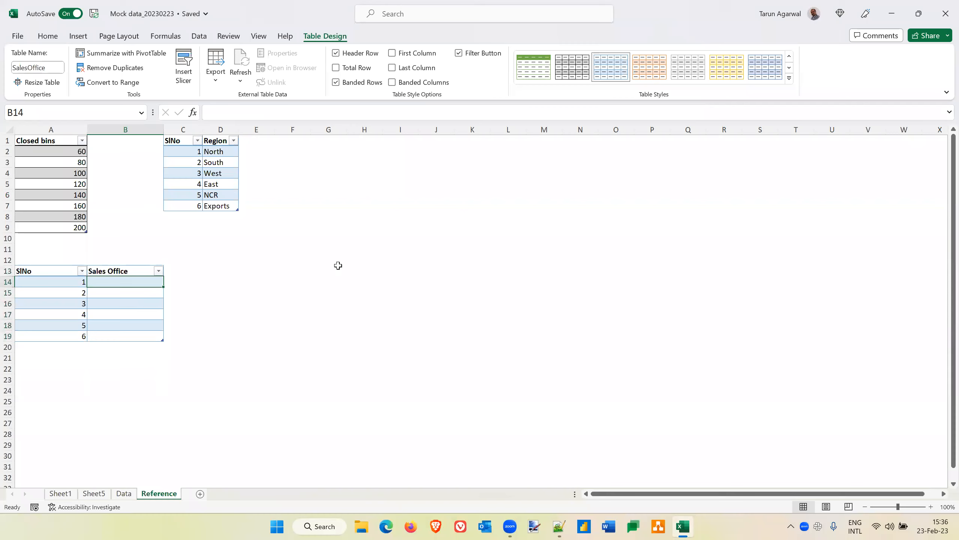
Copy all Sales Office codes on the Data sheet, from B2 down to B80000.
{"action": "left_click", "coordinate": [123, 493]}
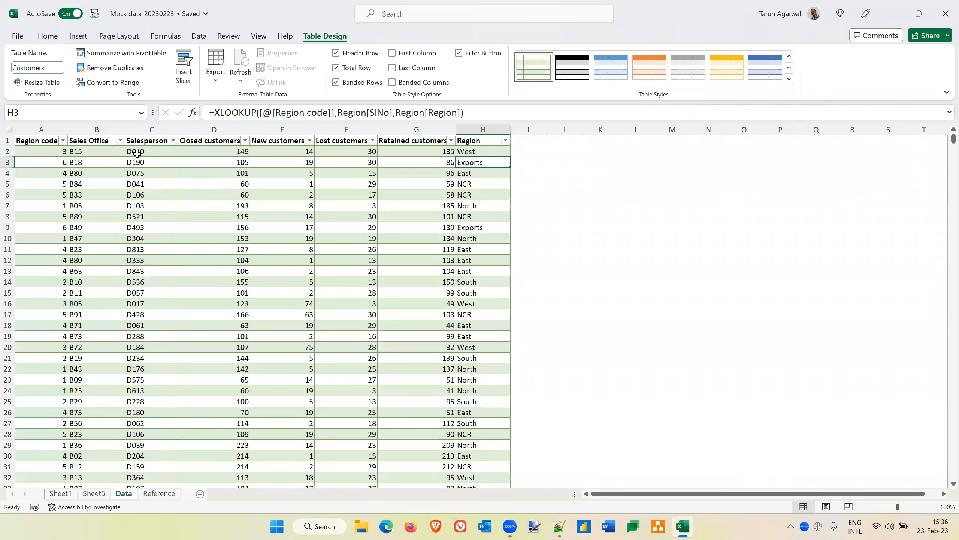
{"action": "left_click", "coordinate": [91, 153]}
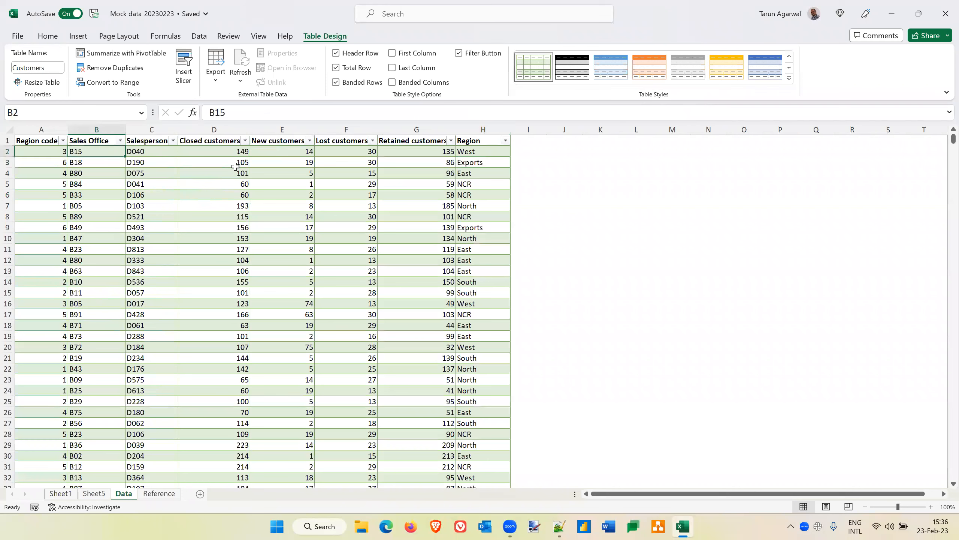
{"action": "key", "text": "Up"}
{"action": "key", "text": "Down"}
{"action": "key", "text": "alt+shift"}
{"action": "key", "text": "Up"}
{"action": "key", "text": "Down"}
{"action": "key", "text": "ctrl+shift+Down"}
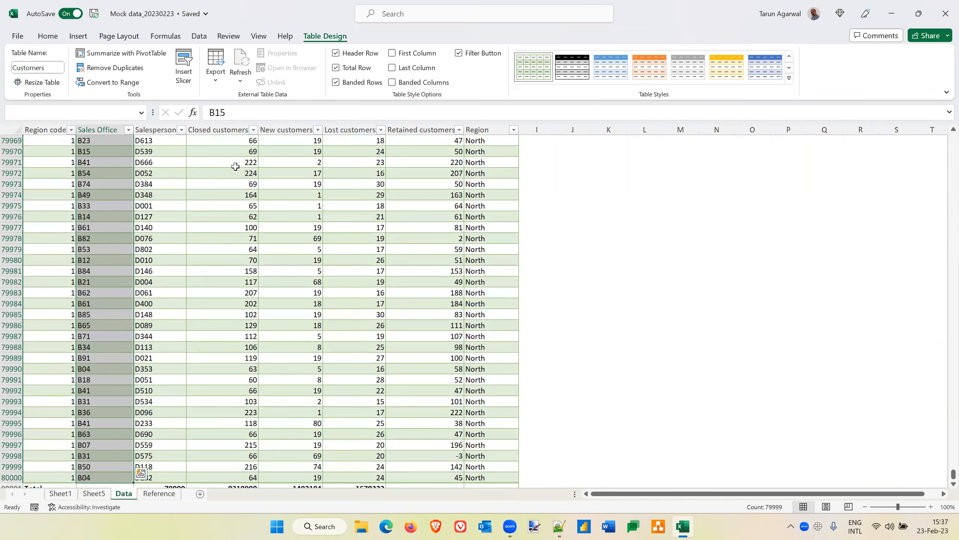
{"action": "key", "text": "ctrl+c"}
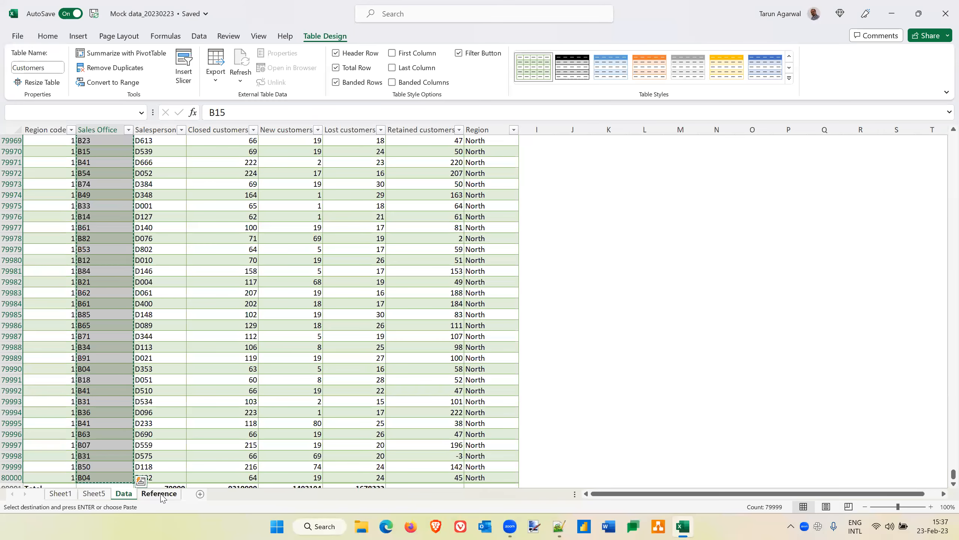
Add a new worksheet and paste the copied sales office codes at A1 as values only.
{"action": "left_click", "coordinate": [200, 493]}
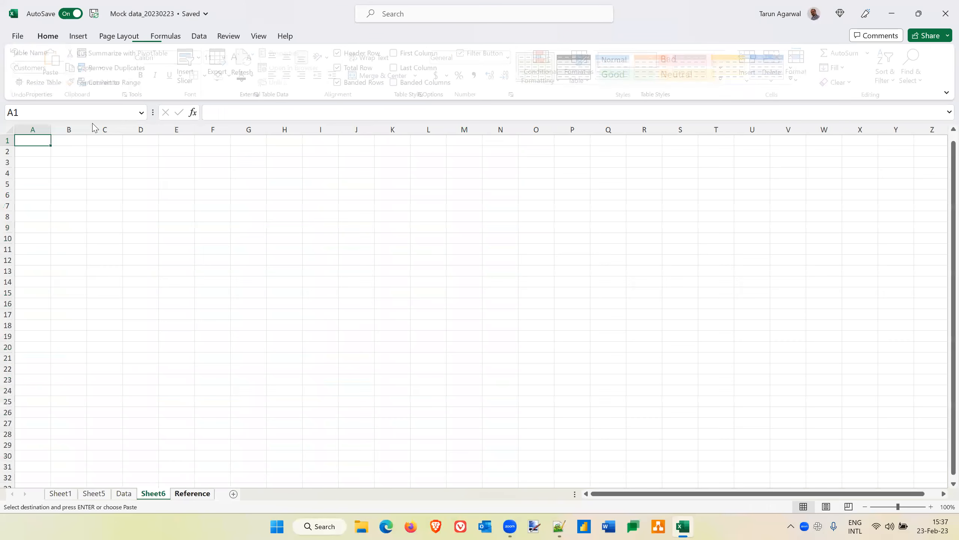
{"action": "left_click", "coordinate": [54, 81]}
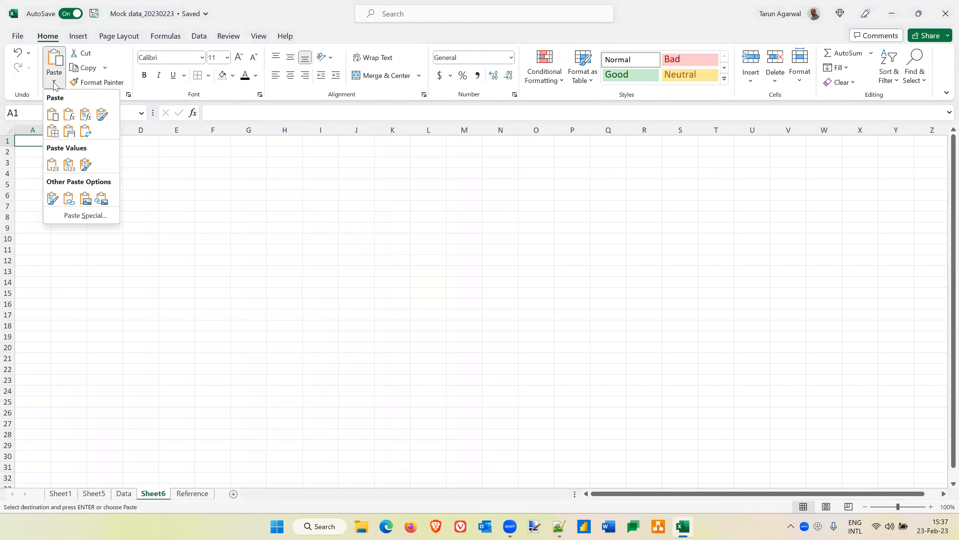
{"action": "left_click", "coordinate": [52, 164]}
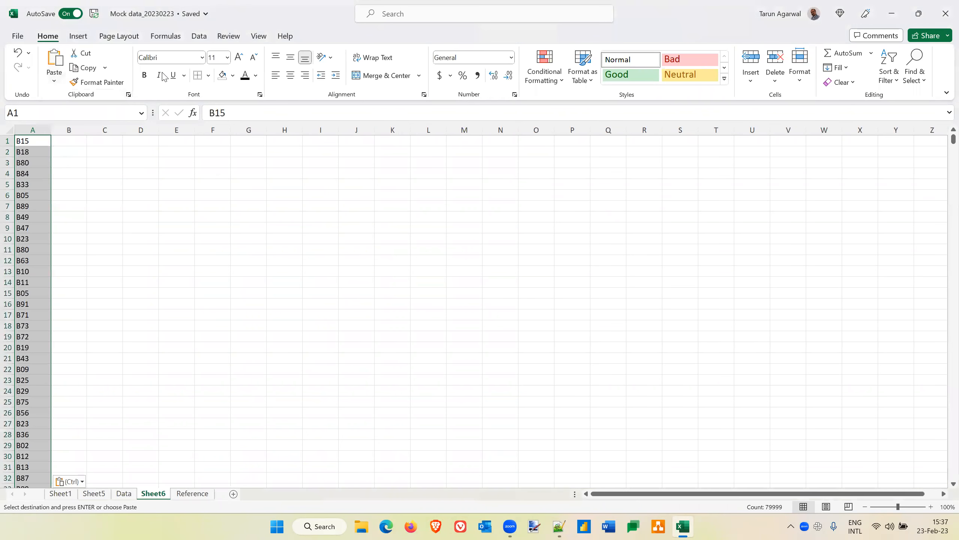
Remove duplicate codes from column A of the new sheet, treating the data as having no headers.
{"action": "left_click", "coordinate": [197, 38]}
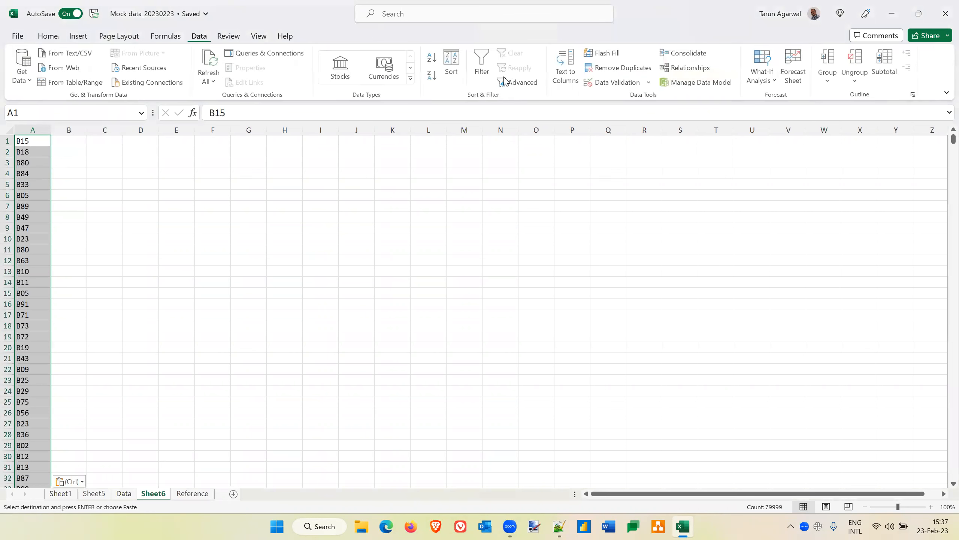
{"action": "left_click", "coordinate": [629, 69]}
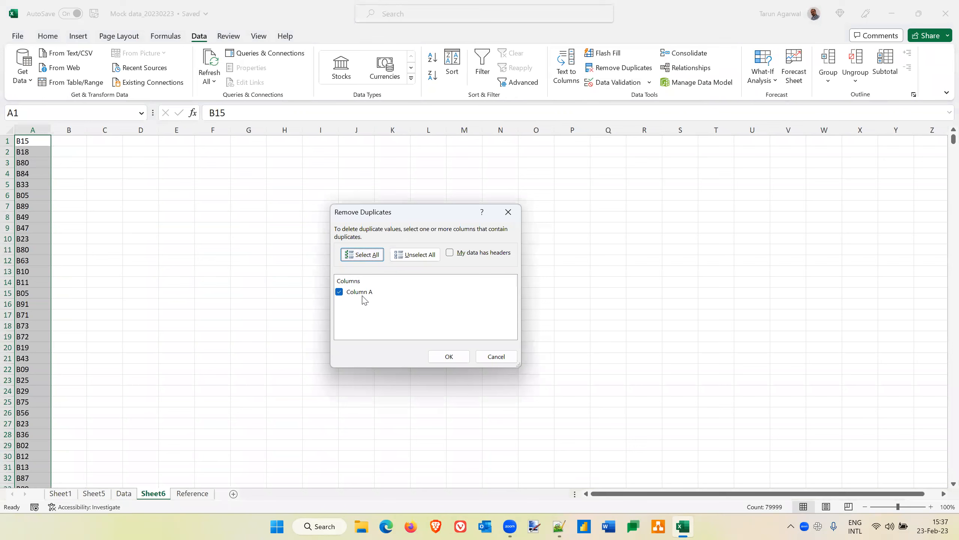
{"action": "left_click", "coordinate": [460, 360]}
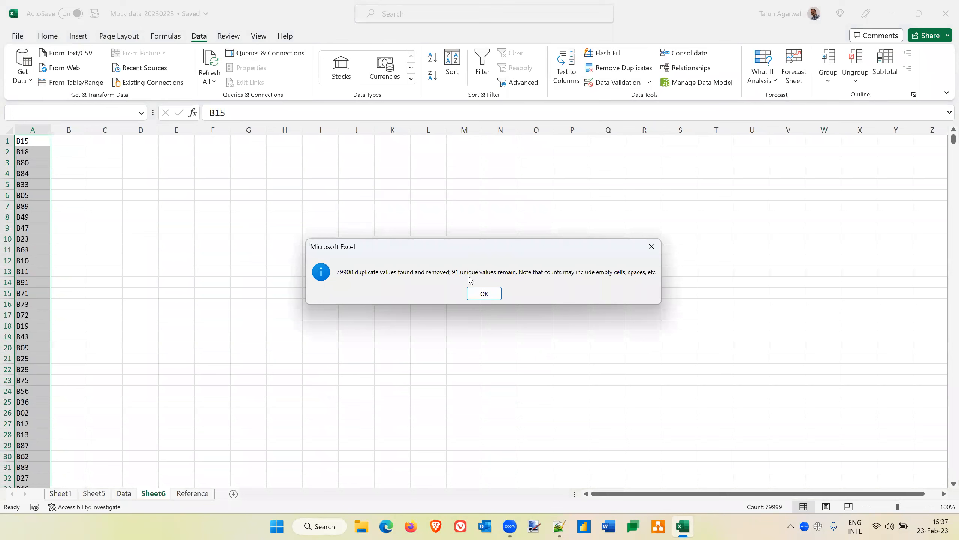
{"action": "left_click", "coordinate": [485, 294]}
Sort the unique sales office codes in column A from A to Z.
{"action": "left_click", "coordinate": [33, 141]}
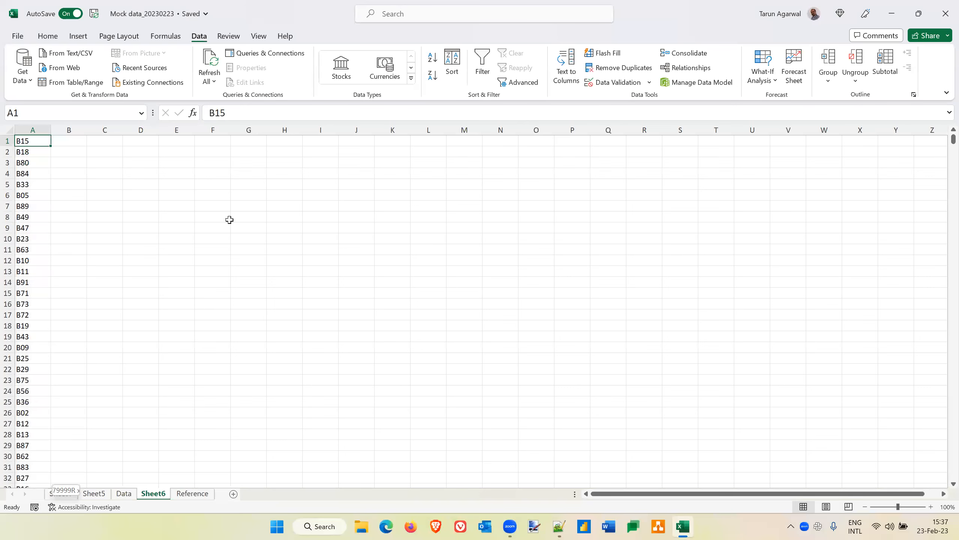
{"action": "key", "text": "ctrl+shift+Down"}
{"action": "key", "text": "ctrl+Home"}
{"action": "key", "text": "ctrl+shift+Down"}
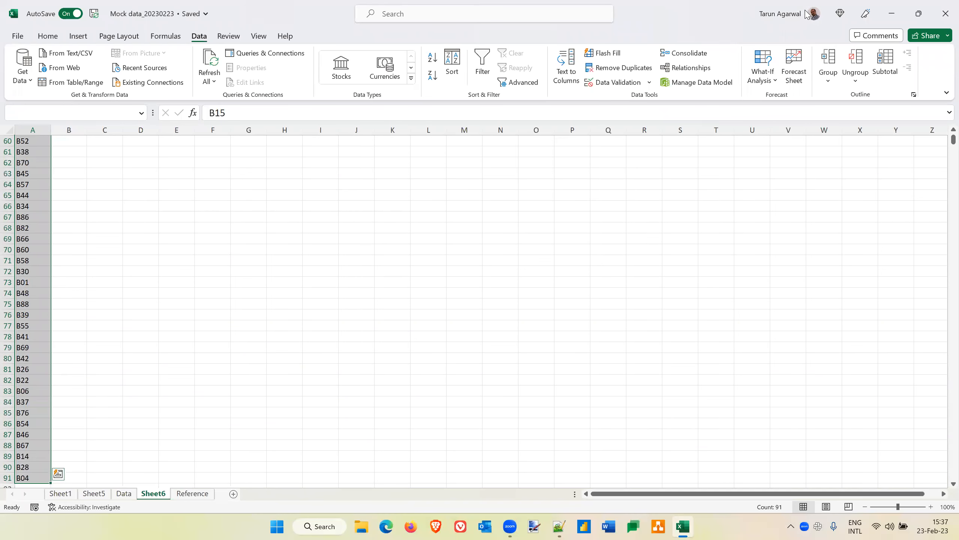
{"action": "left_click", "coordinate": [892, 14]}
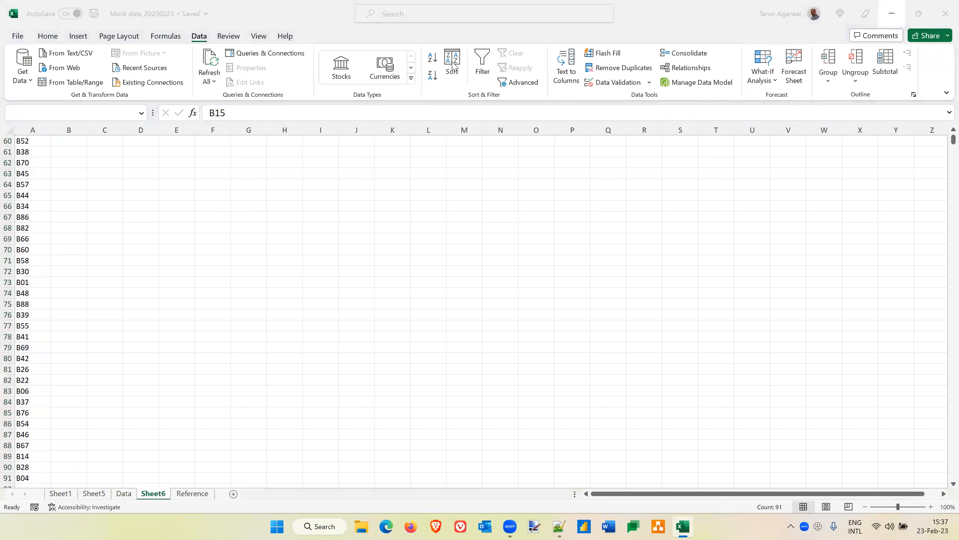
{"action": "left_click", "coordinate": [434, 60]}
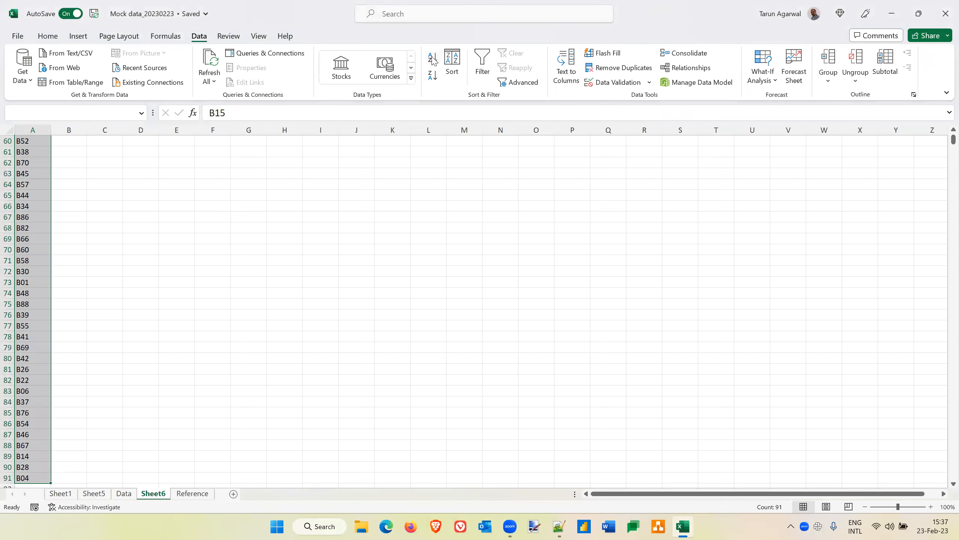
{"action": "left_click", "coordinate": [433, 60]}
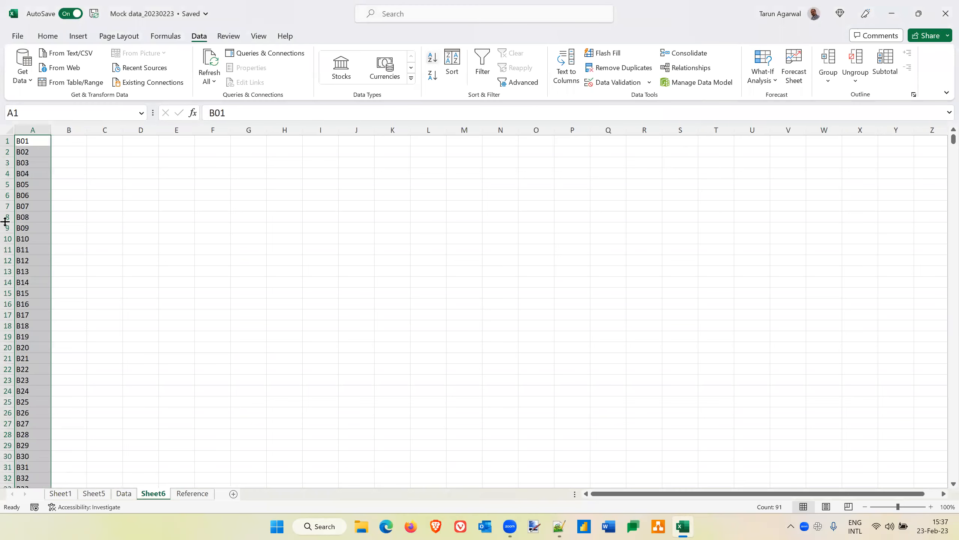
Copy the sorted list of sales office codes in A1:A91.
{"action": "left_click", "coordinate": [42, 139]}
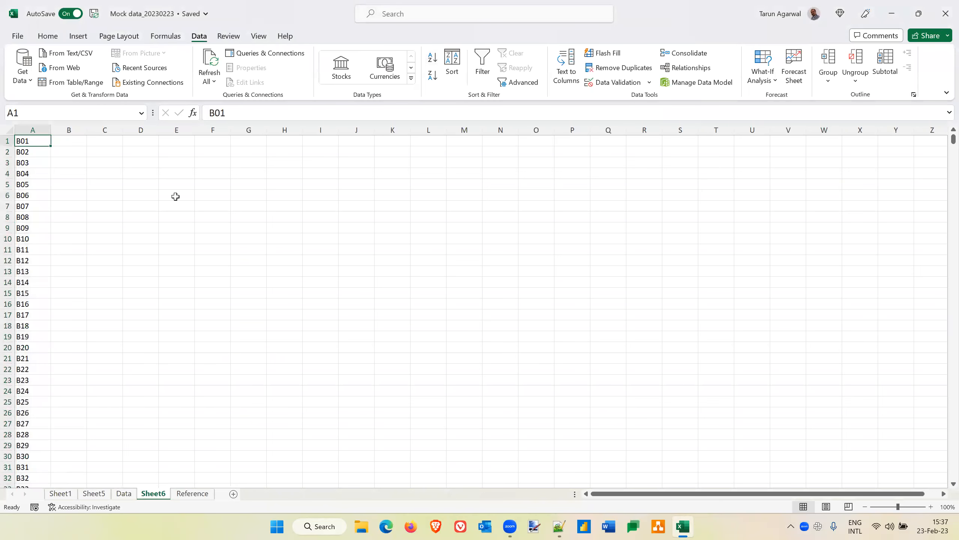
{"action": "key", "text": "ctrl+shift+Down"}
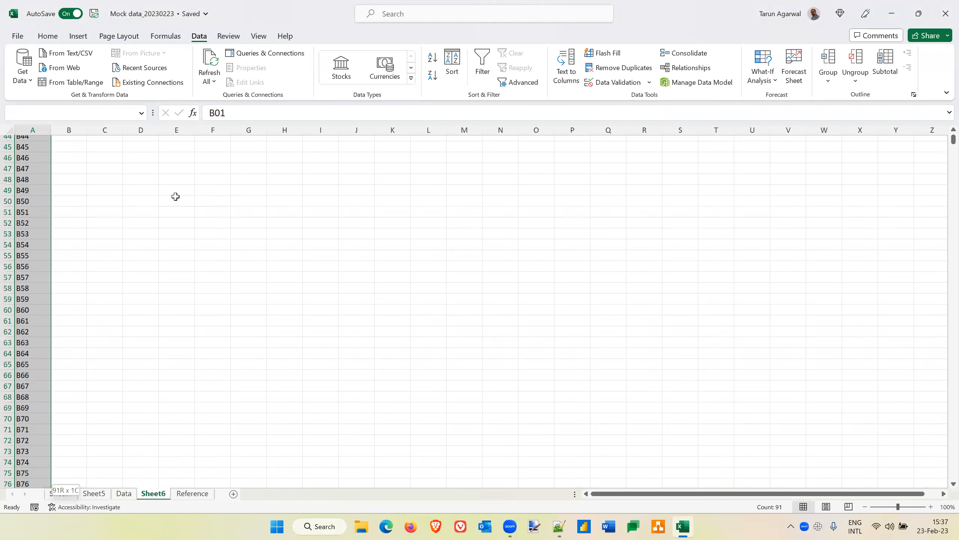
{"action": "key", "text": "ctrl+c"}
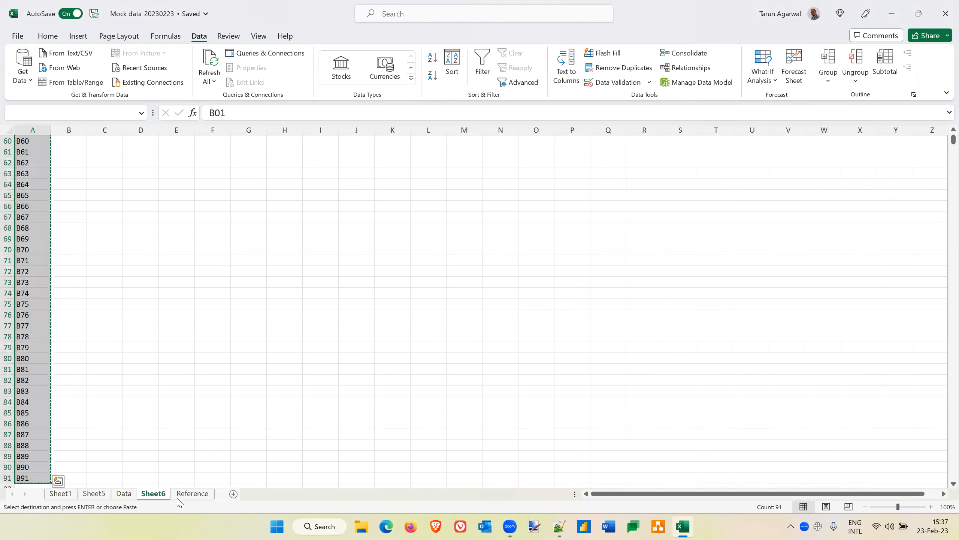
Paste the copied sales office codes into the Sales Office column of the Reference sheet, starting at B14.
{"action": "left_click", "coordinate": [125, 494]}
{"action": "left_click", "coordinate": [192, 494]}
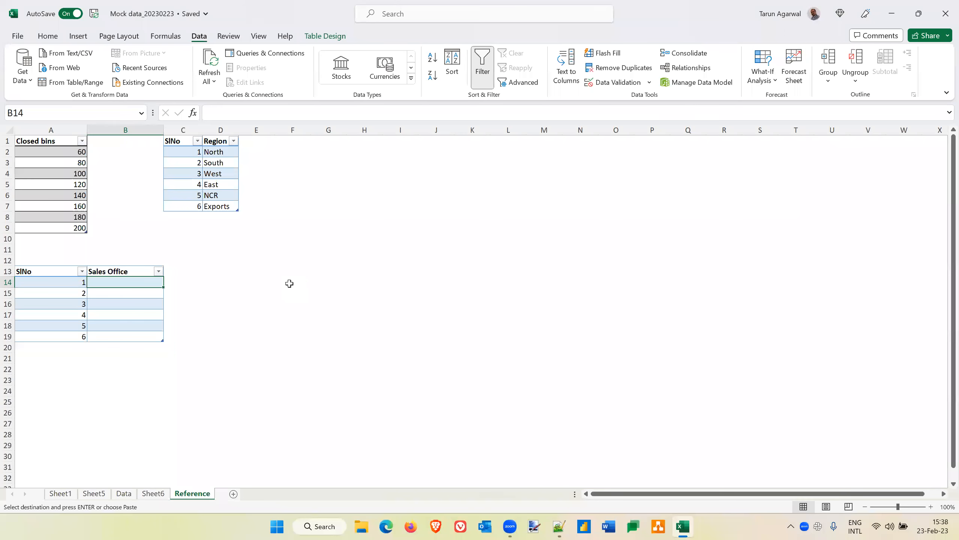
{"action": "key", "text": "ctrl+shift+Down"}
{"action": "key", "text": "ctrl+v"}
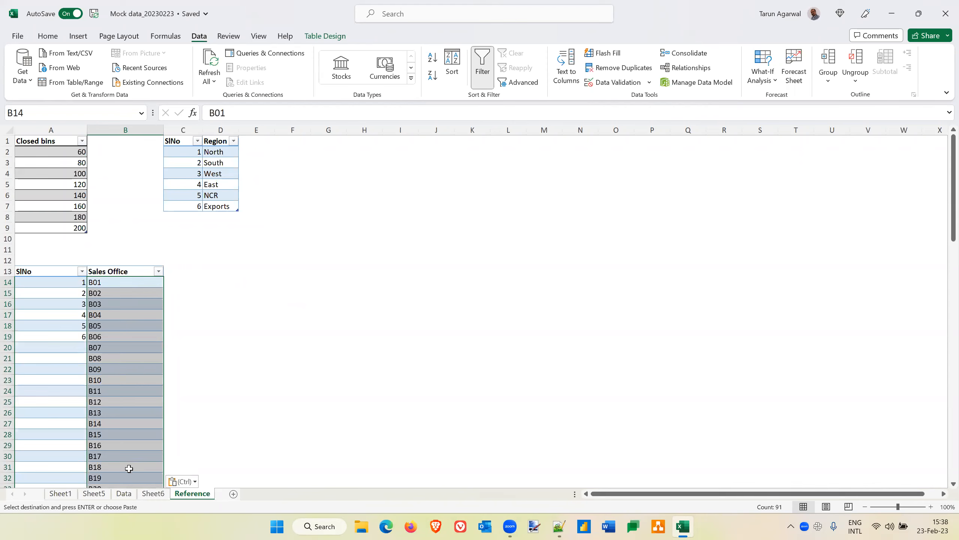
{"action": "scroll", "coordinate": [129, 468], "scroll_direction": "down", "scroll_amount": 20}
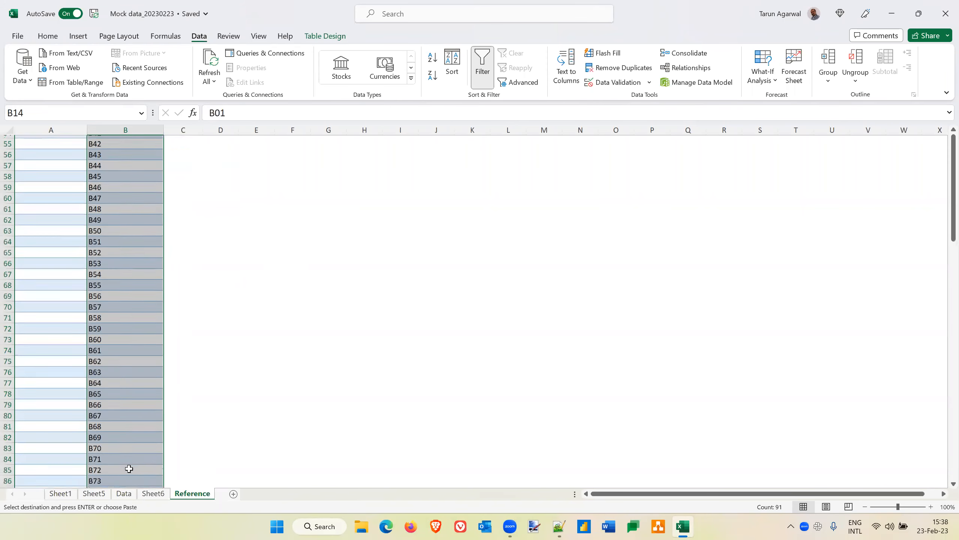
{"action": "scroll", "coordinate": [129, 468], "scroll_direction": "up", "scroll_amount": 20}
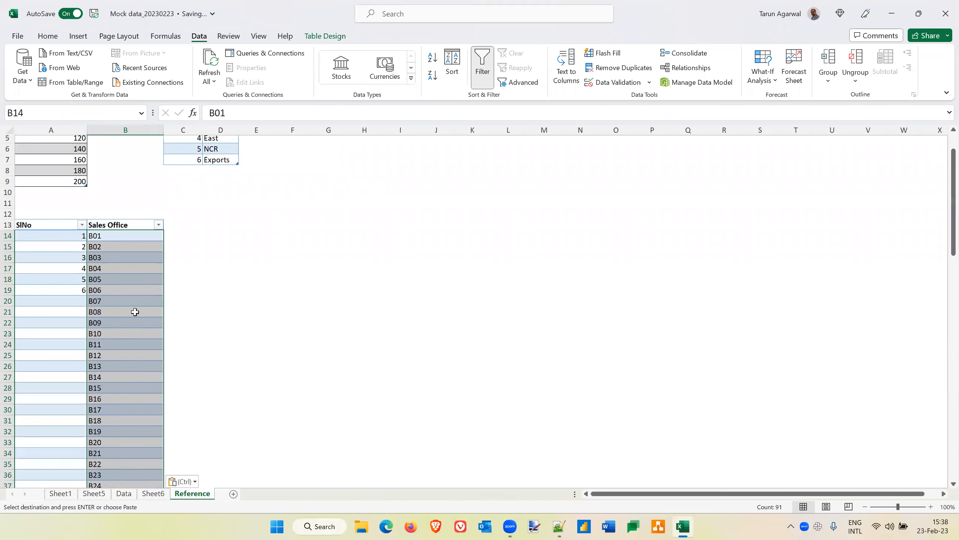
Extend the SlNo numbering from 5 and 6 in A18:A19 down to 91 in A104, alongside the sales office codes.
{"action": "left_click", "coordinate": [70, 279]}
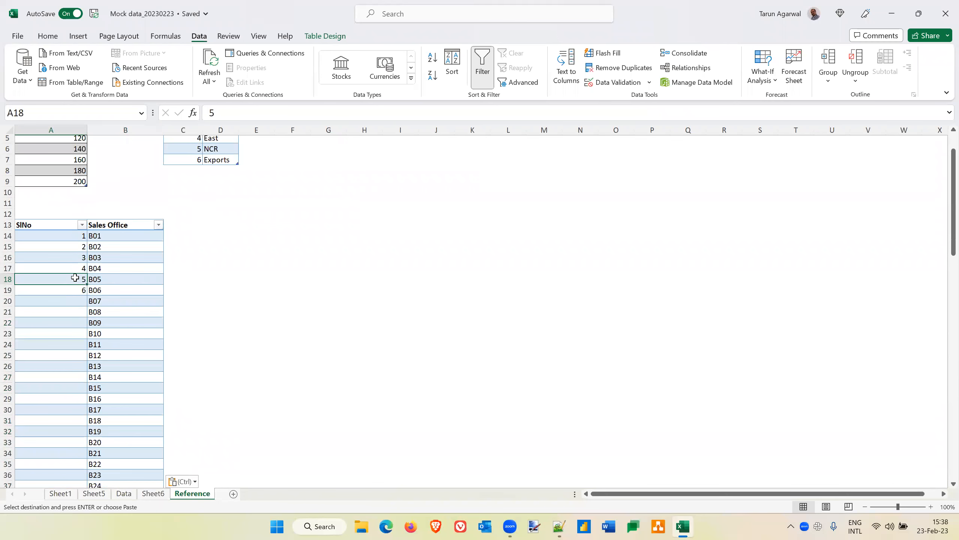
{"action": "left_click_drag", "start_coordinate": [76, 281], "coordinate": [80, 288]}
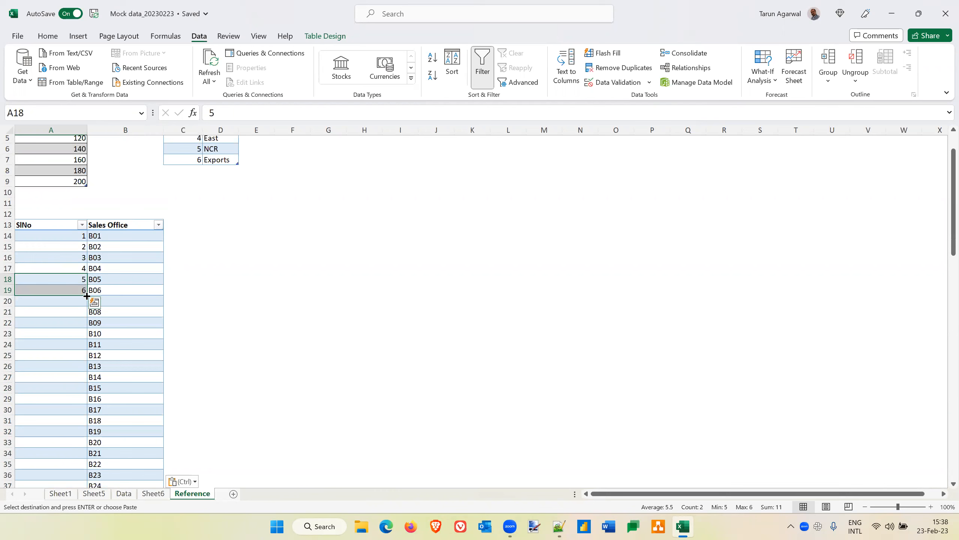
{"action": "double_click", "coordinate": [87, 296]}
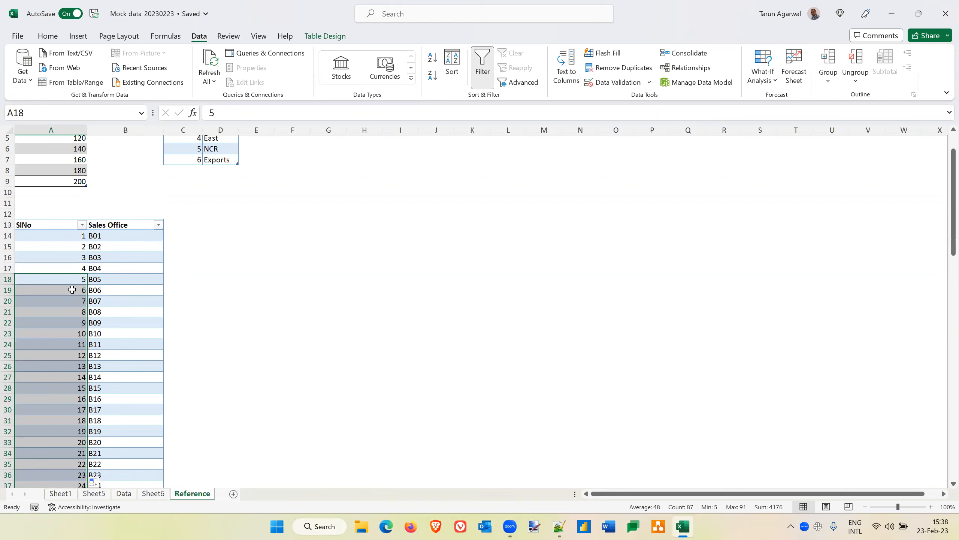
{"action": "scroll", "coordinate": [68, 386], "scroll_direction": "down", "scroll_amount": 4}
{"action": "scroll", "coordinate": [69, 386], "scroll_direction": "down", "scroll_amount": 20}
{"action": "scroll", "coordinate": [68, 386], "scroll_direction": "up", "scroll_amount": 6}
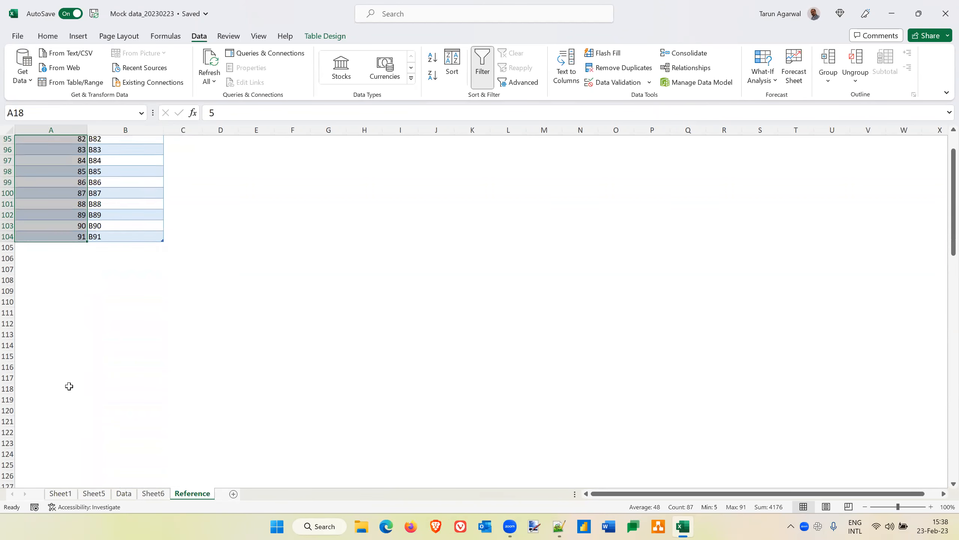
{"action": "left_click", "coordinate": [77, 236]}
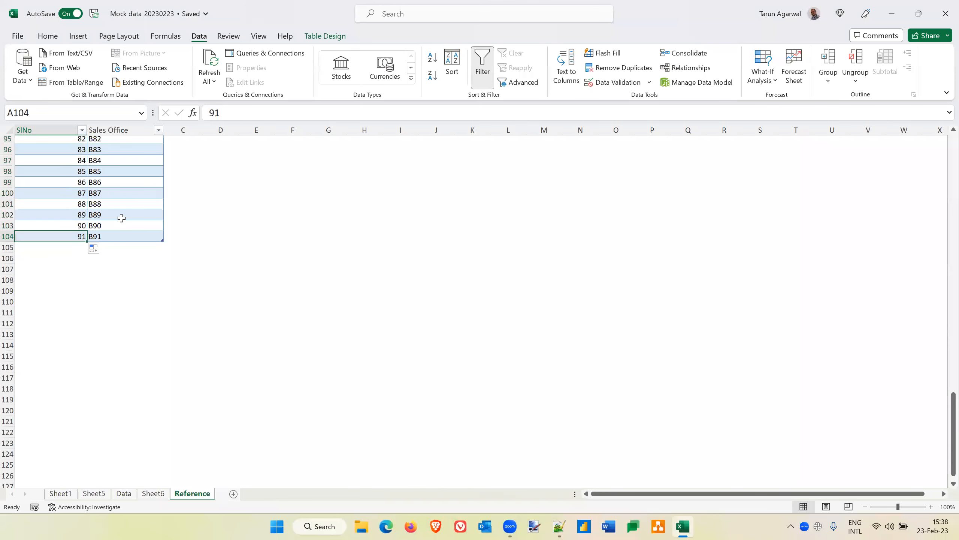
{"action": "scroll", "coordinate": [122, 218], "scroll_direction": "up", "scroll_amount": 17}
{"action": "scroll", "coordinate": [122, 219], "scroll_direction": "up", "scroll_amount": 13}
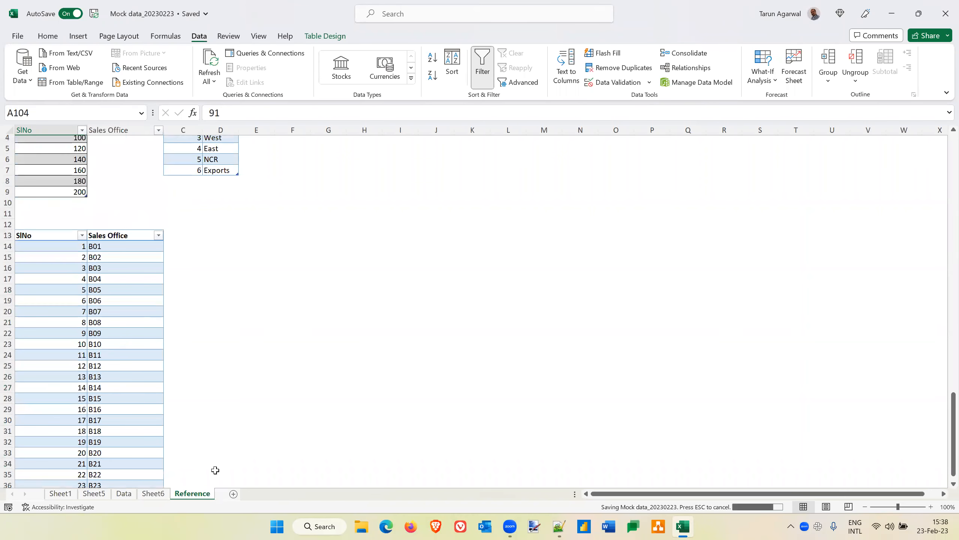
Clear all the Region column's formulas on the Data sheet, from H2 down to the last record.
{"action": "left_click", "coordinate": [124, 494]}
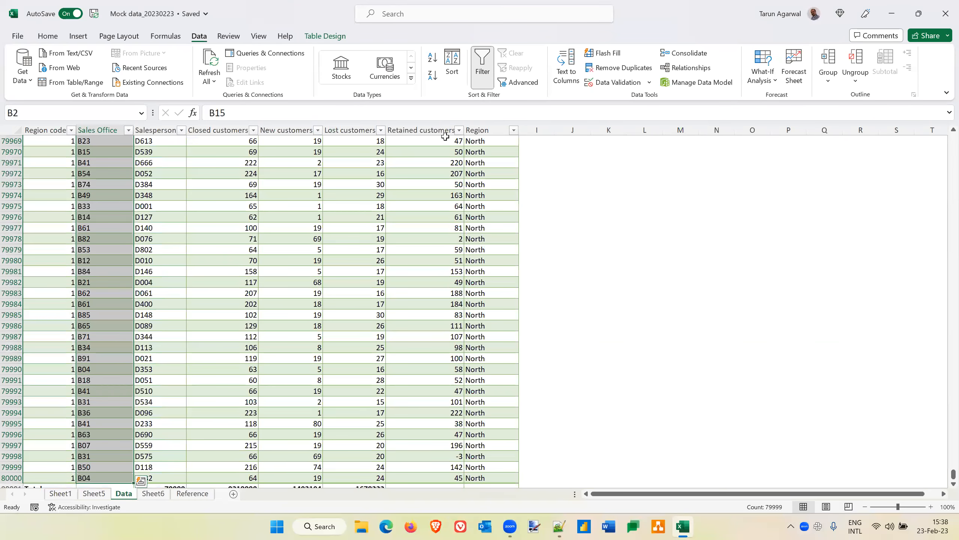
{"action": "left_click", "coordinate": [478, 141]}
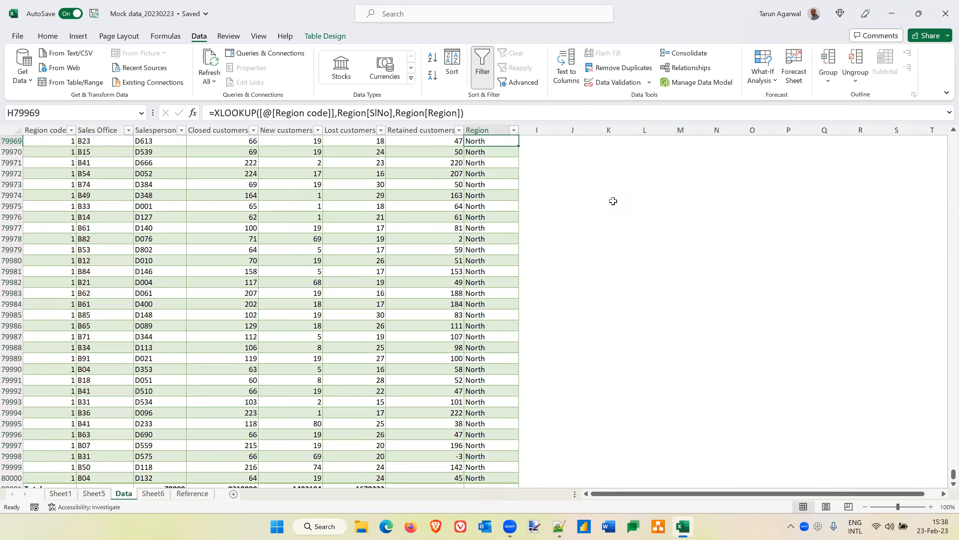
{"action": "key", "text": "ctrl+Home"}
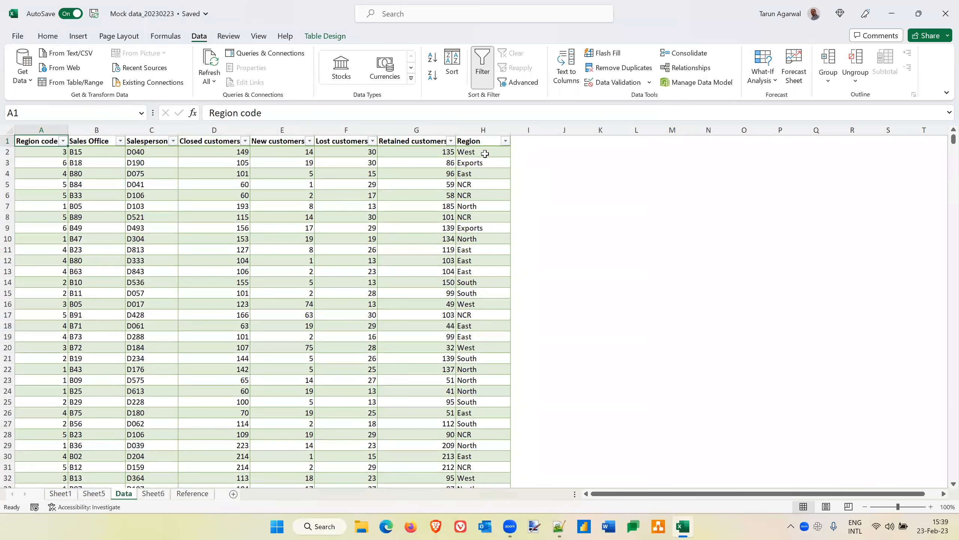
{"action": "left_click", "coordinate": [483, 153]}
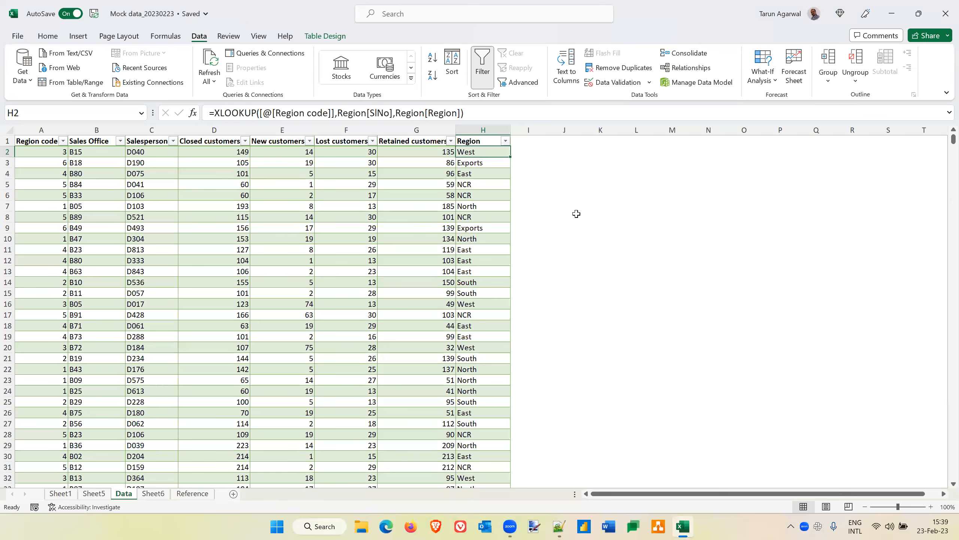
{"action": "key", "text": "ctrl+shift+Down"}
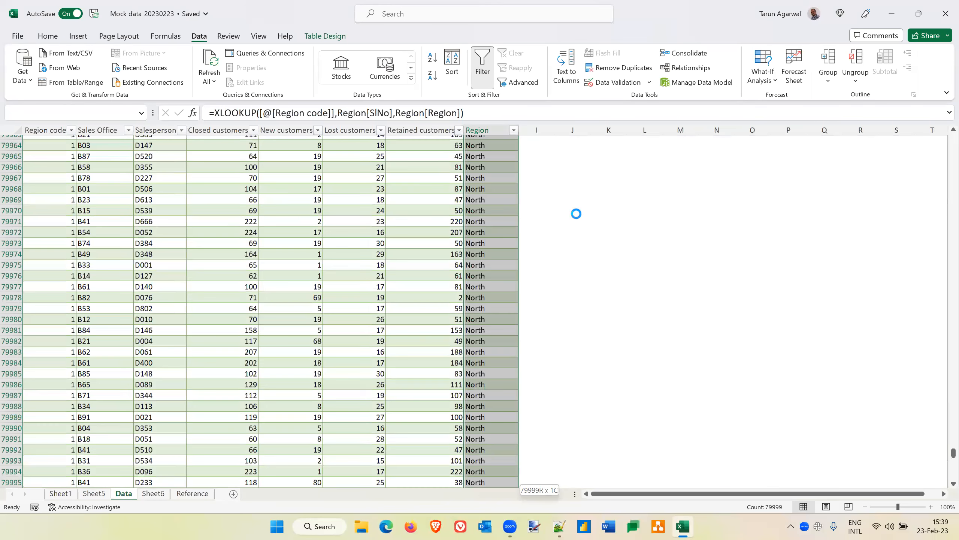
{"action": "key", "text": "ctrl+BackSpace"}
{"action": "key", "text": "Delete"}
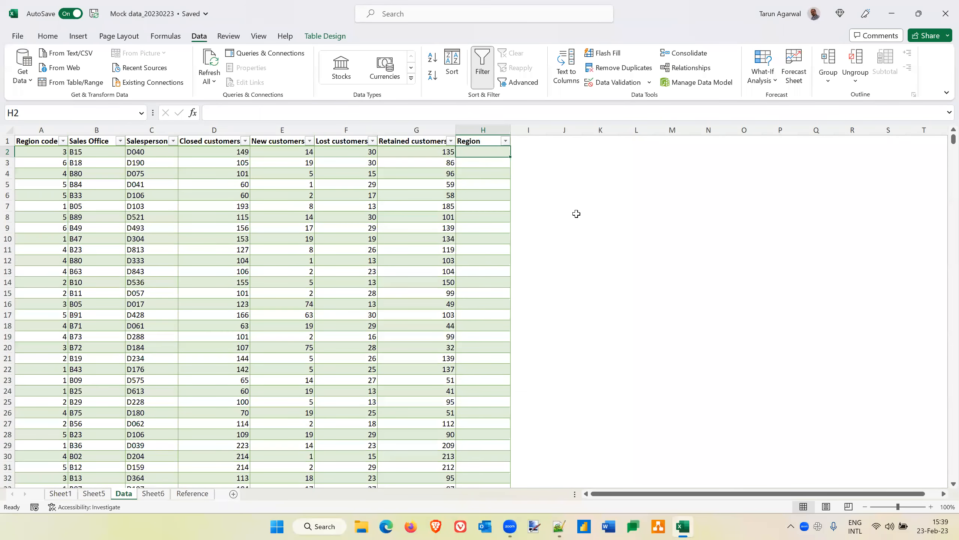
Enter =XLOOKUP([@[Region code]],SalesOffice[SlNo],Region[Region]) in H2 to fill the Data table's Region column.
{"action": "type", "text": "=xlook"}
{"action": "key", "text": "Tab"}
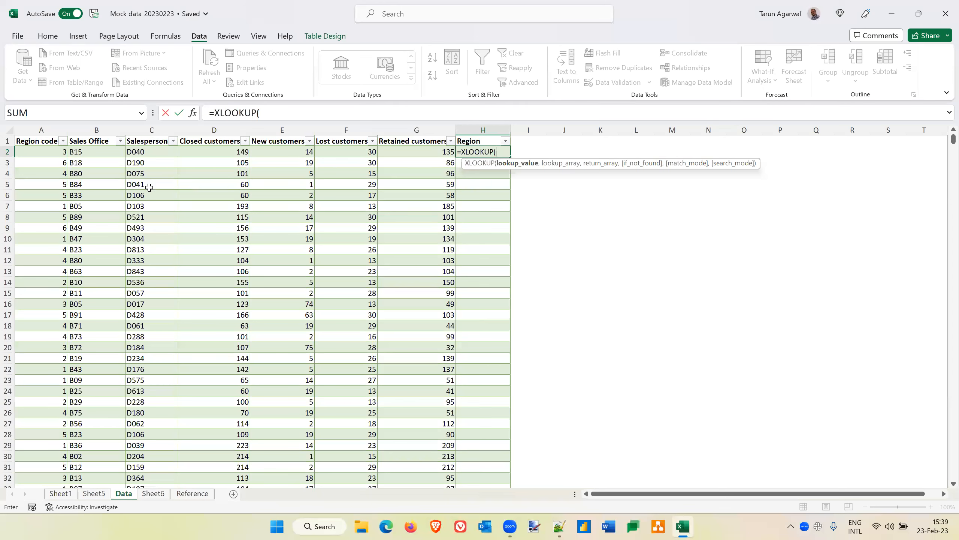
{"action": "left_click", "coordinate": [38, 151]}
{"action": "type", "text": ","}
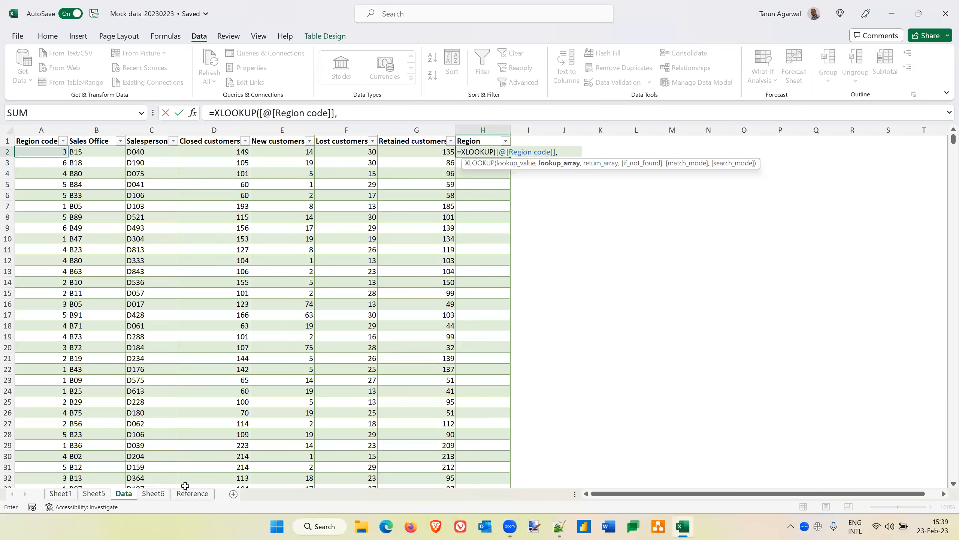
{"action": "left_click", "coordinate": [192, 493]}
{"action": "left_click", "coordinate": [66, 249]}
{"action": "key", "text": "ctrl+shift+Down"}
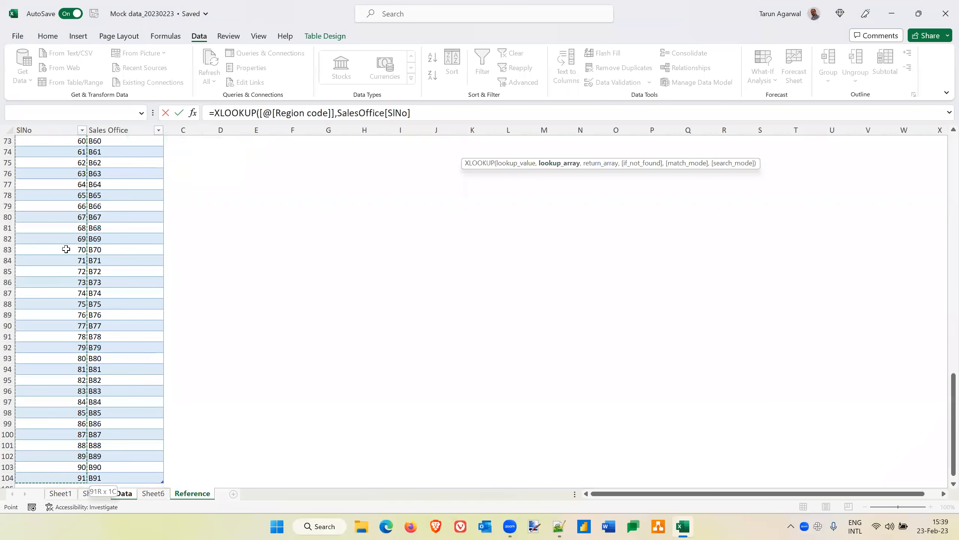
{"action": "type", "text": ","}
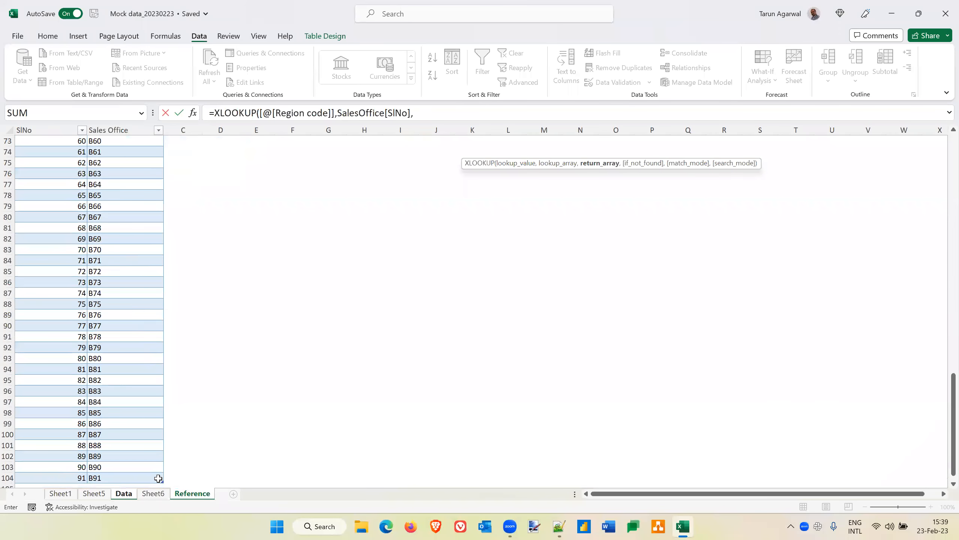
{"action": "scroll", "coordinate": [270, 251], "scroll_direction": "up", "scroll_amount": 20}
{"action": "left_click_drag", "start_coordinate": [223, 151], "coordinate": [225, 205]}
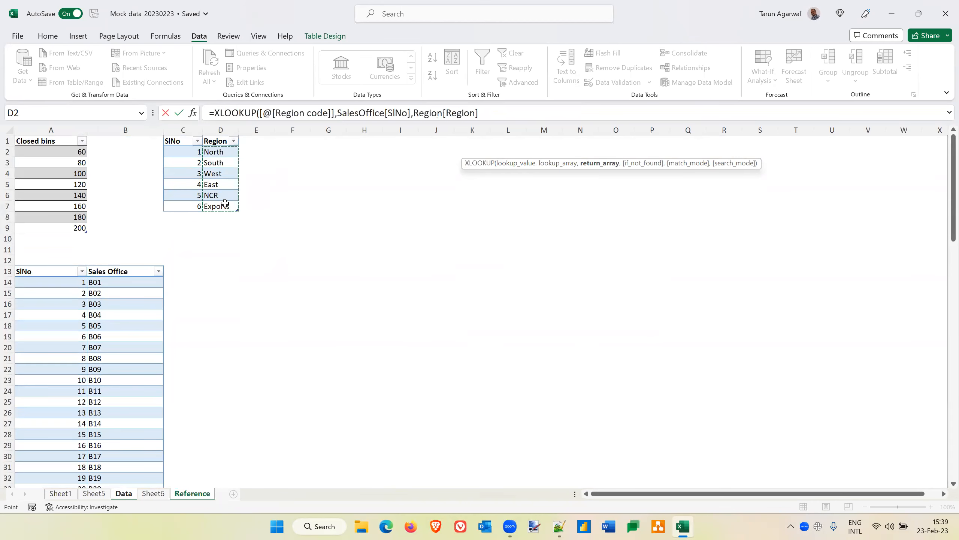
{"action": "type", "text": ")"}
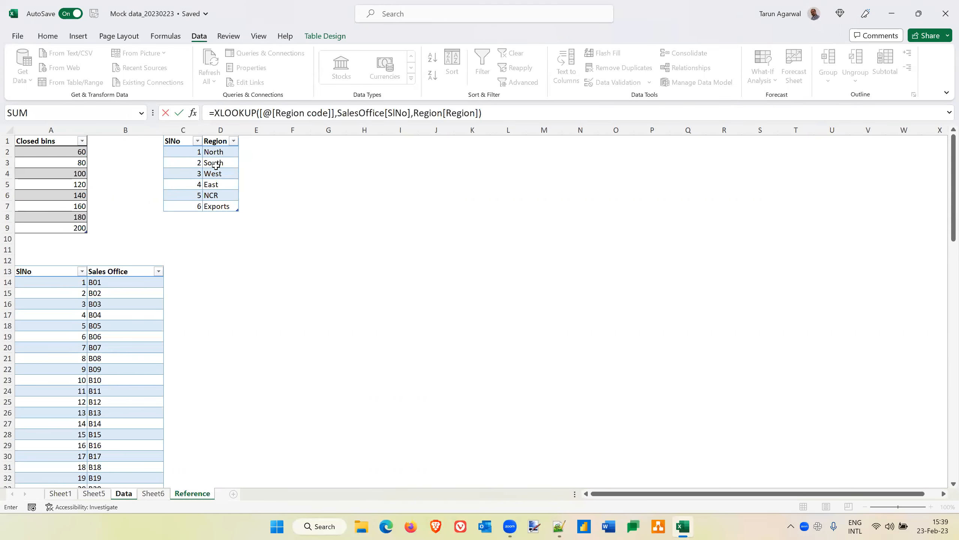
{"action": "key", "text": "Return"}
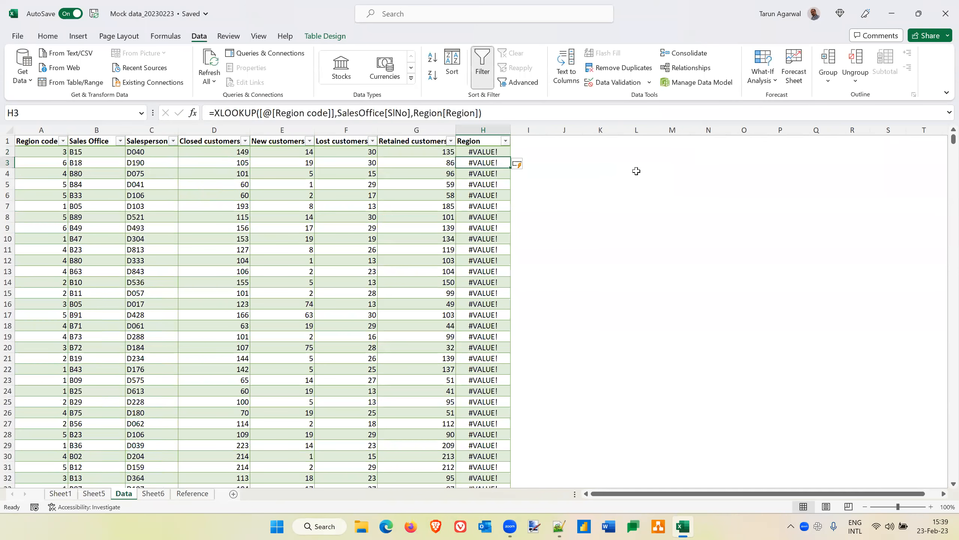
Change the lookup array in the H2 XLOOKUP formula from SalesOffice[SlNo] to Region[SlNo].
{"action": "key", "text": "Up"}
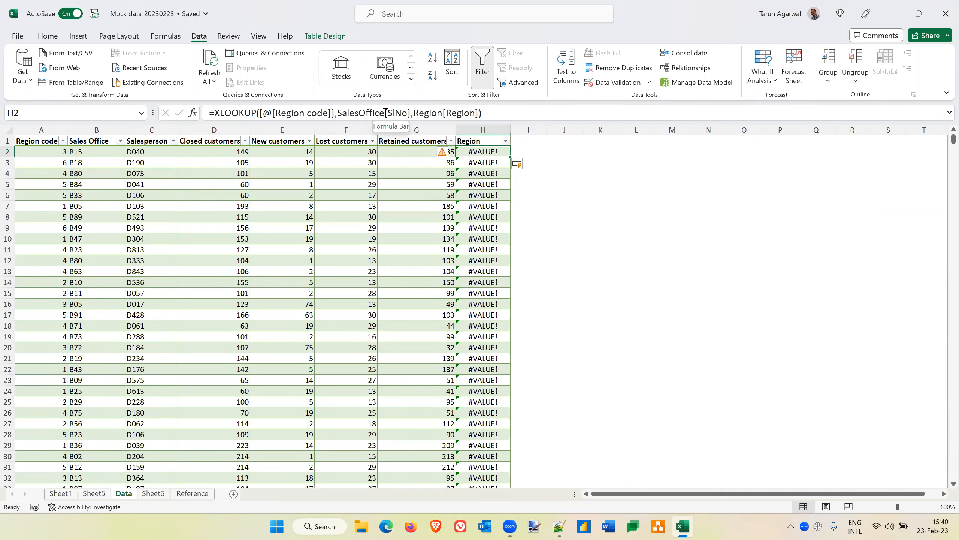
{"action": "left_click_drag", "start_coordinate": [386, 112], "coordinate": [338, 112]}
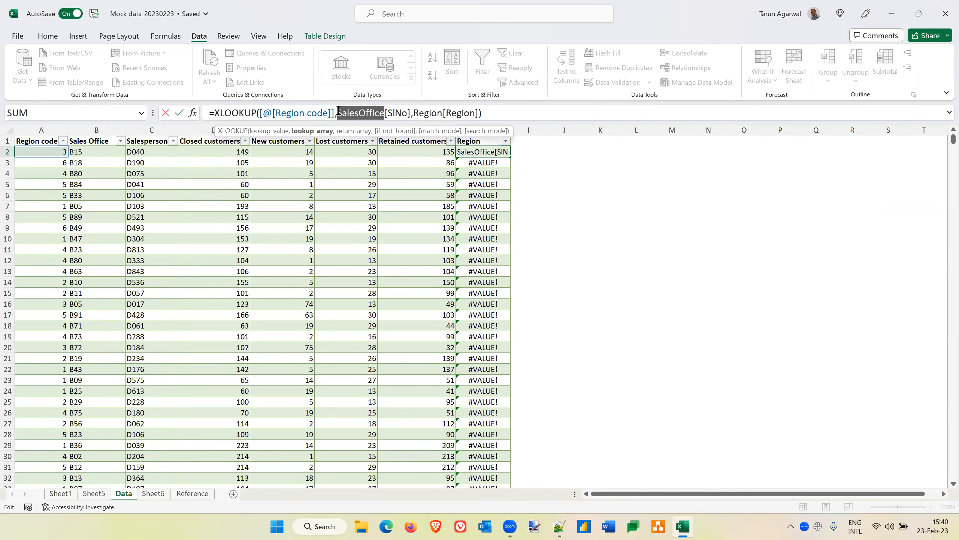
{"action": "type", "text": "R"}
{"action": "key", "text": "Tab"}
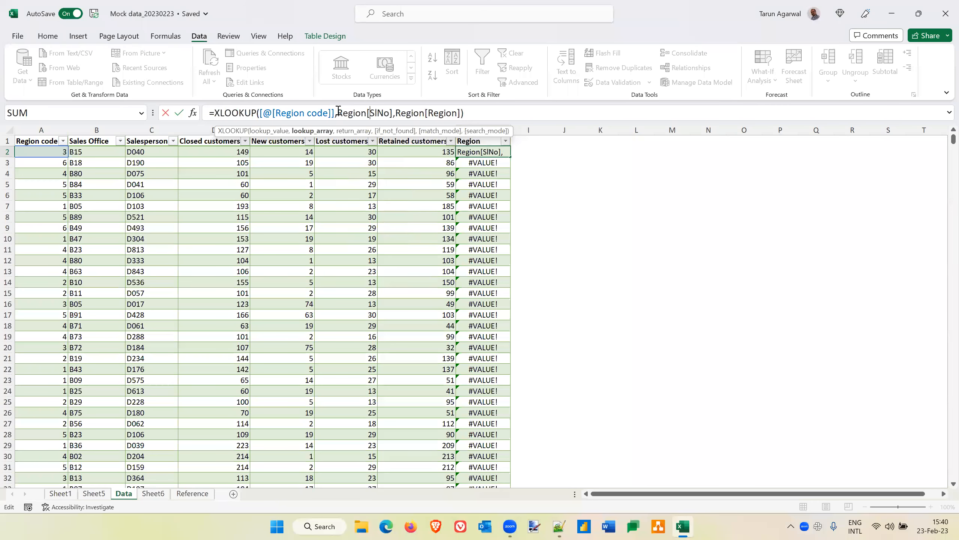
{"action": "key", "text": "Return"}
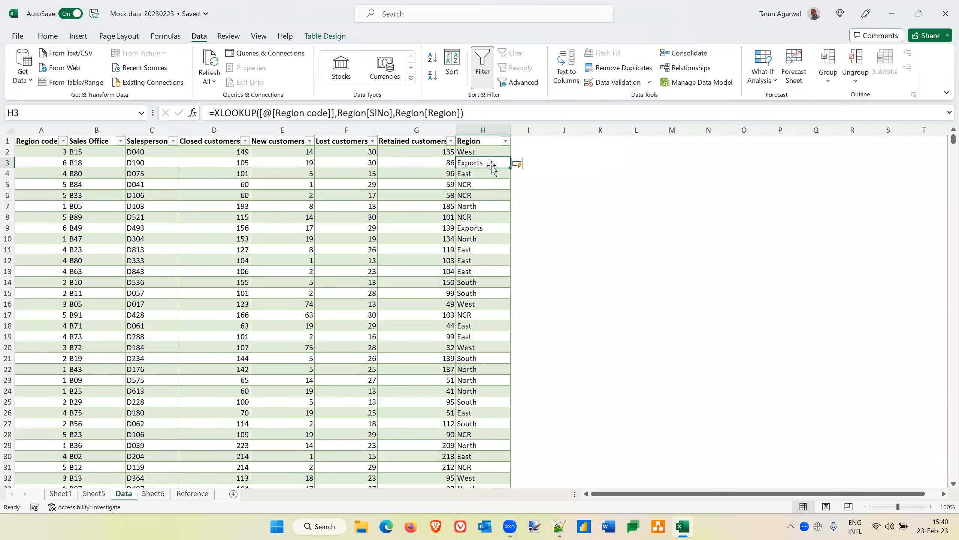
{"action": "left_click", "coordinate": [492, 151]}
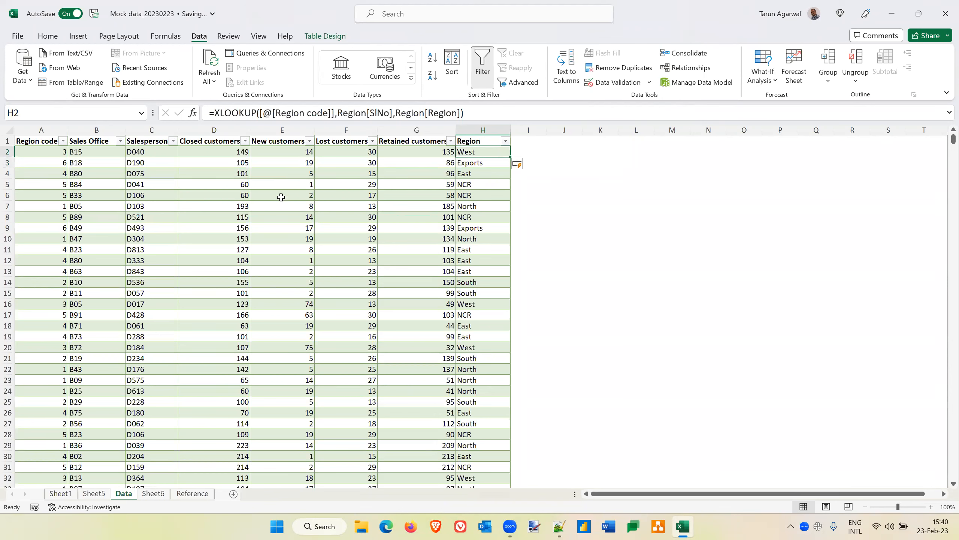
{"action": "left_click", "coordinate": [410, 151]}
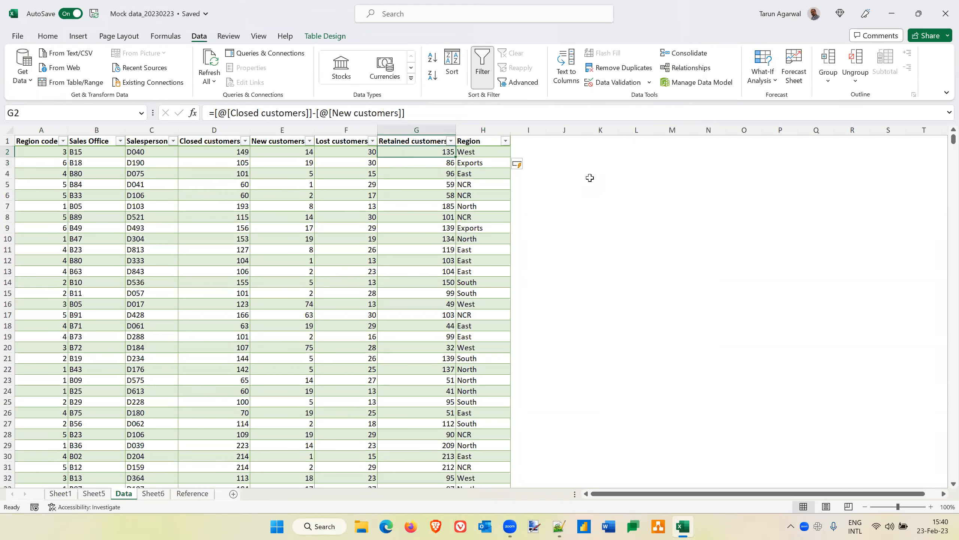
{"action": "key", "text": "Right"}
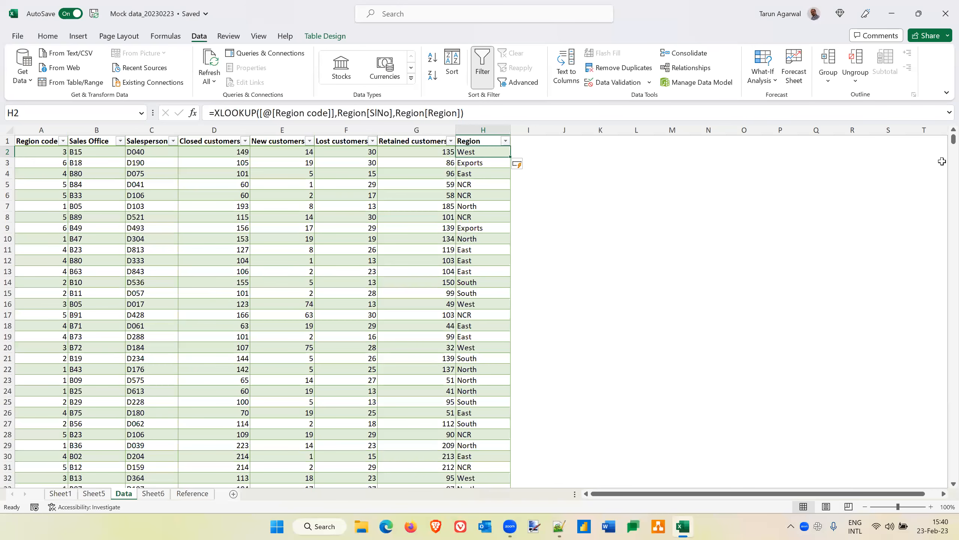
Set the Retained customers cell in the Data table's Total row to Sum.
{"action": "left_click", "coordinate": [491, 236]}
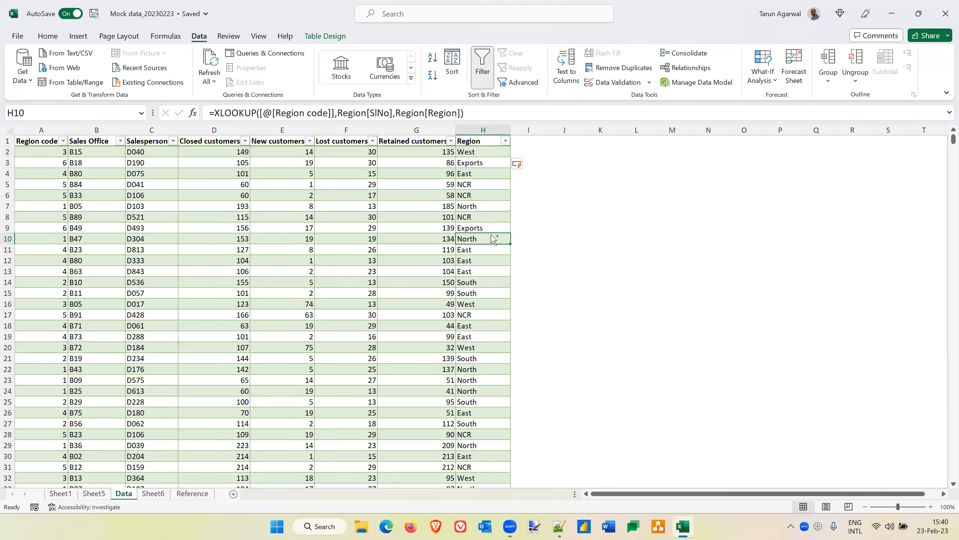
{"action": "key", "text": "ctrl+shift+Down"}
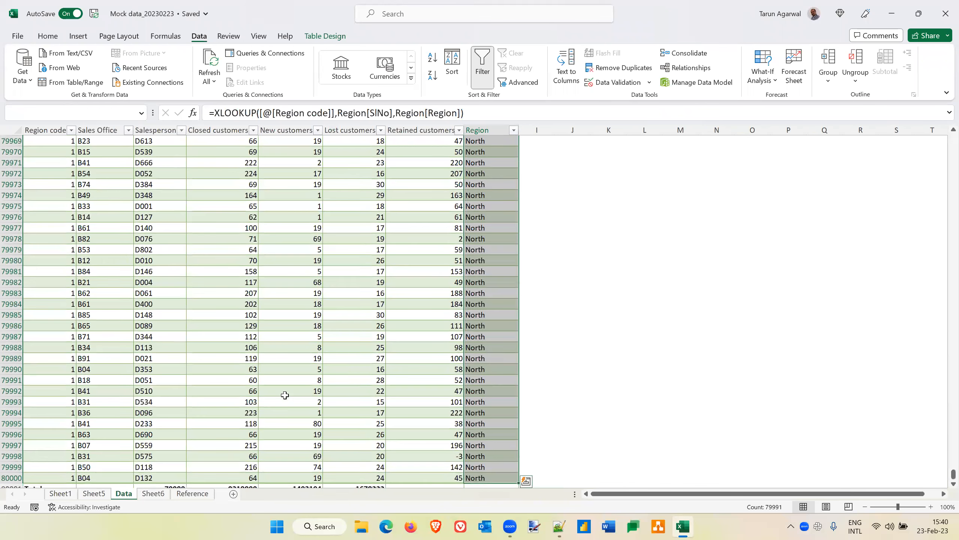
{"action": "scroll", "coordinate": [377, 407], "scroll_direction": "down", "scroll_amount": 3}
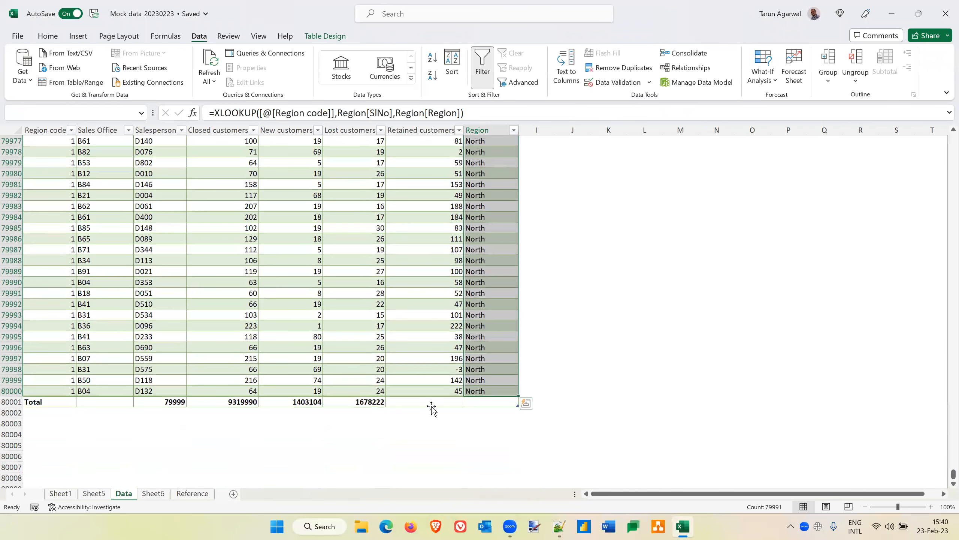
{"action": "left_click", "coordinate": [430, 406]}
{"action": "left_click", "coordinate": [437, 401]}
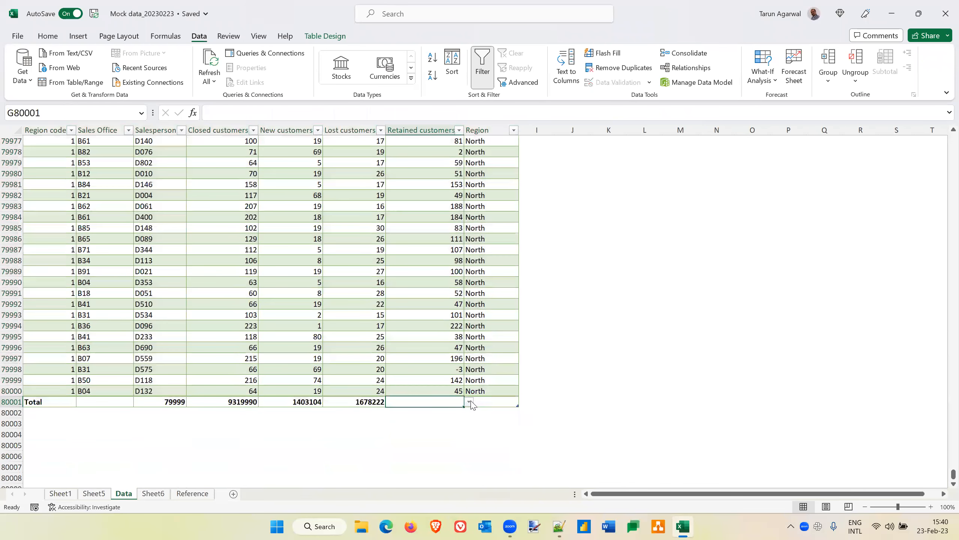
{"action": "left_click", "coordinate": [470, 402]}
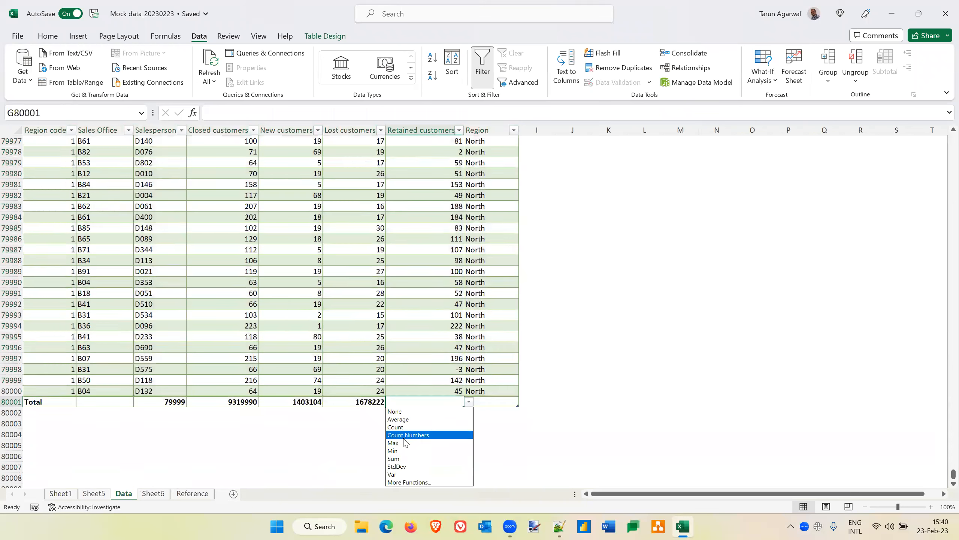
{"action": "left_click", "coordinate": [398, 458]}
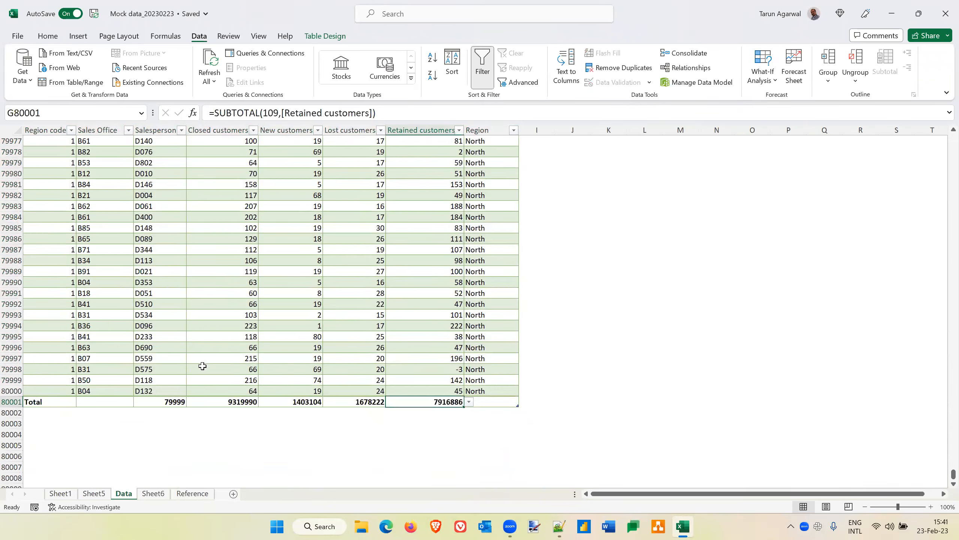
Filter the Data table's Region code column to show only region 1.
{"action": "left_click", "coordinate": [115, 403]}
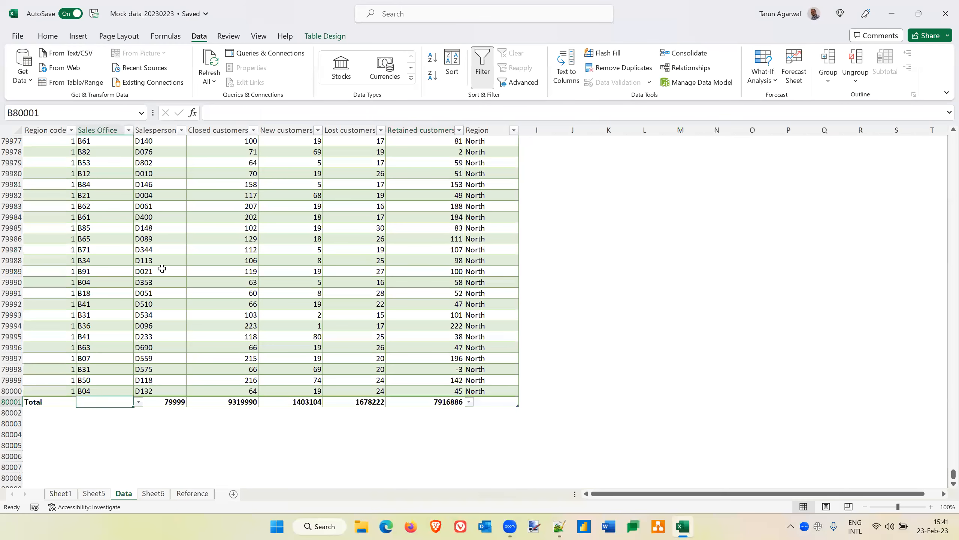
{"action": "left_click", "coordinate": [71, 130]}
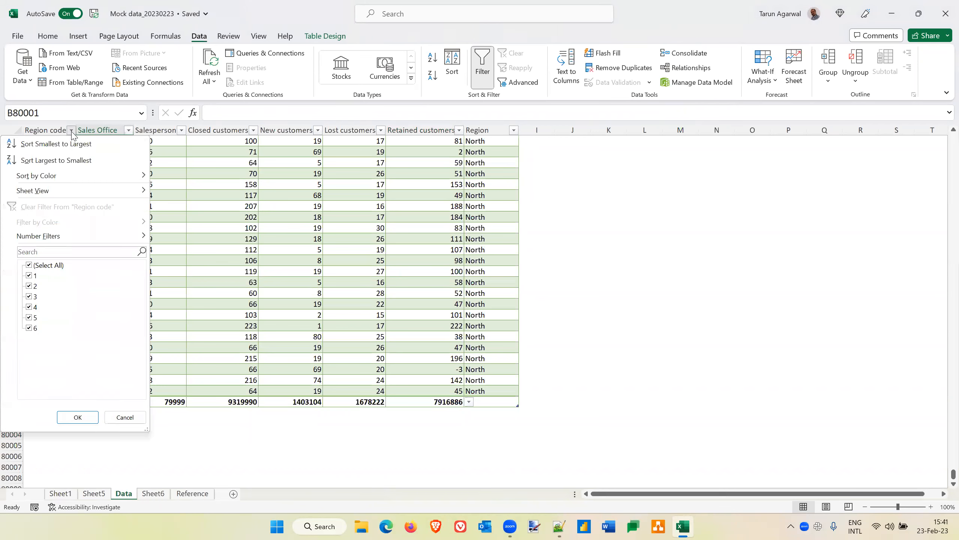
{"action": "left_click", "coordinate": [29, 265]}
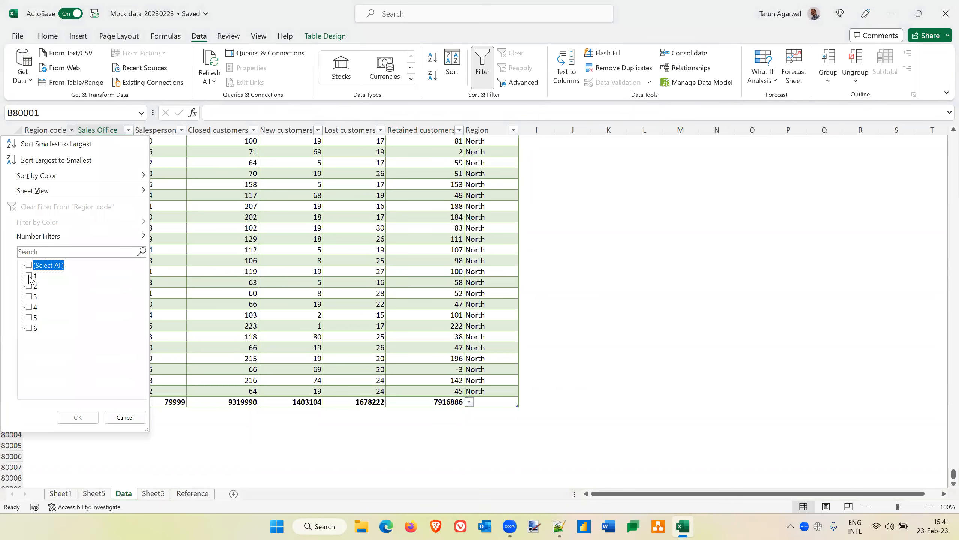
{"action": "left_click", "coordinate": [29, 276]}
{"action": "left_click", "coordinate": [86, 416]}
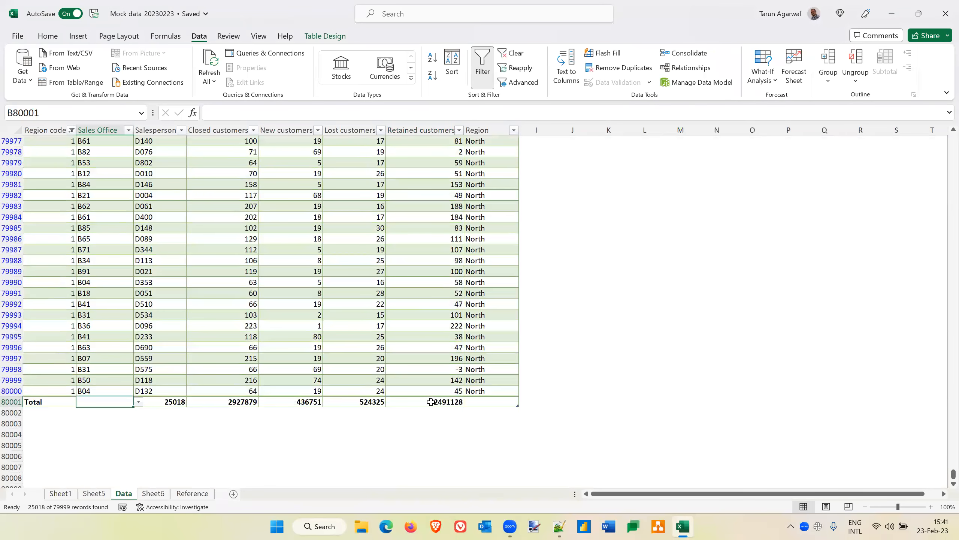
Switch the Region code filter so that only region 2 records are shown.
{"action": "left_click", "coordinate": [71, 131]}
{"action": "left_click", "coordinate": [29, 275]}
{"action": "left_click", "coordinate": [29, 286]}
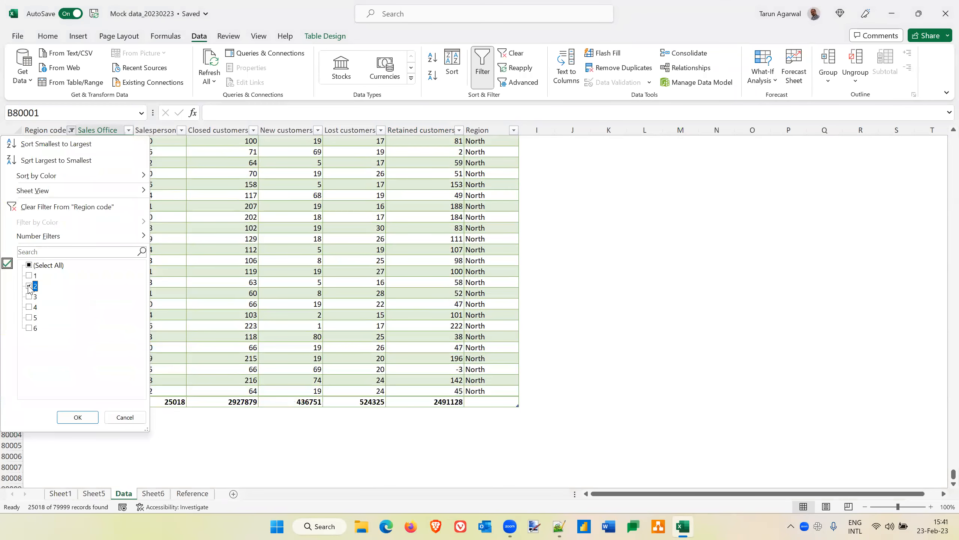
{"action": "left_click", "coordinate": [87, 421]}
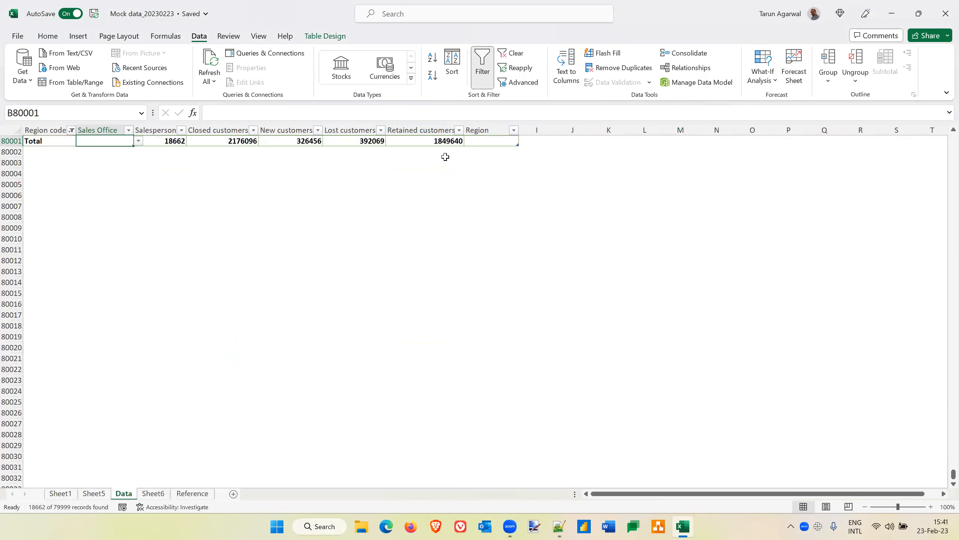
Filter the Region code column to region 3 only, and clear the filter to show all records again.
{"action": "left_click", "coordinate": [72, 130]}
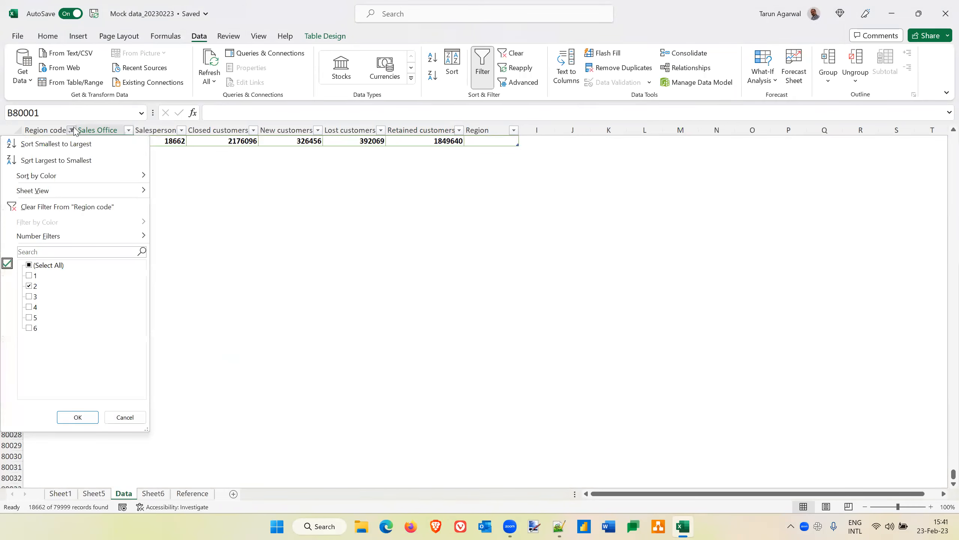
{"action": "left_click", "coordinate": [29, 296]}
{"action": "left_click", "coordinate": [29, 286]}
{"action": "left_click", "coordinate": [78, 417]}
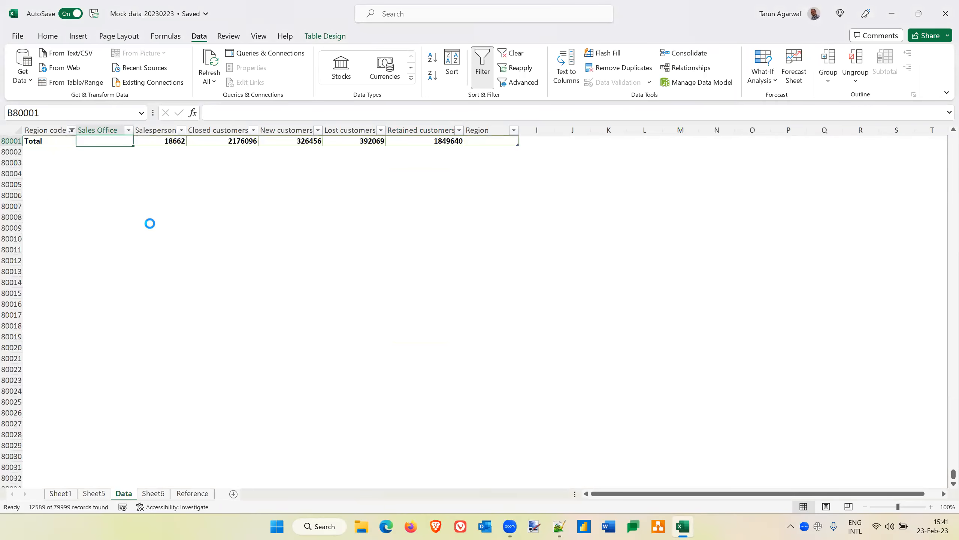
{"action": "left_click", "coordinate": [71, 130]}
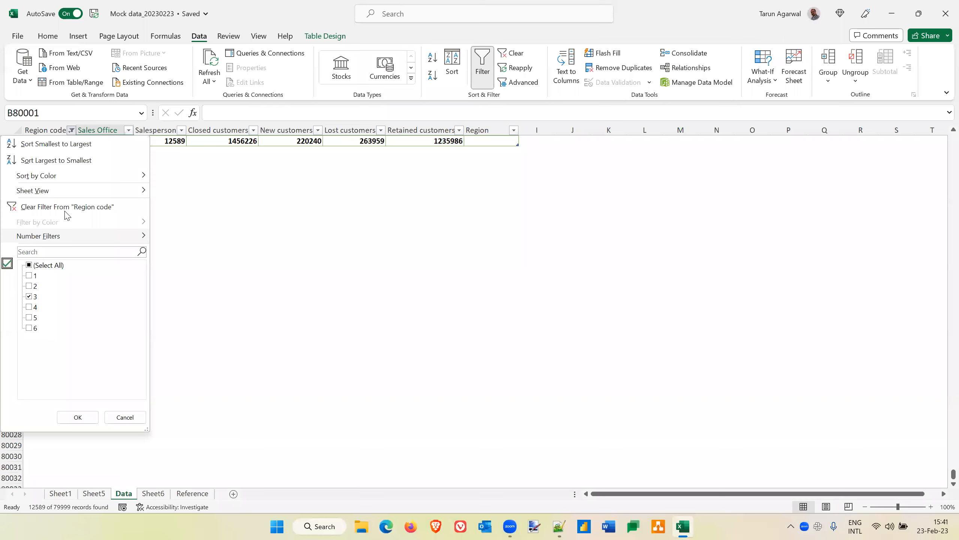
{"action": "left_click", "coordinate": [67, 207]}
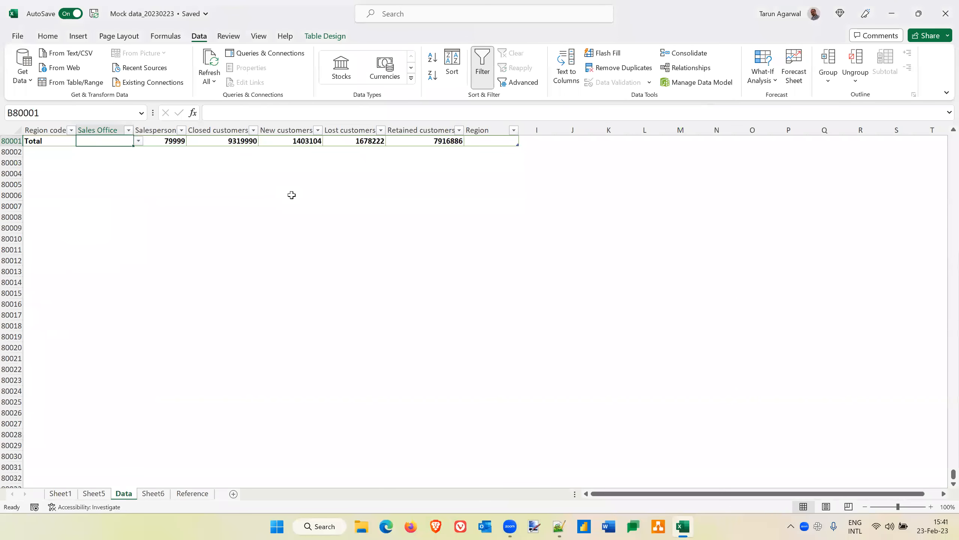
Insert a PivotTable based on the Customers table, placed on a new worksheet.
{"action": "scroll", "coordinate": [292, 195], "scroll_direction": "up", "scroll_amount": 3}
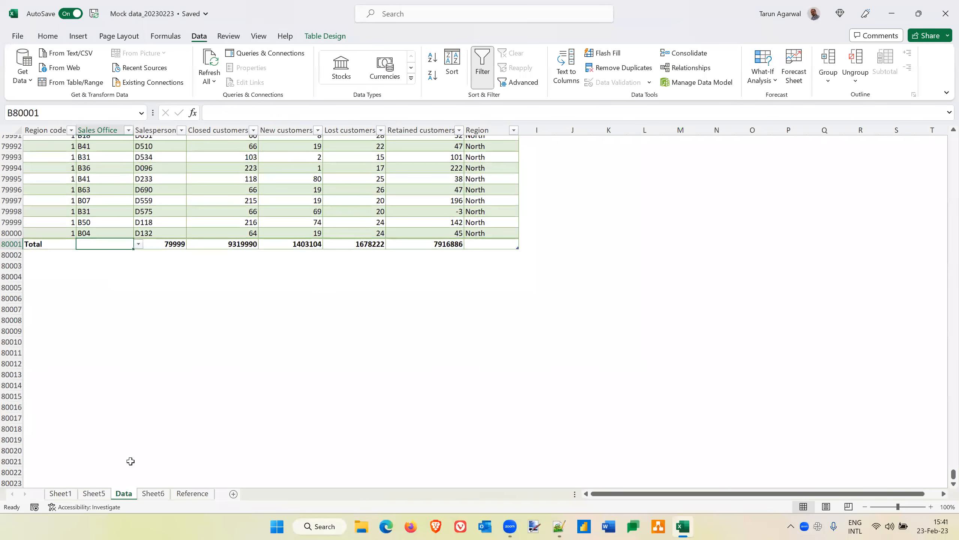
{"action": "scroll", "coordinate": [264, 236], "scroll_direction": "up", "scroll_amount": 20}
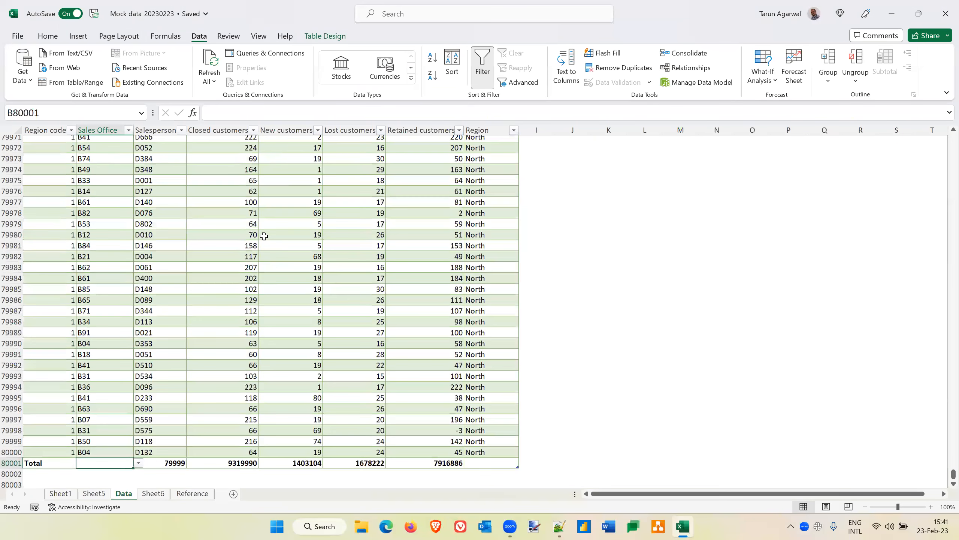
{"action": "scroll", "coordinate": [264, 236], "scroll_direction": "up", "scroll_amount": 20}
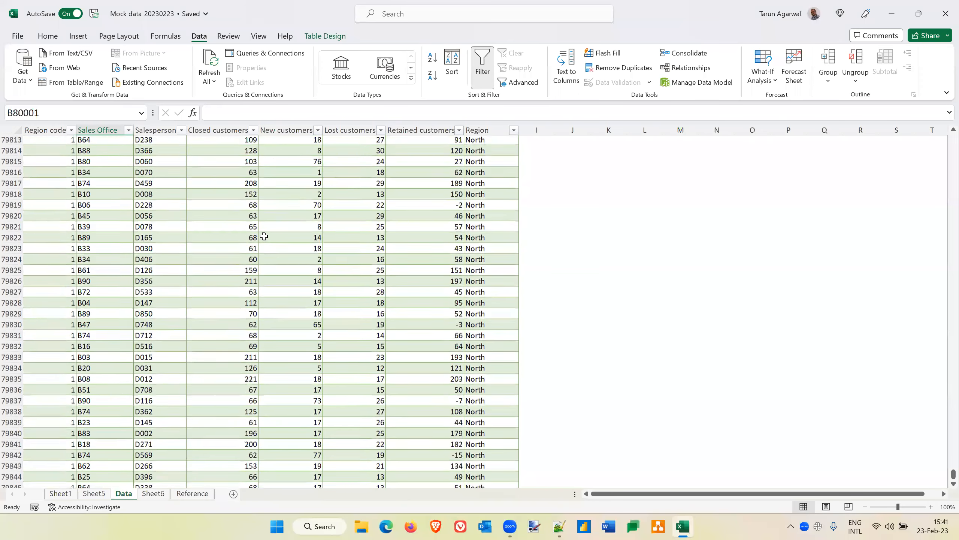
{"action": "scroll", "coordinate": [265, 235], "scroll_direction": "up", "scroll_amount": 20}
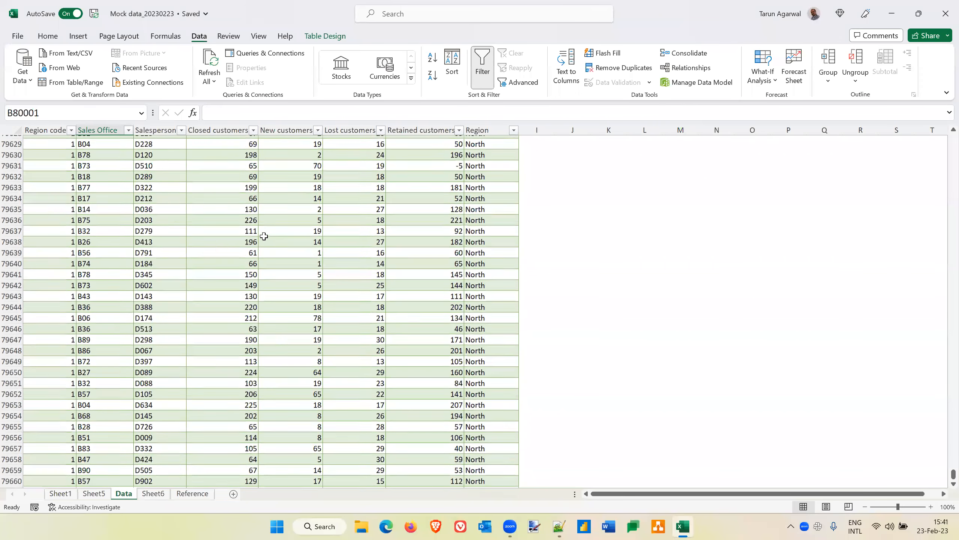
{"action": "scroll", "coordinate": [264, 236], "scroll_direction": "up", "scroll_amount": 20}
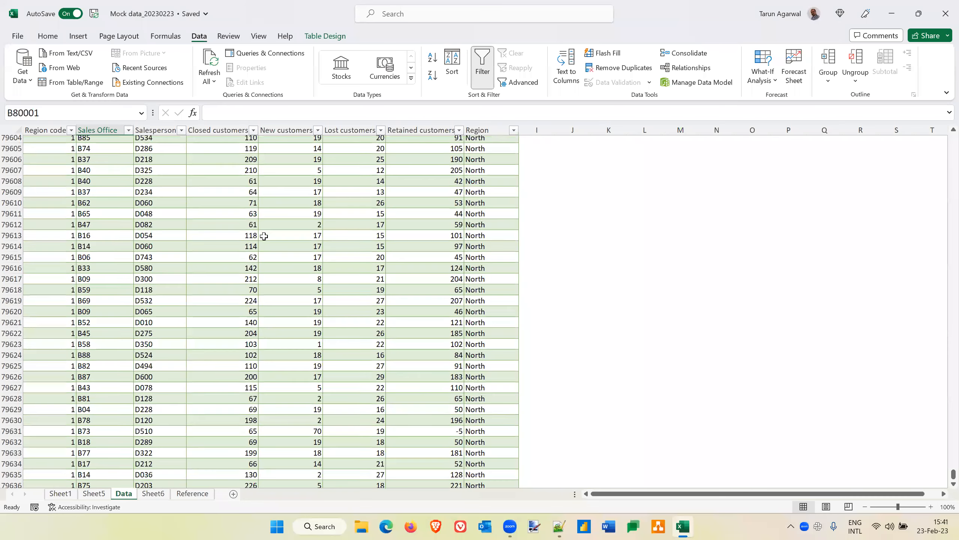
{"action": "key", "text": "ctrl+Home"}
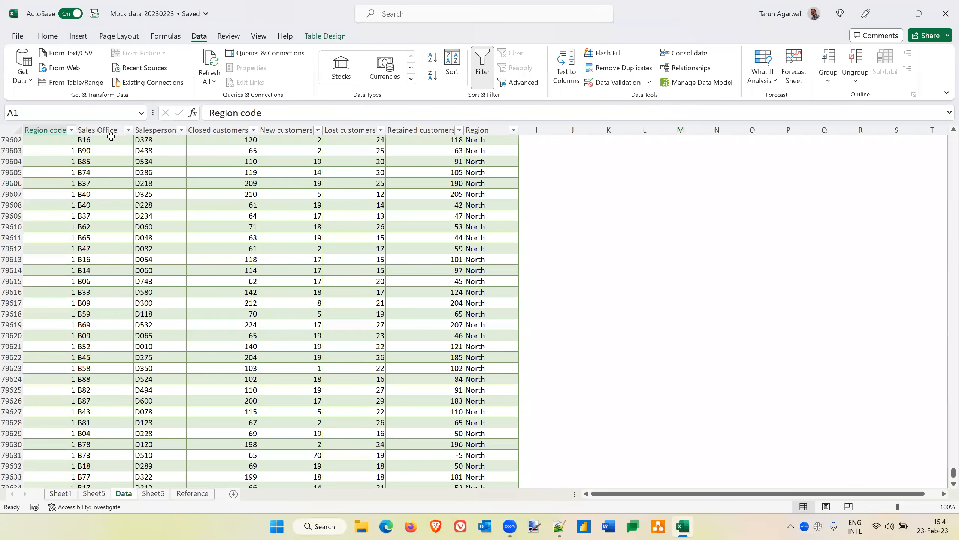
{"action": "scroll", "coordinate": [111, 136], "scroll_direction": "up", "scroll_amount": 1}
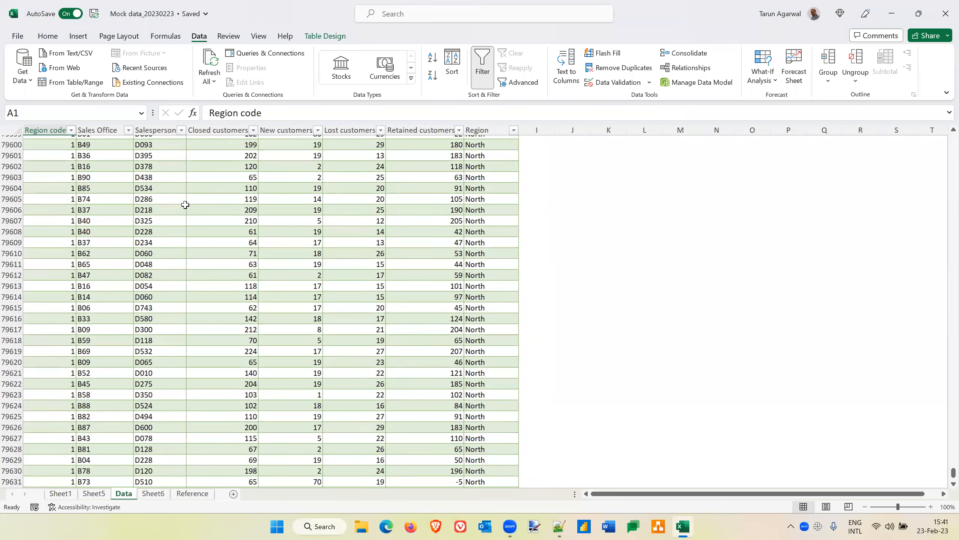
{"action": "left_click", "coordinate": [185, 208]}
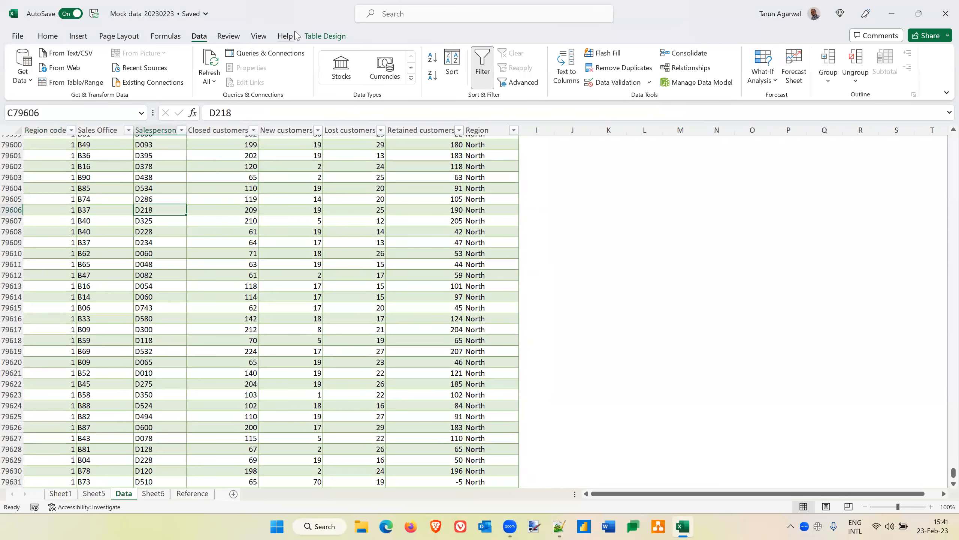
{"action": "left_click", "coordinate": [78, 36]}
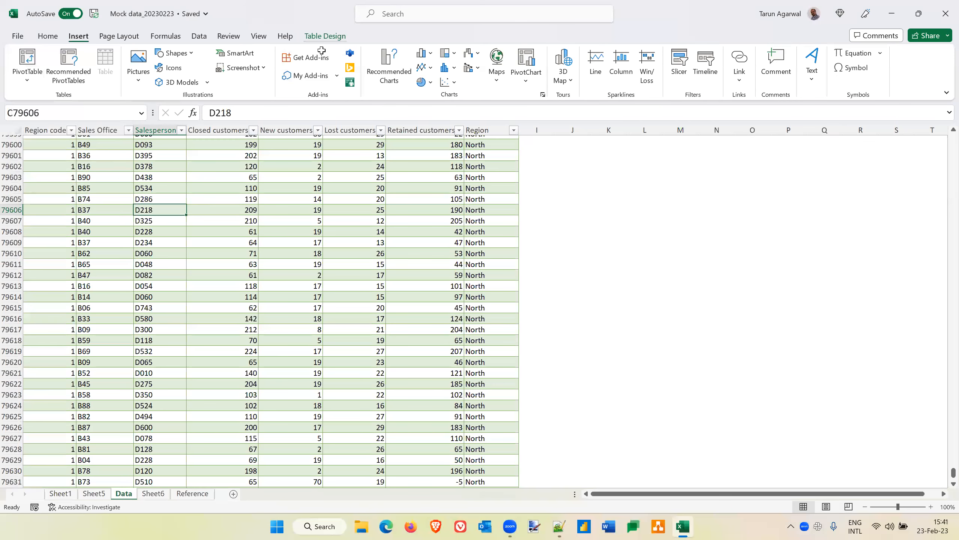
{"action": "left_click", "coordinate": [322, 37]}
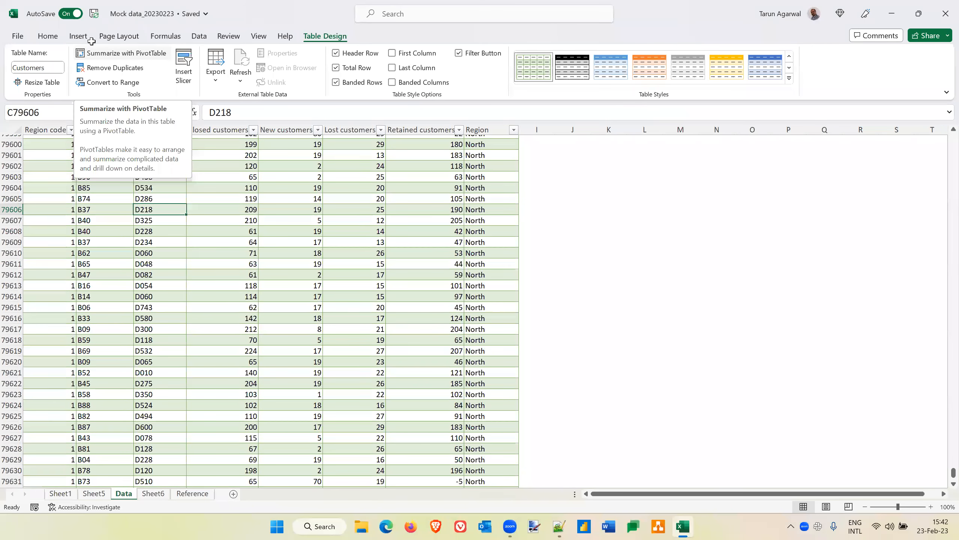
{"action": "left_click", "coordinate": [78, 38]}
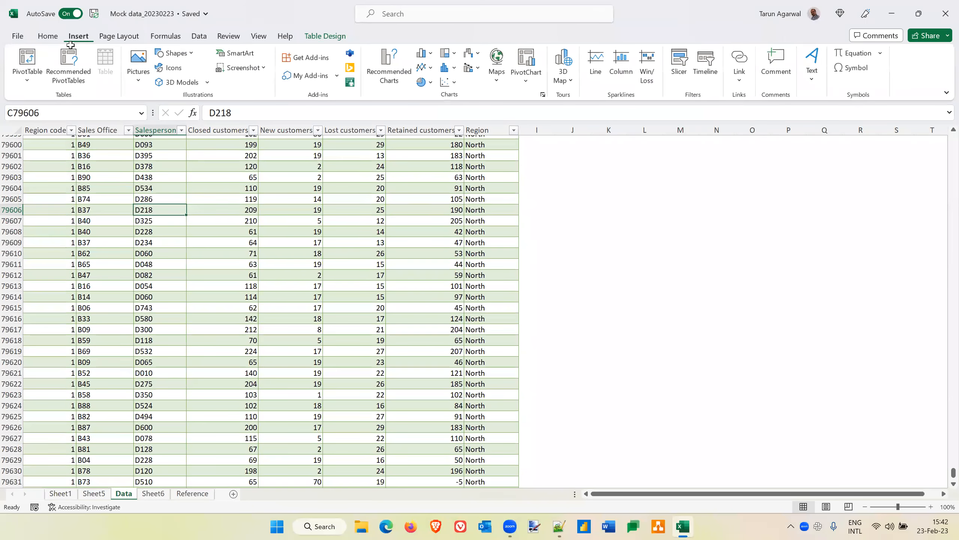
{"action": "left_click", "coordinate": [26, 60]}
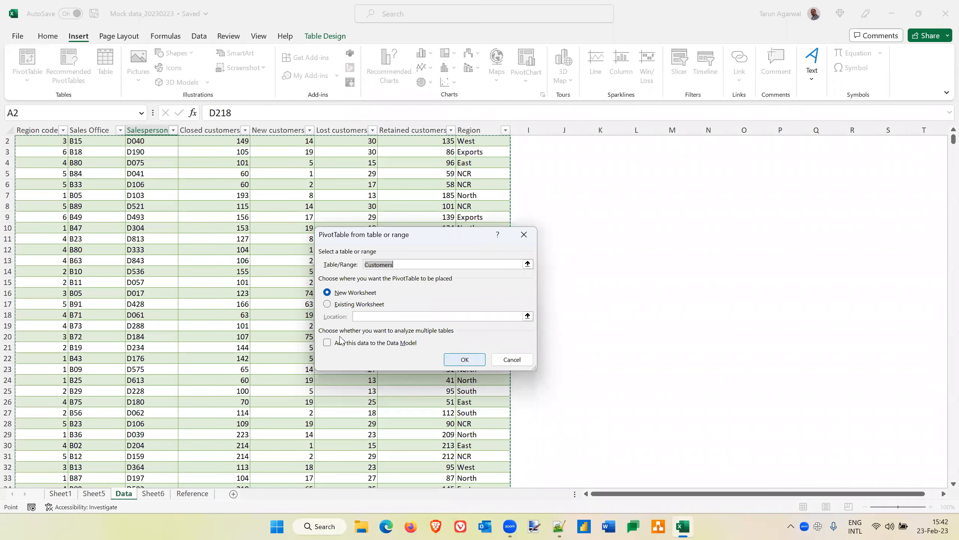
{"action": "left_click", "coordinate": [467, 364]}
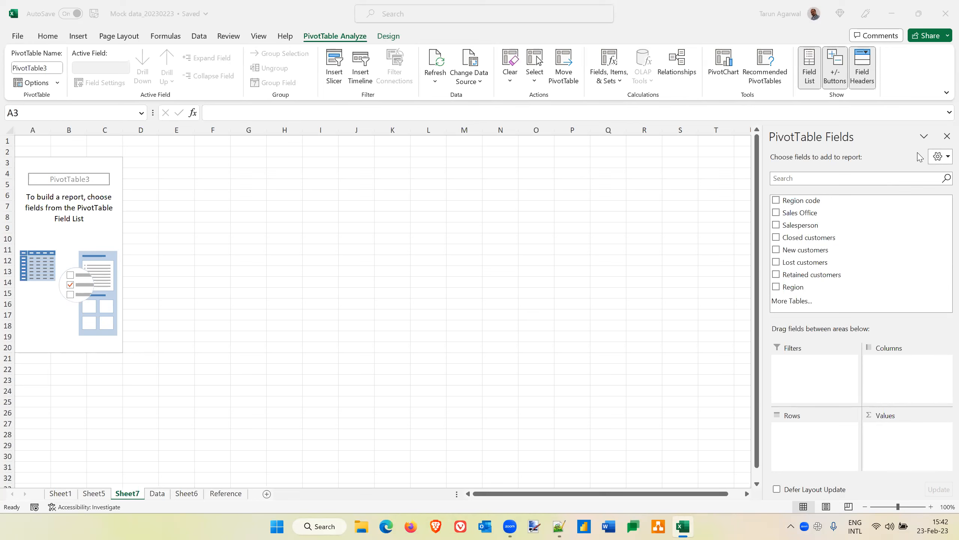
Hide the PivotTable field list and show it again with the PivotTable selected.
{"action": "left_click", "coordinate": [946, 136]}
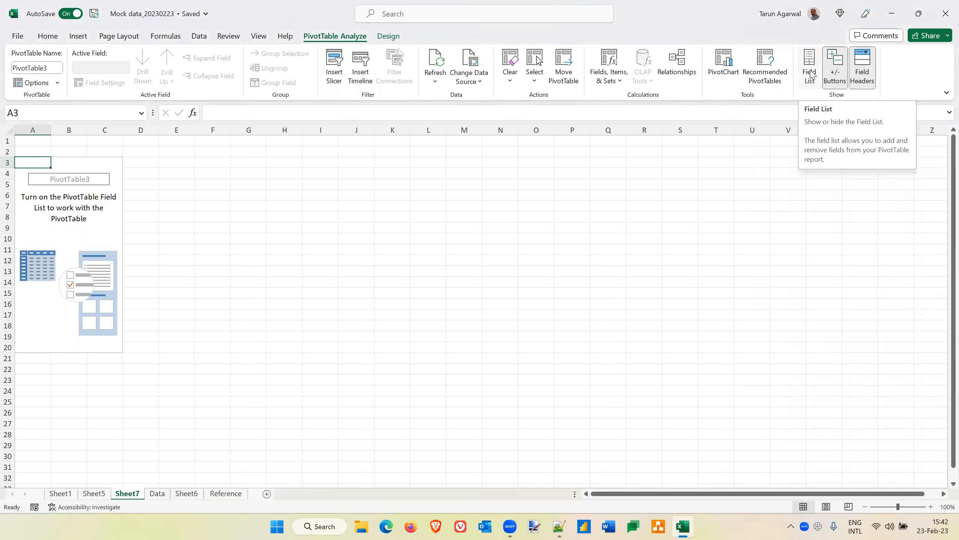
{"action": "left_click", "coordinate": [203, 203]}
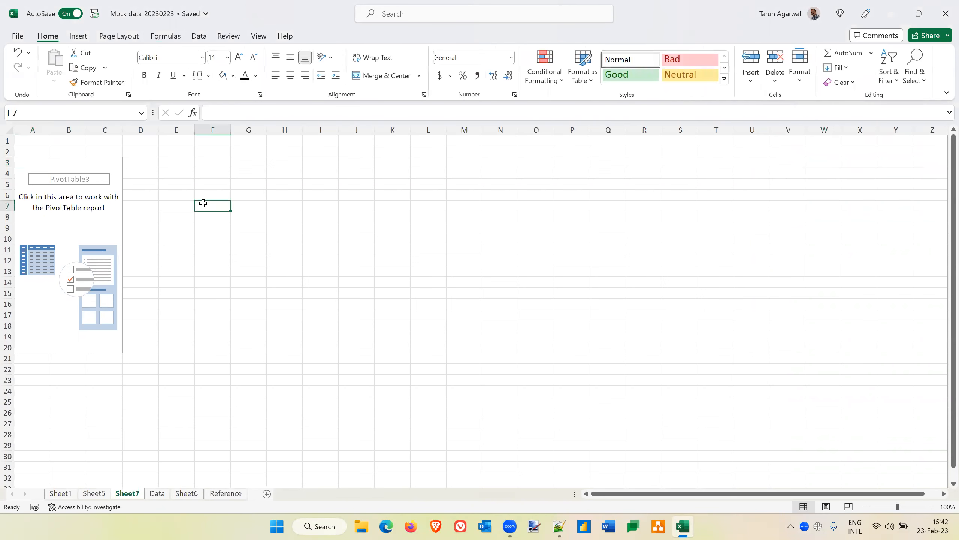
{"action": "left_click", "coordinate": [66, 212]}
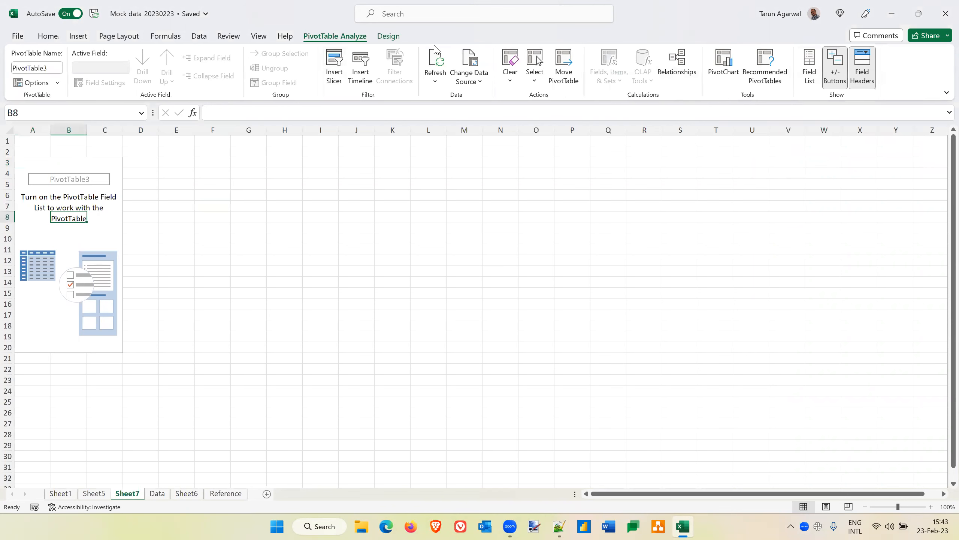
{"action": "left_click", "coordinate": [811, 70]}
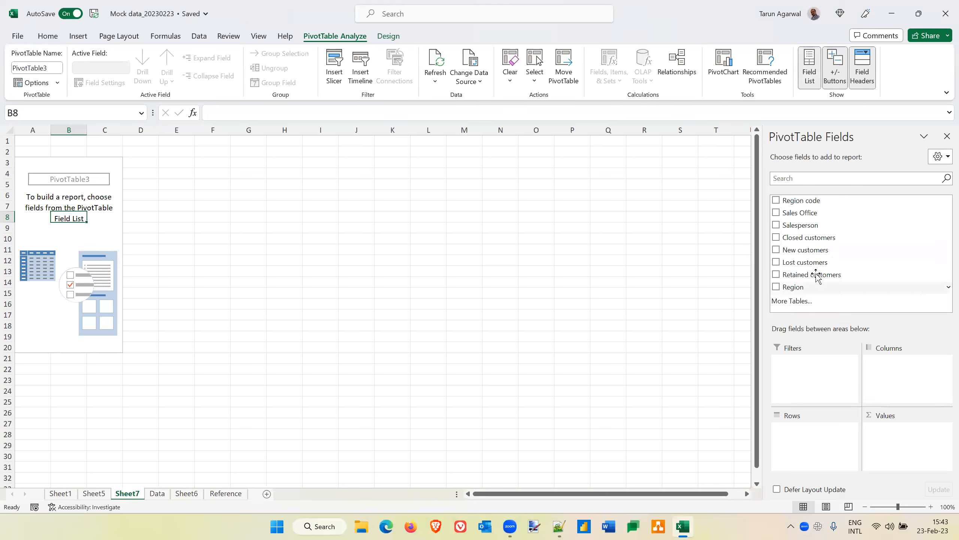
Add Region code to the PivotTable's rows and the sum of Retained customers to its values.
{"action": "mouse_move", "coordinate": [813, 200]}
{"action": "left_mouse_down"}
{"action": "mouse_move", "coordinate": [823, 351]}
{"action": "mouse_move", "coordinate": [842, 450]}
{"action": "mouse_move", "coordinate": [852, 178]}
{"action": "mouse_move", "coordinate": [858, 415]}
{"action": "mouse_move", "coordinate": [832, 434]}
{"action": "left_mouse_up"}
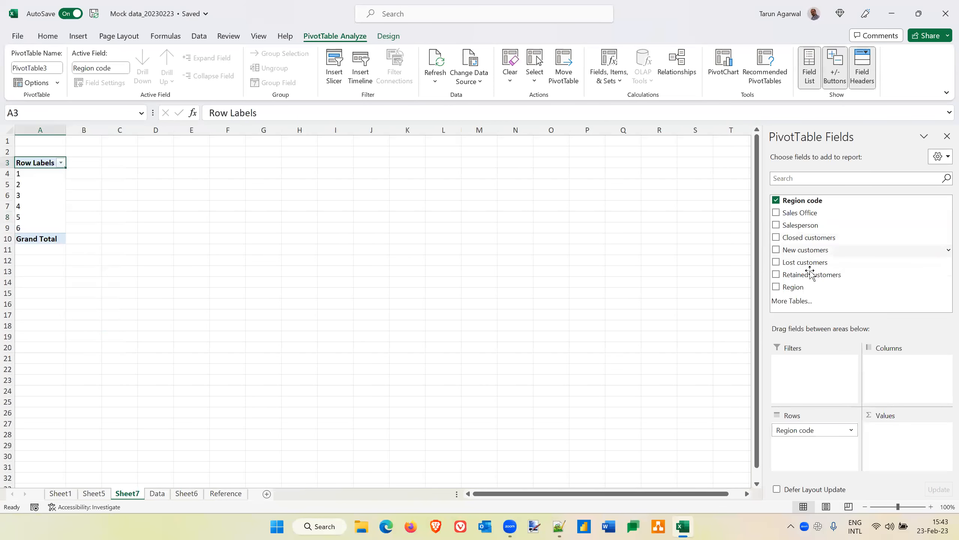
{"action": "left_click_drag", "start_coordinate": [811, 277], "coordinate": [902, 445]}
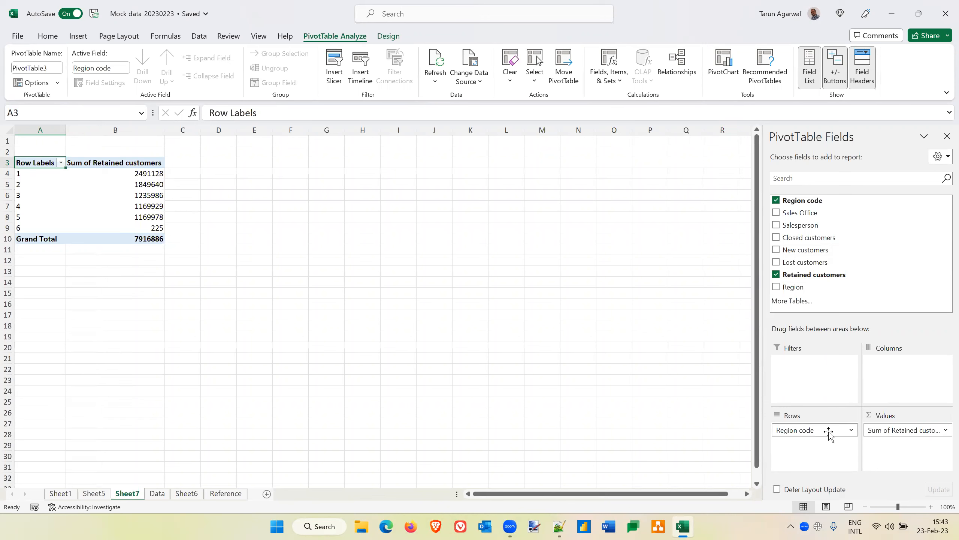
Replace Region code with Region in the PivotTable's rows.
{"action": "left_click_drag", "start_coordinate": [798, 291], "coordinate": [874, 238]}
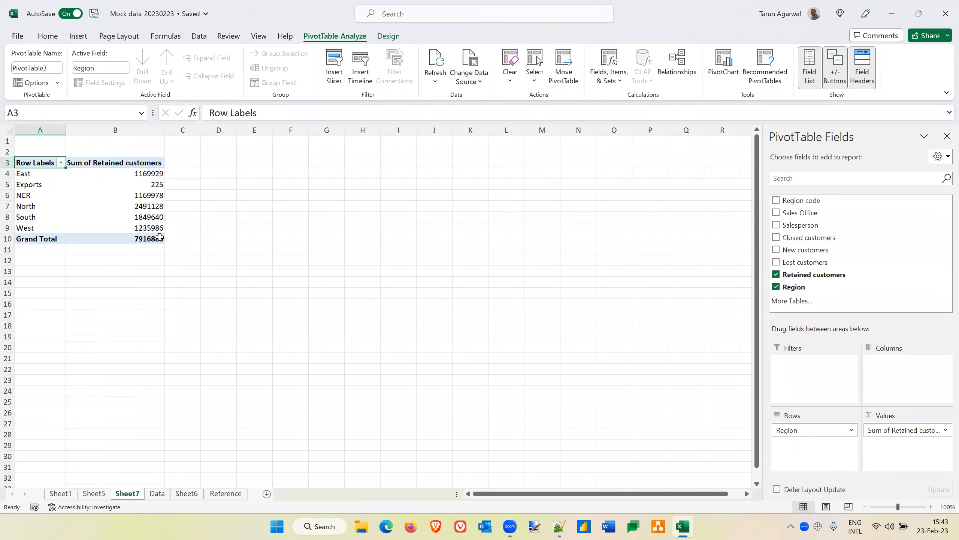
{"action": "mouse_move", "coordinate": [159, 237]}
Format the Sum of Retained customers values as Number with 0 decimal places and a thousands separator.
{"action": "left_click", "coordinate": [944, 431]}
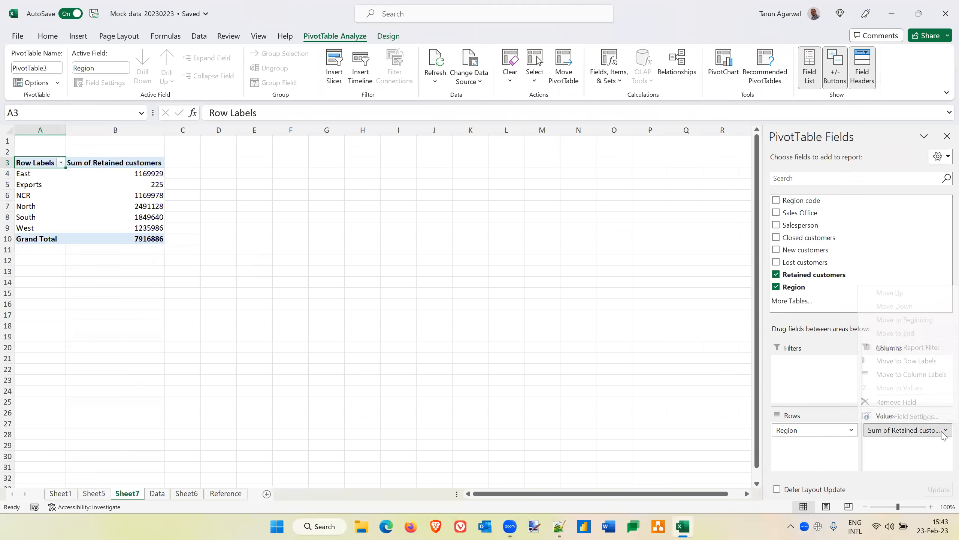
{"action": "left_click", "coordinate": [905, 416]}
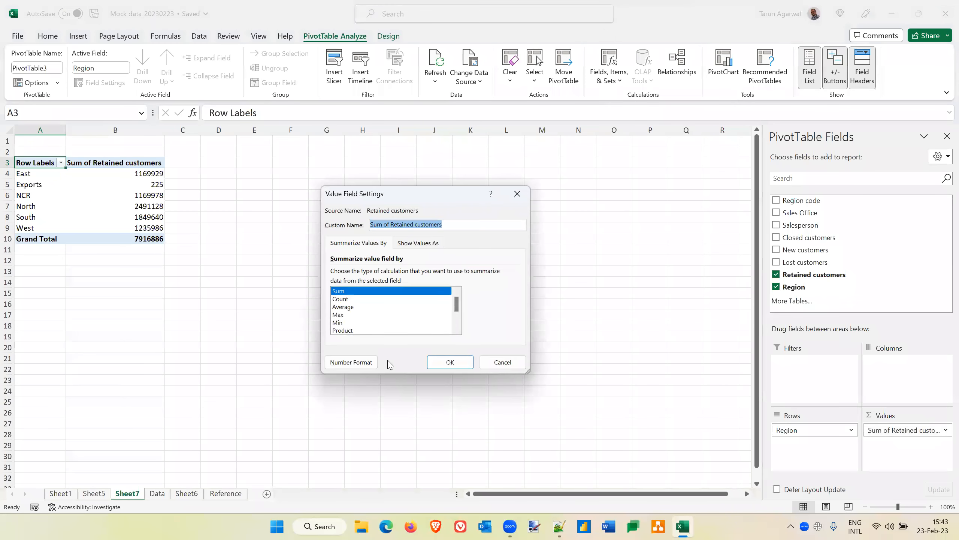
{"action": "left_click", "coordinate": [355, 362]}
{"action": "left_click", "coordinate": [310, 197]}
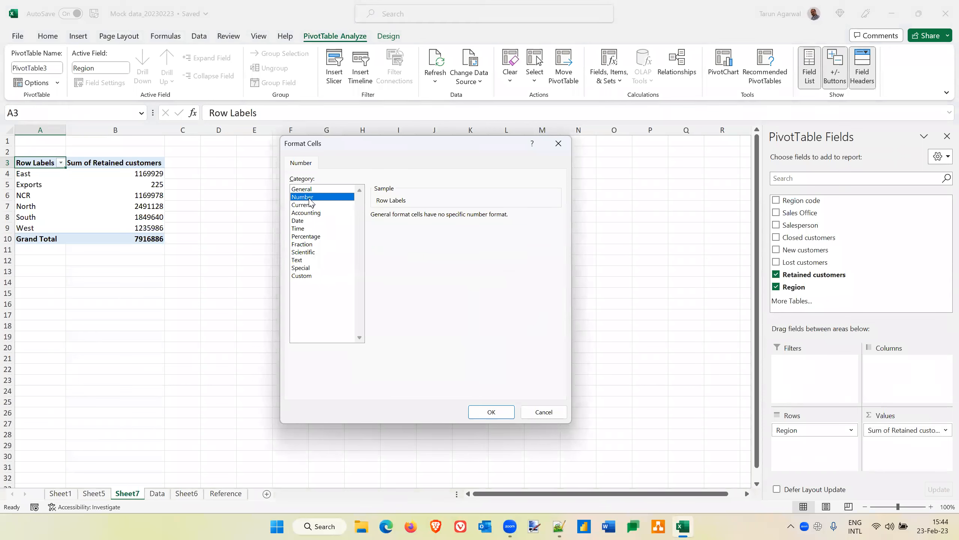
{"action": "left_click", "coordinate": [446, 219]}
{"action": "left_click", "coordinate": [446, 218]}
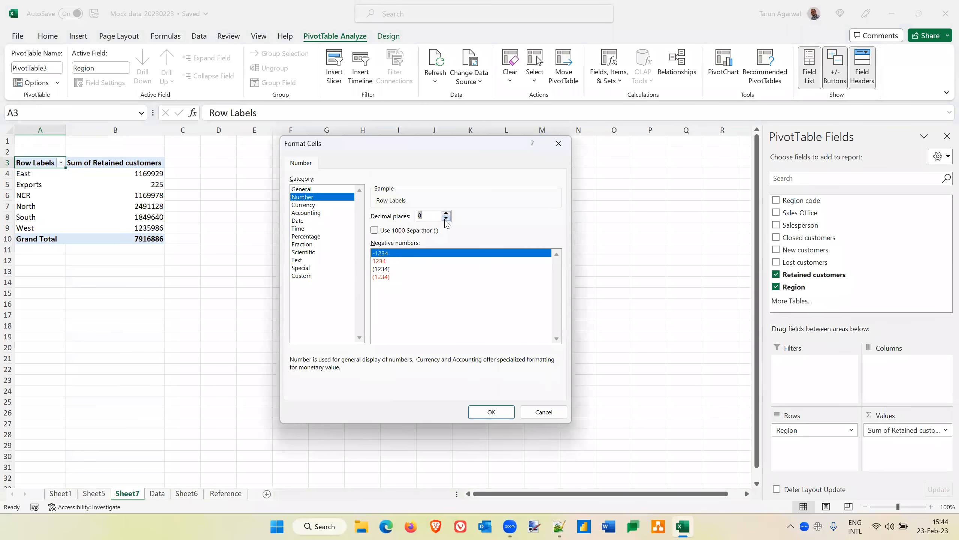
{"action": "left_click", "coordinate": [374, 231]}
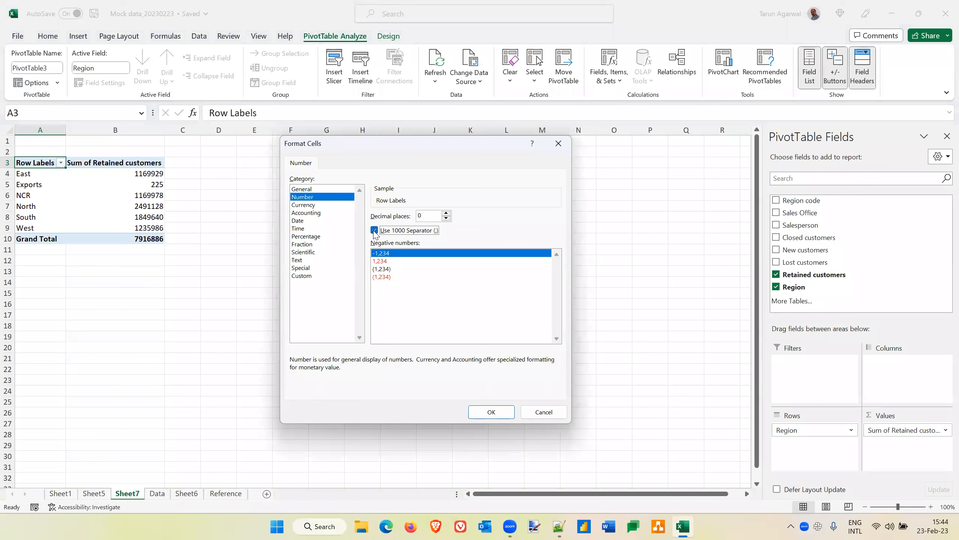
{"action": "left_click", "coordinate": [495, 411]}
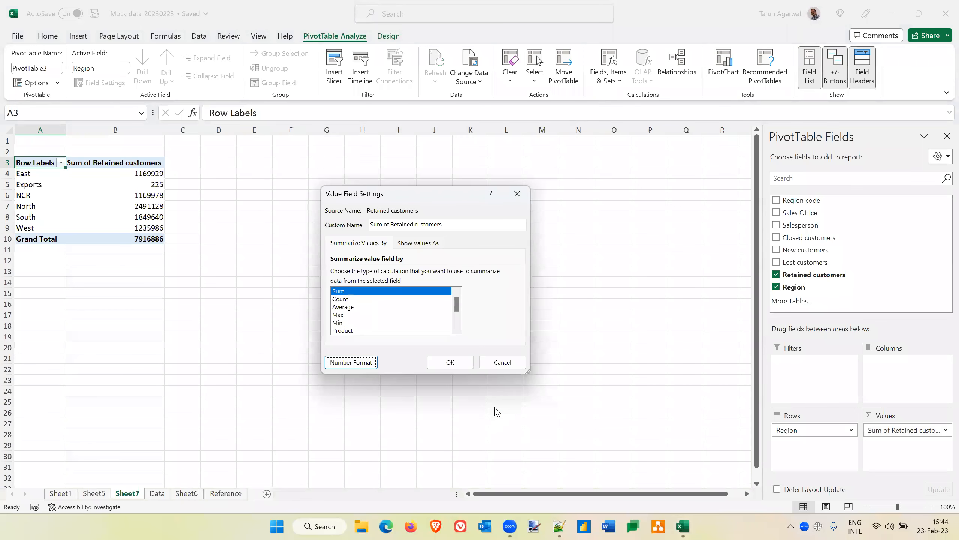
{"action": "left_click", "coordinate": [452, 361]}
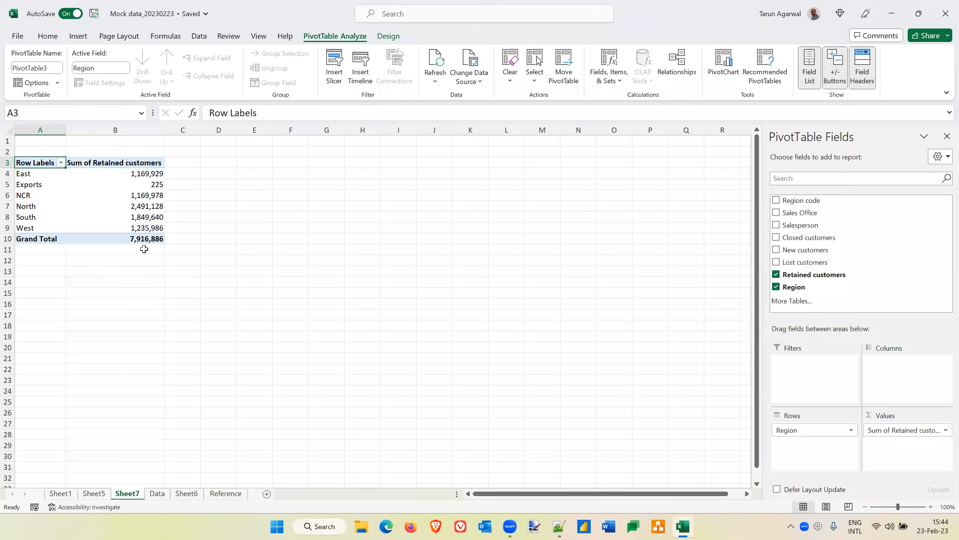
Hide the gridlines on the PivotTable's worksheet.
{"action": "mouse_move", "coordinate": [163, 242]}
{"action": "left_click", "coordinate": [257, 38]}
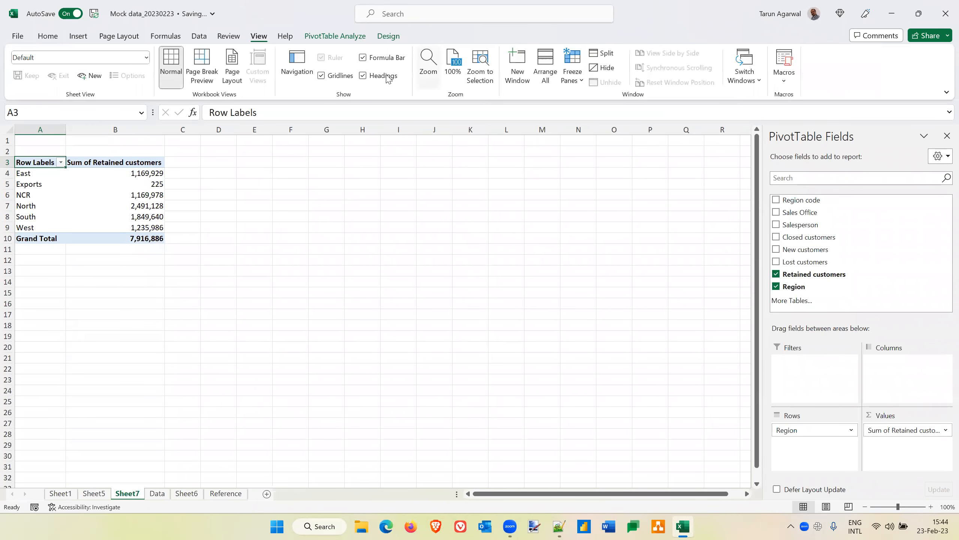
{"action": "left_click", "coordinate": [321, 76]}
{"action": "mouse_move", "coordinate": [110, 199]}
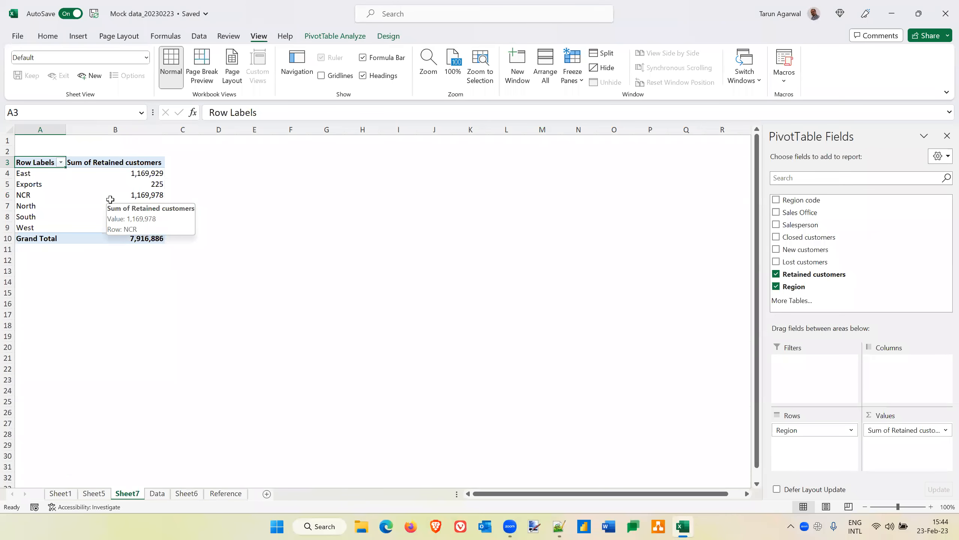
Filter Exports and NCR out of the PivotTable's row labels and sort the remaining regions Z to A.
{"action": "left_click", "coordinate": [61, 163]}
{"action": "left_click", "coordinate": [30, 306]}
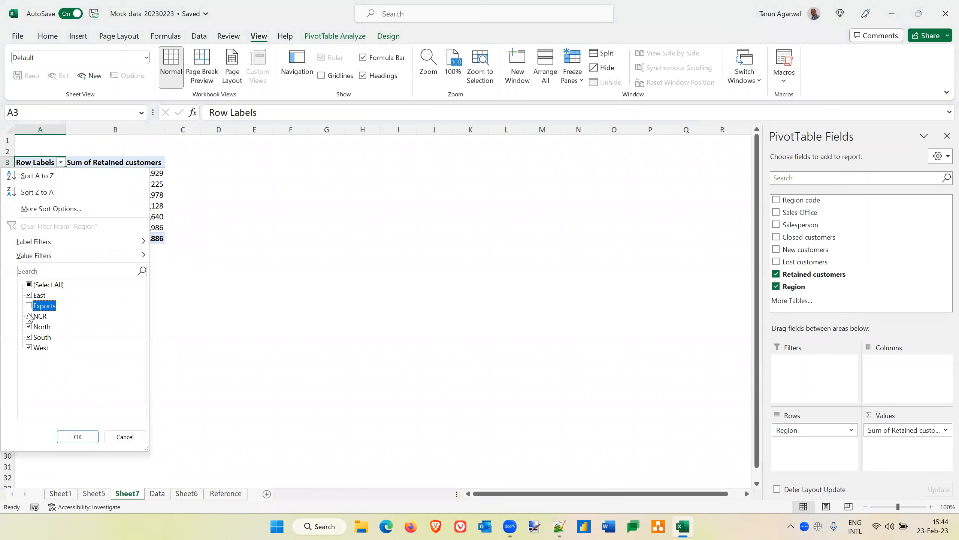
{"action": "left_click", "coordinate": [29, 316]}
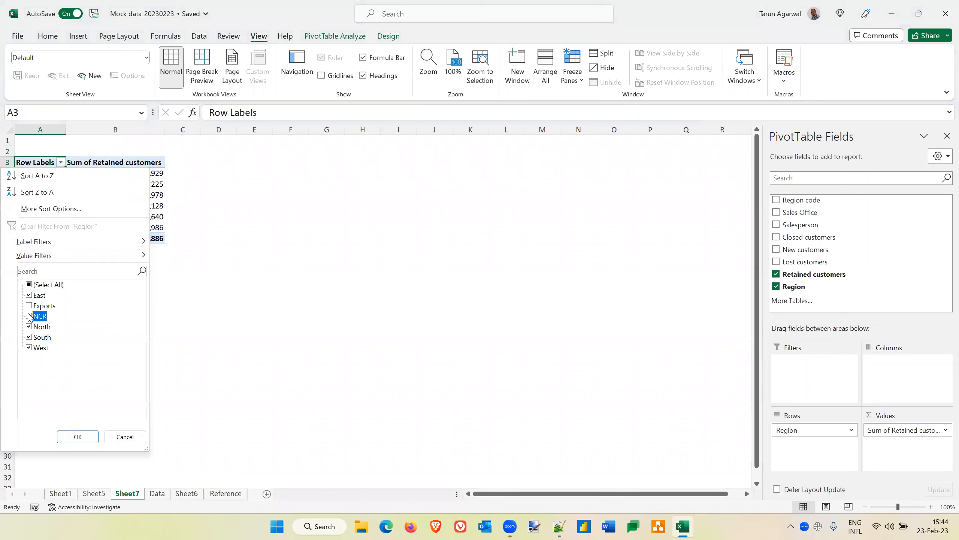
{"action": "left_click", "coordinate": [78, 437]}
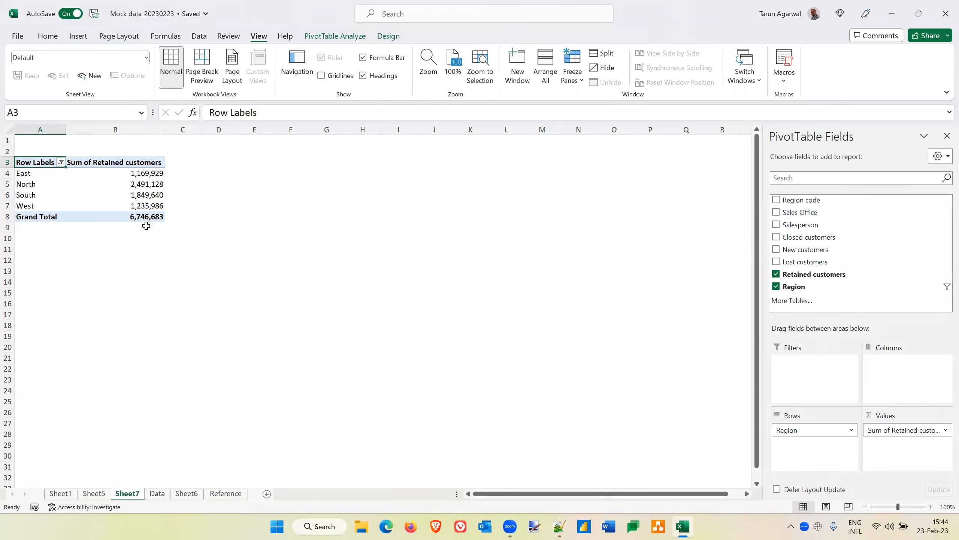
{"action": "left_click", "coordinate": [60, 162]}
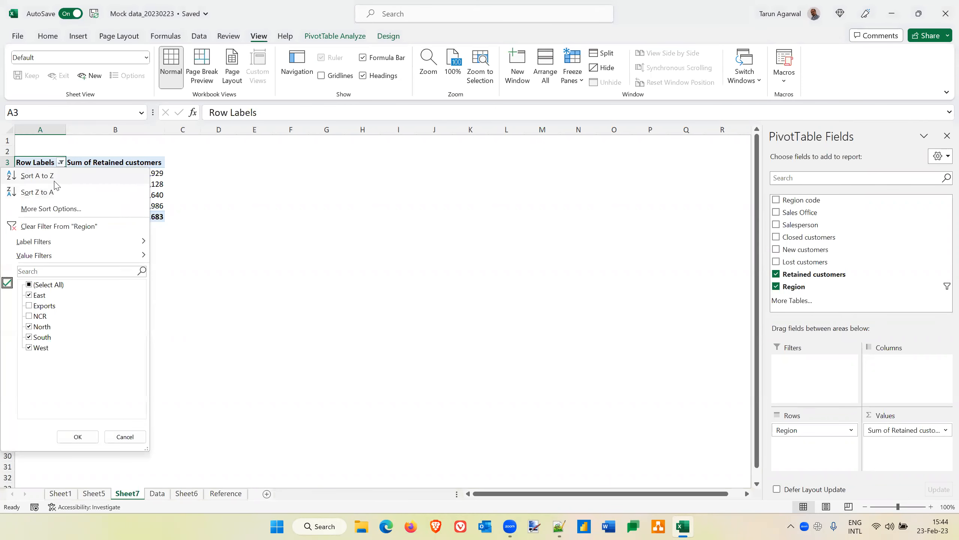
{"action": "left_click", "coordinate": [57, 193]}
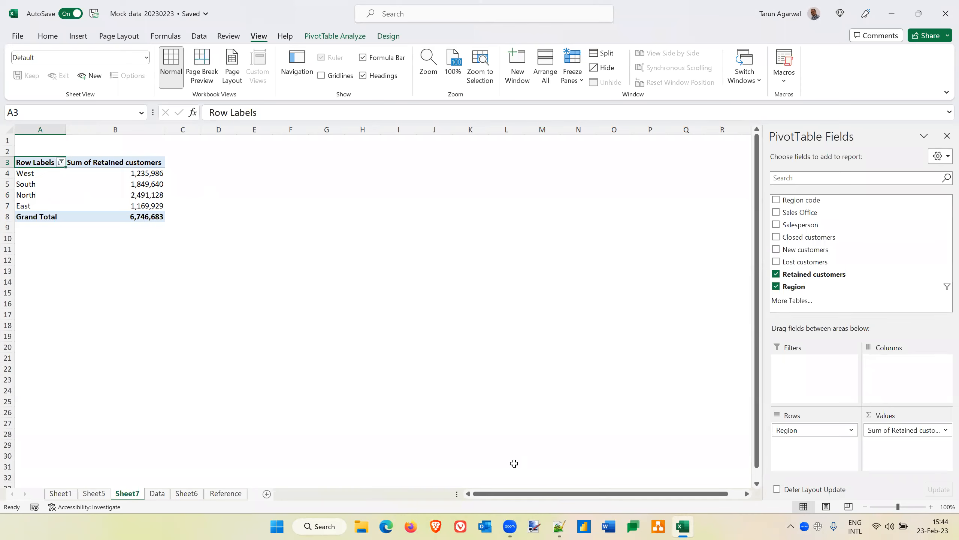
{"action": "left_click", "coordinate": [673, 385]}
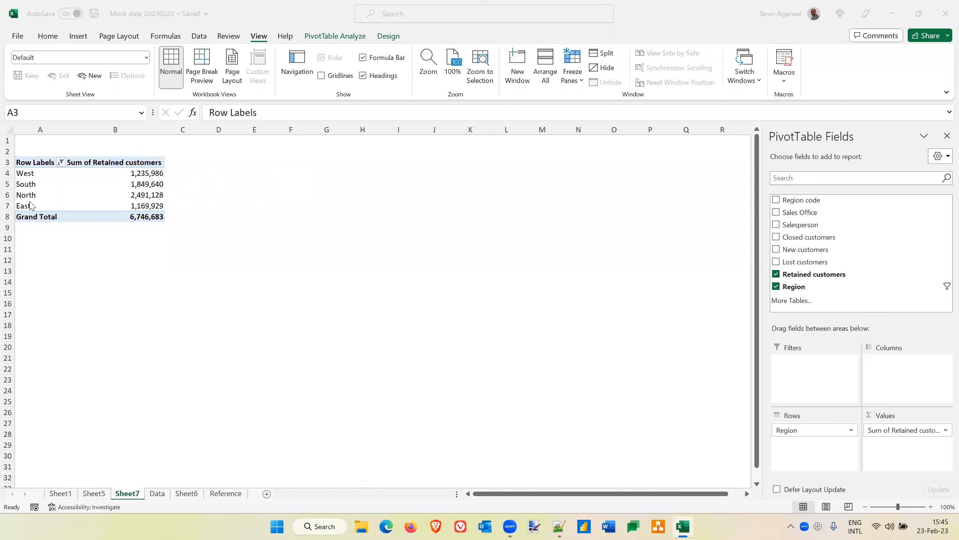
{"action": "left_click", "coordinate": [132, 188]}
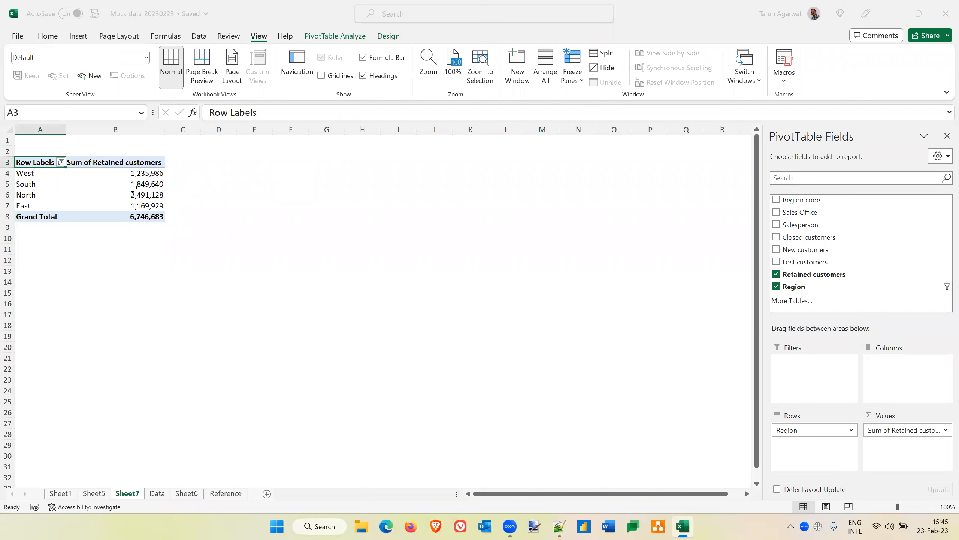
{"action": "left_click", "coordinate": [146, 182]}
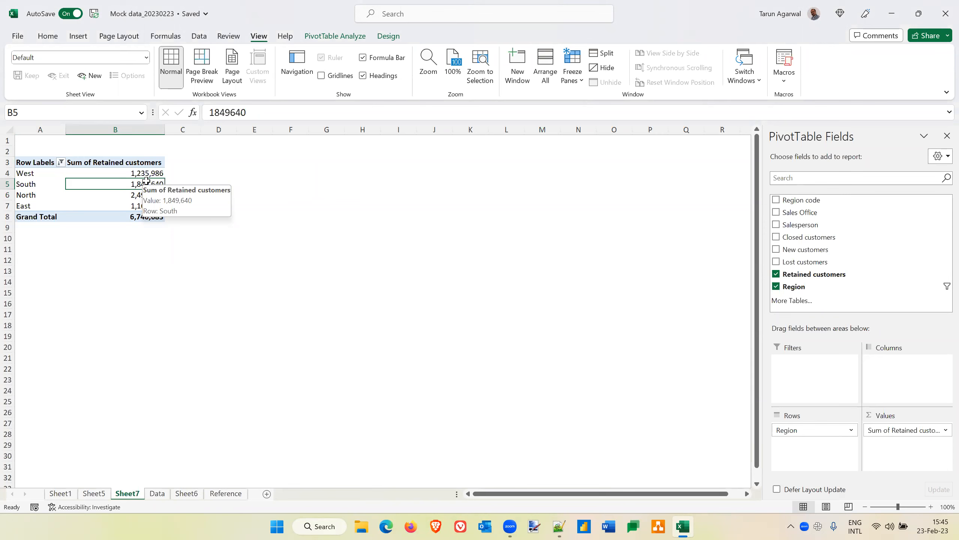
{"action": "left_click", "coordinate": [942, 21]}
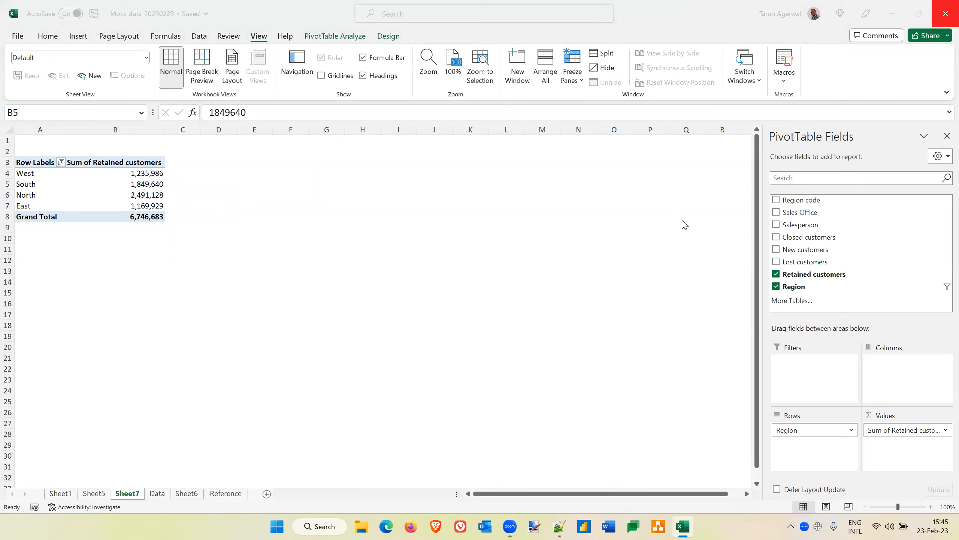
Add Sales Office beneath Region in the PivotTable's rows and collapse the entire Region field.
{"action": "left_click", "coordinate": [801, 212]}
{"action": "left_click_drag", "start_coordinate": [801, 211], "coordinate": [830, 448]}
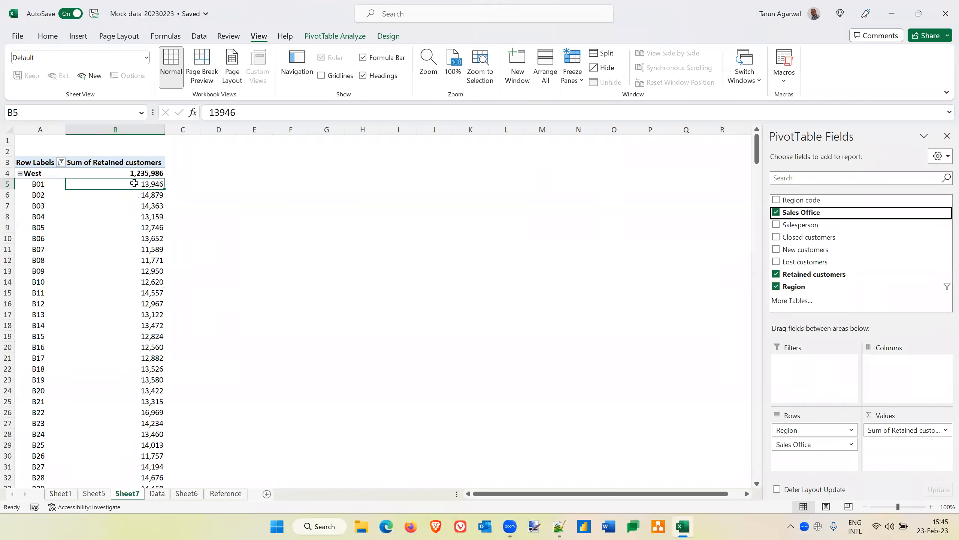
{"action": "left_click", "coordinate": [20, 173]}
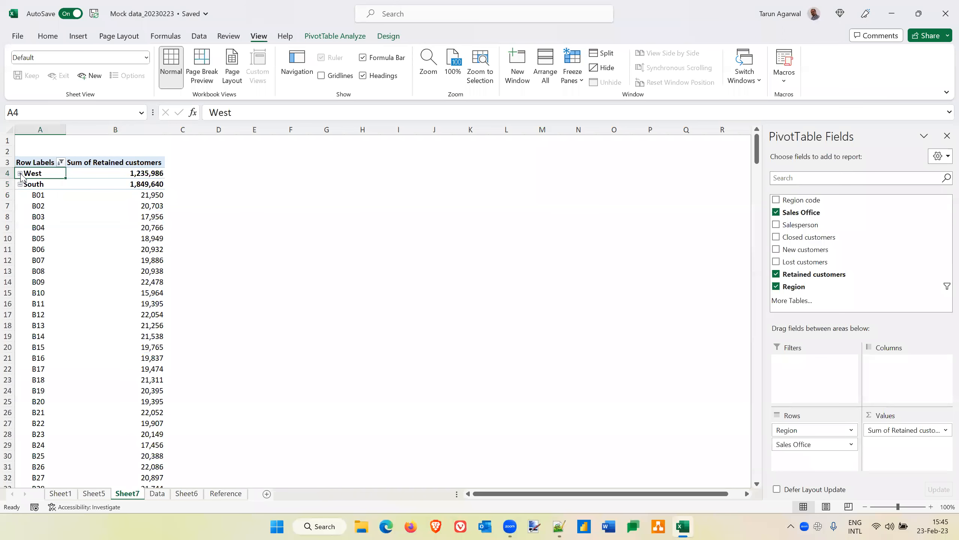
{"action": "left_click", "coordinate": [20, 184]}
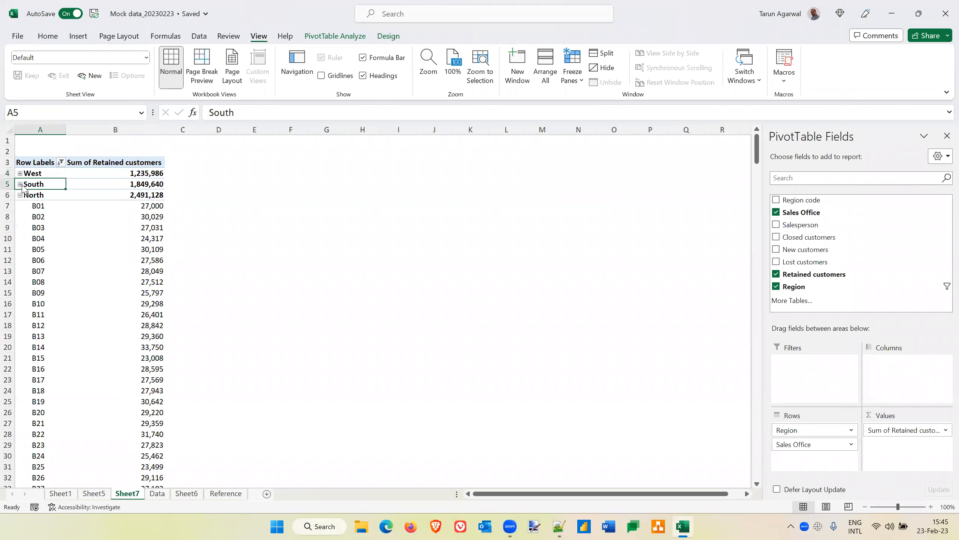
{"action": "right_click", "coordinate": [41, 196]}
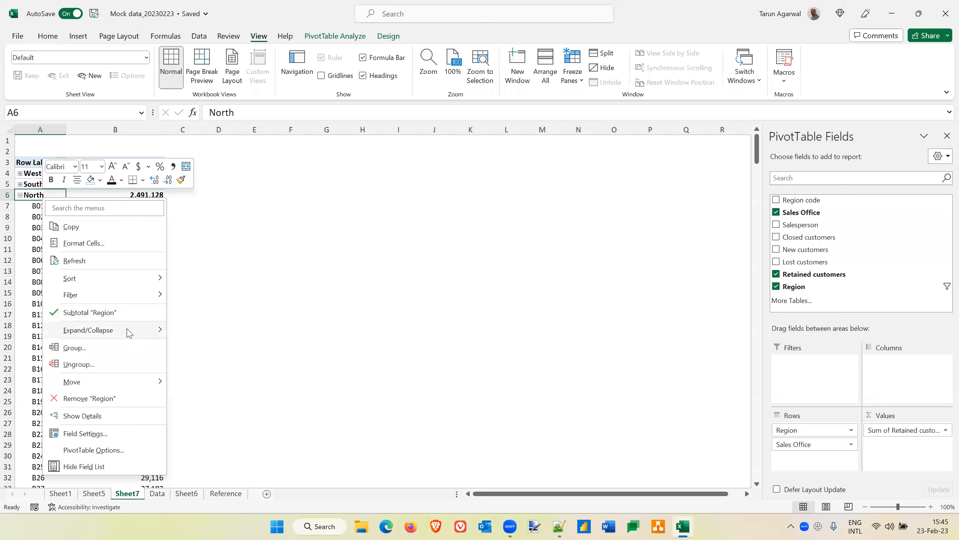
{"action": "mouse_move", "coordinate": [129, 330]}
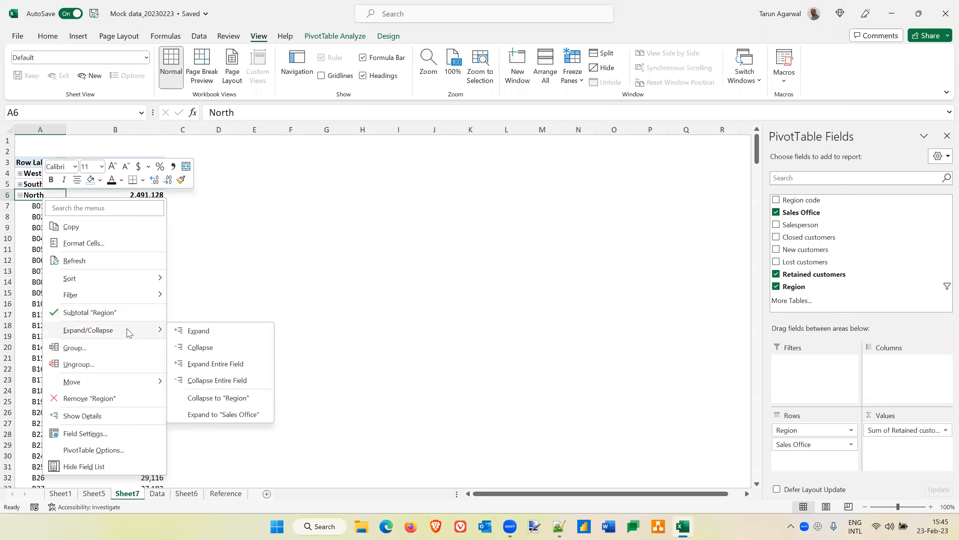
{"action": "left_click", "coordinate": [231, 382]}
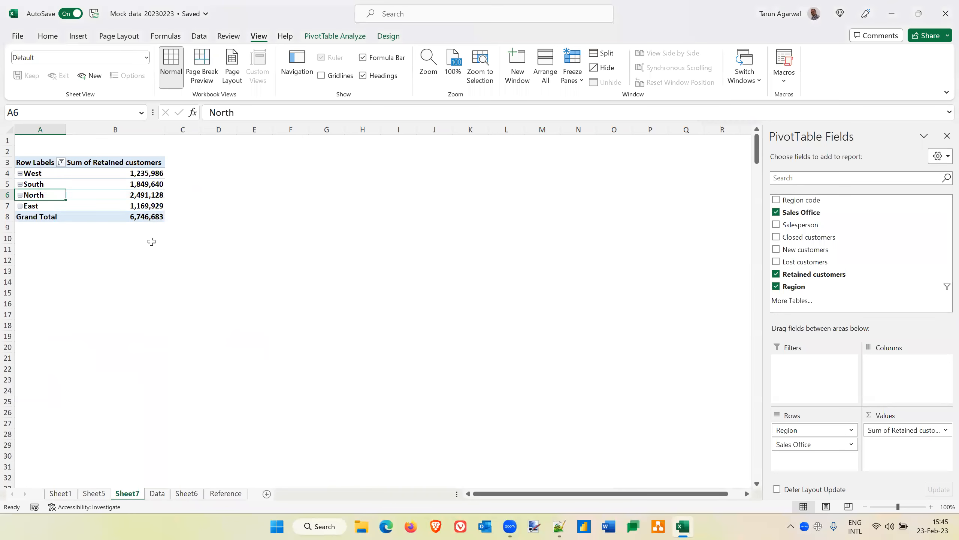
Expand the West region and filter sales offices B02, B07 and B10 out of the PivotTable.
{"action": "left_click", "coordinate": [19, 173]}
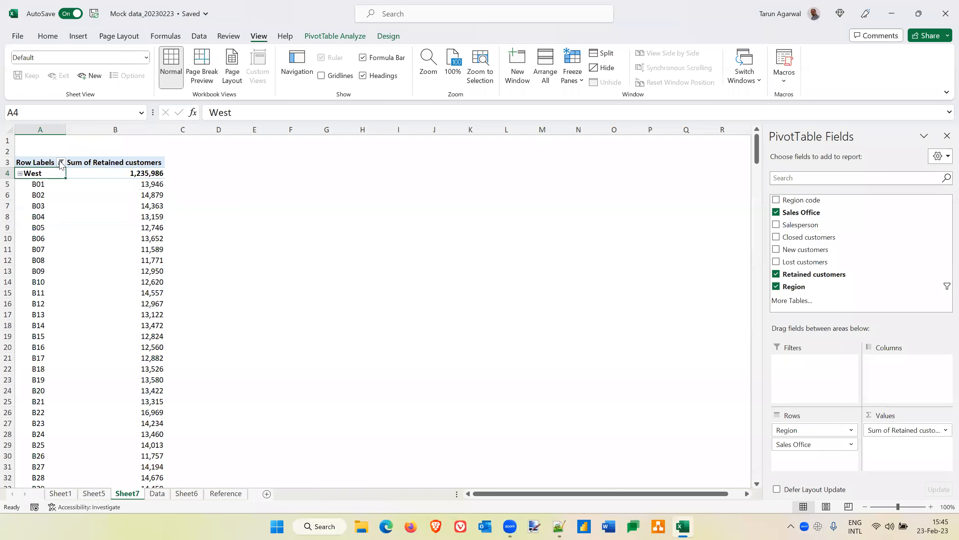
{"action": "left_click", "coordinate": [39, 198]}
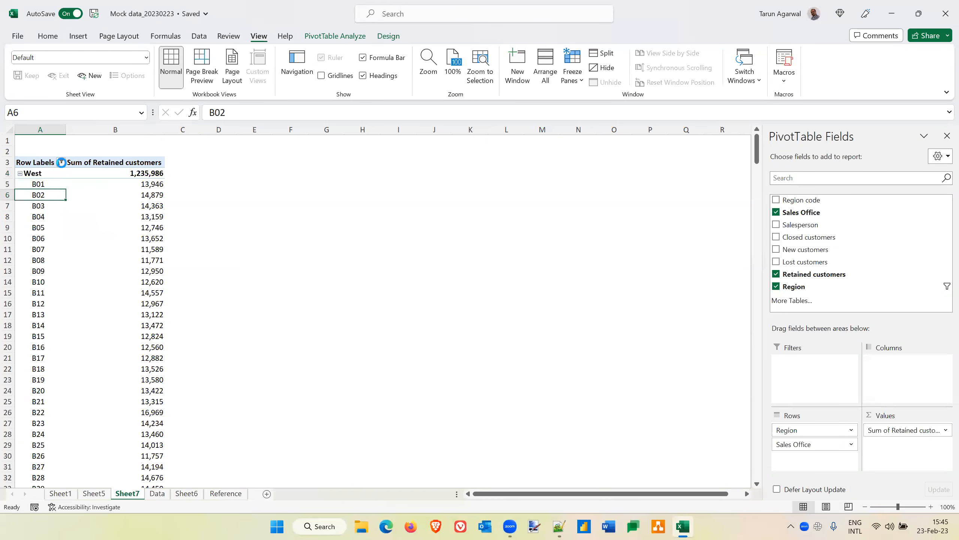
{"action": "left_click", "coordinate": [61, 163]}
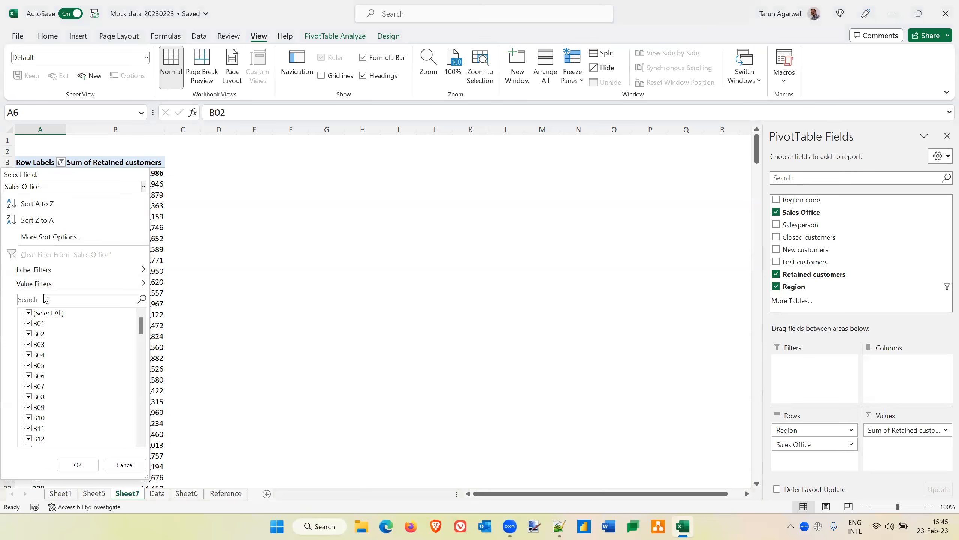
{"action": "left_click", "coordinate": [30, 334]}
{"action": "left_click", "coordinate": [30, 386]}
{"action": "left_click", "coordinate": [30, 417]}
{"action": "left_click", "coordinate": [77, 466]}
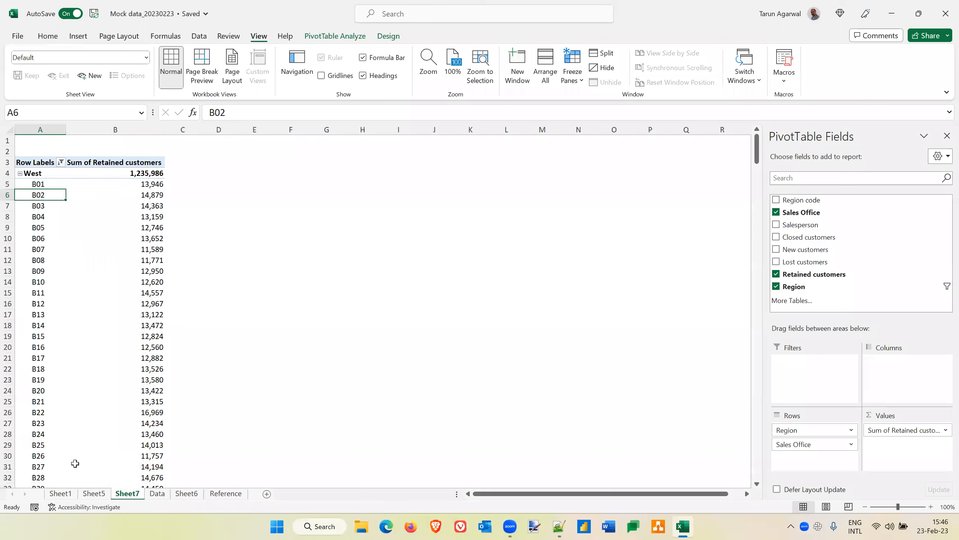
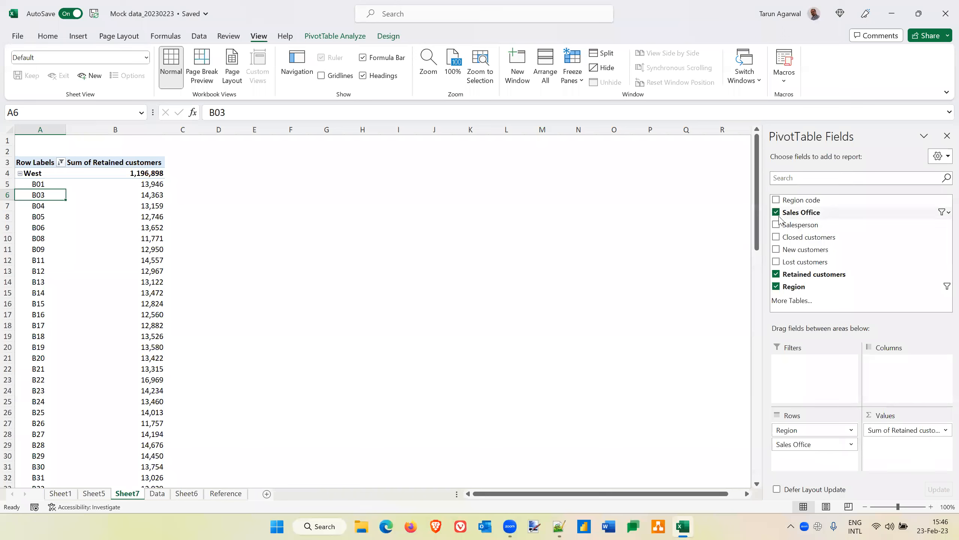
Remove Sales Office from the PivotTable's rows.
{"action": "left_click_drag", "start_coordinate": [805, 444], "coordinate": [866, 218]}
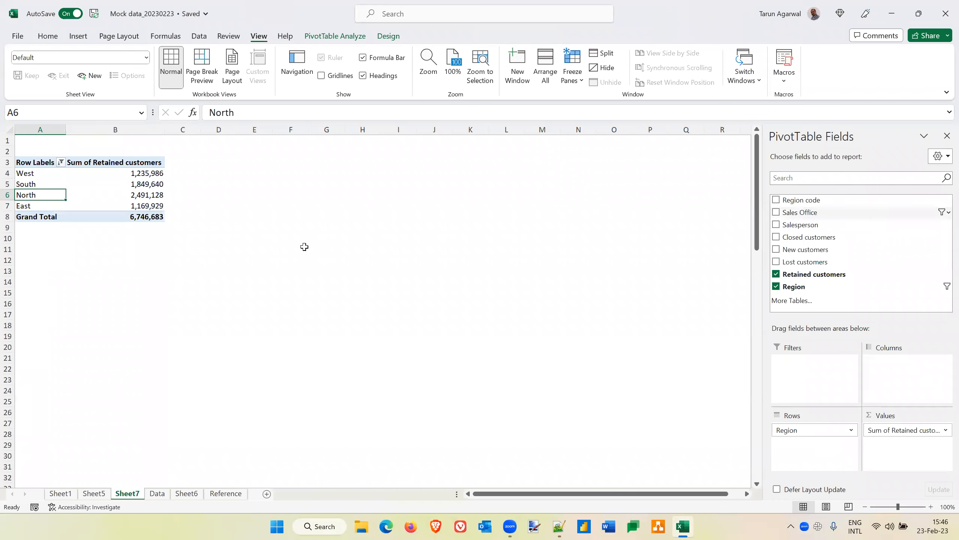
{"action": "mouse_move", "coordinate": [118, 184]}
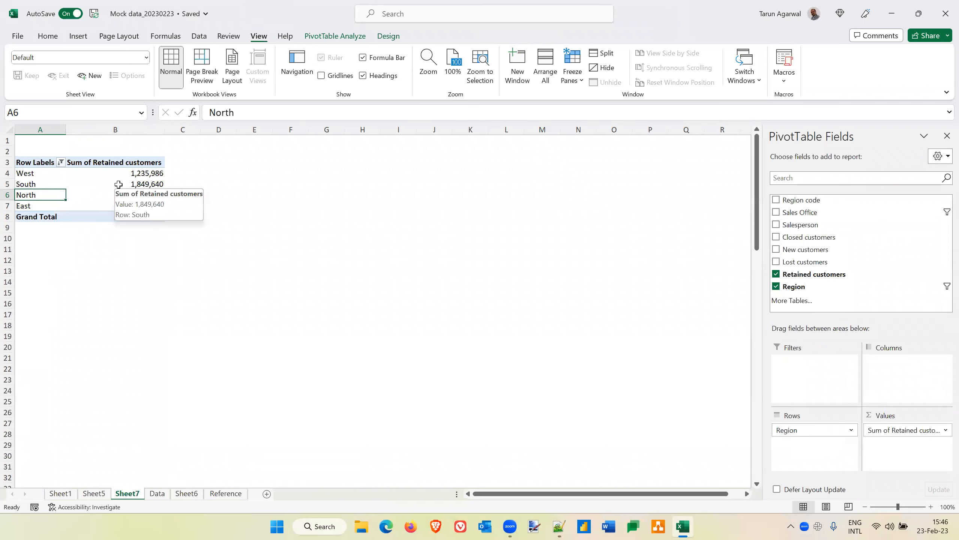
Insert a Sales Office slicer for the PivotTable and move it up level with the table.
{"action": "left_click", "coordinate": [327, 38]}
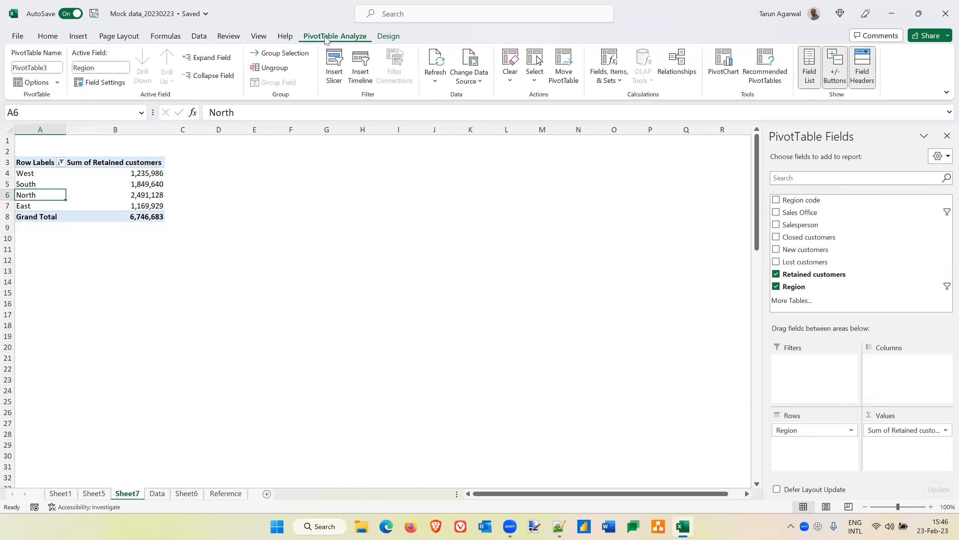
{"action": "left_click", "coordinate": [333, 76]}
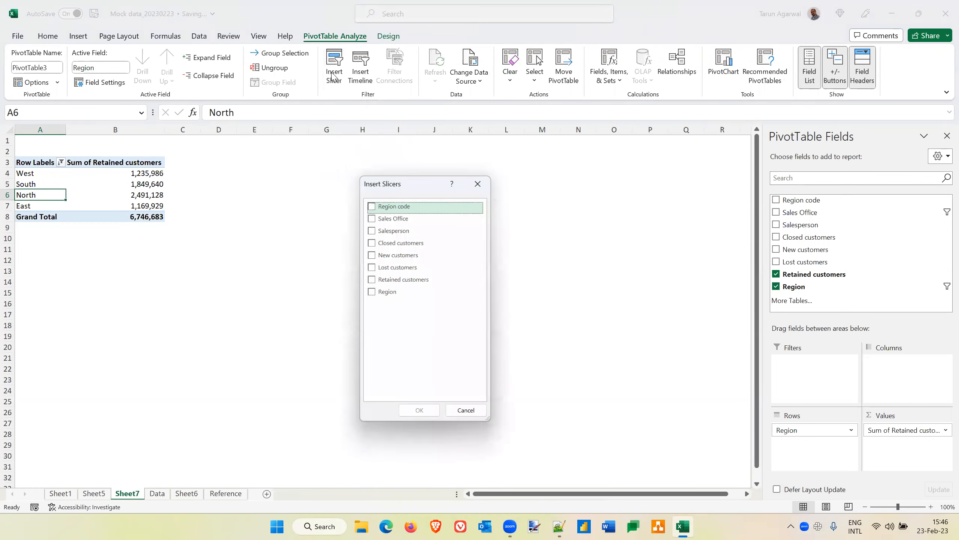
{"action": "left_click", "coordinate": [372, 219]}
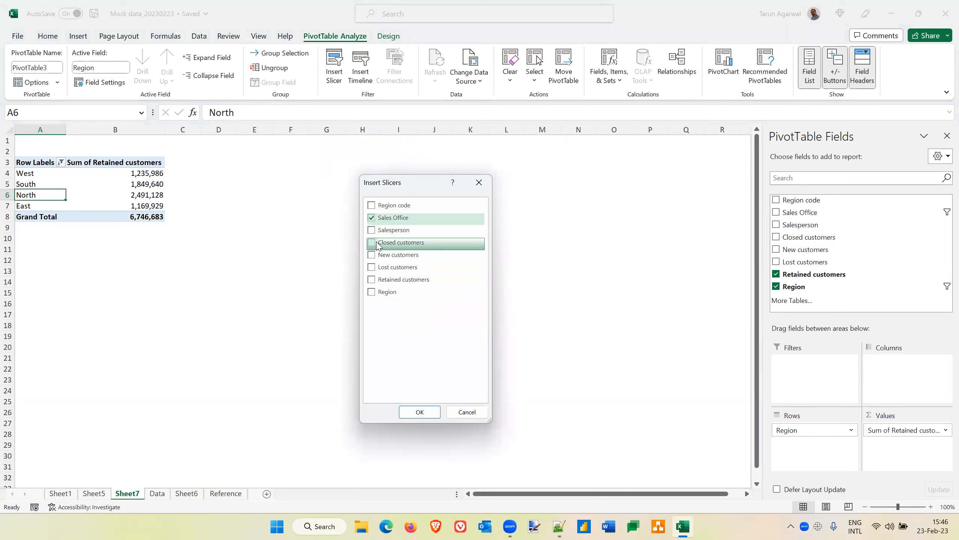
{"action": "left_click", "coordinate": [431, 416]}
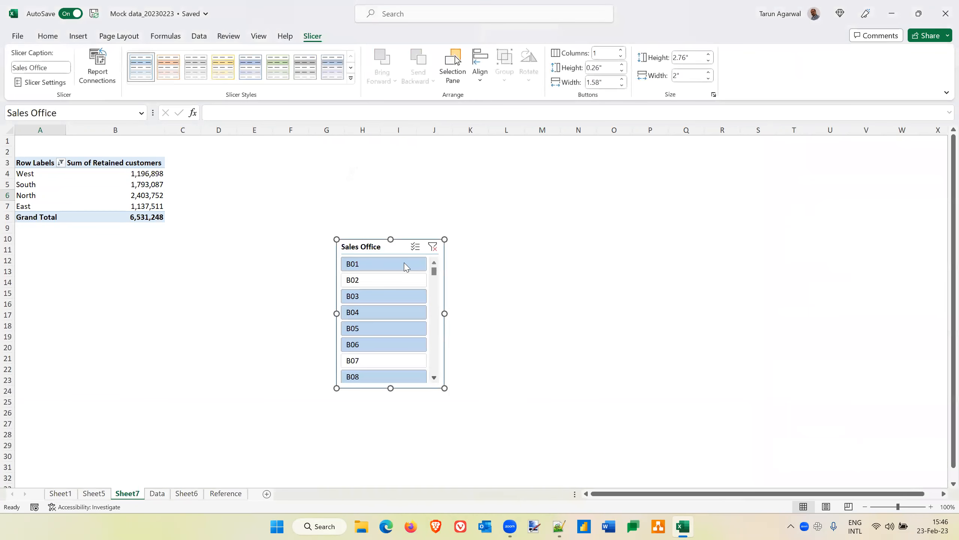
{"action": "left_click_drag", "start_coordinate": [377, 246], "coordinate": [309, 150]}
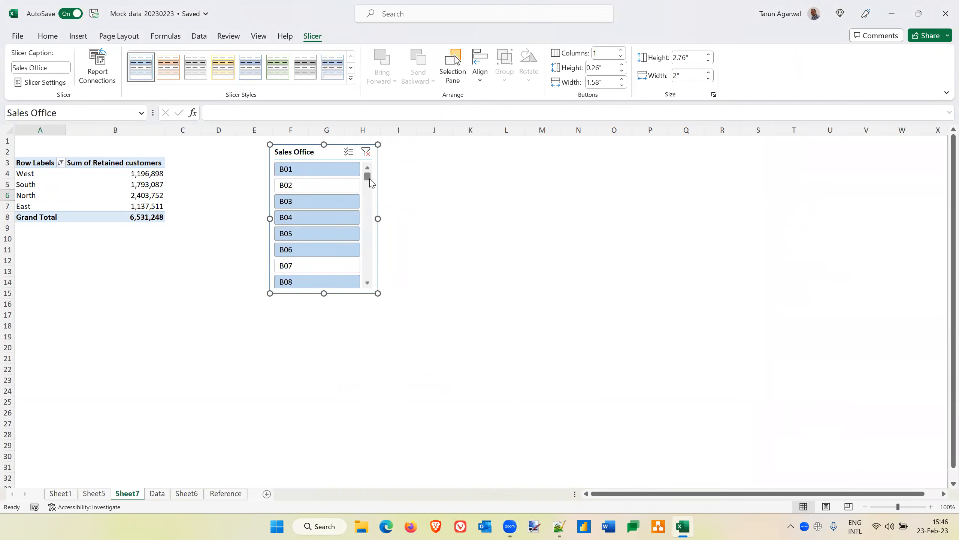
Enlarge the Sales Office slicer to about 4.51" high by 6.88" wide and arrange its buttons in 7 columns.
{"action": "mouse_move", "coordinate": [367, 176]}
{"action": "left_mouse_down"}
{"action": "mouse_move", "coordinate": [367, 272]}
{"action": "mouse_move", "coordinate": [368, 176]}
{"action": "left_mouse_up"}
{"action": "left_click_drag", "start_coordinate": [378, 293], "coordinate": [640, 388]}
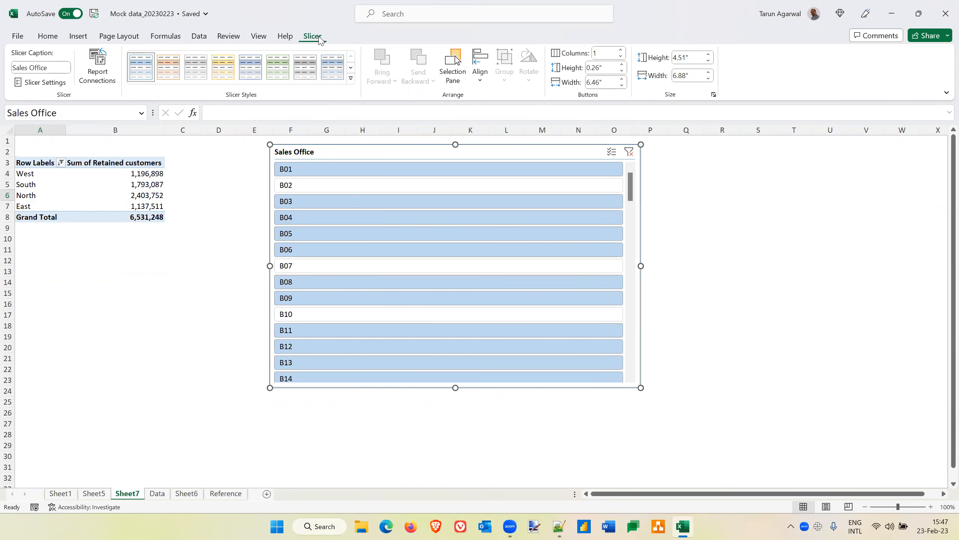
{"action": "left_click", "coordinate": [622, 51]}
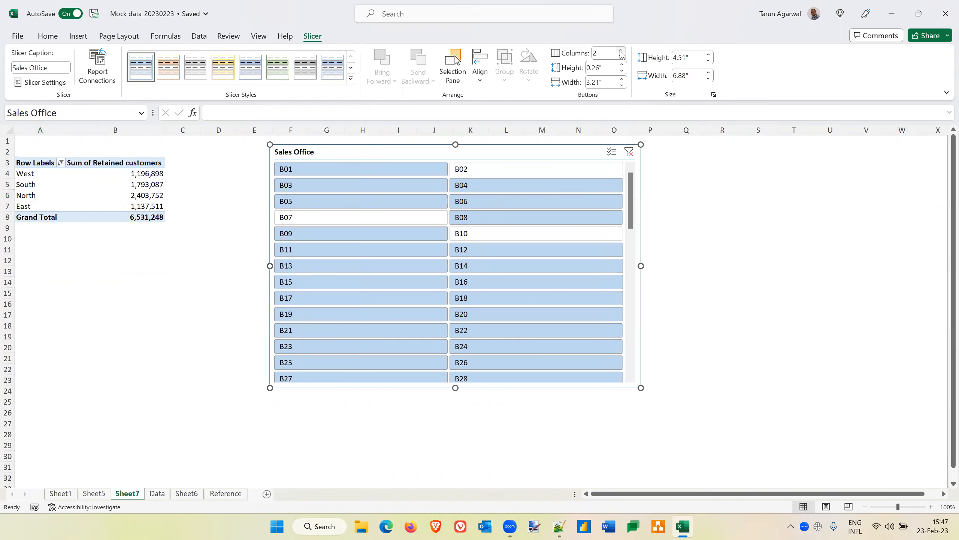
{"action": "left_click", "coordinate": [622, 51]}
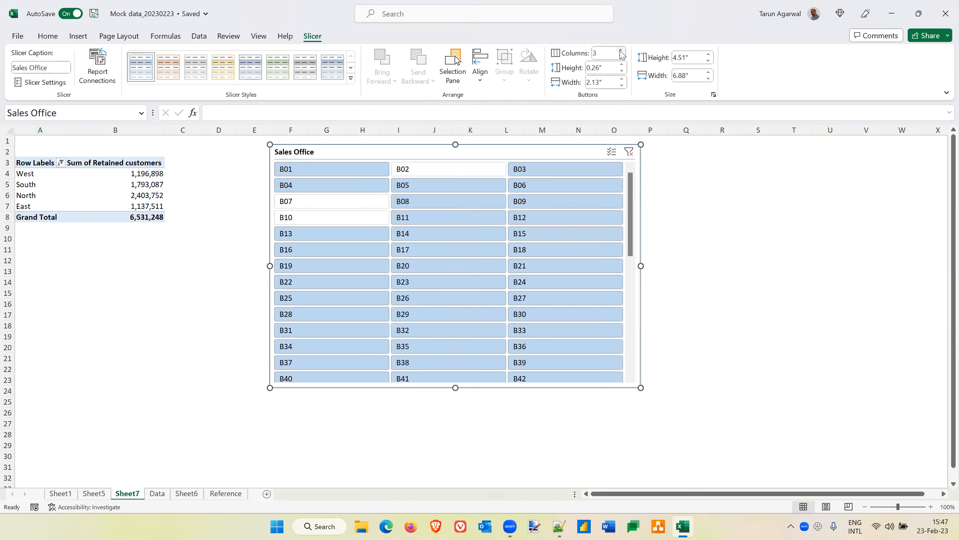
{"action": "left_click", "coordinate": [622, 51]}
{"action": "left_click", "coordinate": [622, 51]}
{"action": "left_click", "coordinate": [622, 51]}
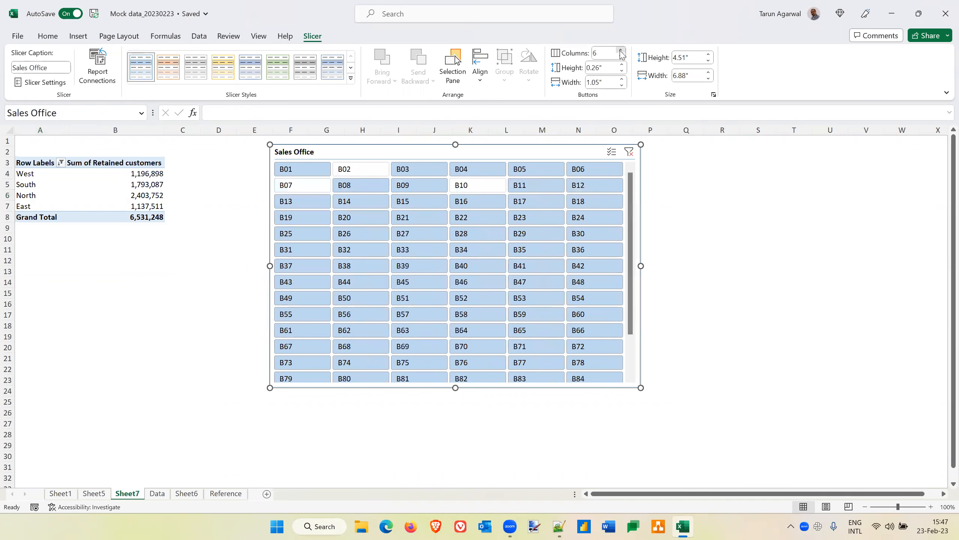
{"action": "left_click", "coordinate": [622, 52]}
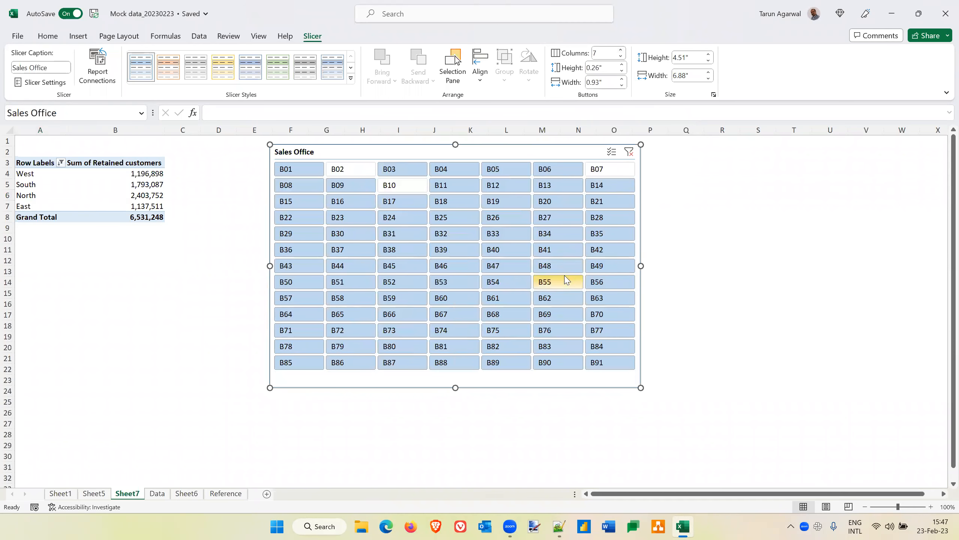
Filter the PivotTable with the slicer to one sales office at a time: B02, B10, B30 and B38.
{"action": "left_click", "coordinate": [345, 171]}
{"action": "left_click", "coordinate": [408, 193]}
{"action": "left_click", "coordinate": [352, 234]}
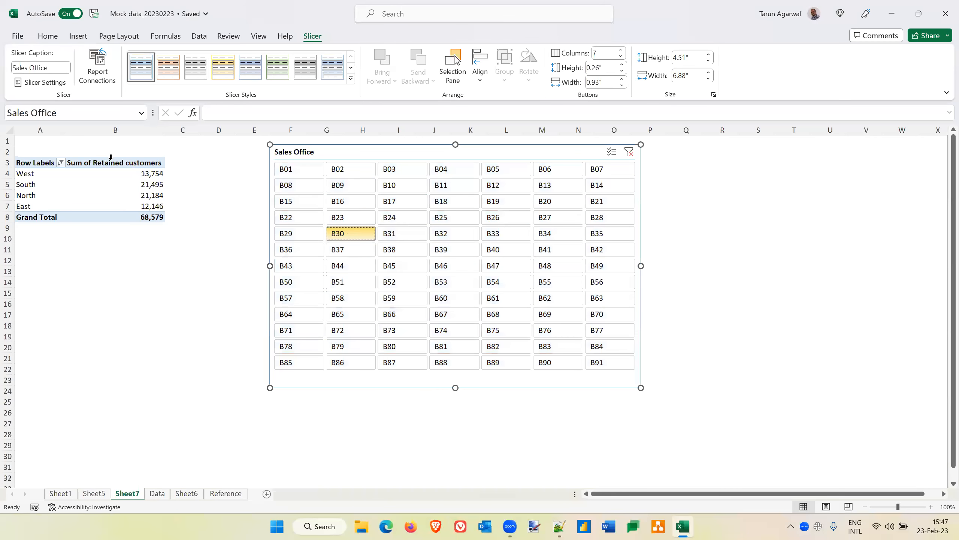
{"action": "left_click", "coordinate": [390, 252]}
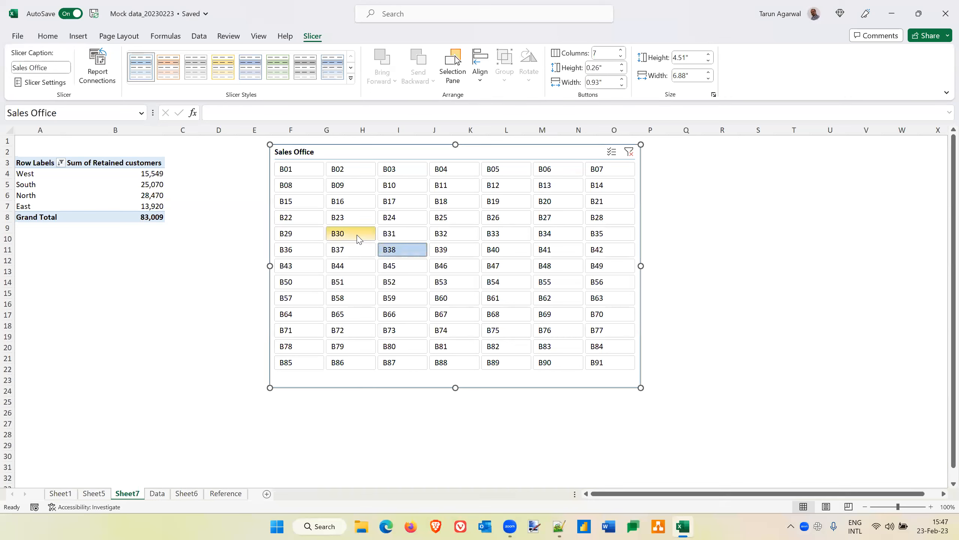
Add sales offices B23, B18, B12 and B28 to the slicer selection alongside B38.
{"action": "left_click", "coordinate": [345, 219], "text": "ctrl"}
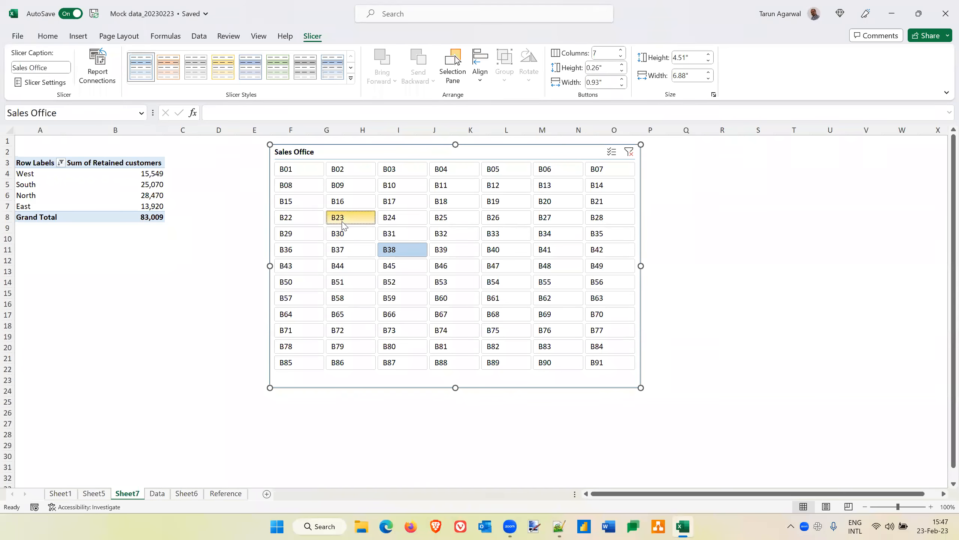
{"action": "left_click", "coordinate": [471, 207], "text": "ctrl"}
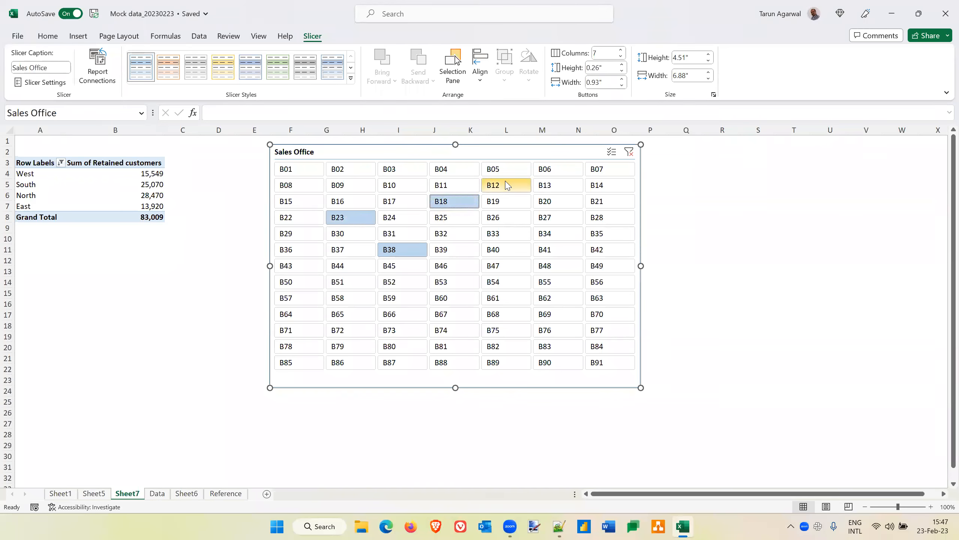
{"action": "left_click", "coordinate": [607, 222], "text": "ctrl"}
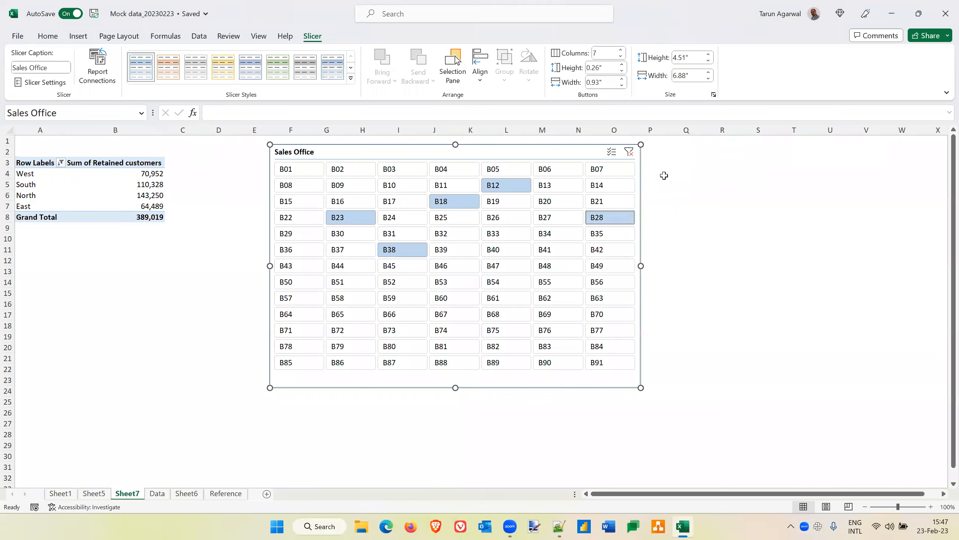
Clear the slicer's filter and, with multi-select on, exclude B24, B52, B47, B37, B15, B12, B76, B78, B58, B28, B63 and B34.
{"action": "left_click", "coordinate": [629, 152]}
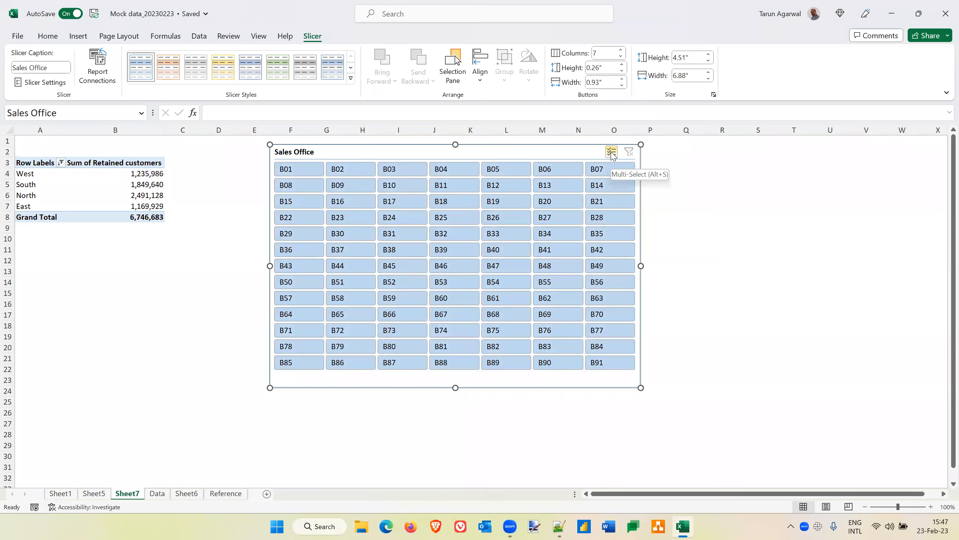
{"action": "left_click", "coordinate": [612, 152]}
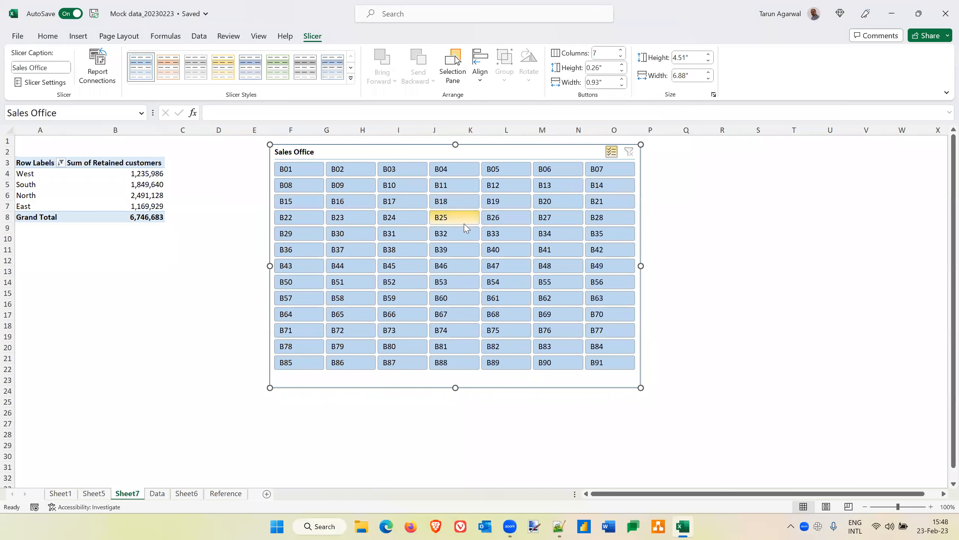
{"action": "left_click", "coordinate": [401, 221]}
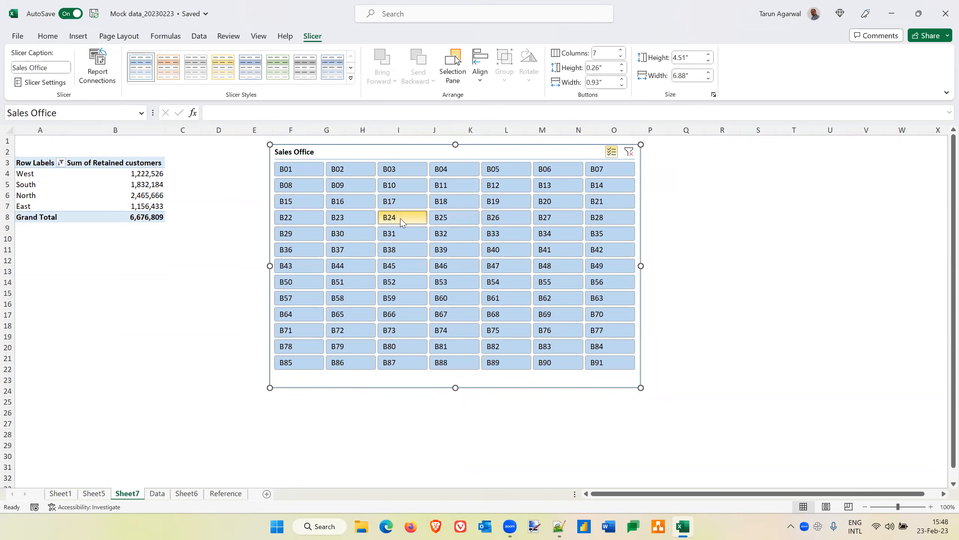
{"action": "left_click", "coordinate": [401, 286]}
{"action": "left_click", "coordinate": [501, 268]}
{"action": "left_click", "coordinate": [333, 252]}
{"action": "left_click", "coordinate": [302, 202]}
{"action": "left_click", "coordinate": [513, 191]}
{"action": "left_click", "coordinate": [561, 333]}
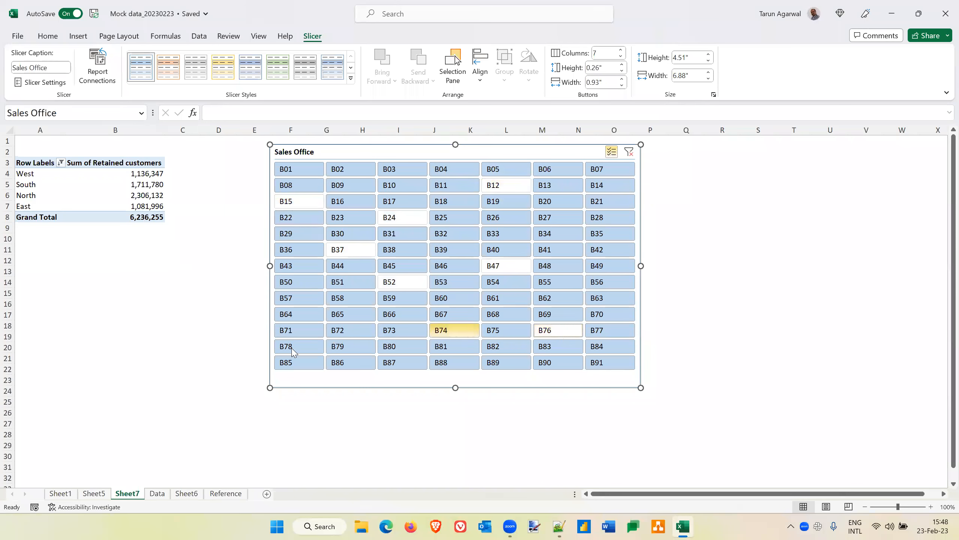
{"action": "left_click", "coordinate": [300, 347]}
{"action": "left_click", "coordinate": [347, 301]}
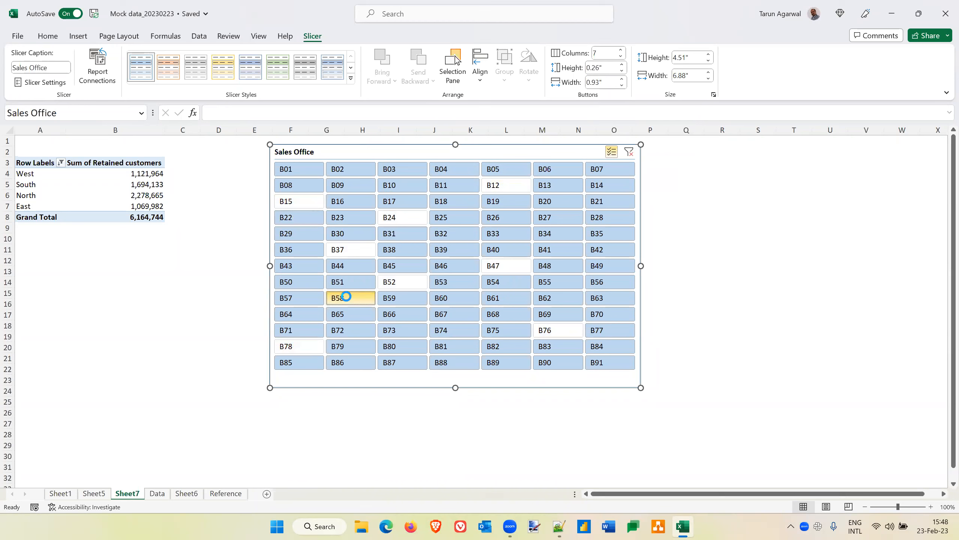
{"action": "left_click", "coordinate": [614, 226]}
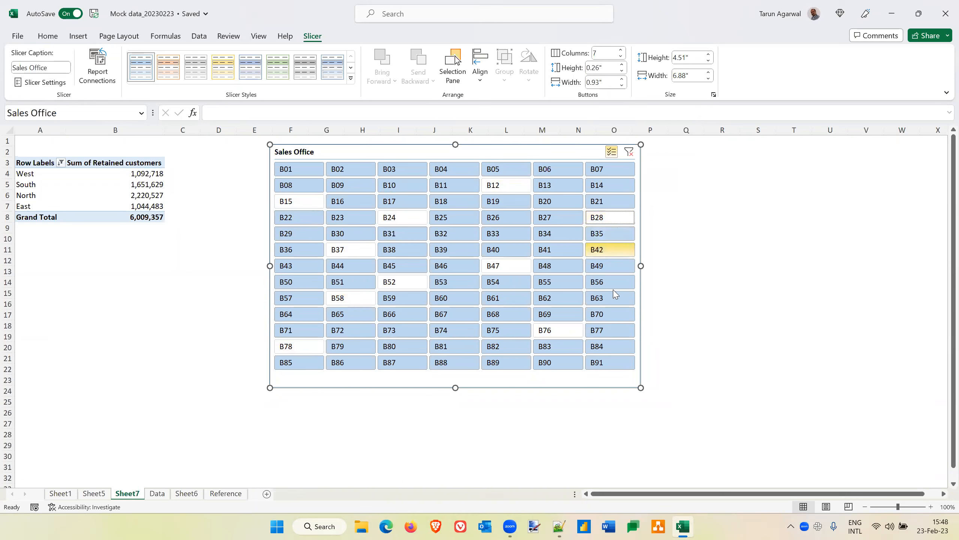
{"action": "left_click", "coordinate": [615, 299]}
{"action": "left_click", "coordinate": [564, 237]}
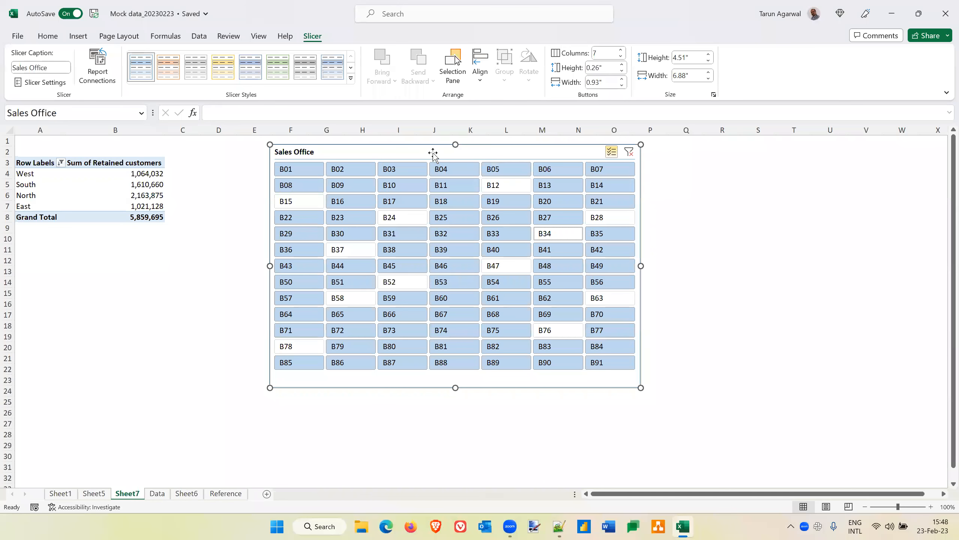
Move the Sales Office slicer close beside the PivotTable and insert a Clustered Bar PivotChart of retained customers by region.
{"action": "left_click_drag", "start_coordinate": [434, 153], "coordinate": [341, 149]}
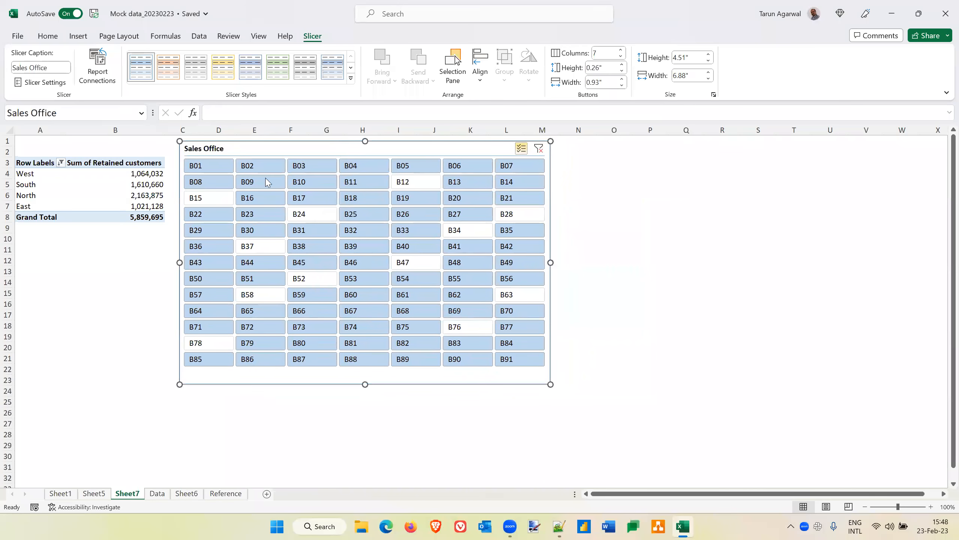
{"action": "left_click", "coordinate": [98, 192]}
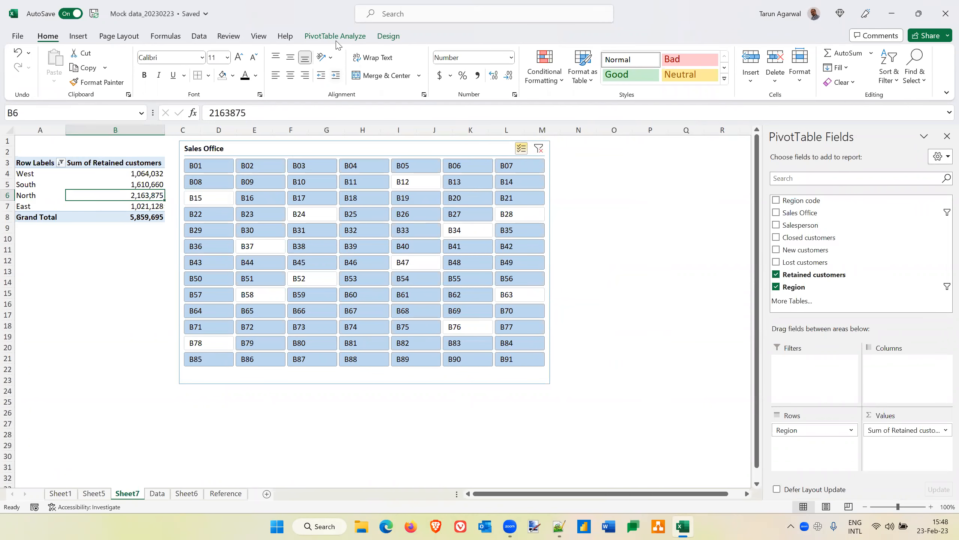
{"action": "left_click", "coordinate": [81, 38]}
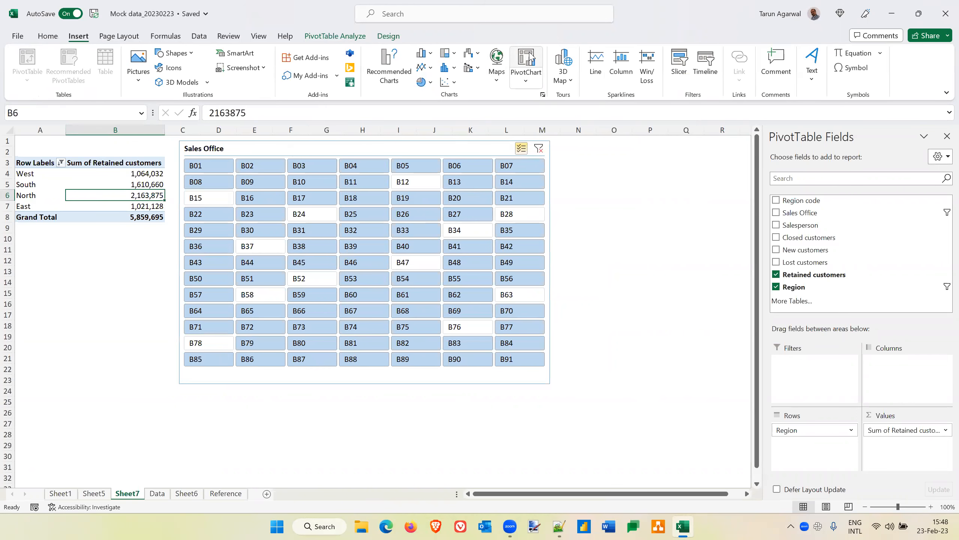
{"action": "left_click", "coordinate": [331, 38]}
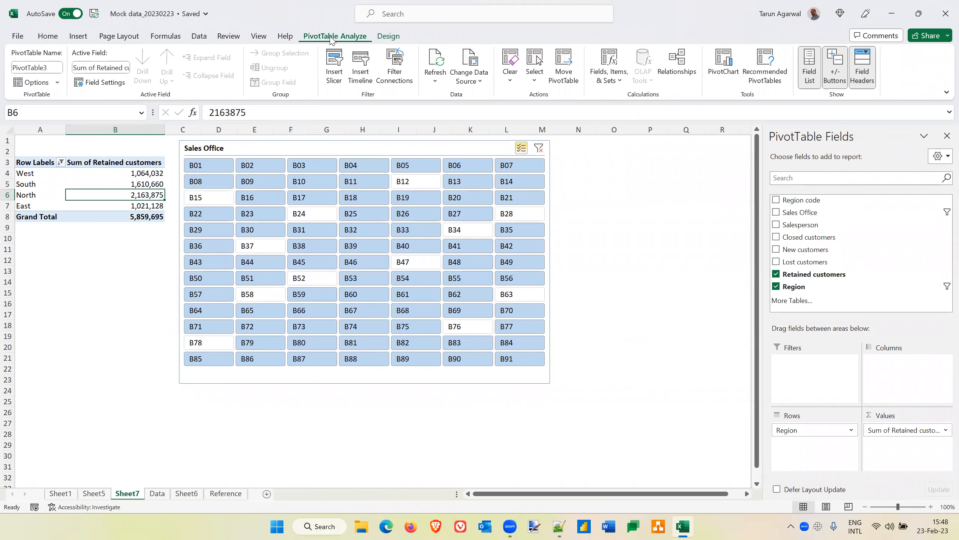
{"action": "left_click", "coordinate": [721, 68]}
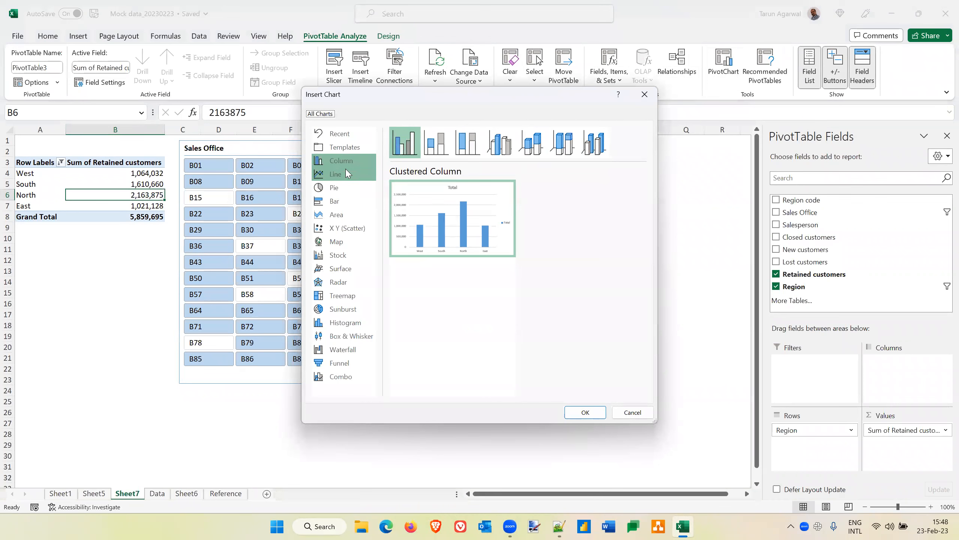
{"action": "left_click", "coordinate": [344, 173]}
{"action": "left_click", "coordinate": [344, 187]}
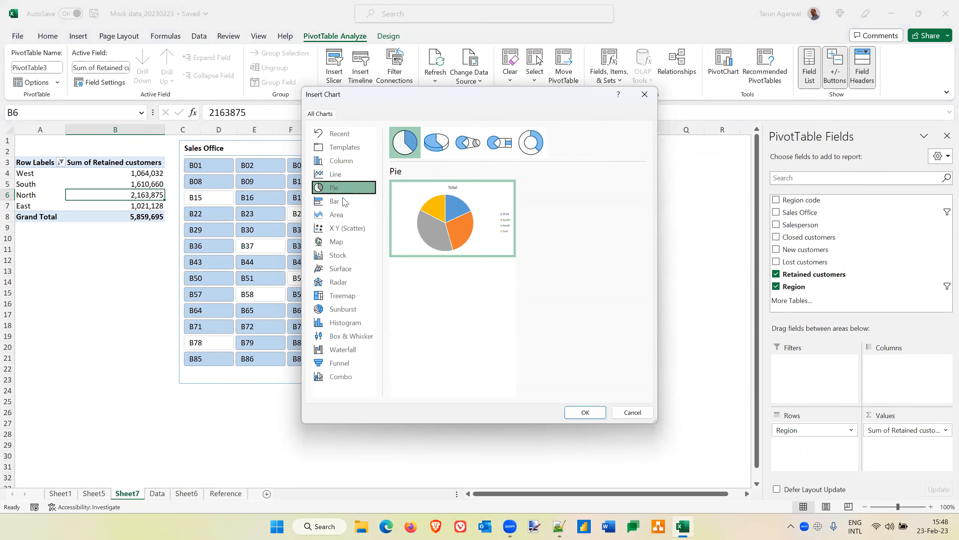
{"action": "left_click", "coordinate": [344, 201]}
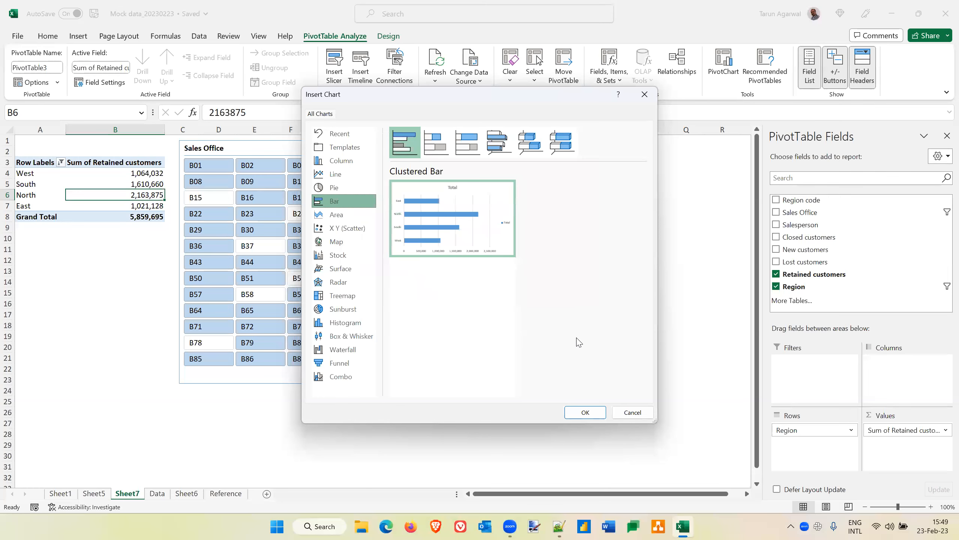
{"action": "left_click", "coordinate": [585, 412]}
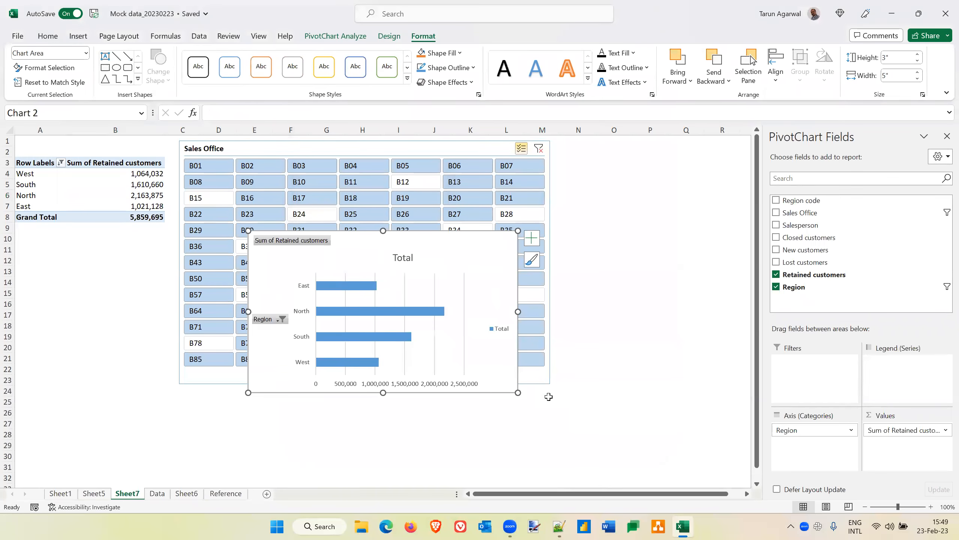
Place the PivotChart beside the Sales Office slicer, aligned with its upper edge, and close the PivotChart Fields pane.
{"action": "left_click_drag", "start_coordinate": [366, 262], "coordinate": [671, 170]}
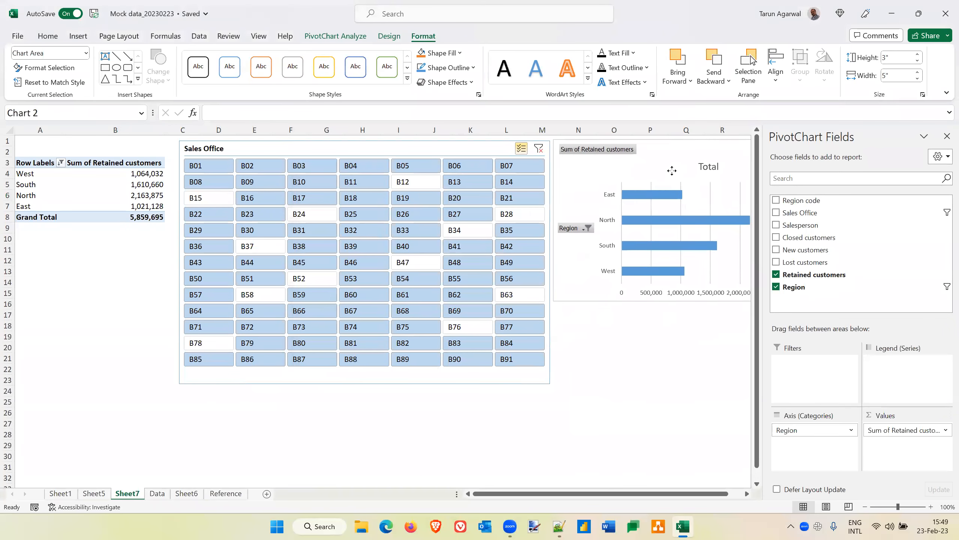
{"action": "left_click", "coordinate": [946, 137]}
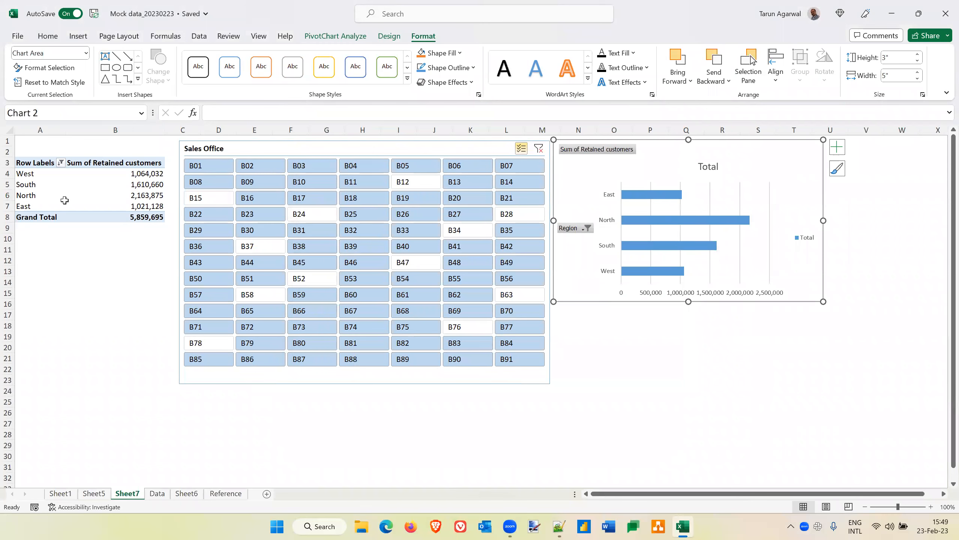
Sort the PivotTable's regions by Sum of Retained customers from largest to smallest.
{"action": "left_click", "coordinate": [141, 174]}
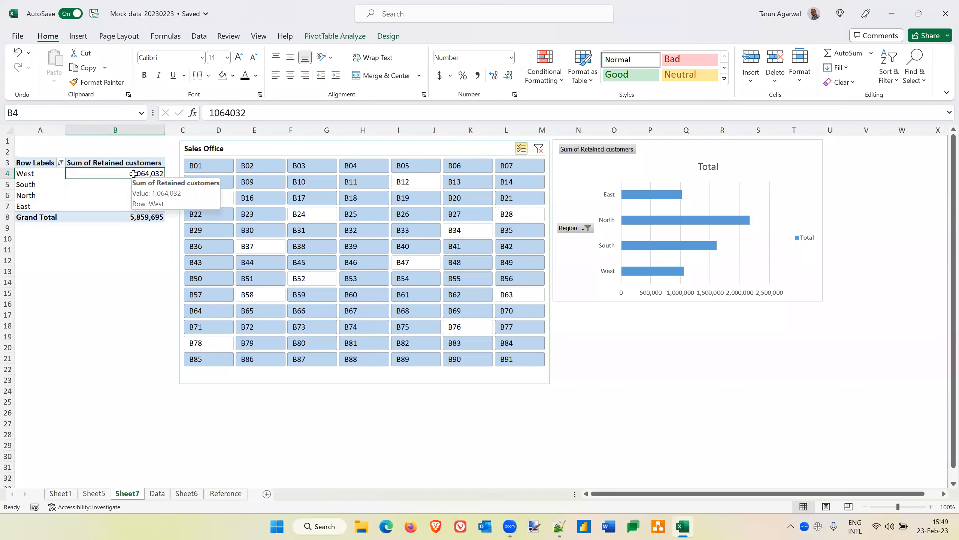
{"action": "right_click", "coordinate": [130, 174]}
{"action": "left_click", "coordinate": [131, 178]}
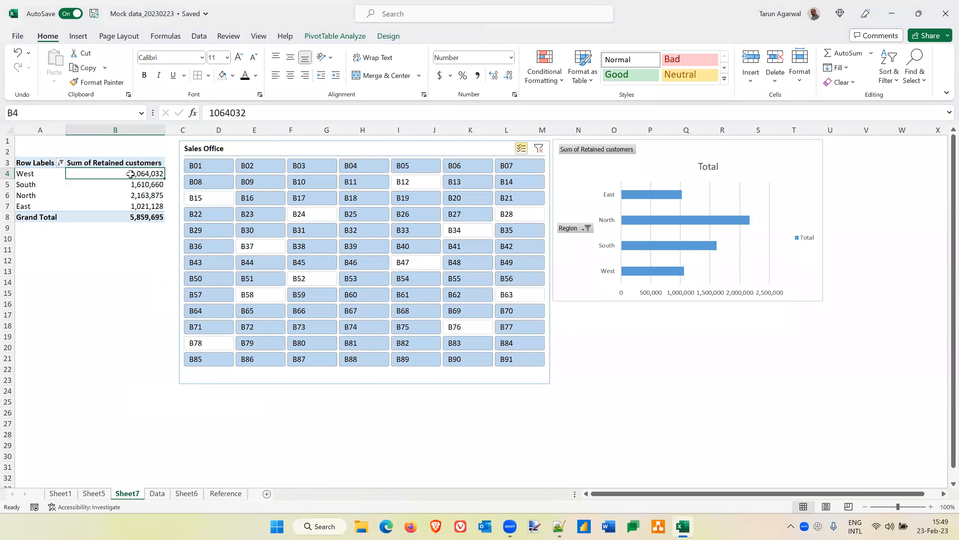
{"action": "right_click", "coordinate": [130, 178]}
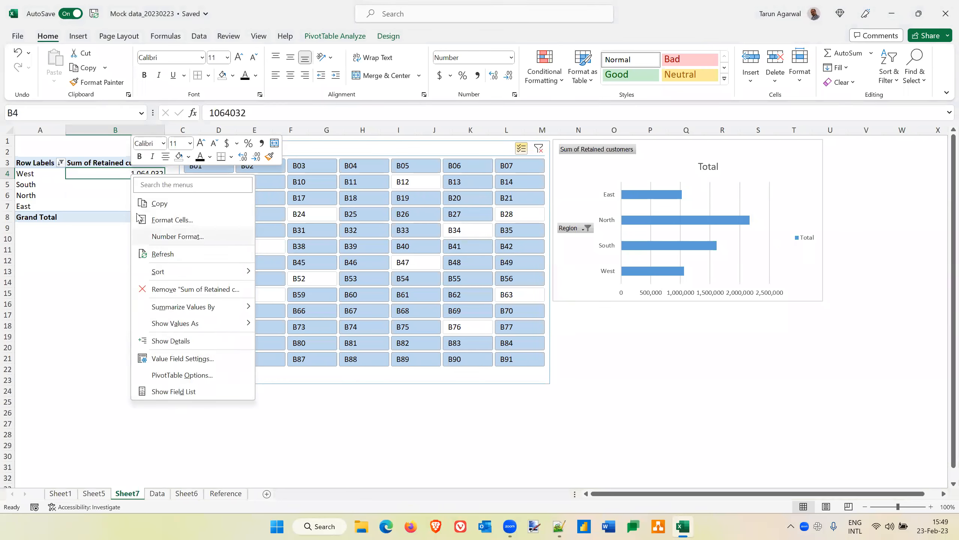
{"action": "mouse_move", "coordinate": [183, 274]}
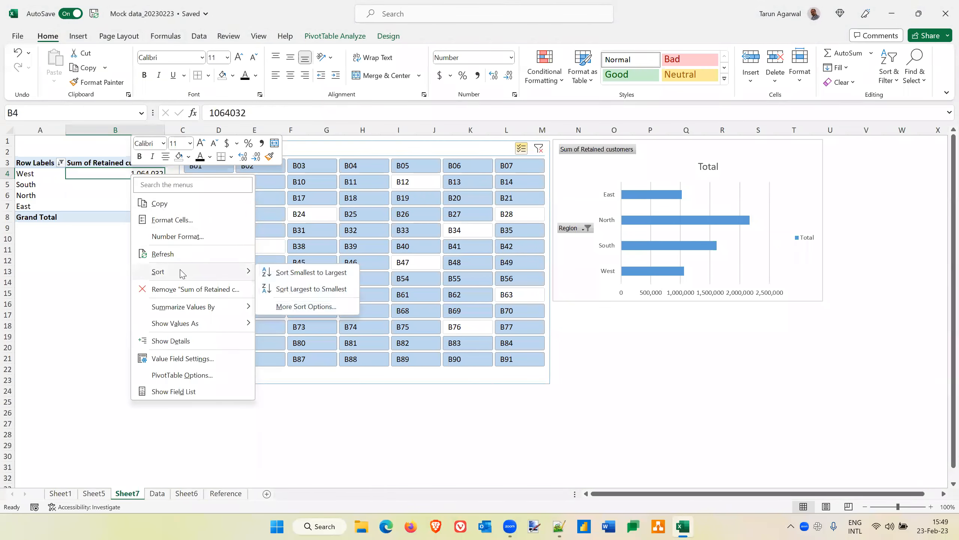
{"action": "left_click", "coordinate": [319, 289]}
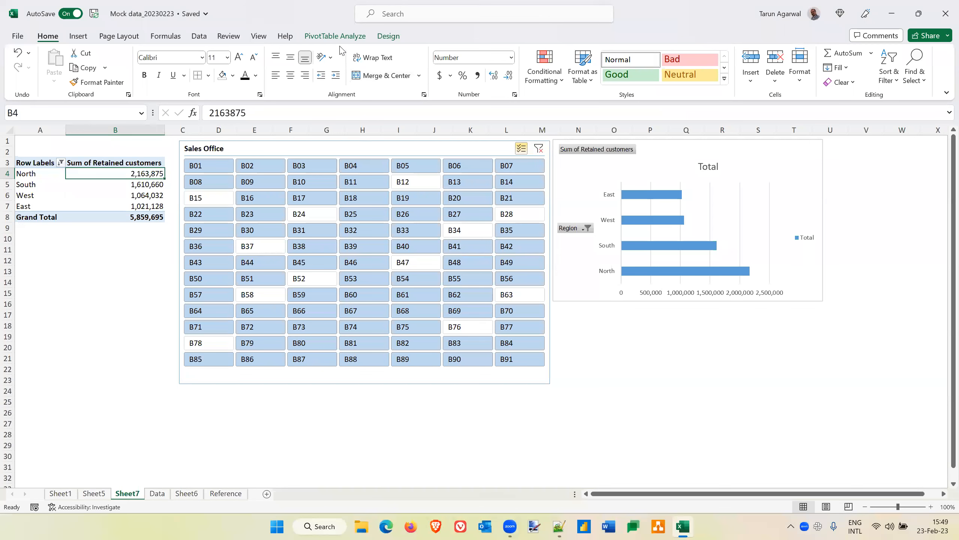
Change the PivotChart's type to a Column chart and deselect the chart.
{"action": "right_click", "coordinate": [719, 207]}
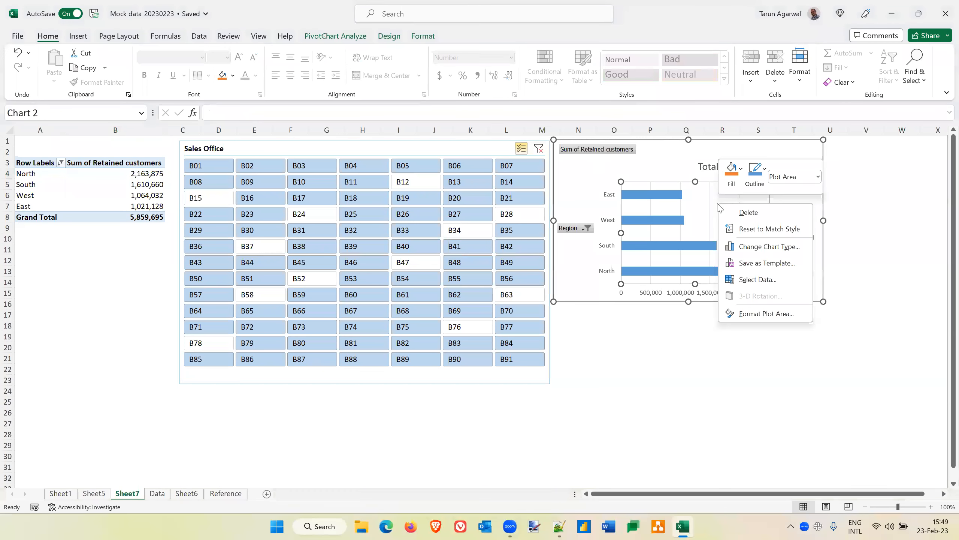
{"action": "left_click", "coordinate": [768, 246]}
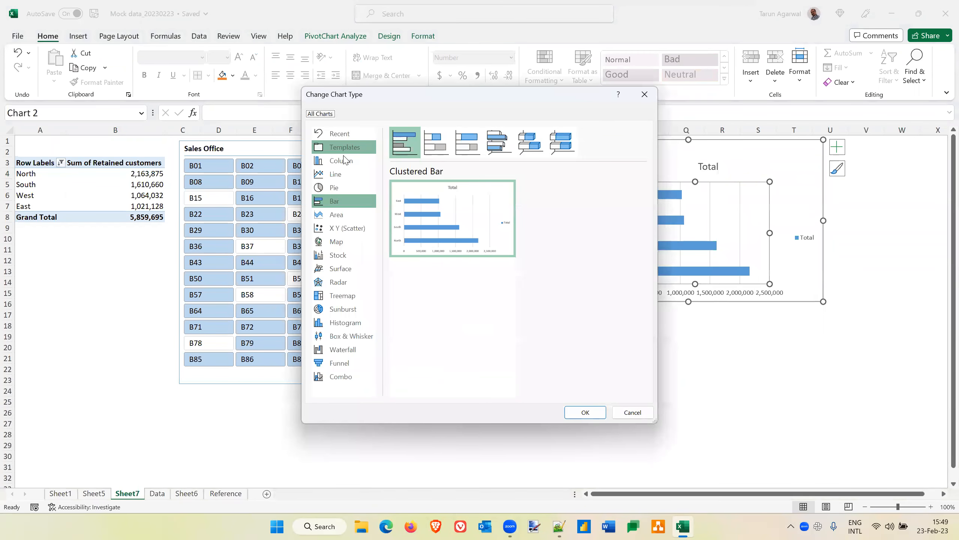
{"action": "left_click", "coordinate": [343, 158]}
{"action": "left_click", "coordinate": [585, 412]}
{"action": "left_click", "coordinate": [779, 355]}
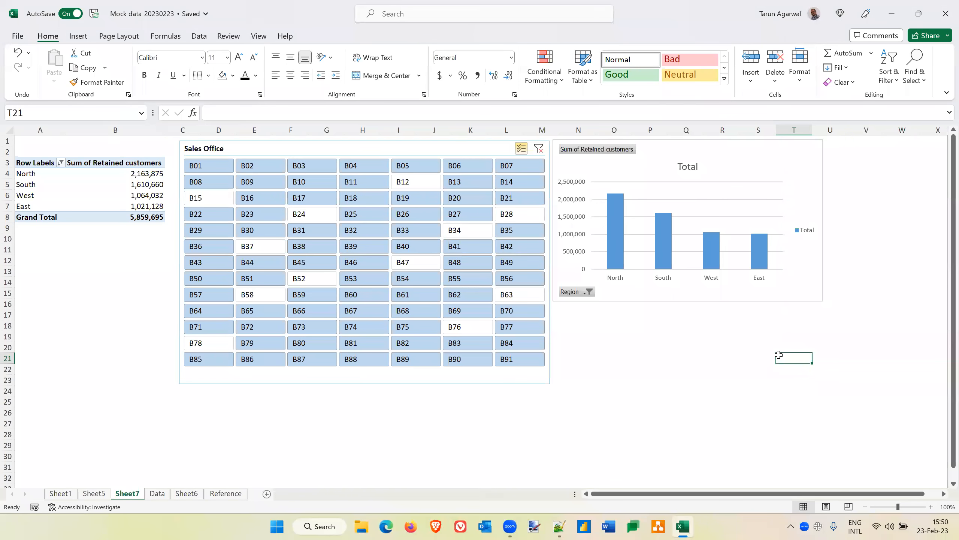
Add data labels at the Outside End position to the PivotChart's columns.
{"action": "left_click", "coordinate": [615, 209]}
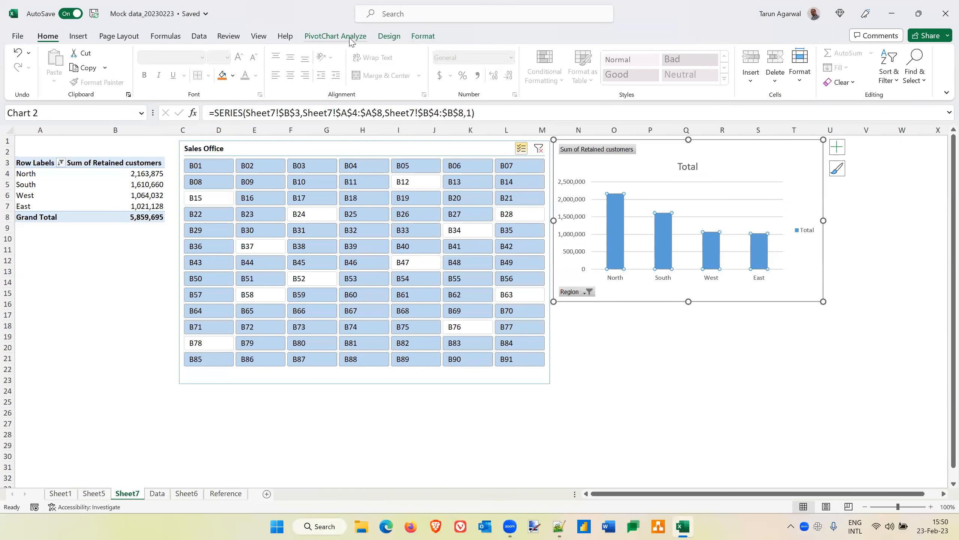
{"action": "left_click", "coordinate": [335, 36]}
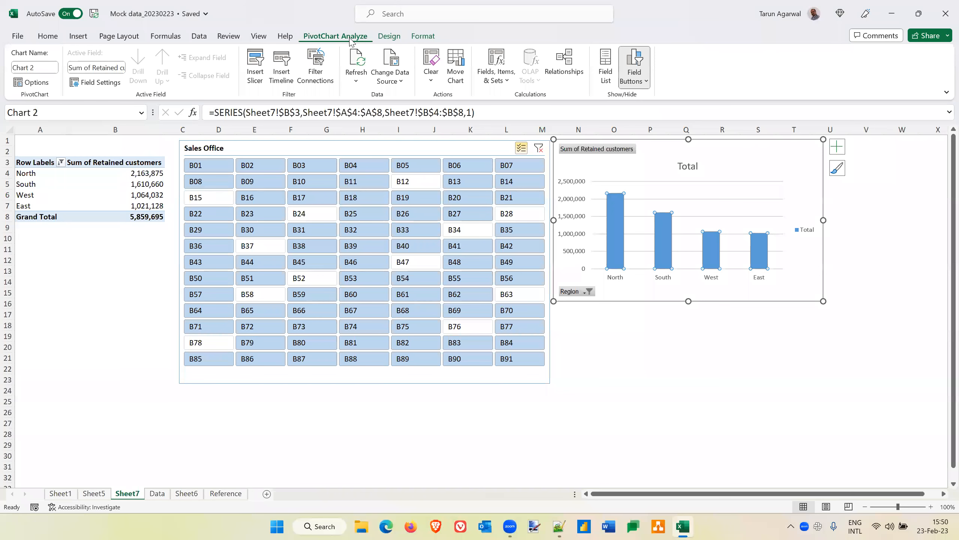
{"action": "left_click", "coordinate": [389, 36]}
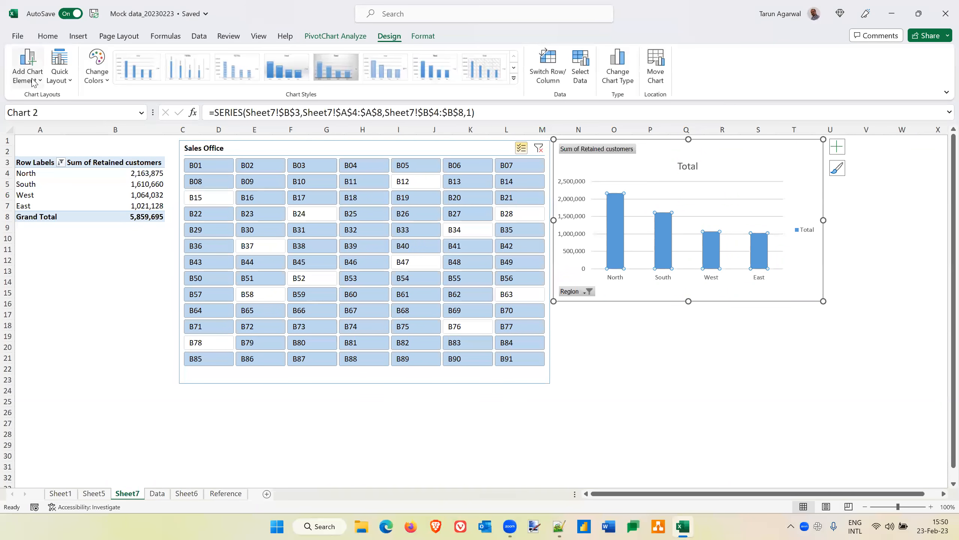
{"action": "left_click", "coordinate": [416, 40]}
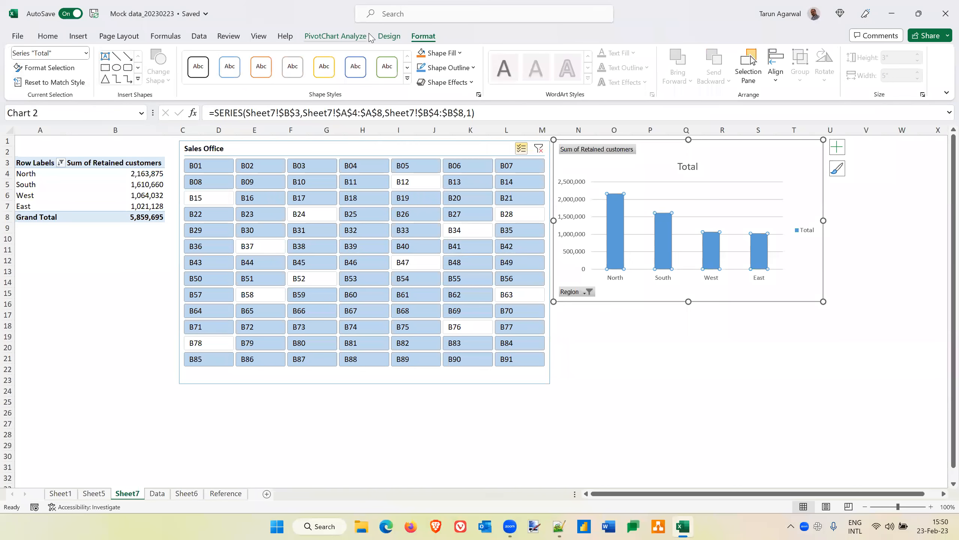
{"action": "left_click", "coordinate": [389, 36]}
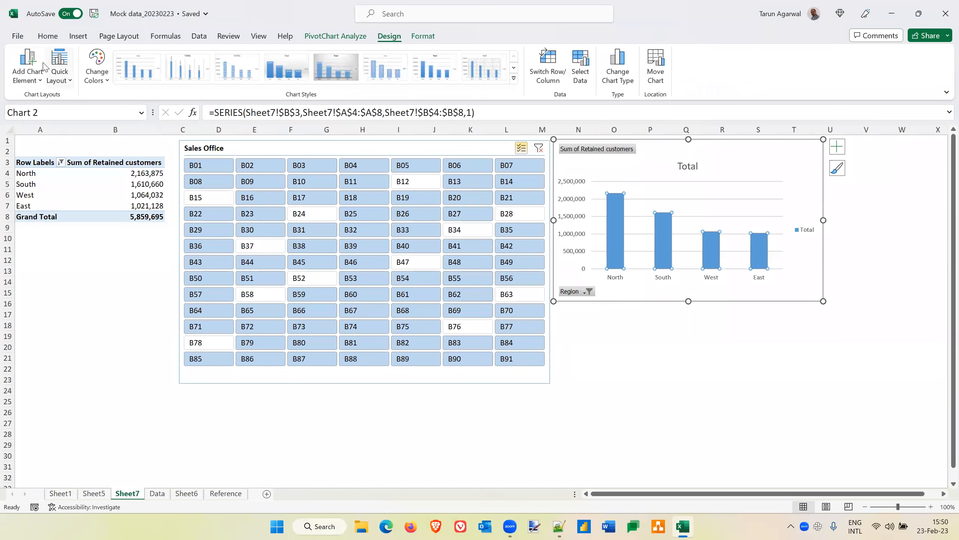
{"action": "left_click", "coordinate": [38, 77]}
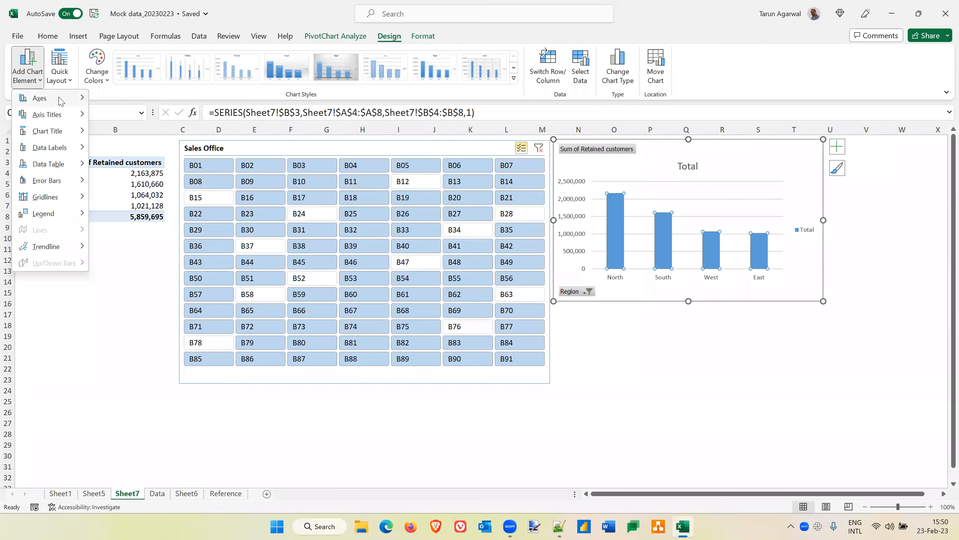
{"action": "mouse_move", "coordinate": [64, 104]}
{"action": "mouse_move", "coordinate": [60, 150]}
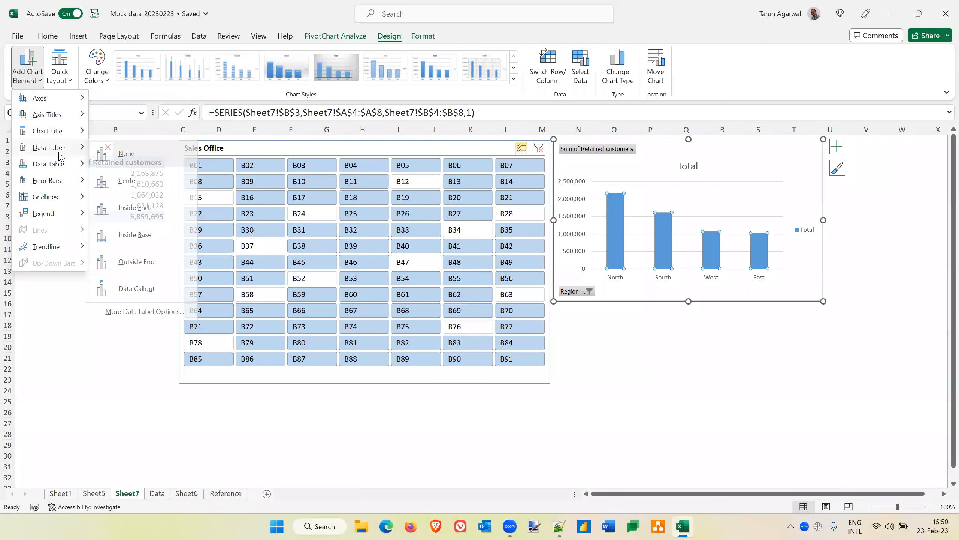
{"action": "left_click", "coordinate": [140, 263]}
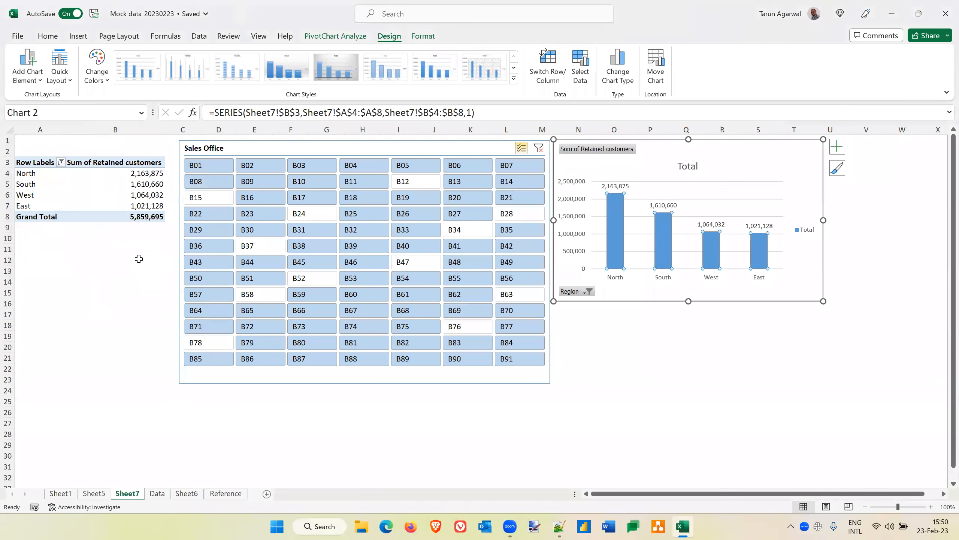
Remove the primary vertical axis from the PivotChart.
{"action": "left_click", "coordinate": [38, 82]}
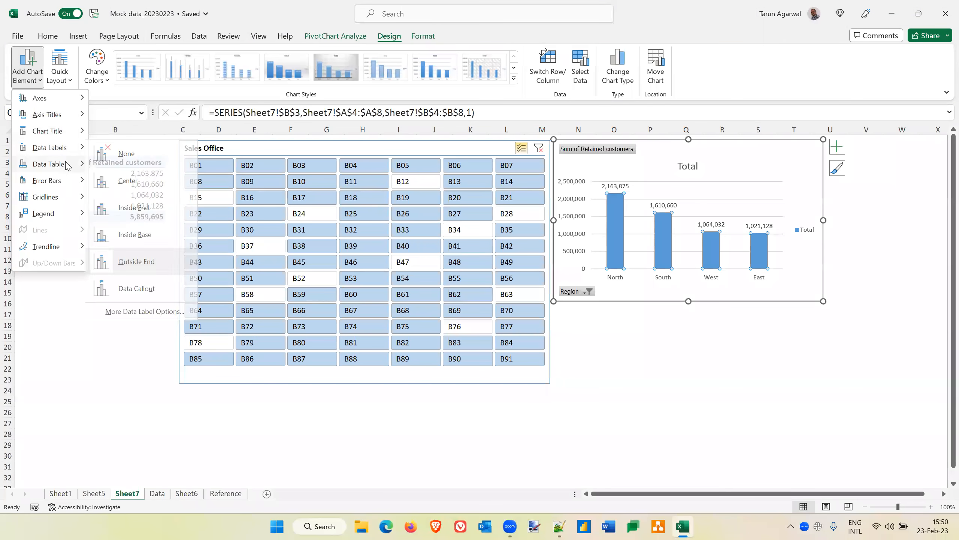
{"action": "mouse_move", "coordinate": [65, 218]}
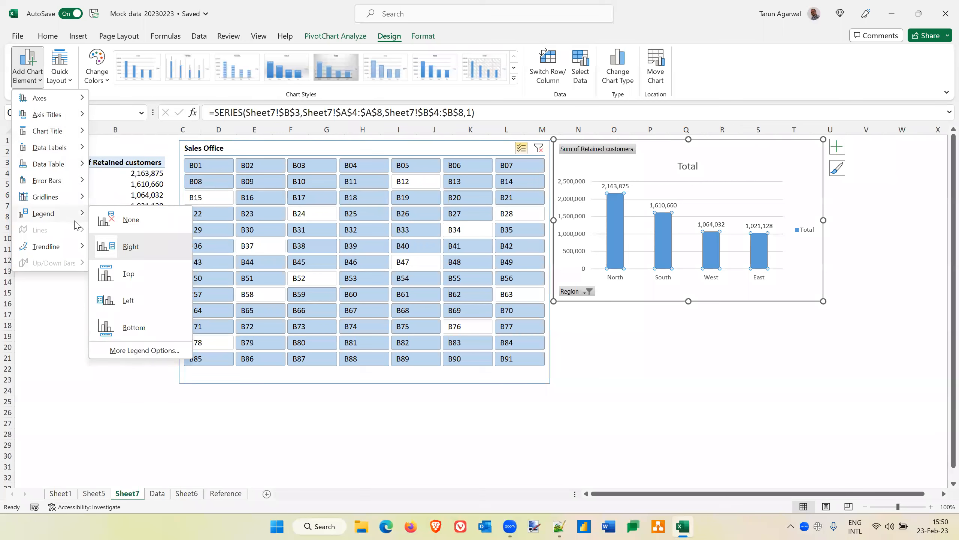
{"action": "mouse_move", "coordinate": [70, 102]}
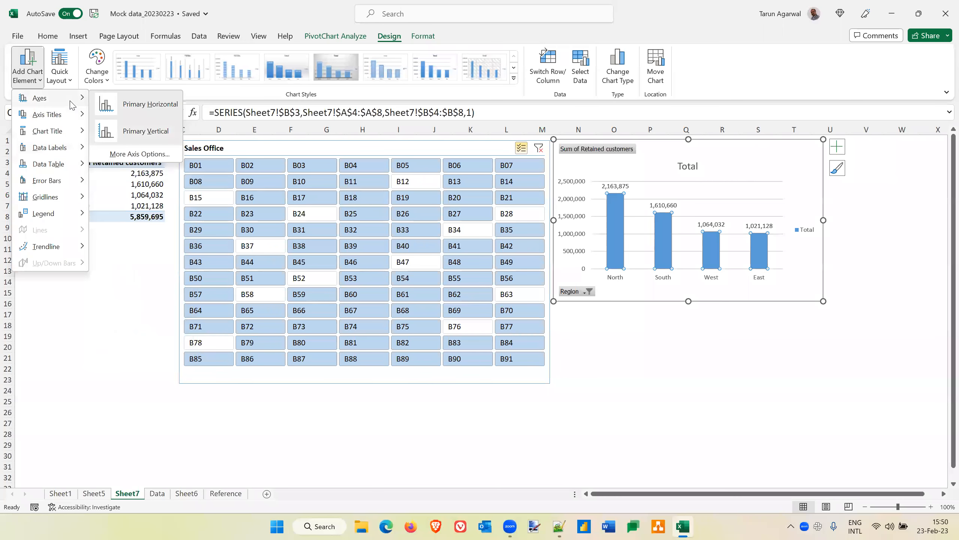
{"action": "left_click", "coordinate": [136, 129]}
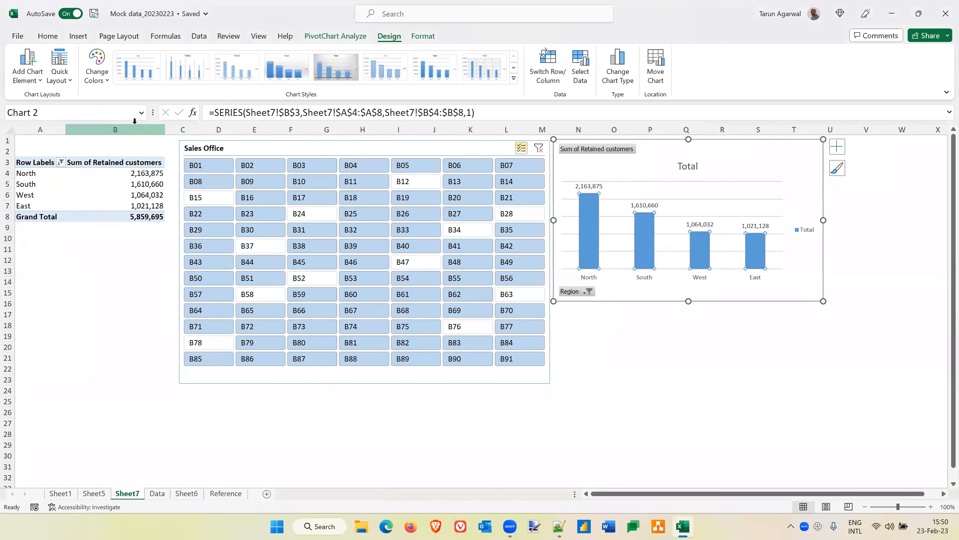
Format the PivotChart's major gridlines with No line and close the formatting pane.
{"action": "left_click", "coordinate": [35, 81]}
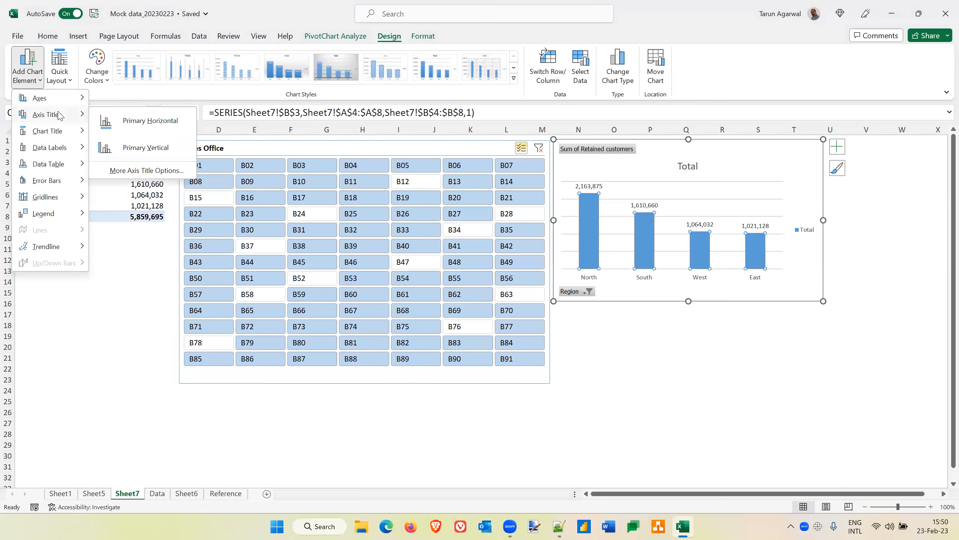
{"action": "mouse_move", "coordinate": [71, 198]}
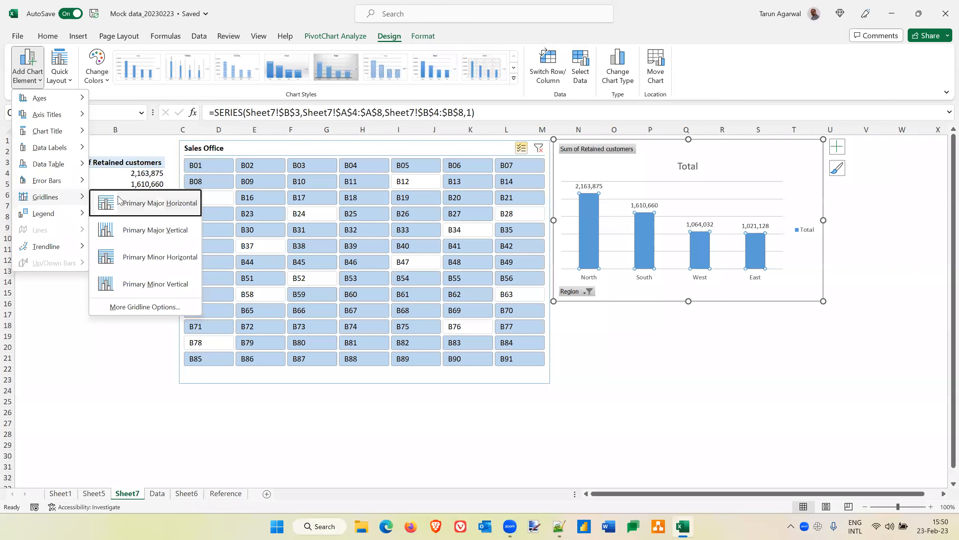
{"action": "left_click", "coordinate": [139, 307]}
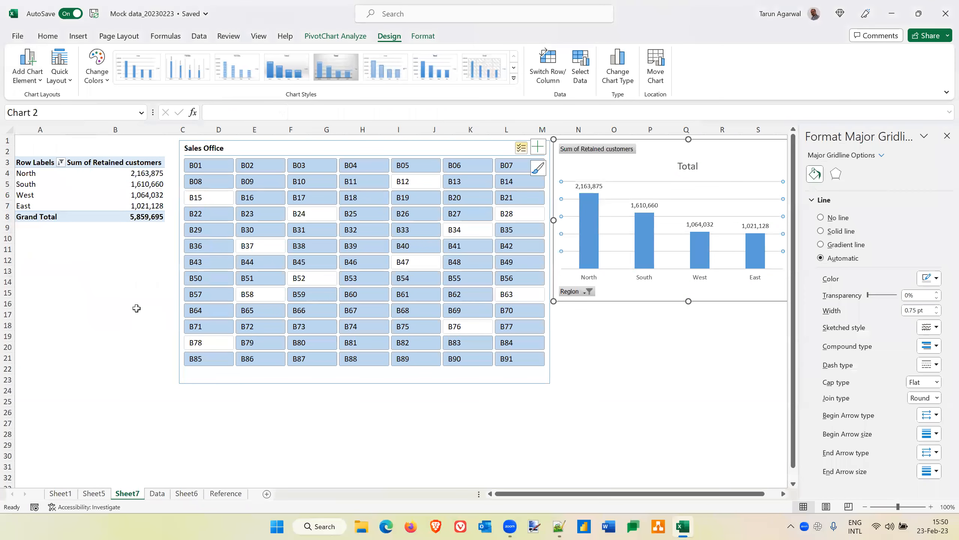
{"action": "left_click", "coordinate": [821, 218]}
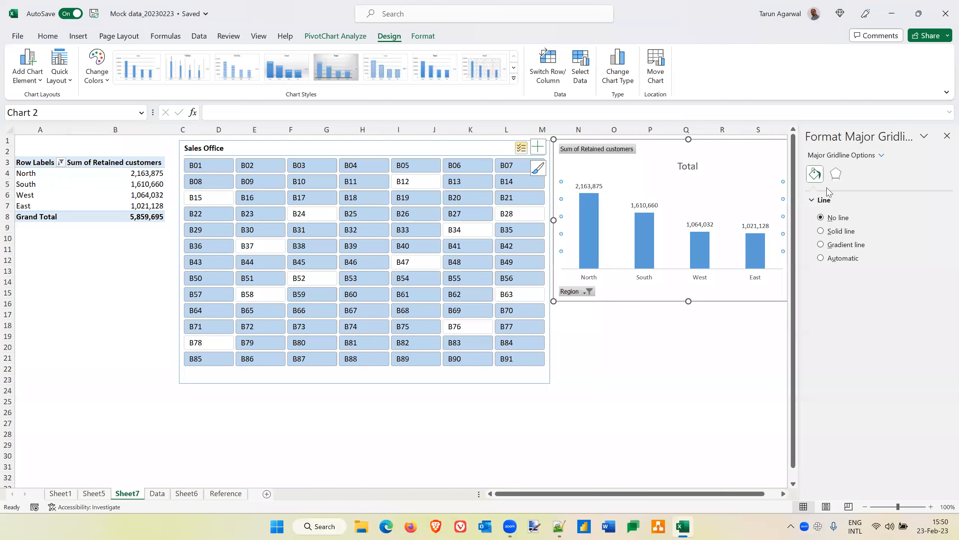
{"action": "left_click", "coordinate": [947, 135]}
{"action": "left_click", "coordinate": [856, 204]}
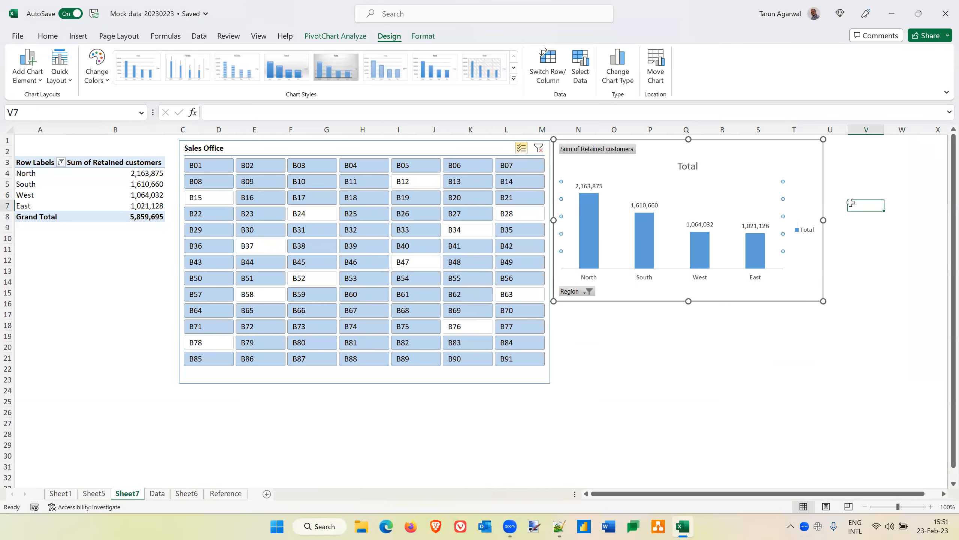
Remove the chart title and the legend from the PivotChart, then deselect it.
{"action": "left_click", "coordinate": [761, 159]}
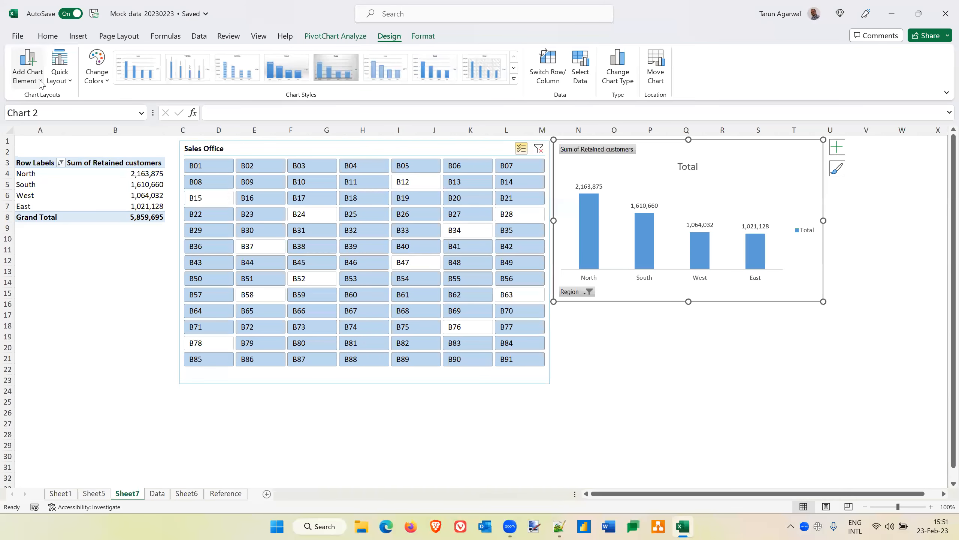
{"action": "left_click", "coordinate": [40, 81]}
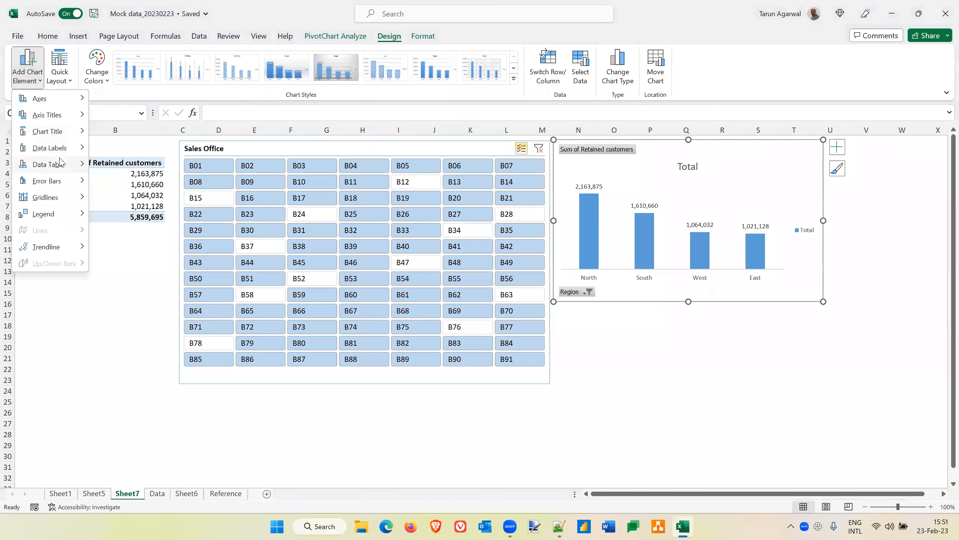
{"action": "mouse_move", "coordinate": [56, 132]}
{"action": "left_click", "coordinate": [136, 136]}
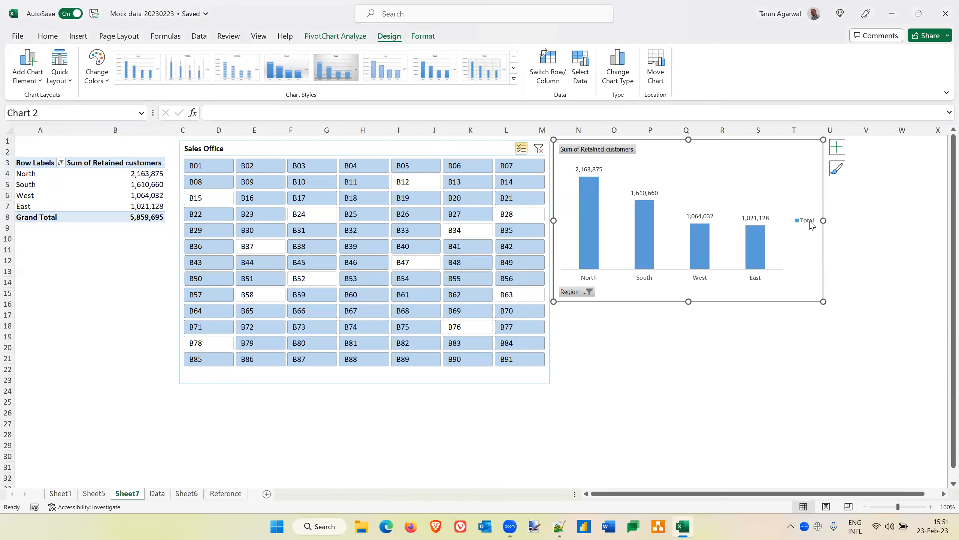
{"action": "left_click", "coordinate": [40, 78]}
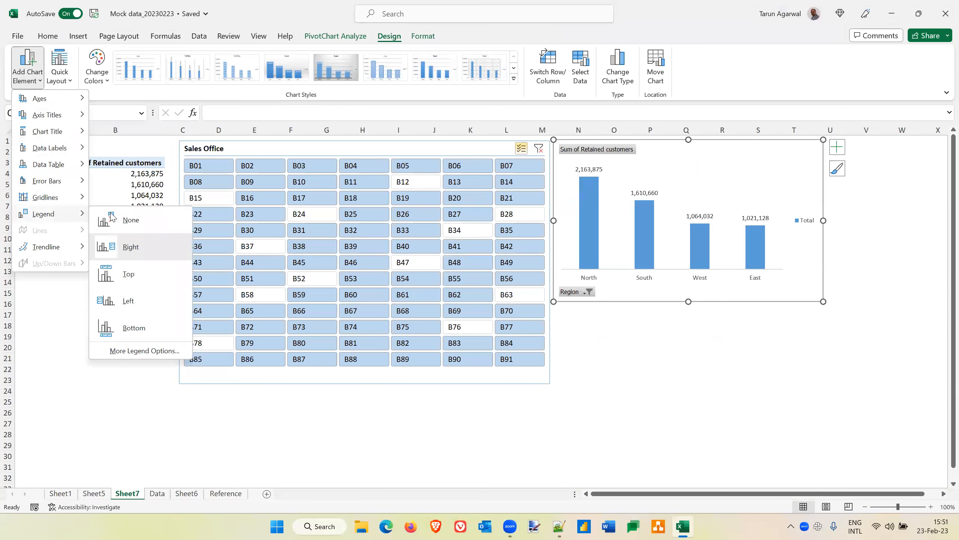
{"action": "left_click", "coordinate": [128, 215]}
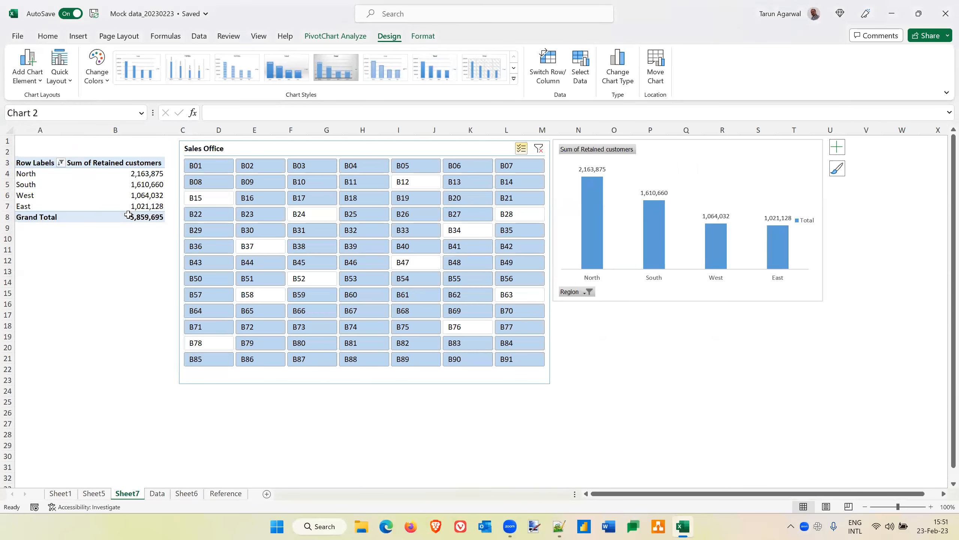
{"action": "left_click", "coordinate": [757, 346]}
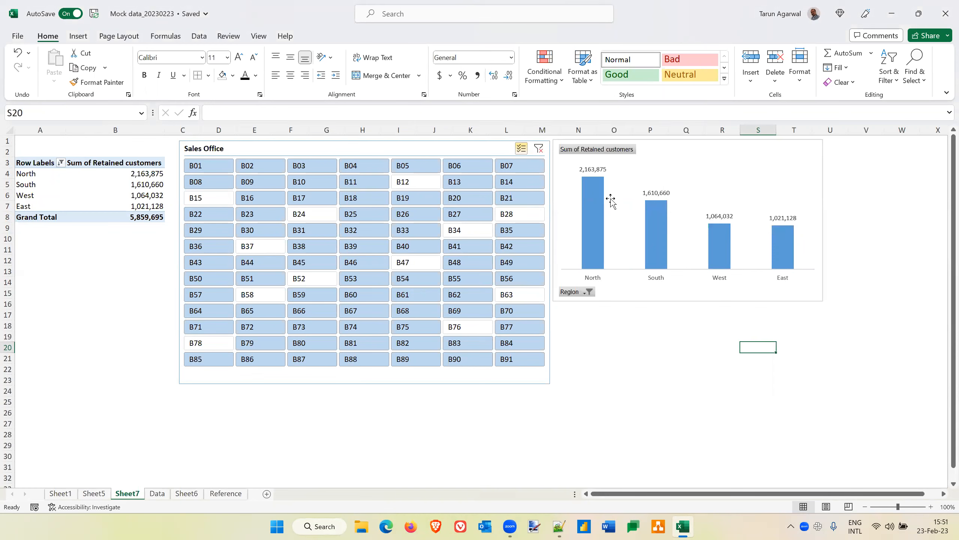
Exclude sales offices B32, B67, B09 and B23 in the Sales Office slicer.
{"action": "left_click", "coordinate": [357, 231]}
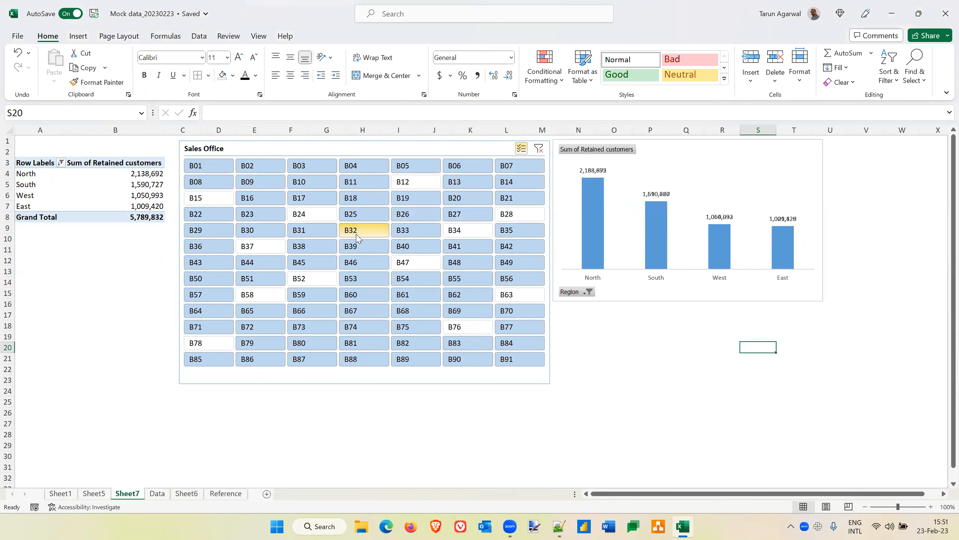
{"action": "left_click", "coordinate": [358, 312]}
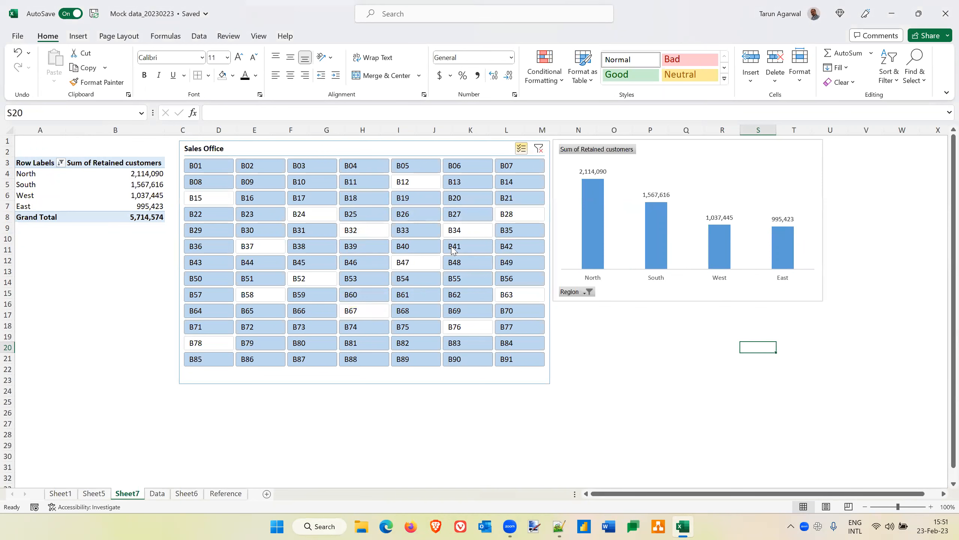
{"action": "left_click", "coordinate": [257, 182]}
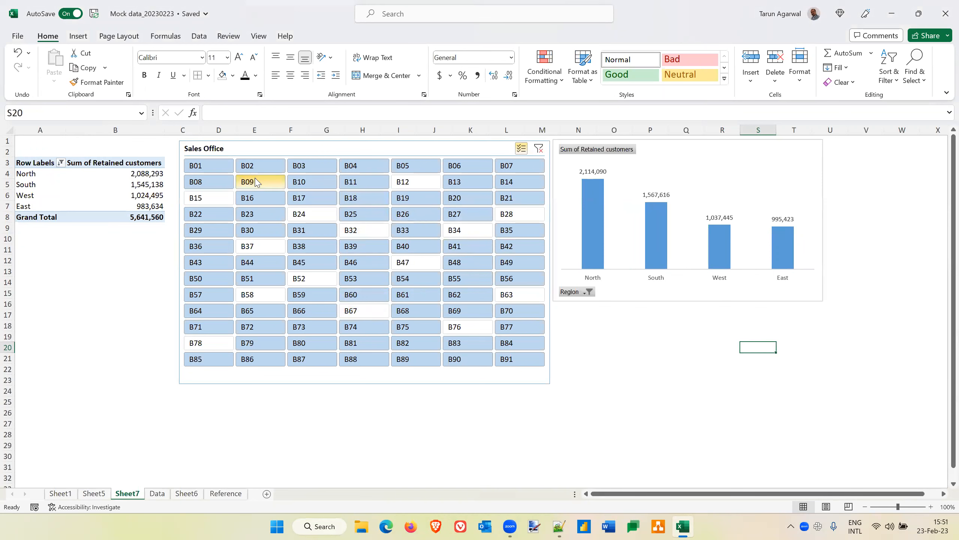
{"action": "left_click", "coordinate": [253, 218]}
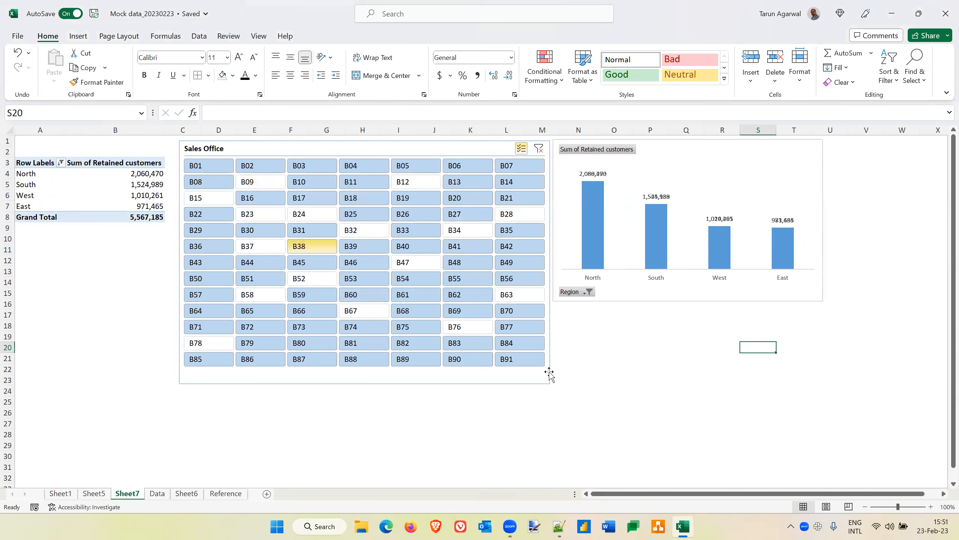
Exclude sales offices B91 and B87 in the Sales Office slicer and select cell A1.
{"action": "left_click", "coordinate": [525, 360]}
{"action": "left_click", "coordinate": [307, 358]}
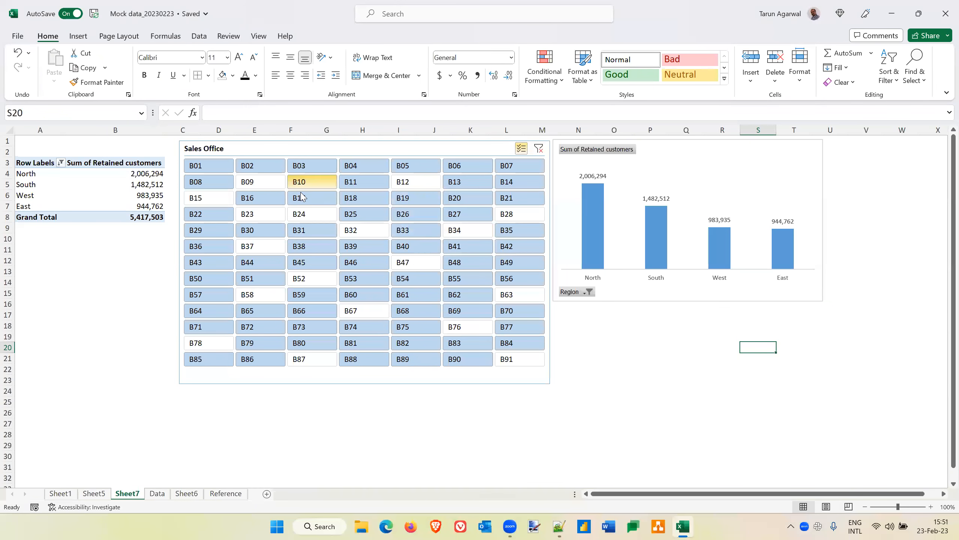
{"action": "mouse_move", "coordinate": [92, 178]}
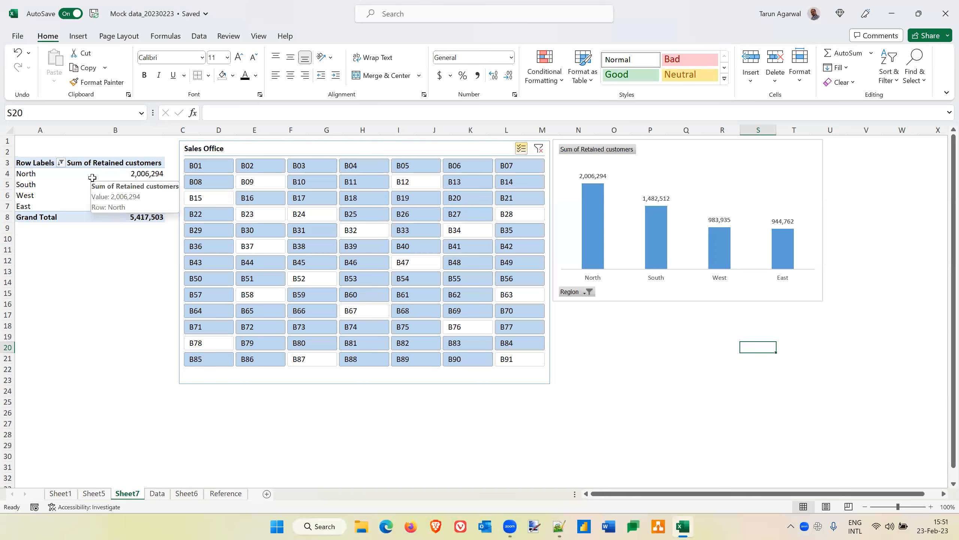
{"action": "left_click", "coordinate": [704, 170]}
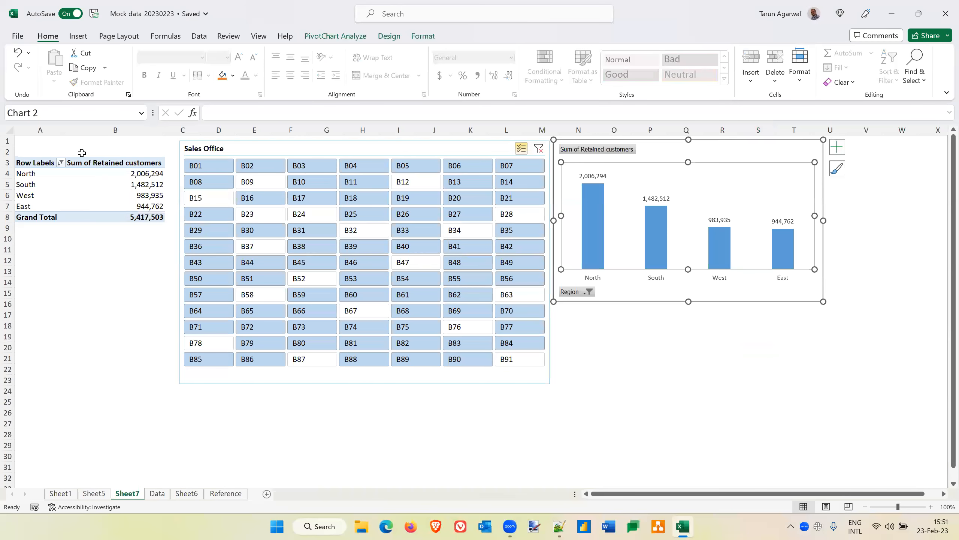
{"action": "left_click", "coordinate": [54, 142]}
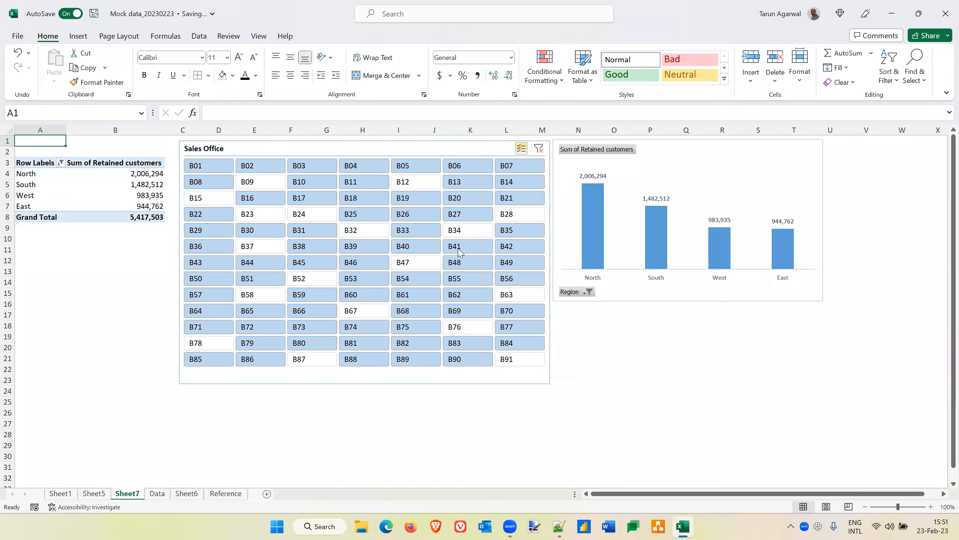
{"action": "left_click", "coordinate": [537, 526]}
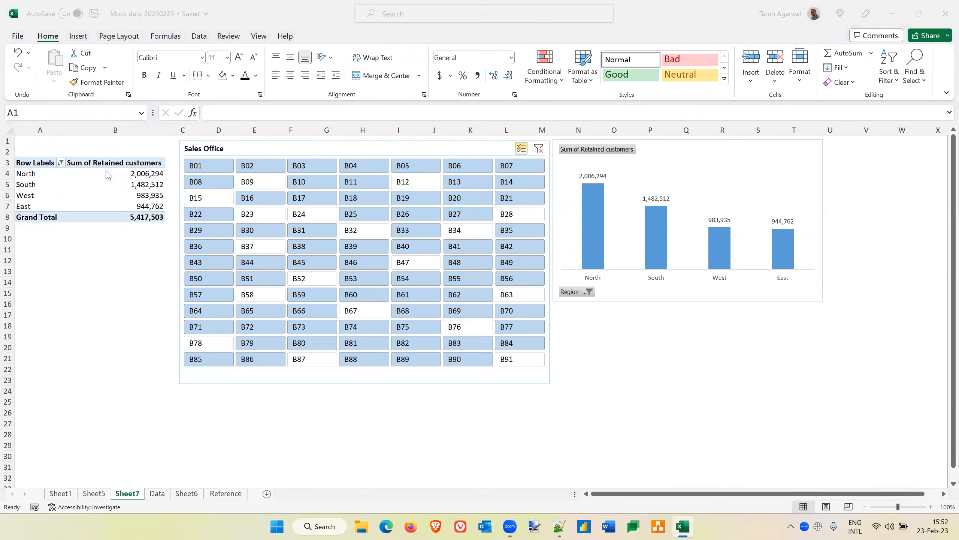
{"action": "left_click", "coordinate": [50, 141]}
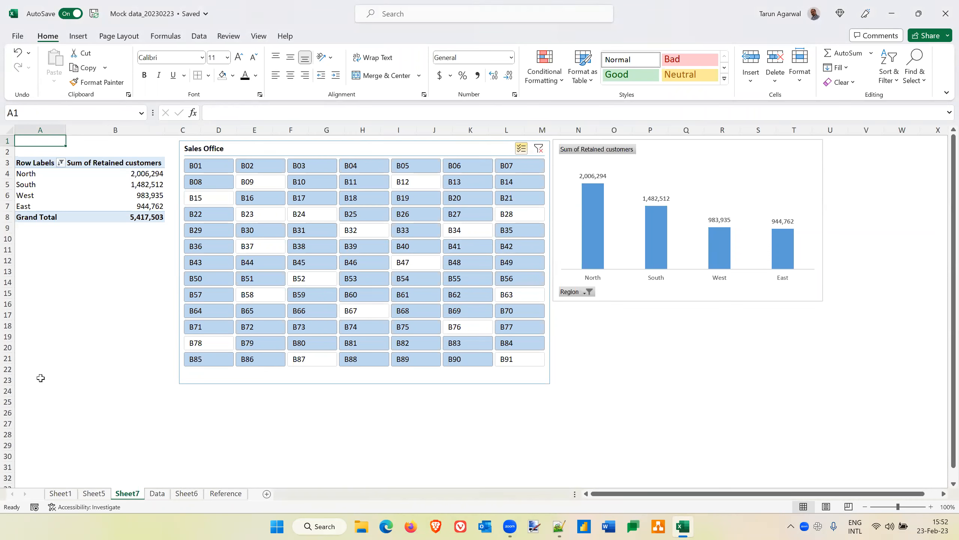
Turn off the total row at the end of the Customers table on the Data sheet.
{"action": "left_click", "coordinate": [218, 494]}
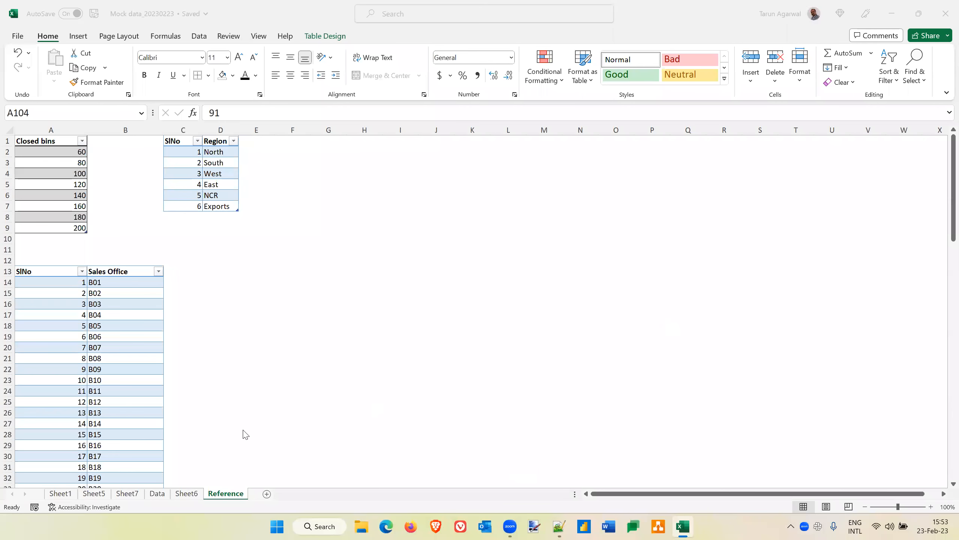
{"action": "left_click", "coordinate": [157, 493]}
{"action": "left_click", "coordinate": [156, 494]}
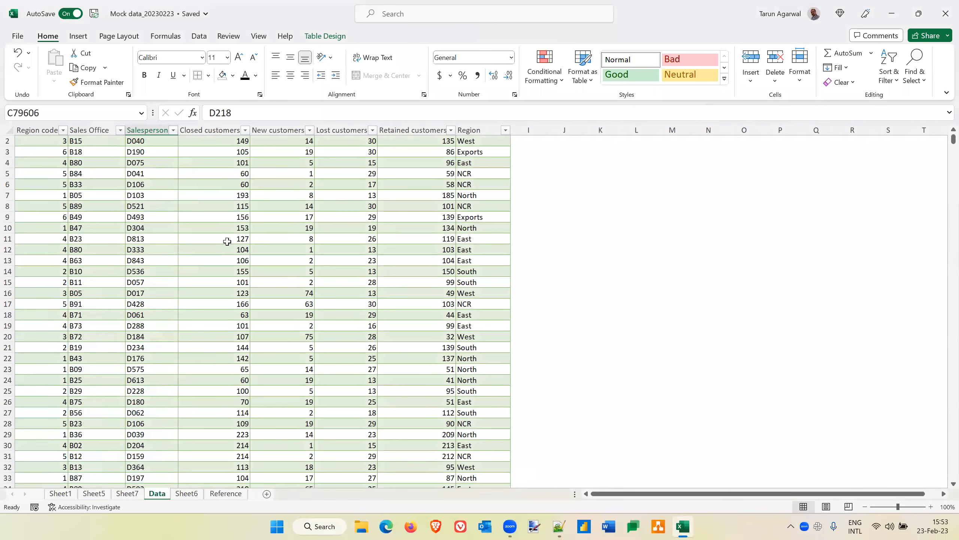
{"action": "left_click", "coordinate": [227, 241]}
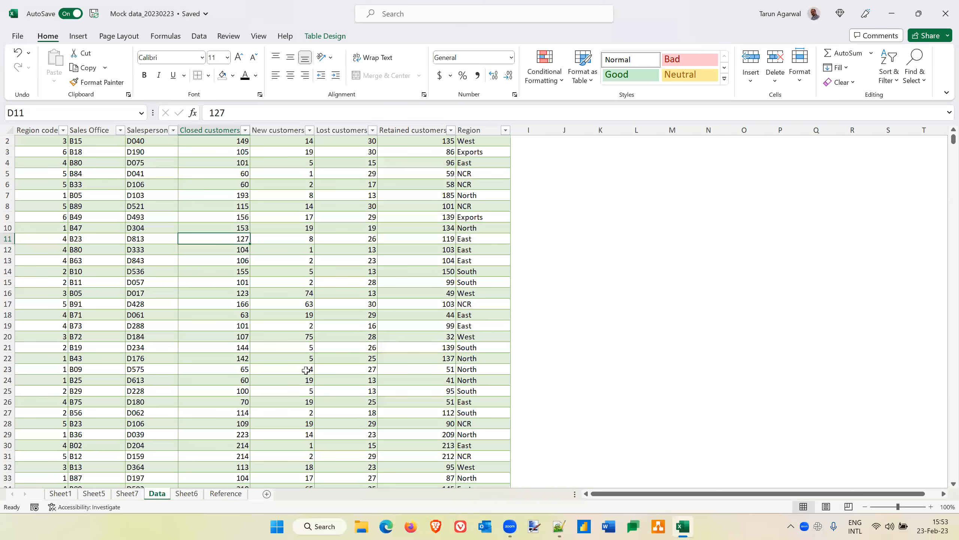
{"action": "scroll", "coordinate": [306, 370], "scroll_direction": "down", "scroll_amount": 20}
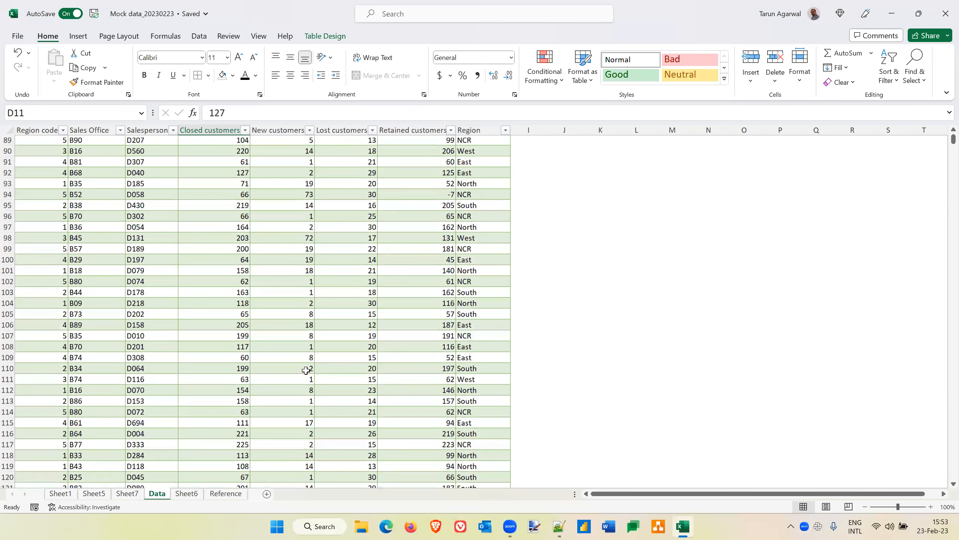
{"action": "scroll", "coordinate": [306, 369], "scroll_direction": "down", "scroll_amount": 20}
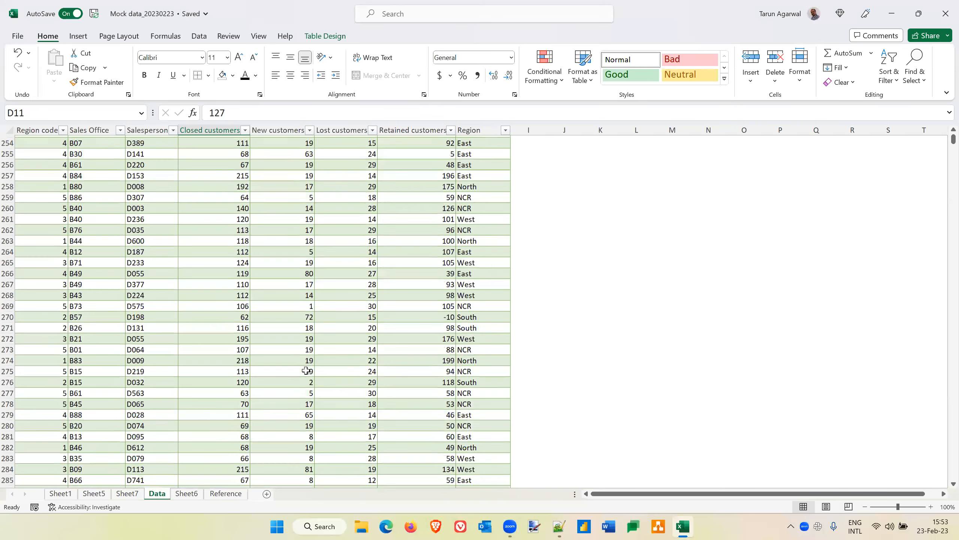
{"action": "scroll", "coordinate": [306, 370], "scroll_direction": "down", "scroll_amount": 20}
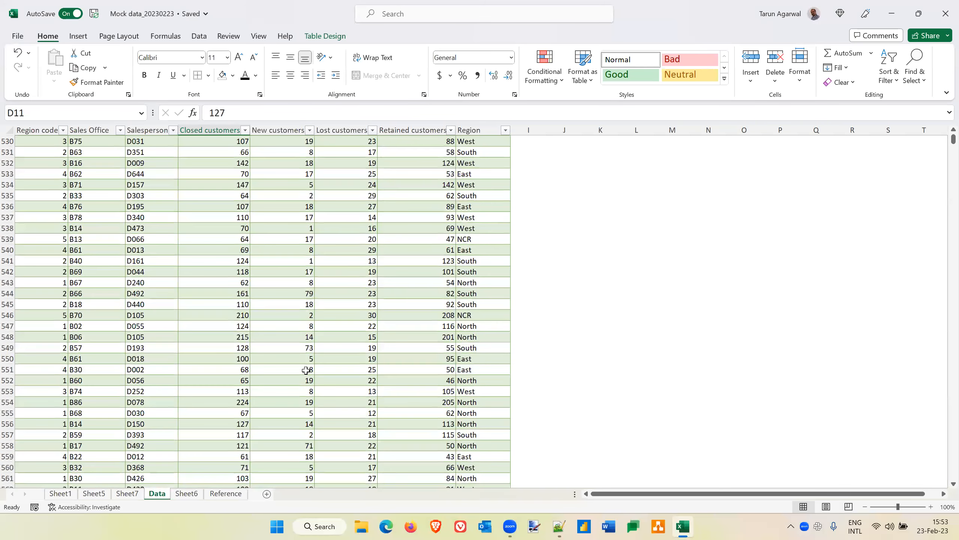
{"action": "scroll", "coordinate": [306, 370], "scroll_direction": "down", "scroll_amount": 20}
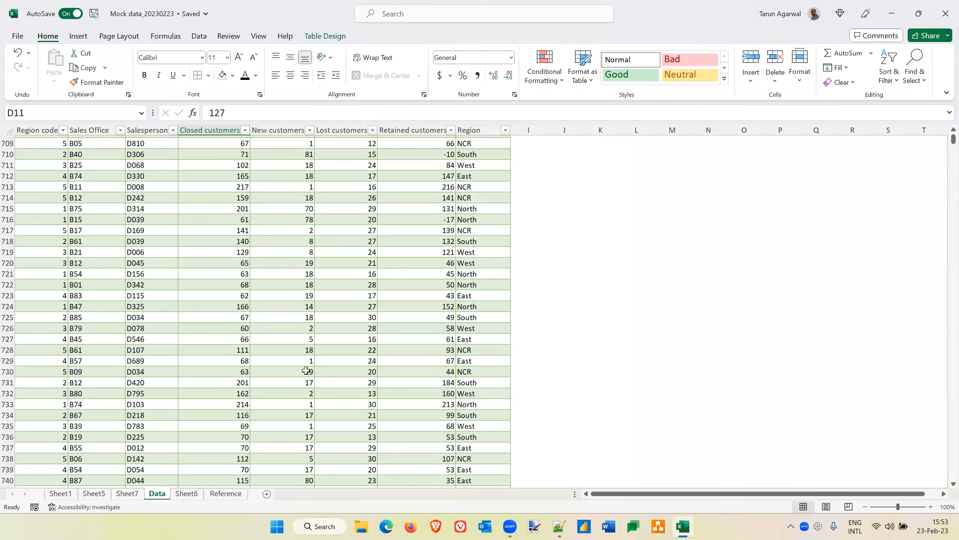
{"action": "scroll", "coordinate": [354, 402], "scroll_direction": "down", "scroll_amount": 20}
{"action": "key", "text": "ctrl+End"}
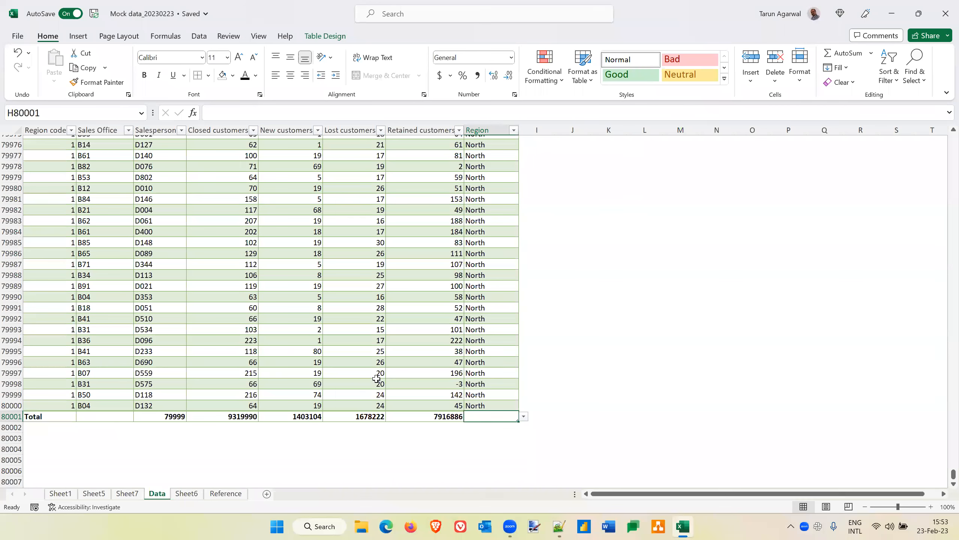
{"action": "key", "text": "Left"}
{"action": "key", "text": "Left"}
{"action": "key", "text": "Left"}
{"action": "key", "text": "Left"}
{"action": "key", "text": "Left"}
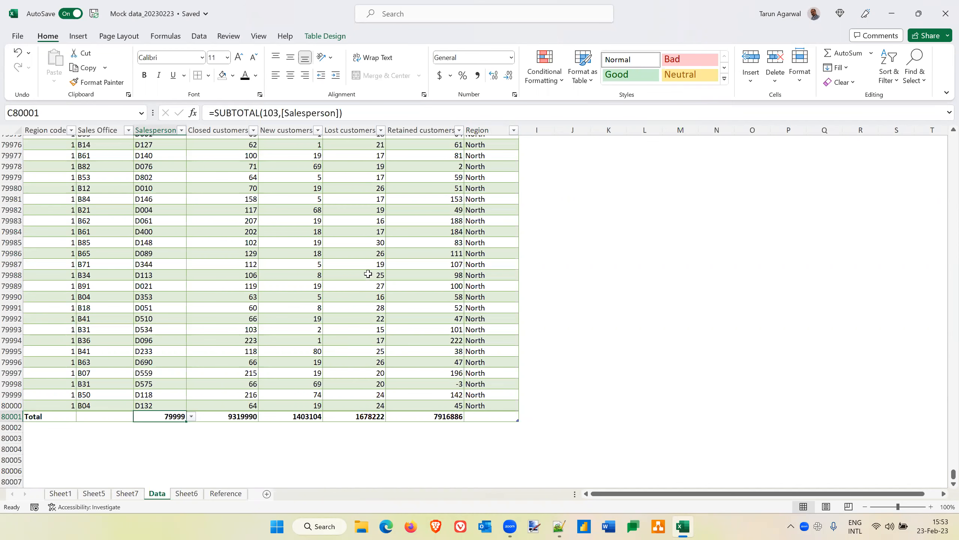
{"action": "left_click", "coordinate": [321, 36]}
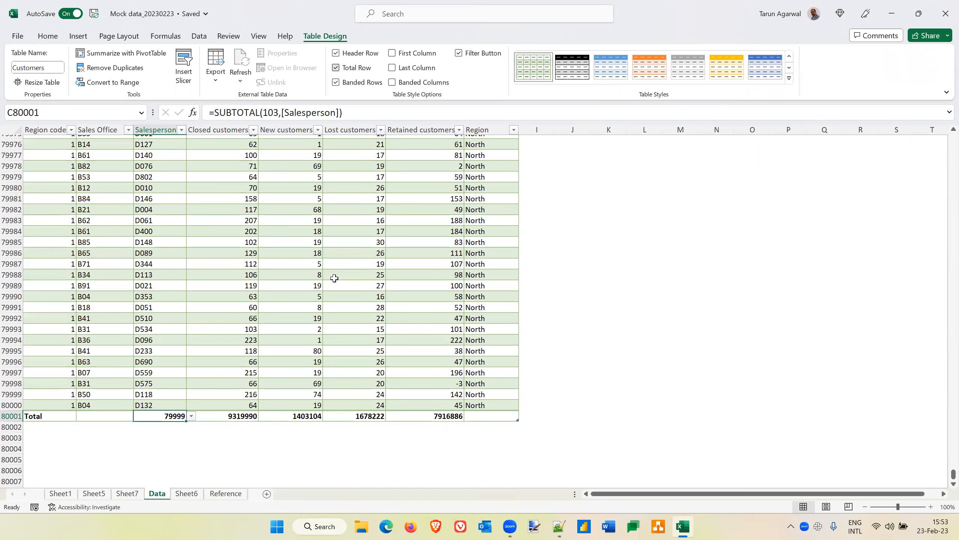
{"action": "key", "text": "ctrl+shift+t"}
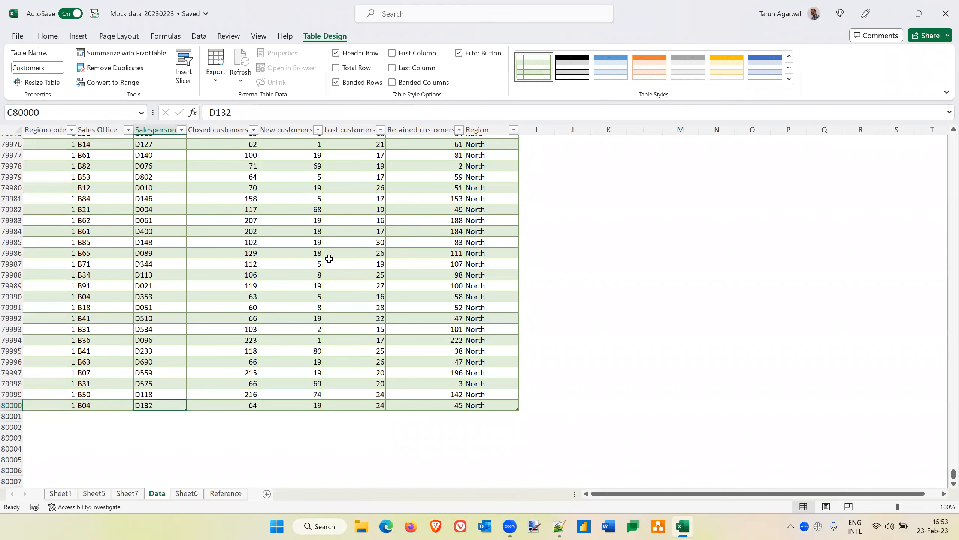
Copy the 16 records in rows 79978 to 79993 and append them directly below the Customers table, starting at A80001.
{"action": "left_click", "coordinate": [50, 415]}
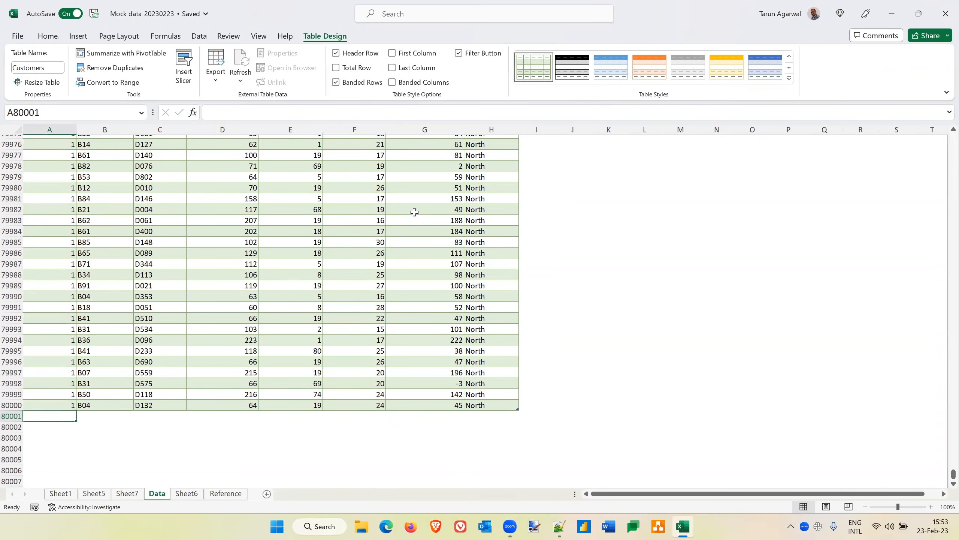
{"action": "left_click", "coordinate": [40, 221]}
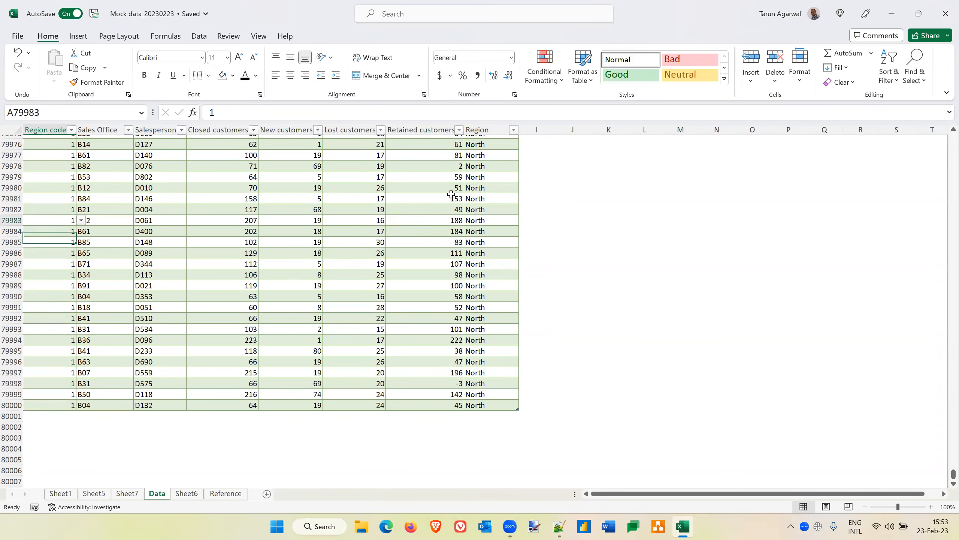
{"action": "key", "text": "Up"}
{"action": "key", "text": "Up"}
{"action": "key", "text": "Up"}
{"action": "key", "text": "Up"}
{"action": "key", "text": "Up"}
{"action": "key", "text": "shift+Right"}
{"action": "key", "text": "shift+Right"}
{"action": "key", "text": "shift+Right"}
{"action": "key", "text": "shift+Right"}
{"action": "key", "text": "shift+Right"}
{"action": "key", "text": "shift+Right"}
{"action": "key", "text": "shift+Right"}
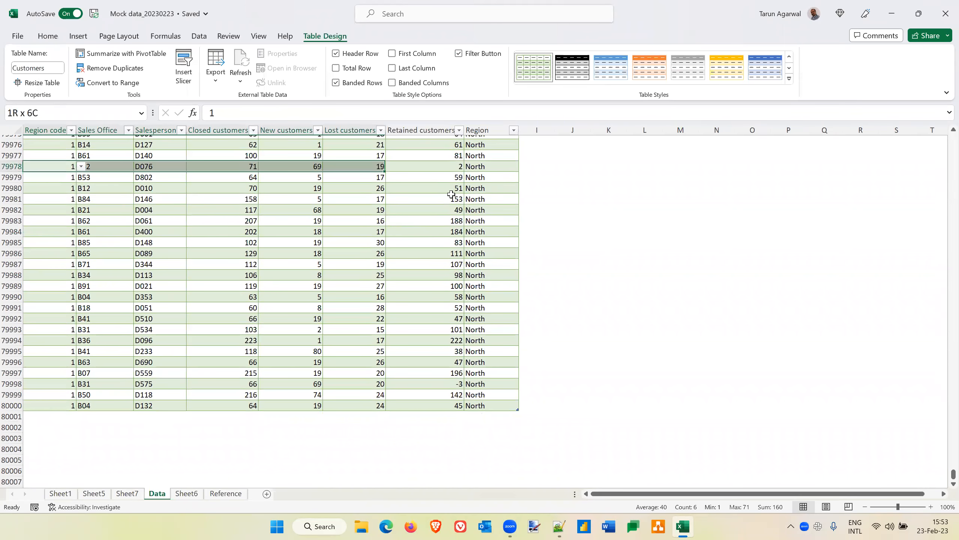
{"action": "key", "text": "shift+Down"}
{"action": "key", "text": "shift+Down"}
{"action": "key", "text": "shift+Down"}
{"action": "key", "text": "shift+Down"}
{"action": "key", "text": "shift+Down"}
{"action": "key", "text": "shift+Down"}
{"action": "key", "text": "shift+Down"}
{"action": "key", "text": "shift+Down"}
{"action": "key", "text": "shift+Down"}
{"action": "key", "text": "shift+Down"}
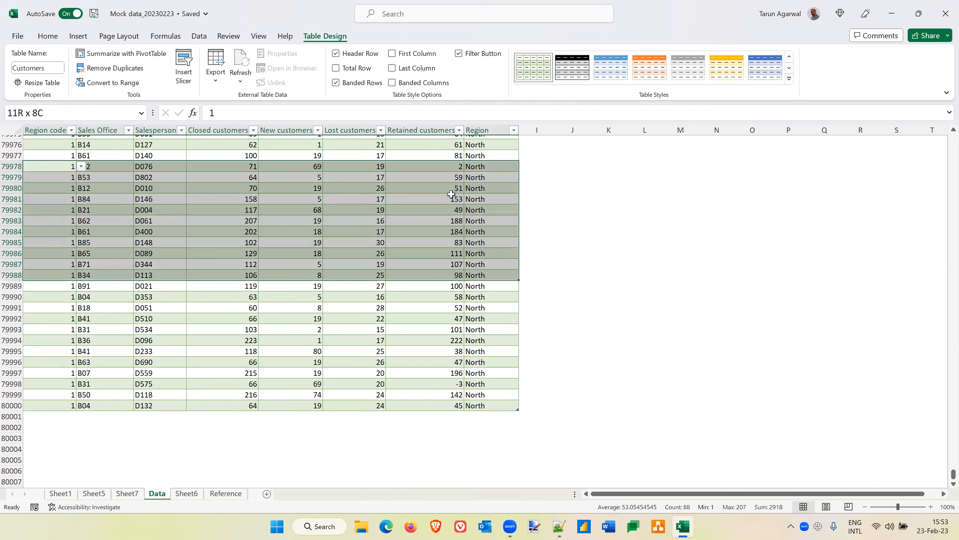
{"action": "key", "text": "shift+Down"}
{"action": "key", "text": "shift+Down"}
{"action": "key", "text": "shift+Down"}
{"action": "key", "text": "shift+Down"}
{"action": "key", "text": "shift+Down"}
{"action": "key", "text": "ctrl+c"}
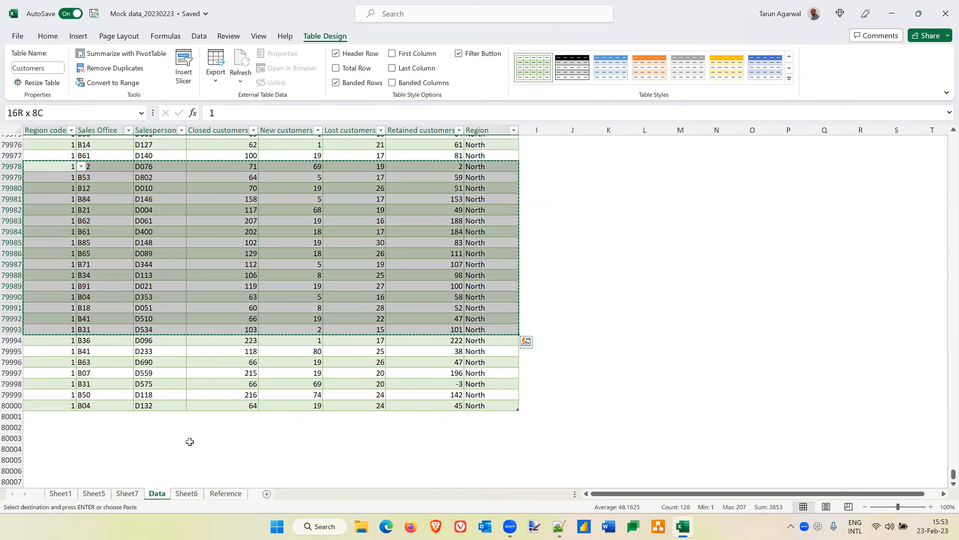
{"action": "left_click", "coordinate": [50, 416]}
{"action": "key", "text": "ctrl+v"}
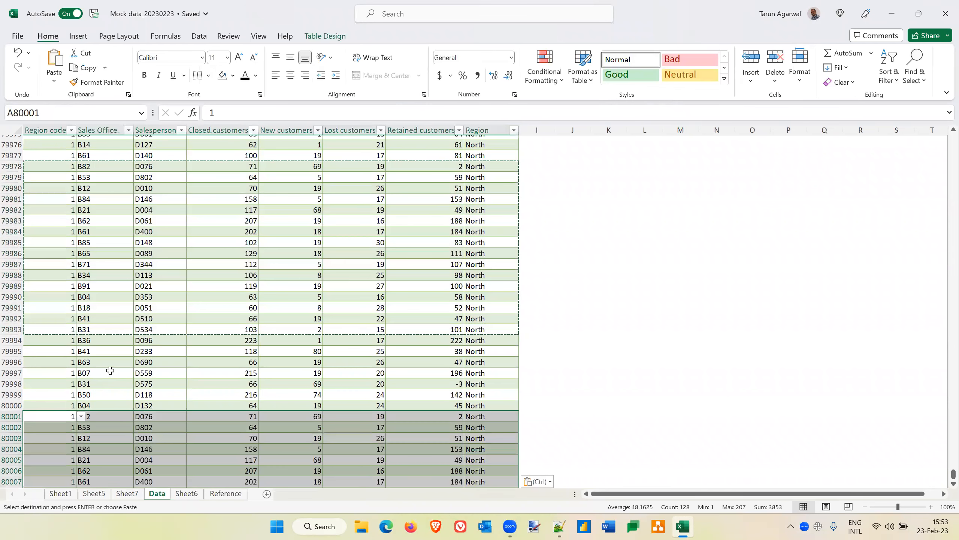
{"action": "left_click", "coordinate": [110, 370]}
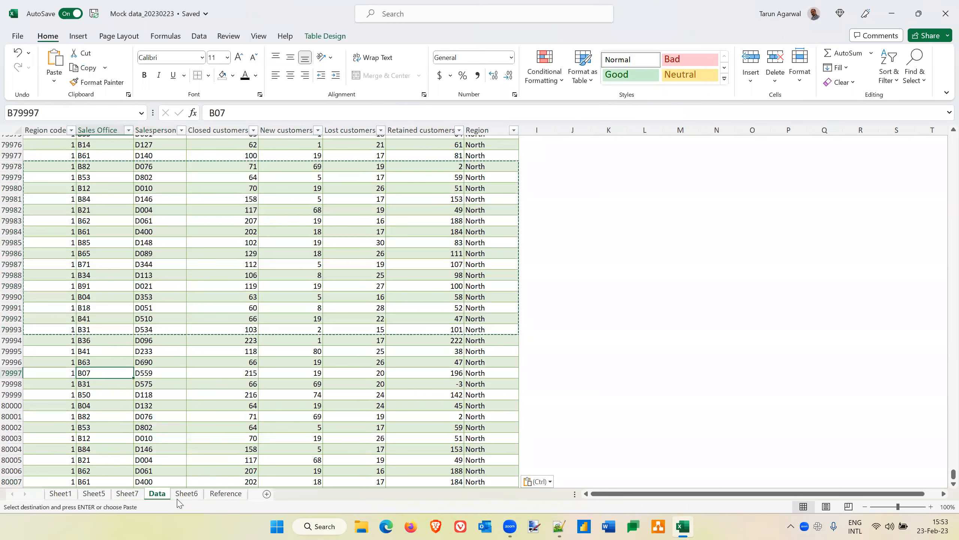
Delete the worksheet Sheet6 that holds the leftover list of sales offices.
{"action": "left_click", "coordinate": [187, 494]}
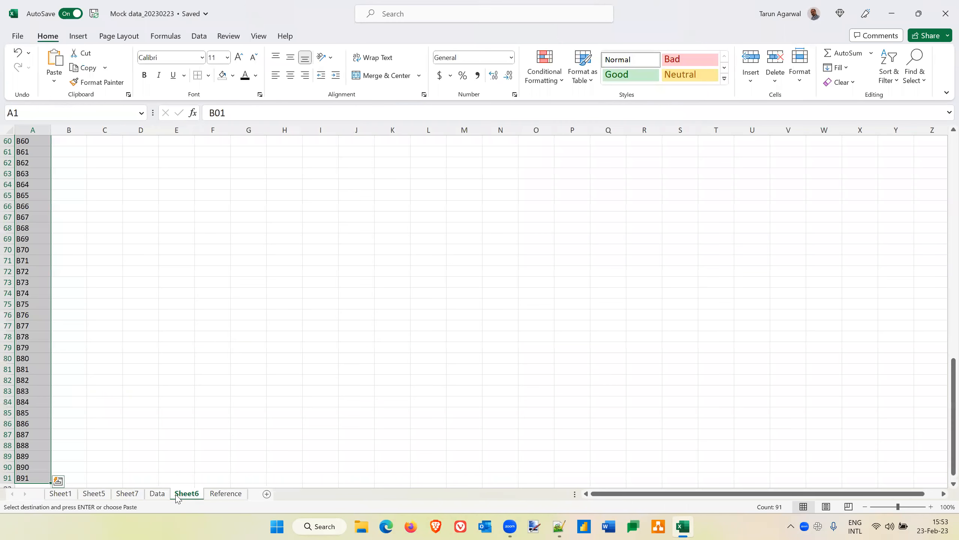
{"action": "right_click", "coordinate": [182, 498]}
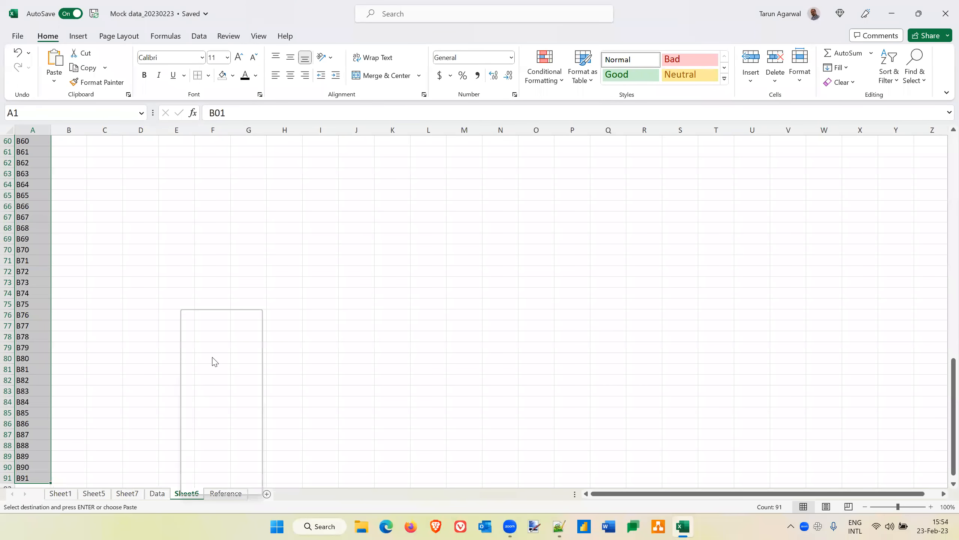
{"action": "left_click", "coordinate": [210, 334]}
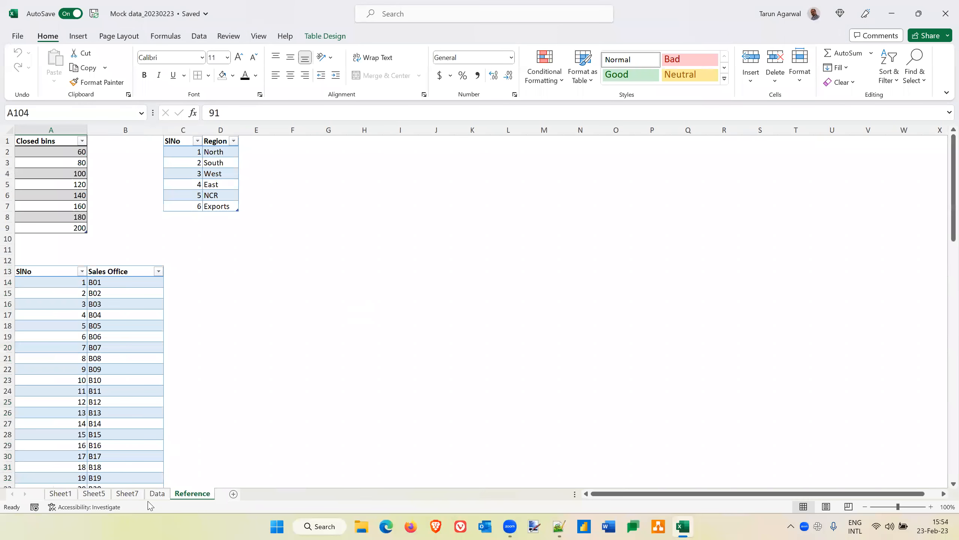
Rename the PivotTable and PivotChart worksheet Sheet7 as Analysis.
{"action": "left_click", "coordinate": [128, 493]}
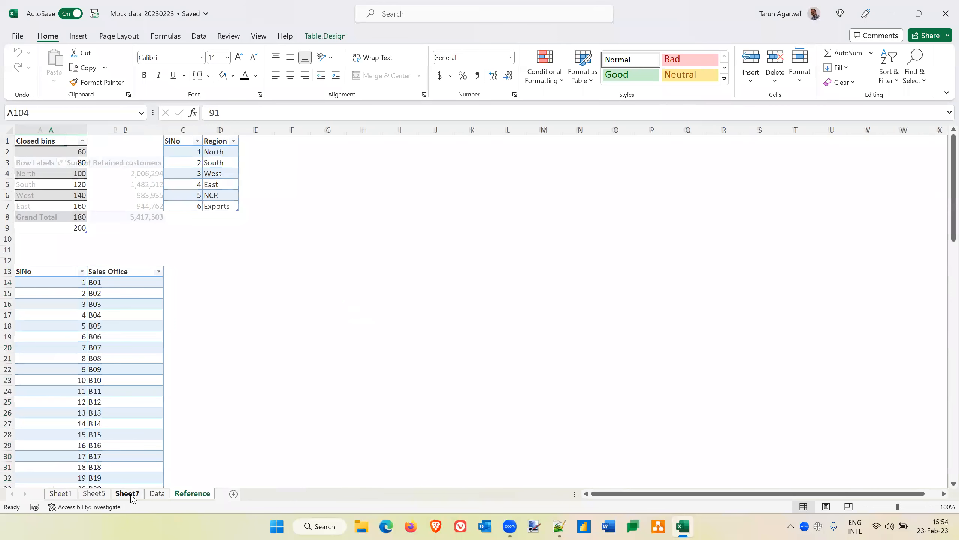
{"action": "double_click", "coordinate": [127, 494]}
{"action": "type", "text": "Analysis"}
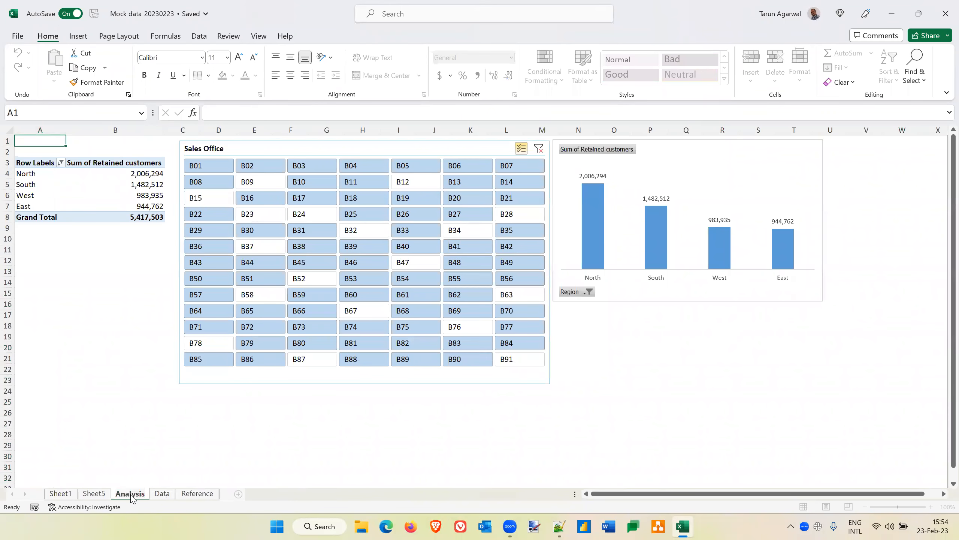
{"action": "key", "text": "Return"}
Delete the empty worksheet Sheet5 from the workbook.
{"action": "right_click", "coordinate": [91, 493]}
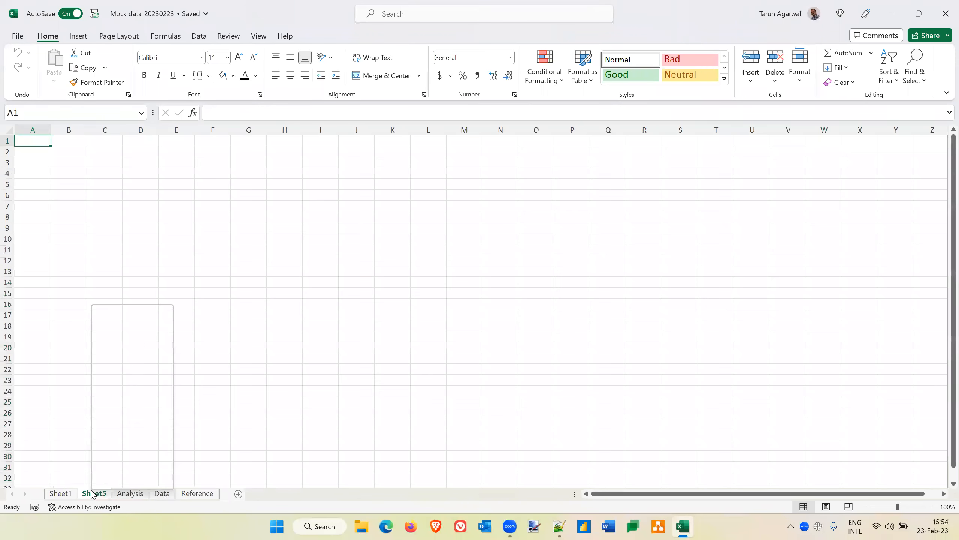
{"action": "left_click", "coordinate": [132, 332]}
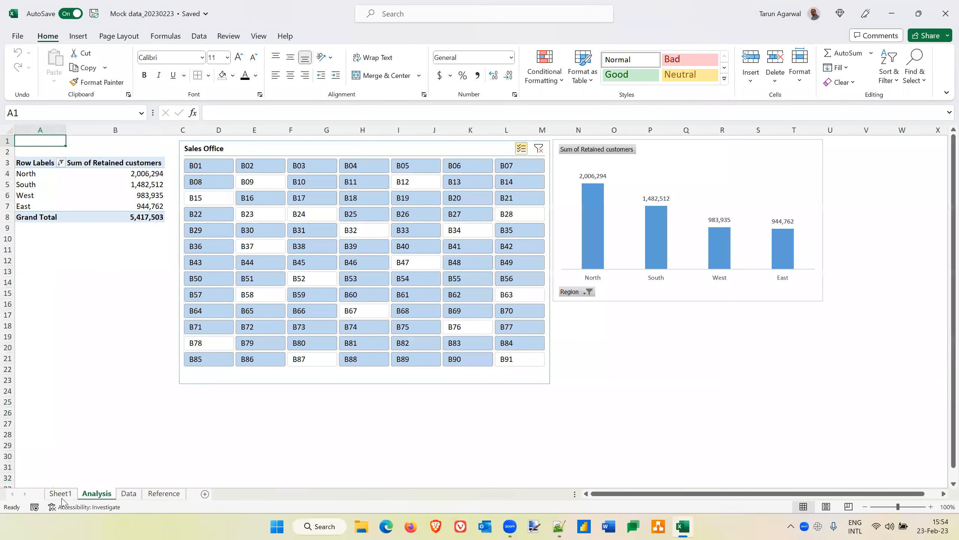
Review the contents of the Sheet1, Data and Reference worksheets.
{"action": "right_click", "coordinate": [64, 494]}
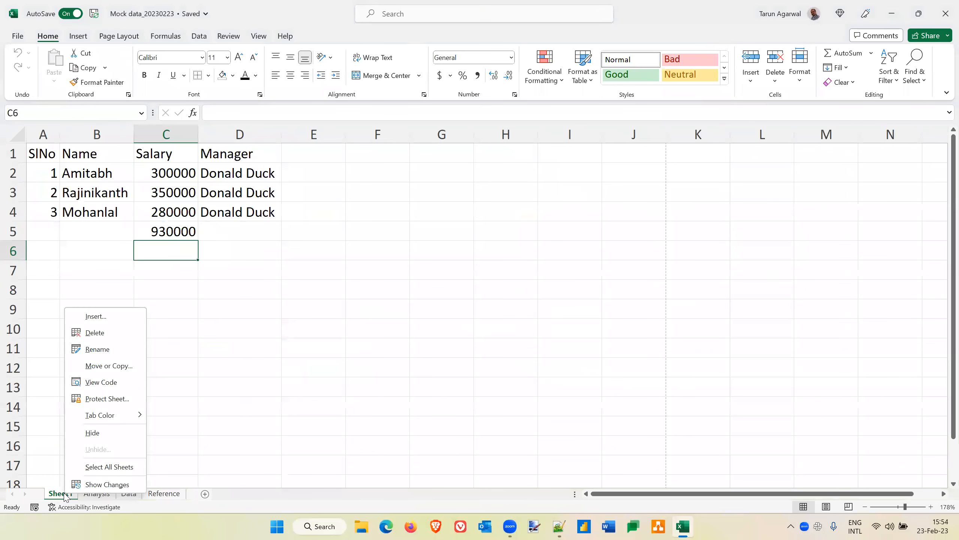
{"action": "left_click", "coordinate": [195, 403]}
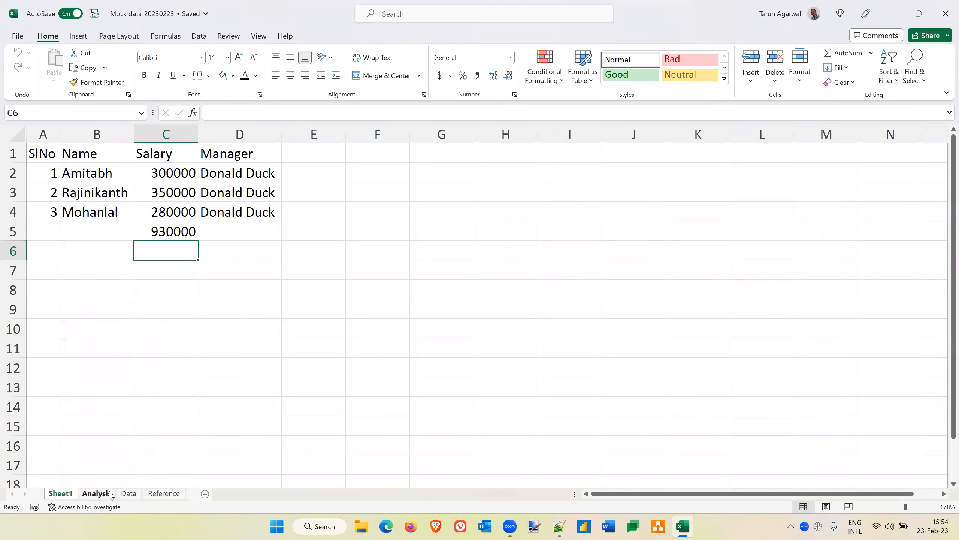
{"action": "left_click", "coordinate": [128, 493]}
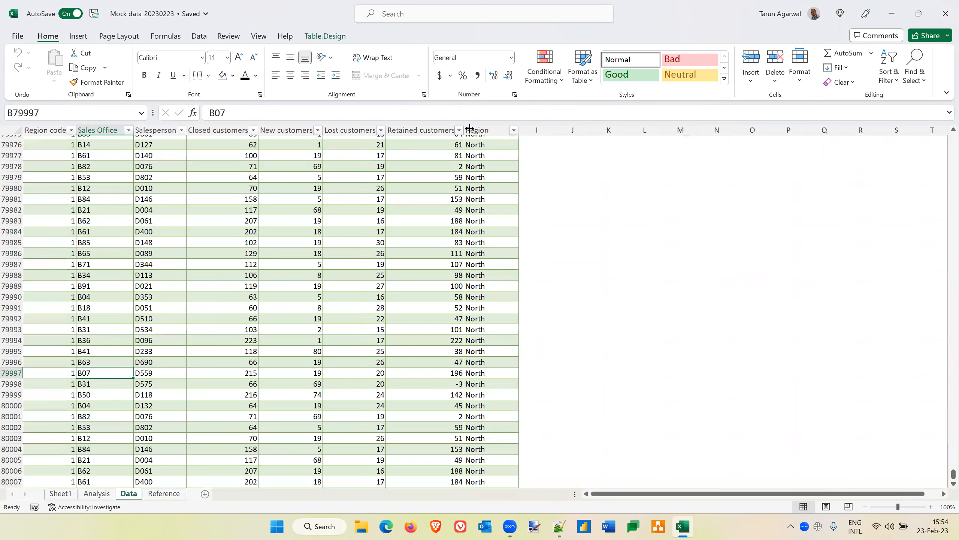
{"action": "left_click", "coordinate": [162, 494]}
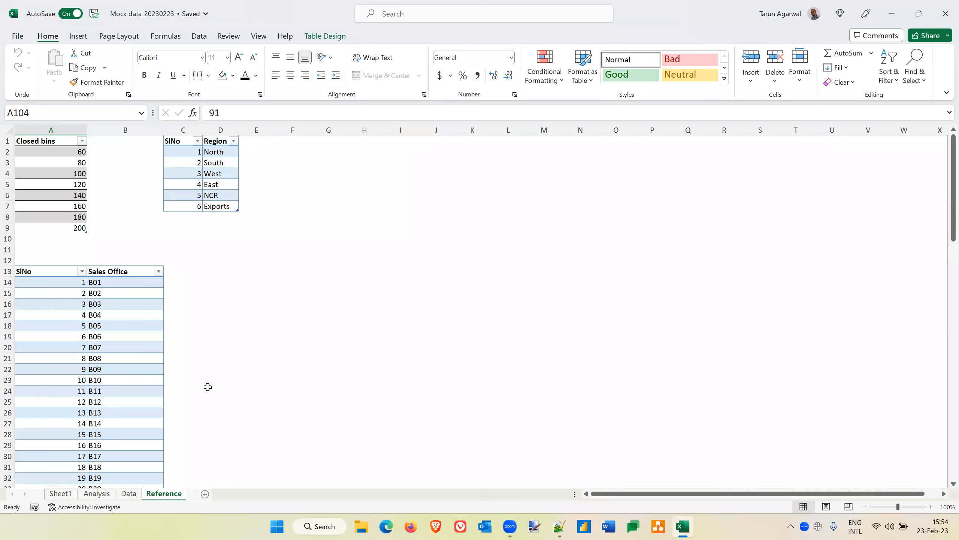
Switch to the Analysis worksheet that holds the retained customers PivotTable.
{"action": "left_click", "coordinate": [97, 494]}
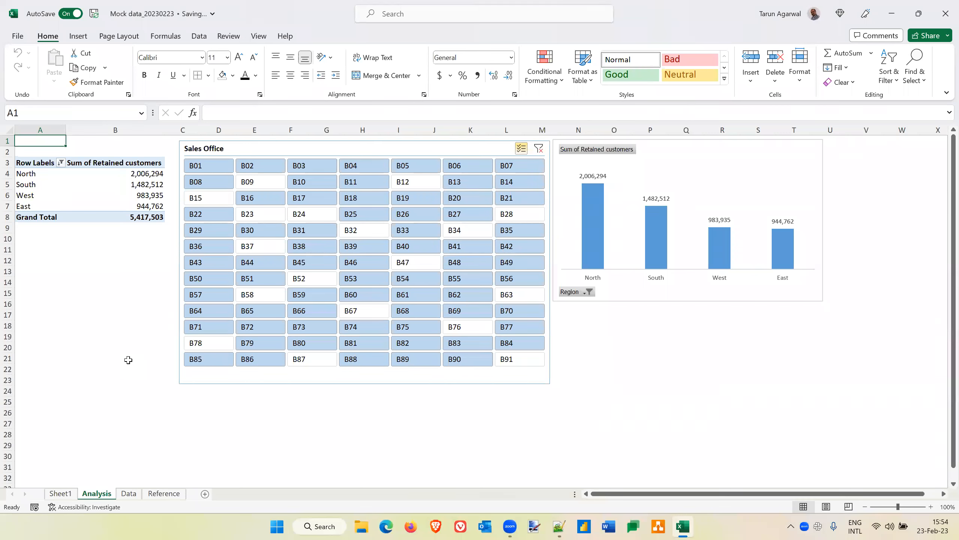
{"action": "left_click", "coordinate": [128, 360]}
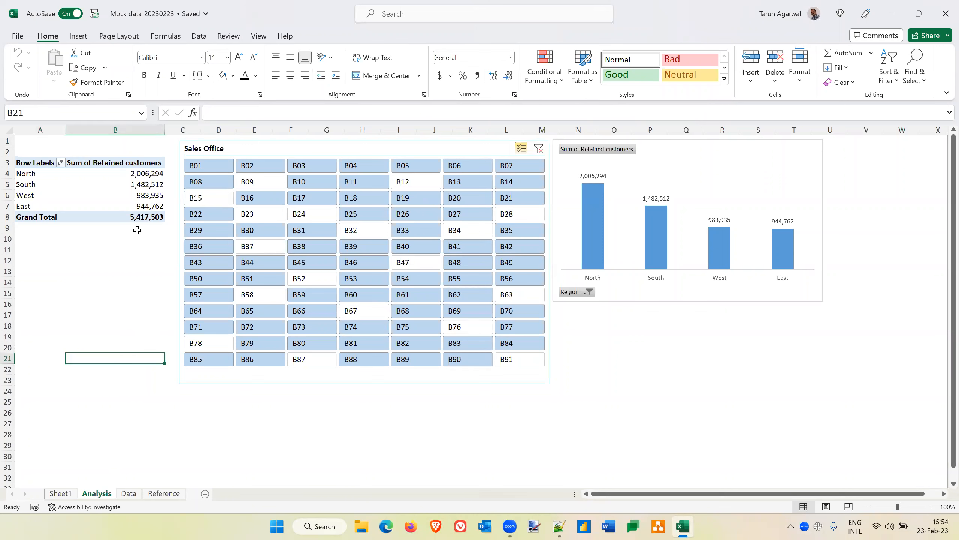
{"action": "mouse_move", "coordinate": [132, 221]}
{"action": "left_click", "coordinate": [130, 186]}
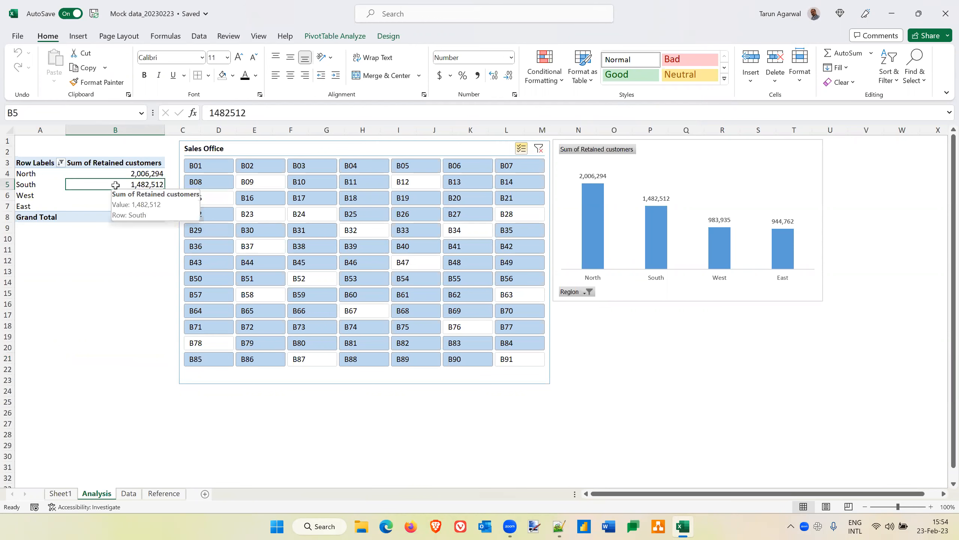
{"action": "right_click", "coordinate": [116, 185]}
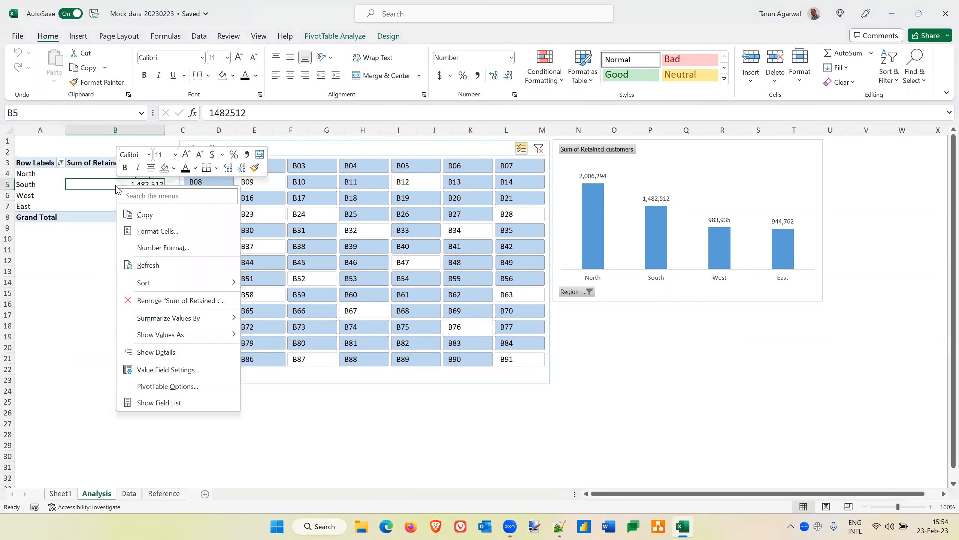
{"action": "left_click", "coordinate": [79, 276]}
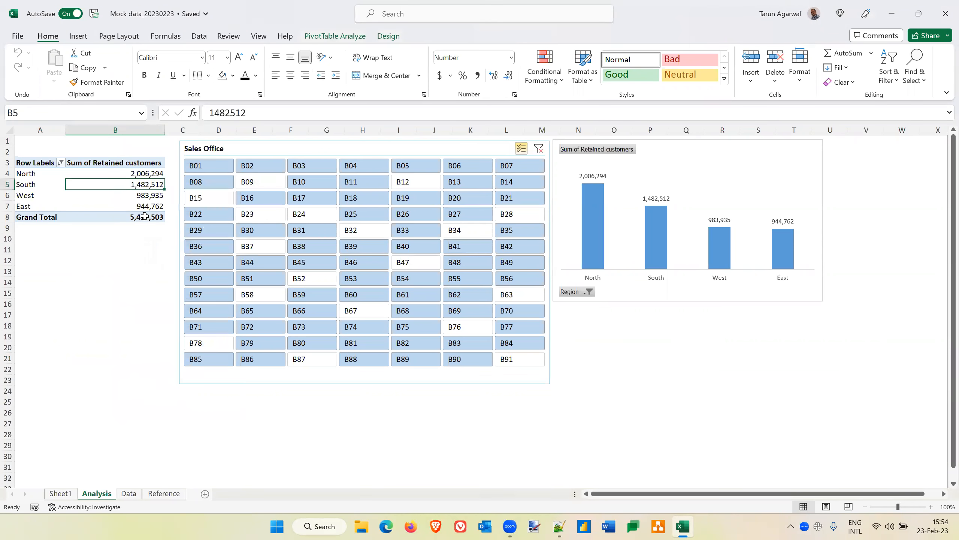
Copy the PivotTable's Grand Total of retained customers and paste it as a plain value into cell B11.
{"action": "left_click", "coordinate": [144, 219]}
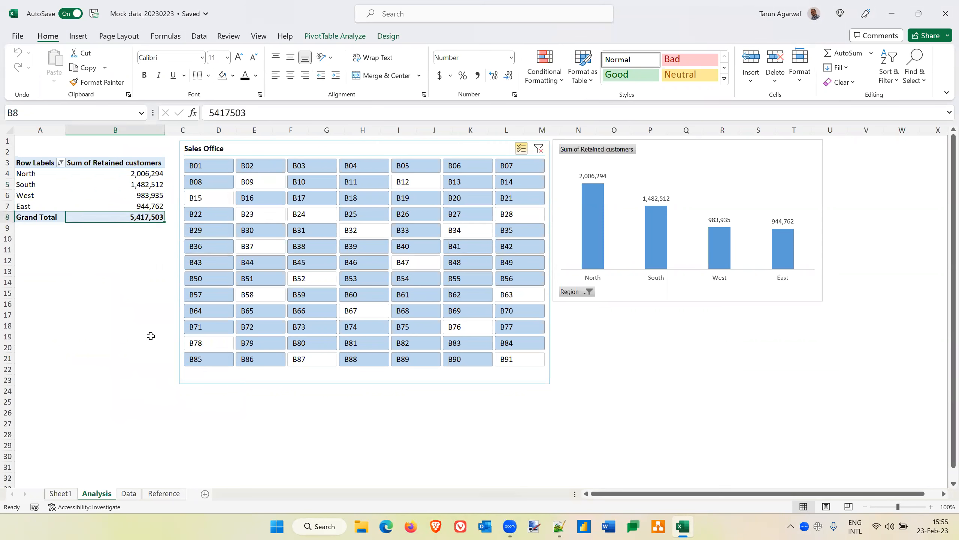
{"action": "key", "text": "ctrl+c"}
{"action": "key", "text": "Down"}
{"action": "key", "text": "Down"}
{"action": "key", "text": "Down"}
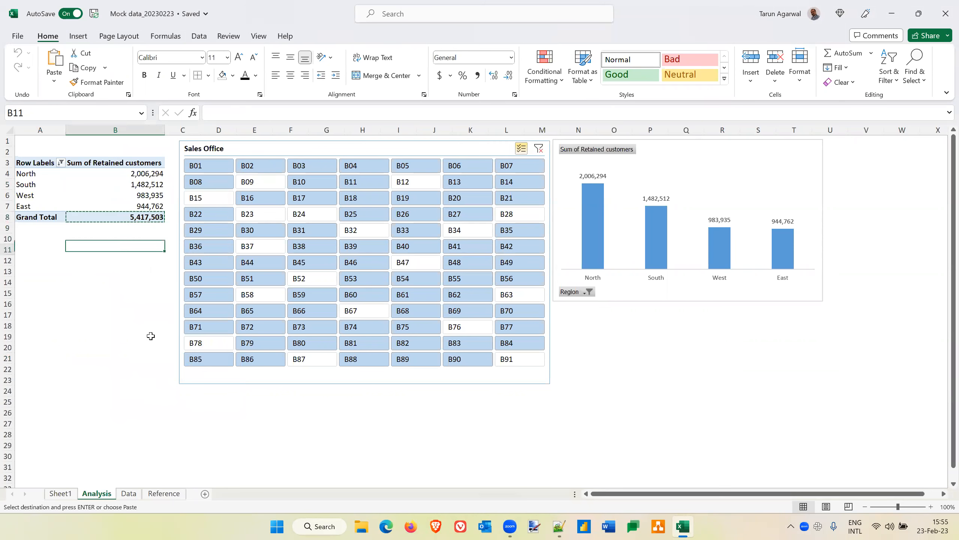
{"action": "left_click", "coordinate": [54, 81]}
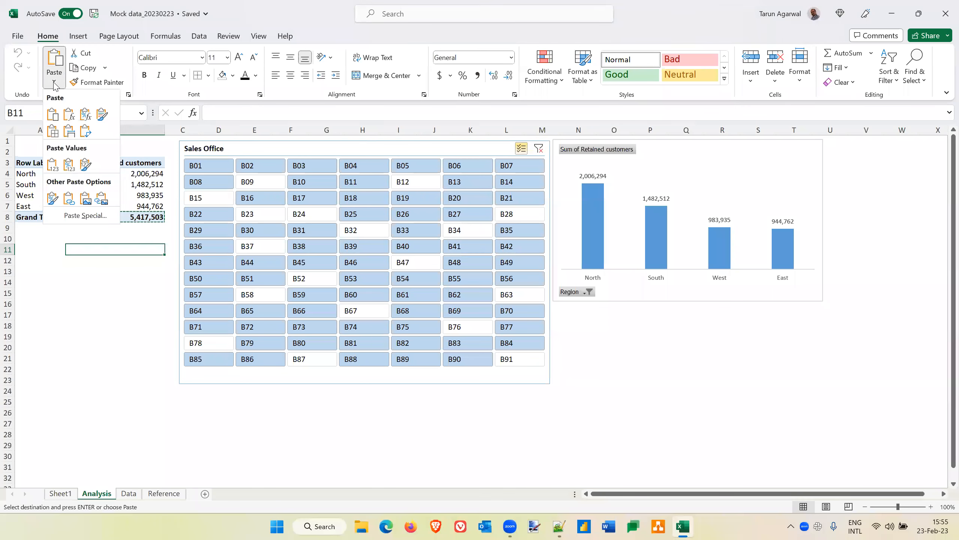
{"action": "left_click", "coordinate": [53, 165]}
Refresh the PivotTable so it includes the records newly added to the source table.
{"action": "left_click", "coordinate": [140, 194]}
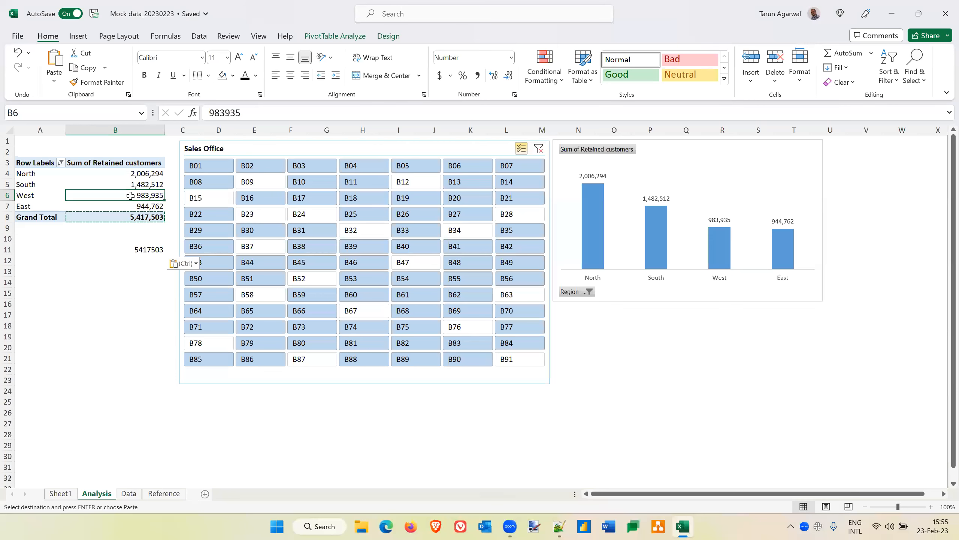
{"action": "right_click", "coordinate": [131, 197]}
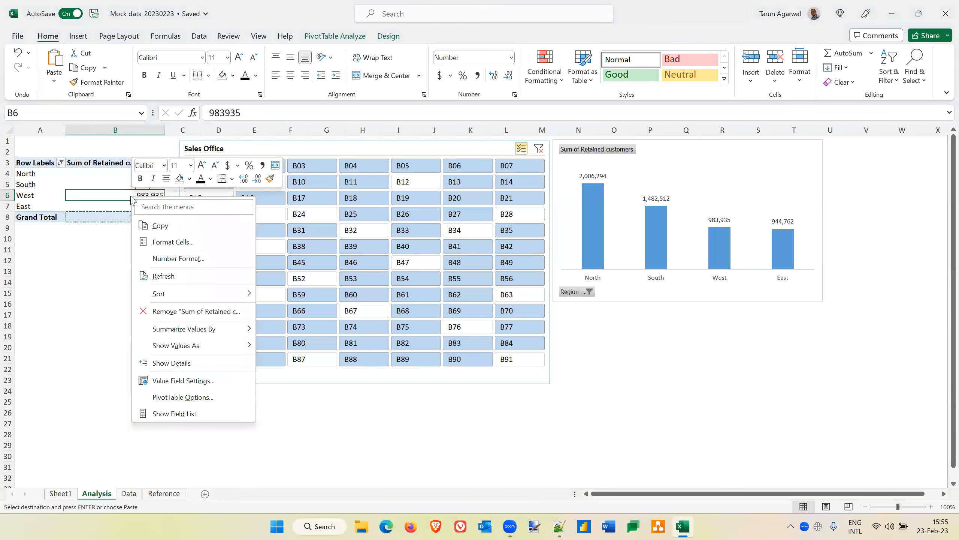
{"action": "left_click", "coordinate": [162, 275]}
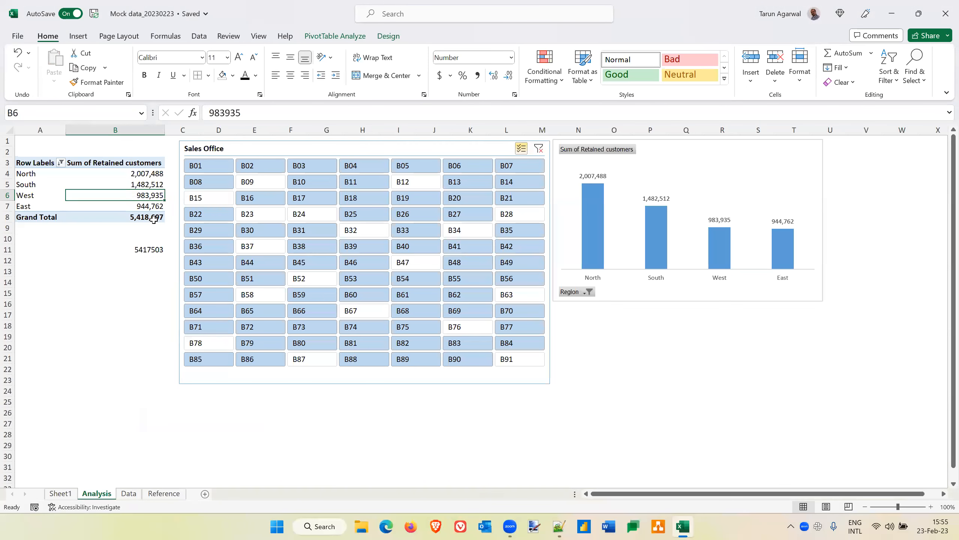
{"action": "mouse_move", "coordinate": [150, 221]}
{"action": "mouse_move", "coordinate": [130, 197]}
{"action": "mouse_move", "coordinate": [75, 191]}
Clear the pasted comparison value from cell B11.
{"action": "left_click", "coordinate": [662, 325]}
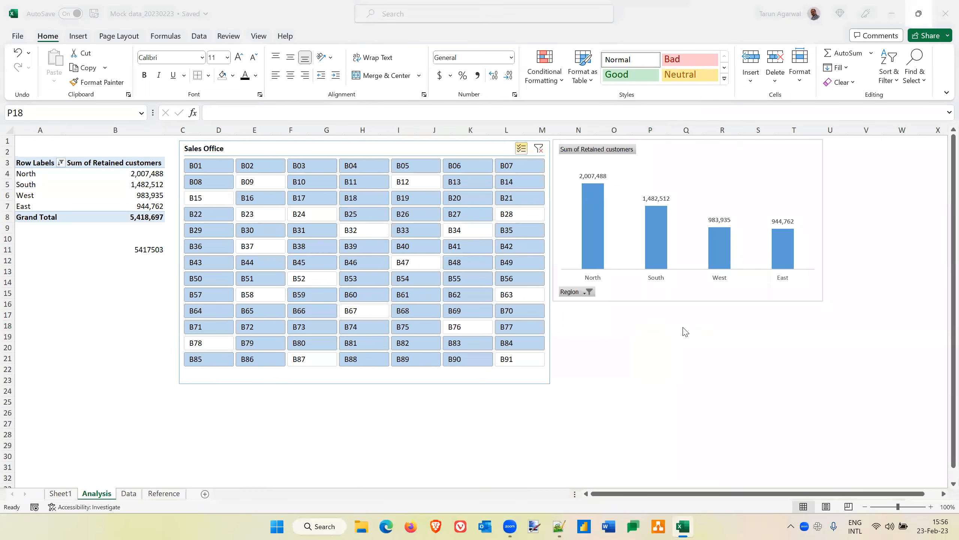
{"action": "left_click", "coordinate": [148, 252]}
{"action": "key", "text": "F2"}
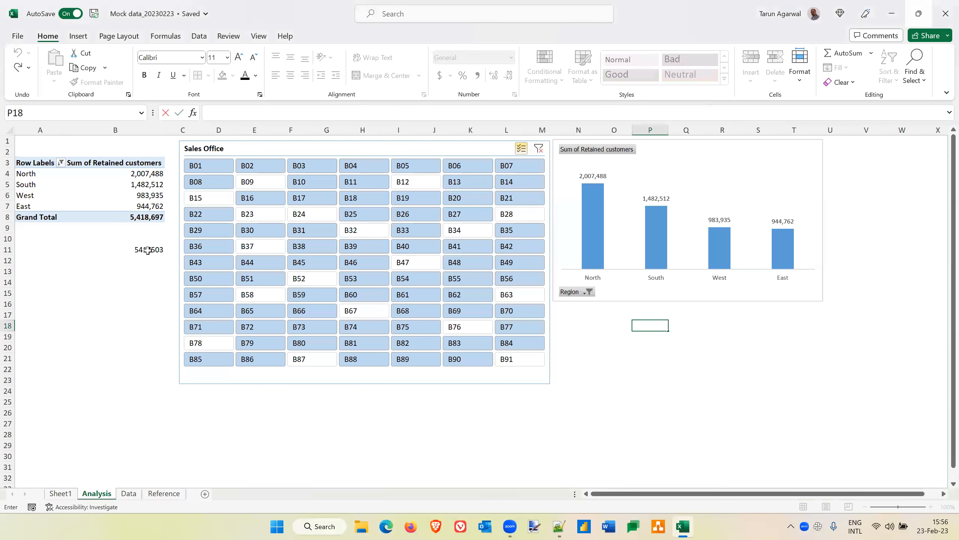
{"action": "left_click", "coordinate": [136, 249]}
{"action": "key", "text": "Delete"}
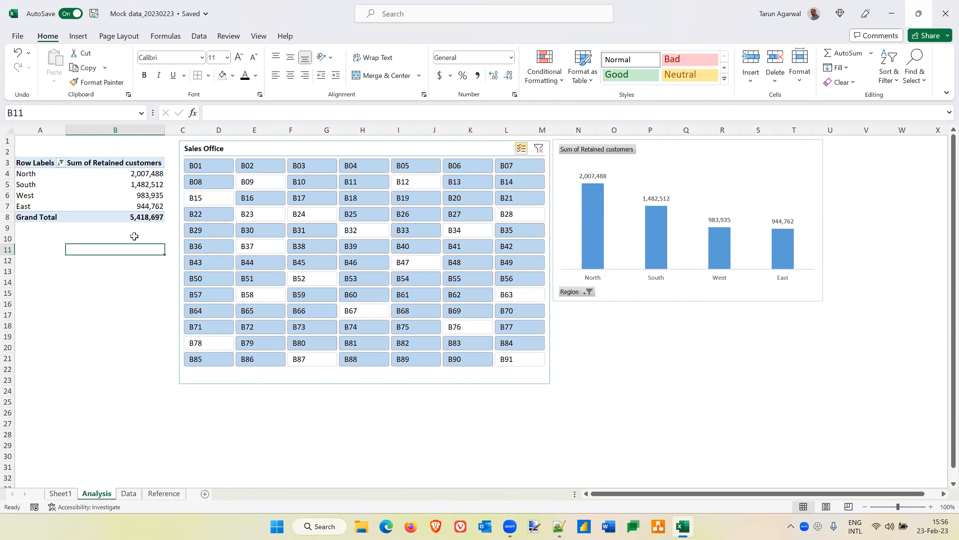
Delete the PivotChart and the Sales Office slicer from the Analysis worksheet.
{"action": "left_click", "coordinate": [623, 162]}
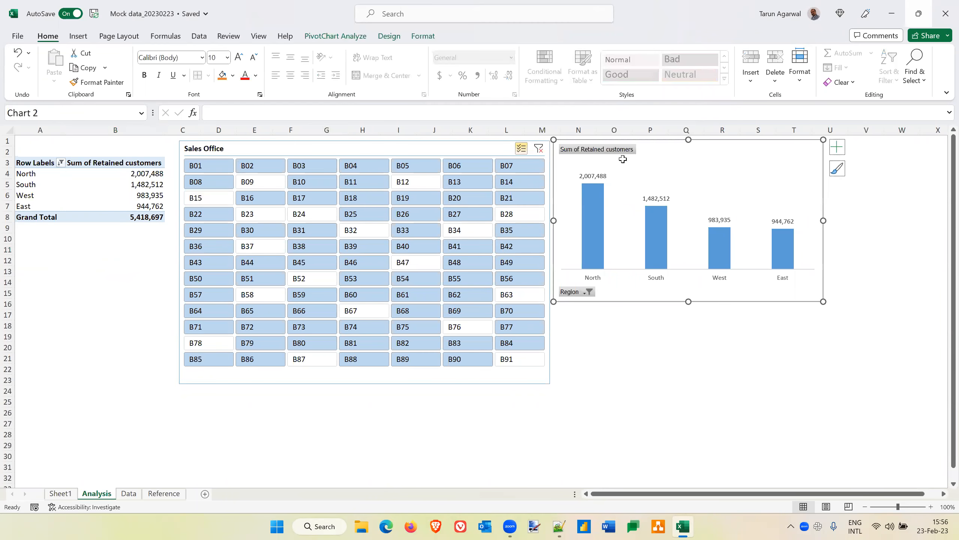
{"action": "key", "text": "Delete"}
{"action": "left_click", "coordinate": [482, 148]}
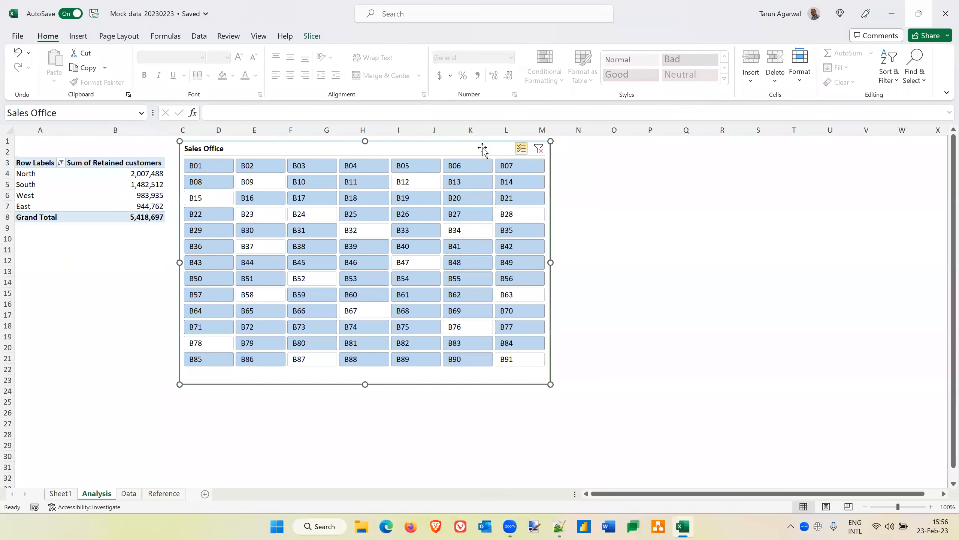
{"action": "key", "text": "Delete"}
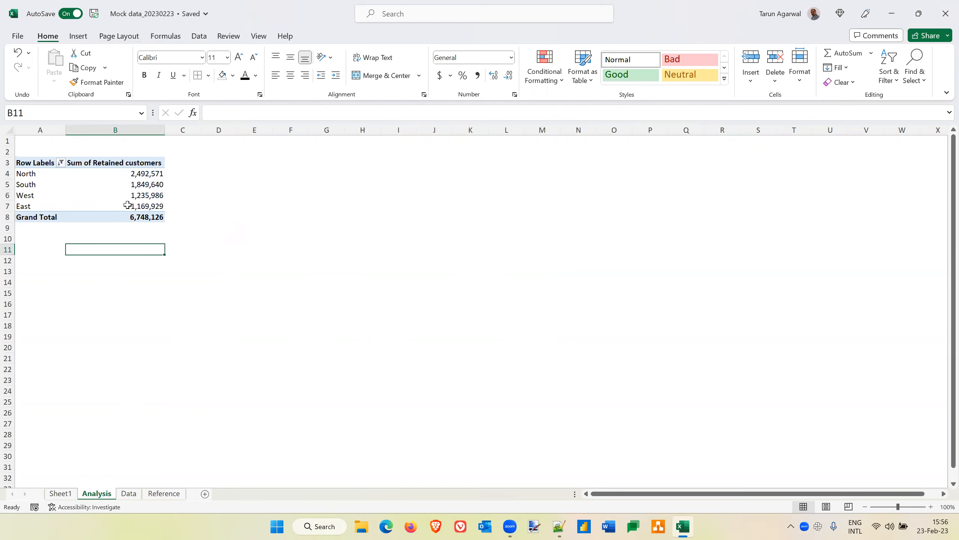
Insert a new Sales Office slicer for the PivotTable.
{"action": "left_click", "coordinate": [130, 193]}
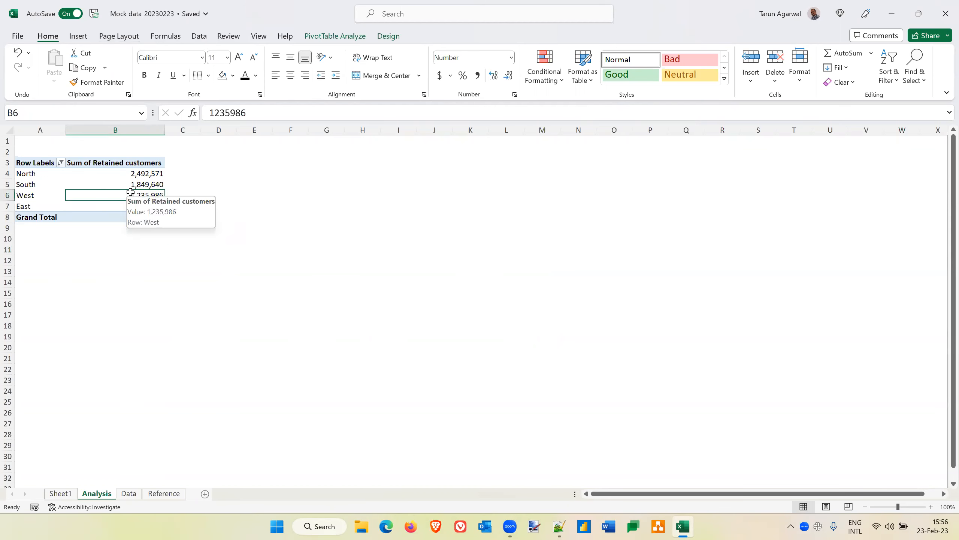
{"action": "left_click", "coordinate": [343, 38]}
{"action": "left_click", "coordinate": [339, 67]}
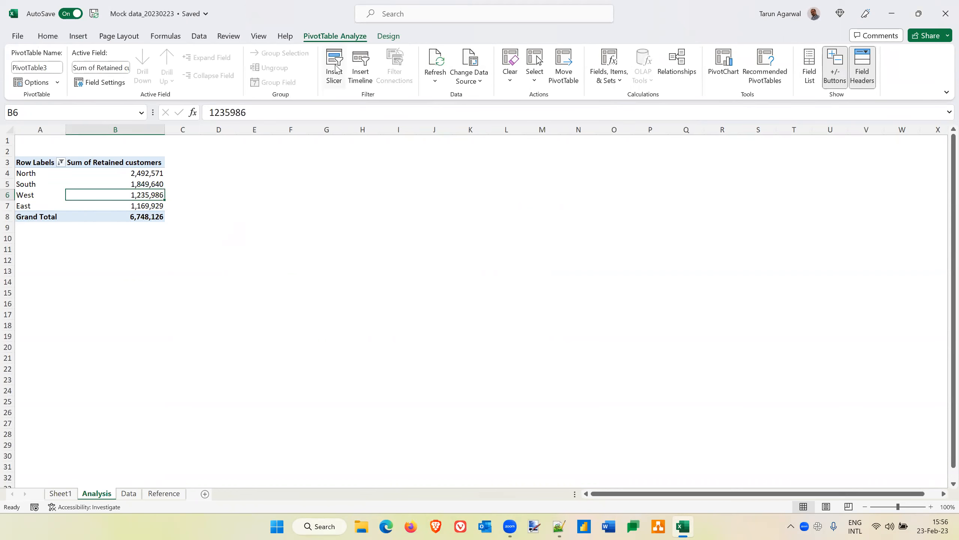
{"action": "left_click", "coordinate": [372, 218]}
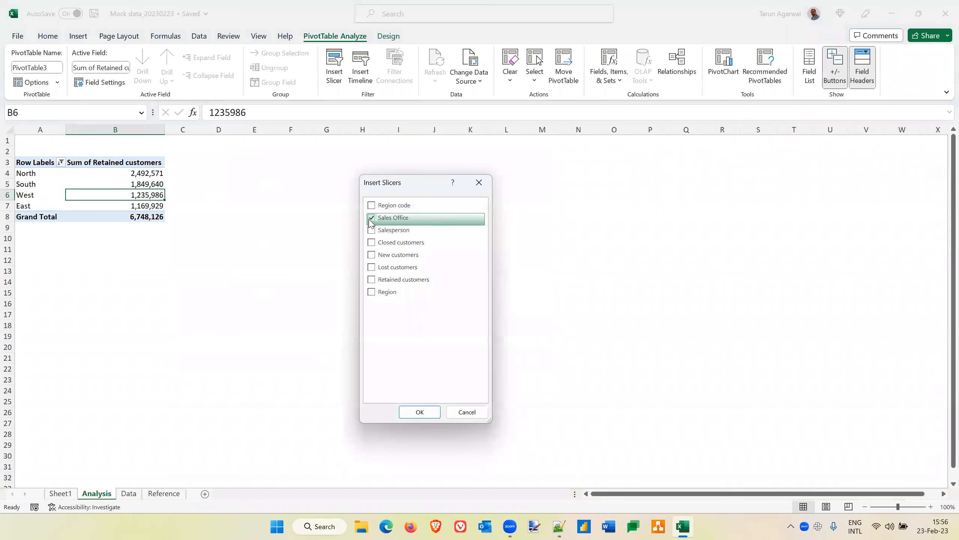
{"action": "left_click", "coordinate": [420, 411]}
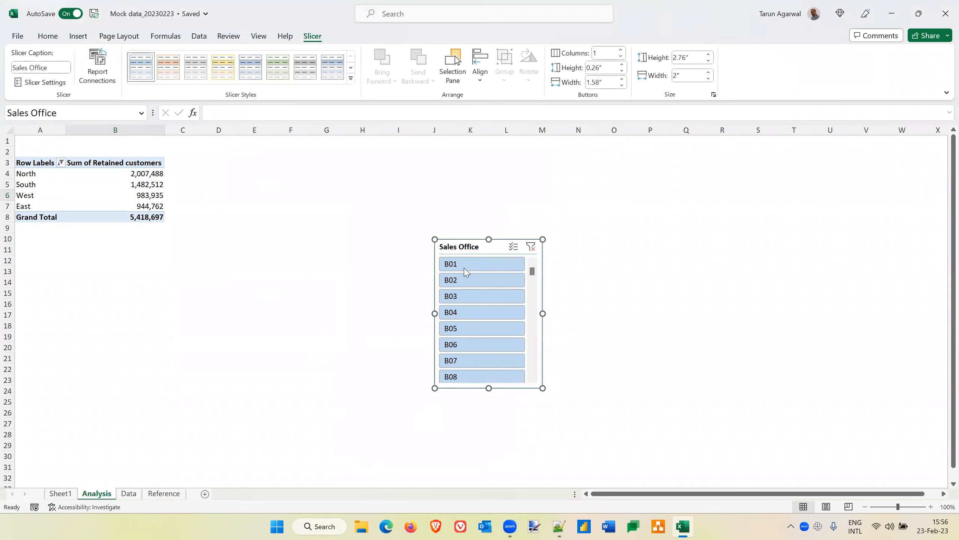
Enlarge the Sales Office slicer near the PivotTable to about 4.95 by 6.56 inches and arrange its buttons in 7 columns.
{"action": "left_click_drag", "start_coordinate": [465, 243], "coordinate": [282, 142]}
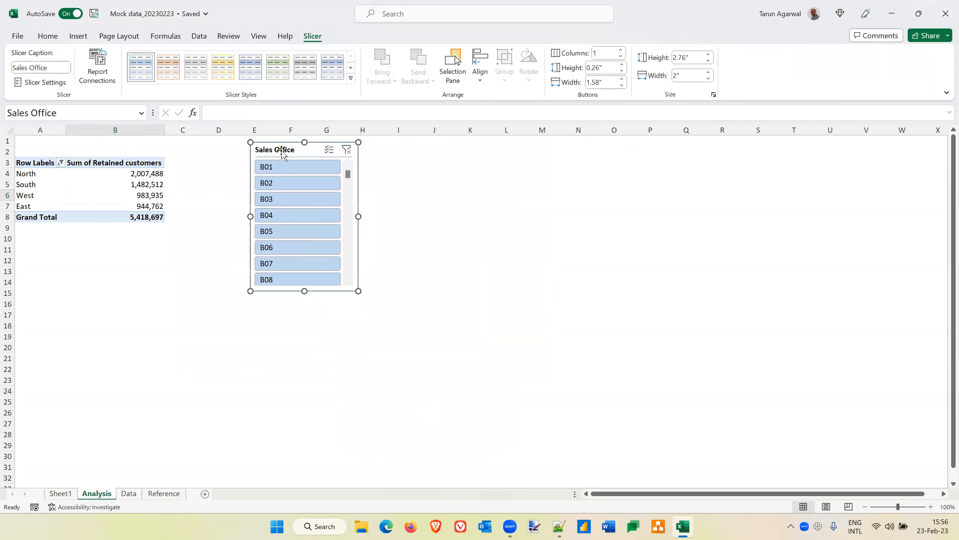
{"action": "left_click_drag", "start_coordinate": [358, 290], "coordinate": [603, 408]}
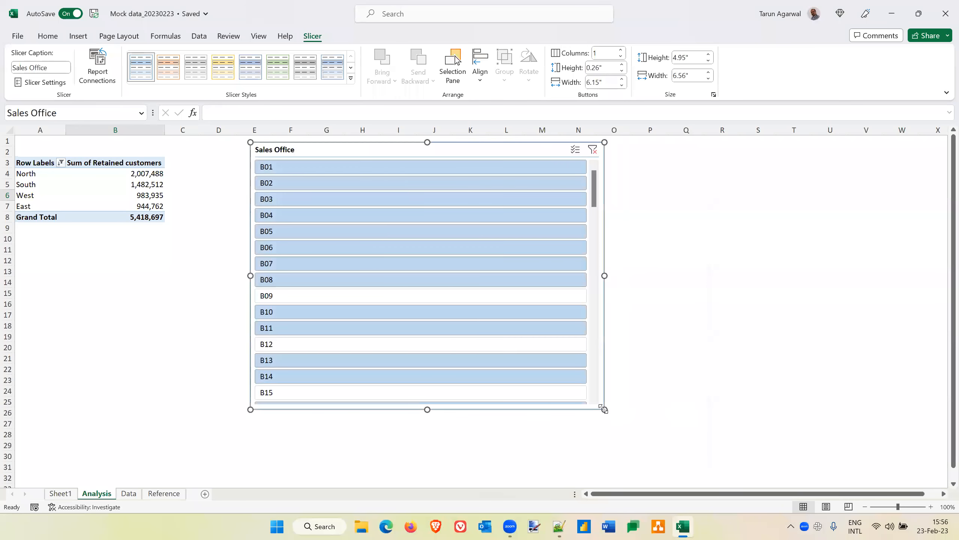
{"action": "left_click_drag", "start_coordinate": [602, 52], "coordinate": [567, 47]}
{"action": "type", "text": "7"}
{"action": "key", "text": "Return"}
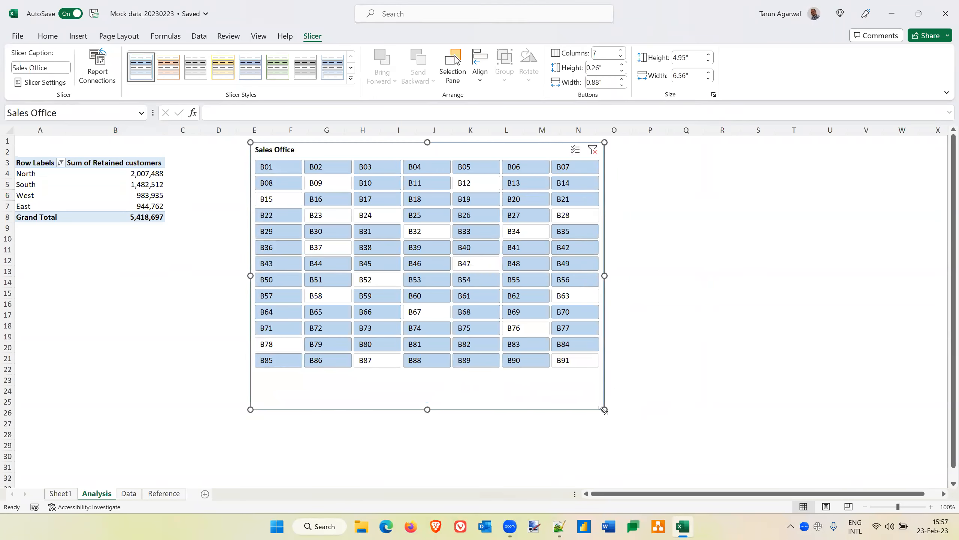
Shrink the Sales Office slicer to about 4.42 inches high and 4.78 inches wide, and place it directly beside the PivotTable.
{"action": "left_click_drag", "start_coordinate": [605, 409], "coordinate": [508, 395]}
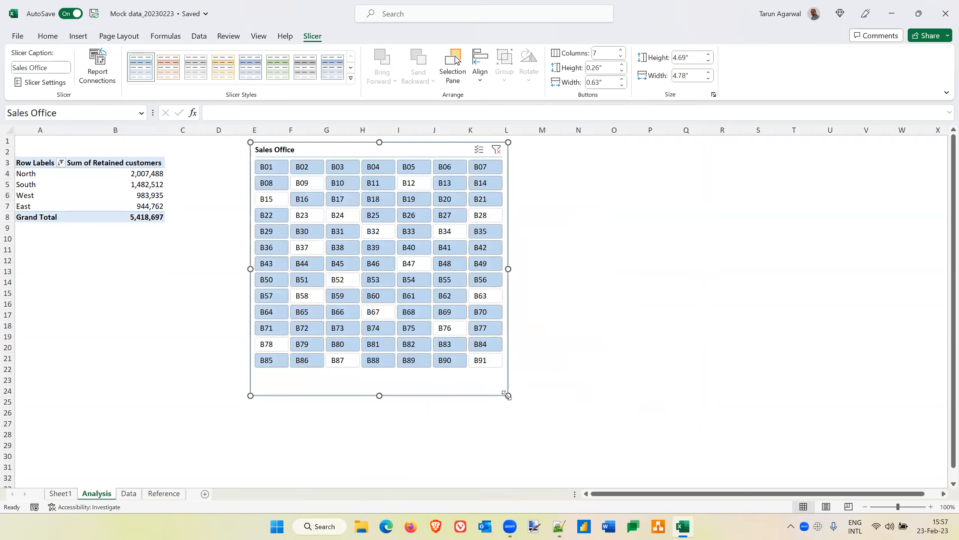
{"action": "mouse_move", "coordinate": [379, 396]}
{"action": "left_mouse_down"}
{"action": "mouse_move", "coordinate": [378, 370]}
{"action": "mouse_move", "coordinate": [378, 380]}
{"action": "left_mouse_up"}
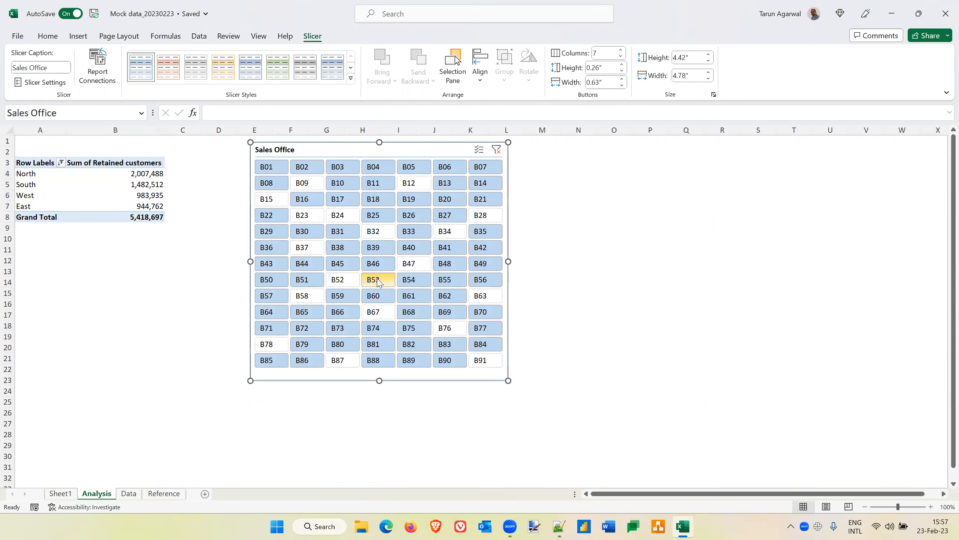
{"action": "left_click_drag", "start_coordinate": [353, 146], "coordinate": [277, 146]}
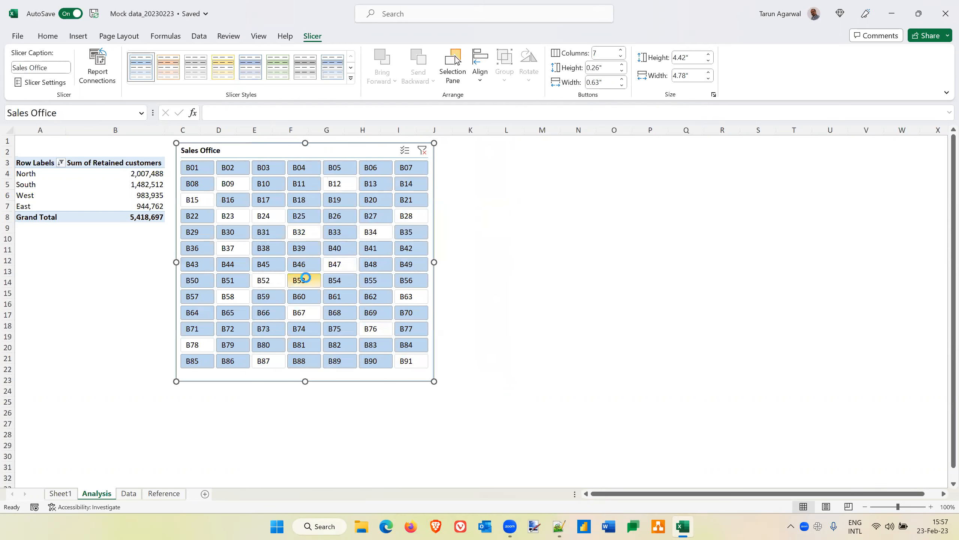
Enable multi-select on the Sales Office slicer and exclude offices B53, B54 and B55 from the current selection.
{"action": "left_click", "coordinate": [317, 280]}
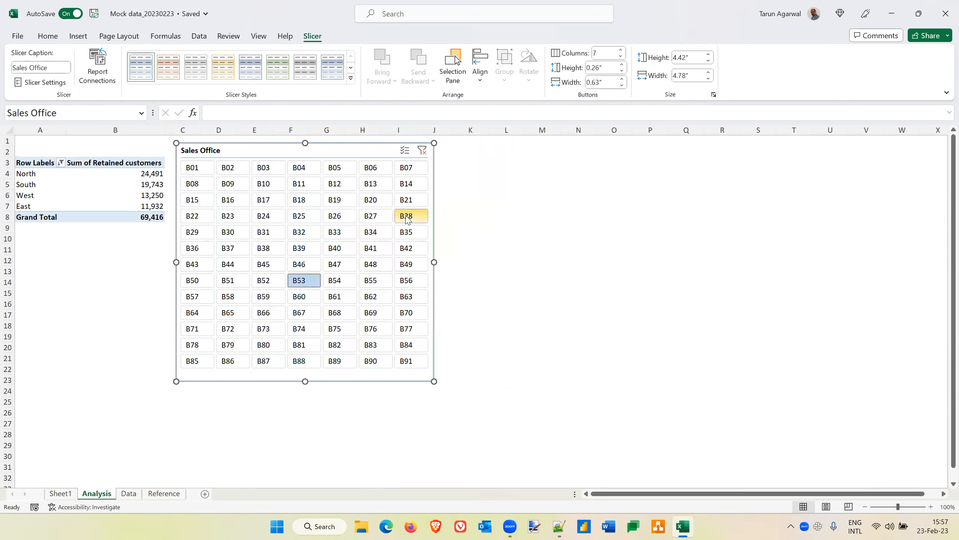
{"action": "key", "text": "ctrl+z"}
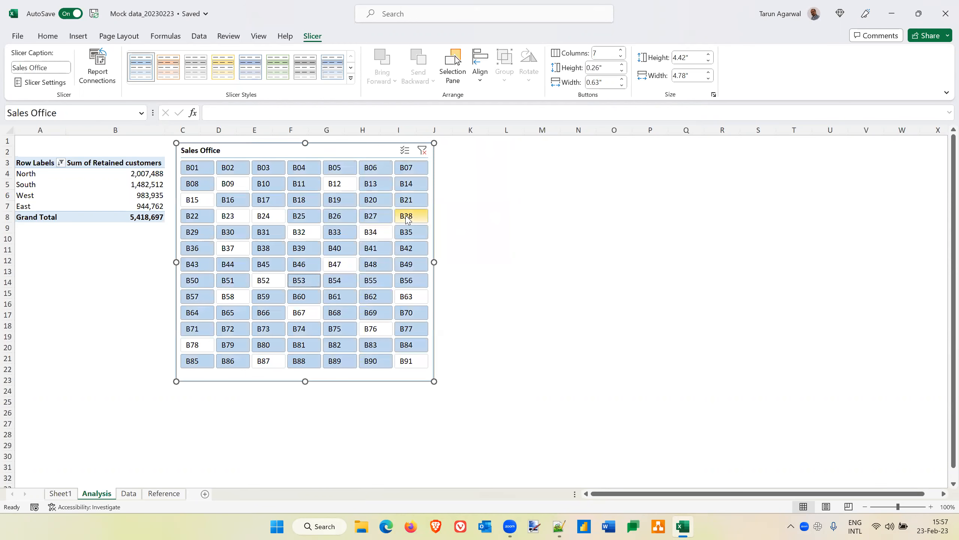
{"action": "left_click", "coordinate": [405, 150]}
{"action": "left_click", "coordinate": [307, 281]}
{"action": "left_click", "coordinate": [335, 281]}
{"action": "left_click", "coordinate": [372, 280]}
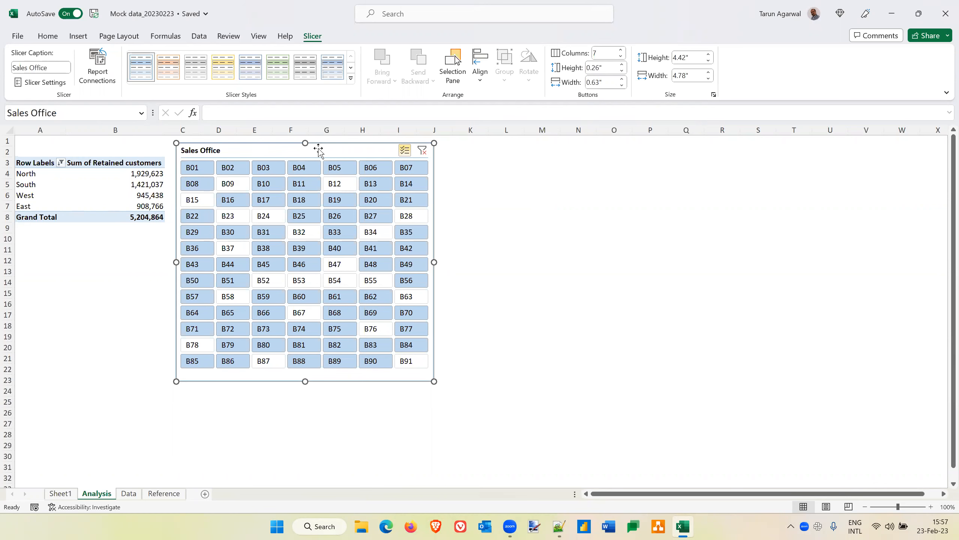
Insert a Clustered Column PivotChart based on the retained customers PivotTable.
{"action": "left_click", "coordinate": [478, 185]}
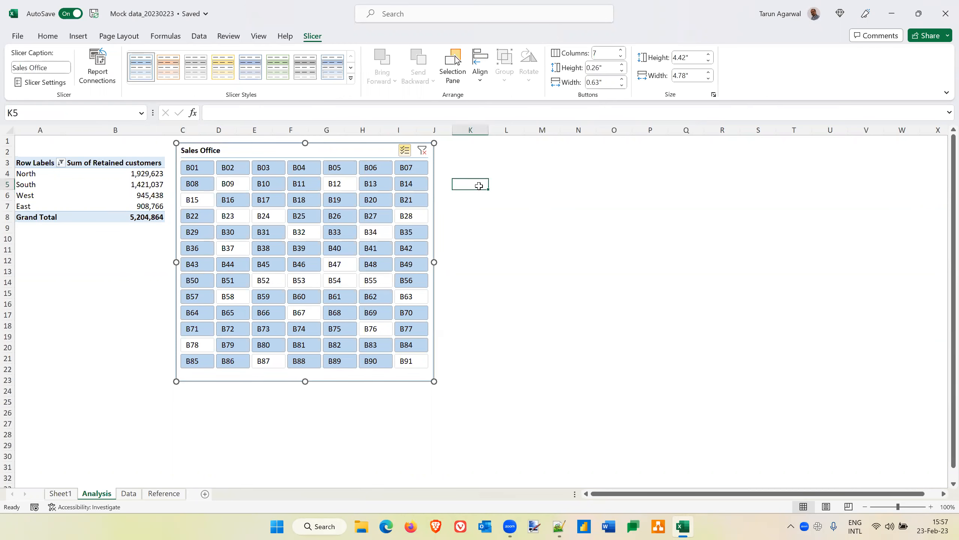
{"action": "left_click", "coordinate": [127, 184]}
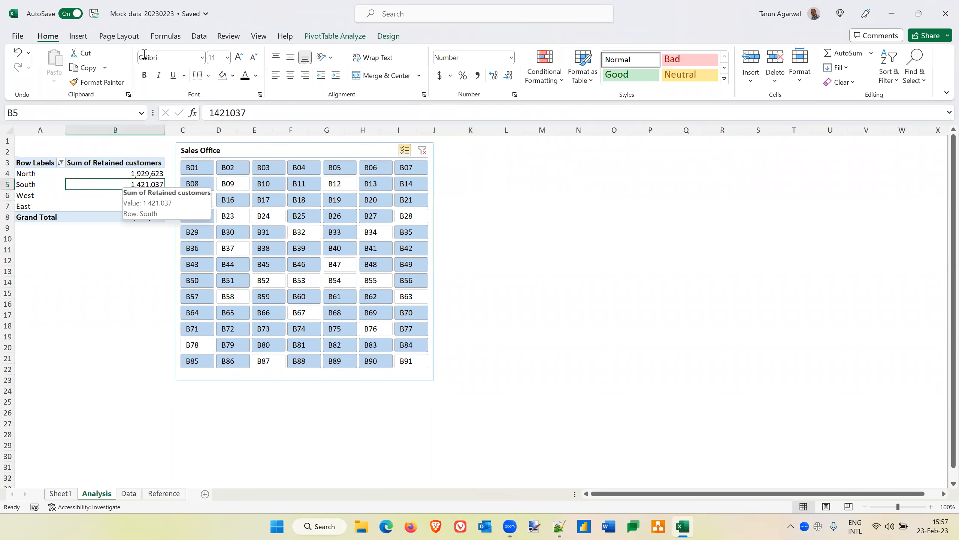
{"action": "left_click", "coordinate": [79, 37]}
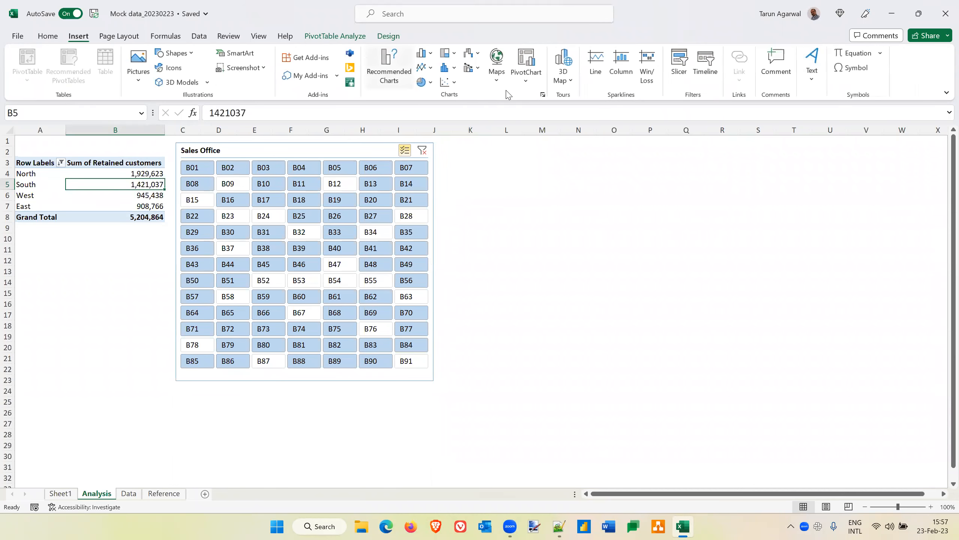
{"action": "left_click", "coordinate": [529, 61]}
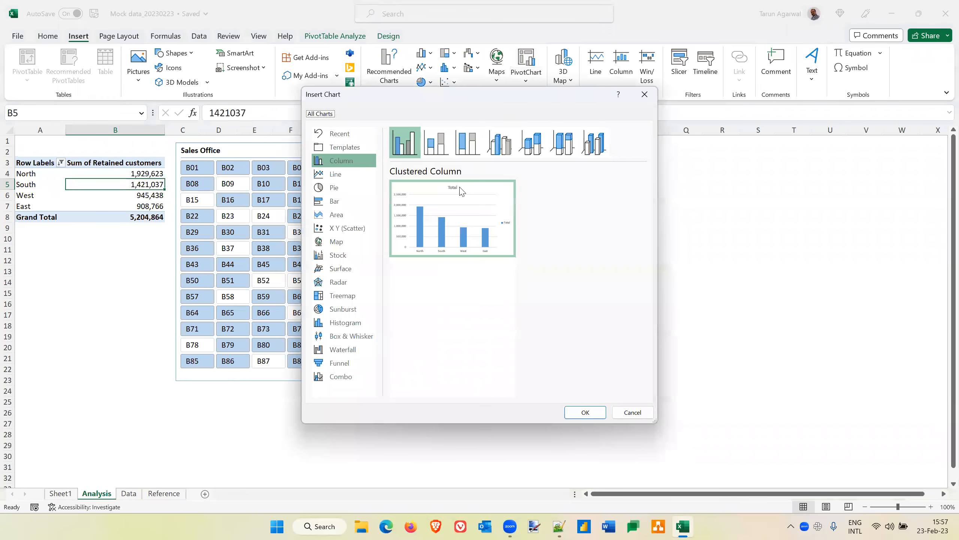
{"action": "left_click", "coordinate": [585, 412]}
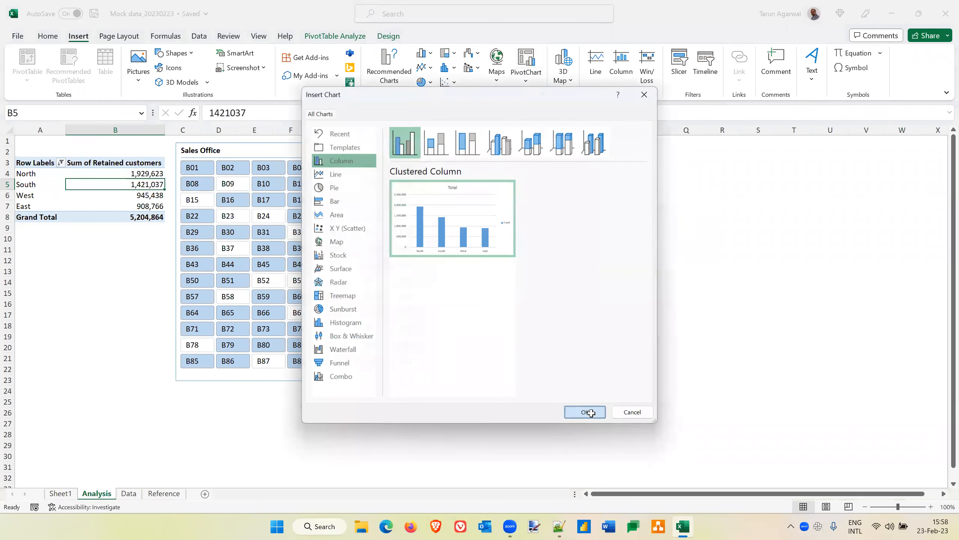
Move the new PivotChart directly beside the Sales Office slicer, level with the slicer's upper edge.
{"action": "left_click_drag", "start_coordinate": [505, 262], "coordinate": [601, 208]}
{"action": "key", "text": "ctrl+z"}
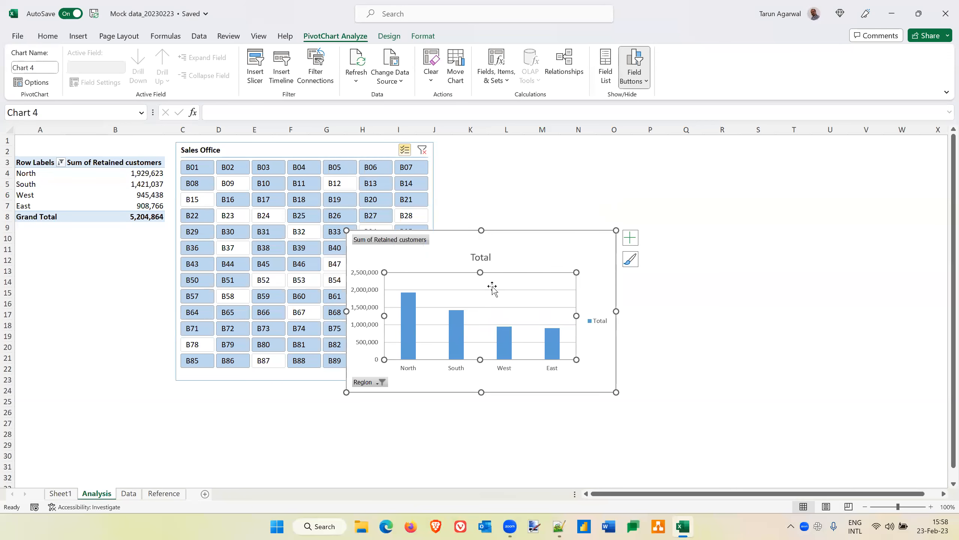
{"action": "mouse_move", "coordinate": [507, 250]}
{"action": "left_mouse_down"}
{"action": "mouse_move", "coordinate": [610, 150]}
{"action": "mouse_move", "coordinate": [607, 162]}
{"action": "left_mouse_up"}
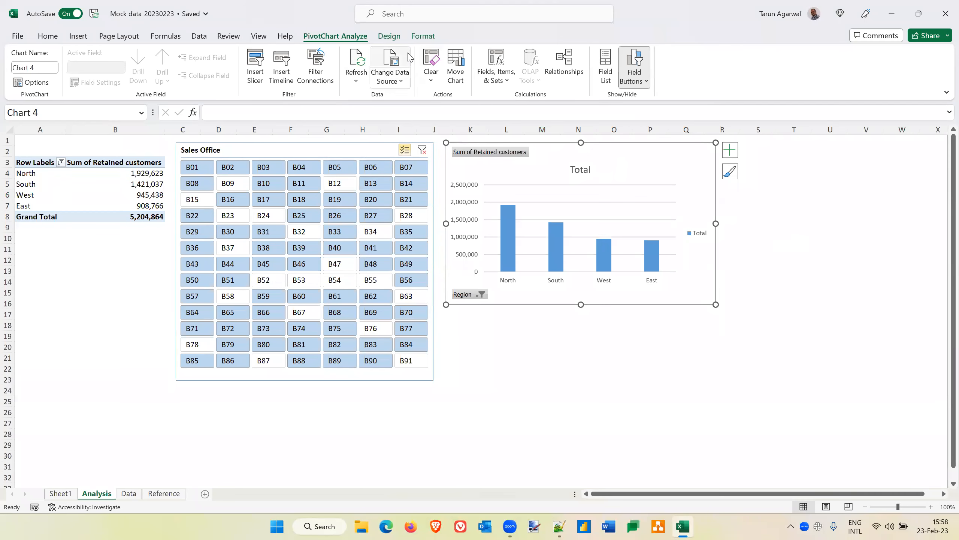
Hide the PivotChart's primary vertical axis and add data labels at the Outside End of the columns.
{"action": "left_click", "coordinate": [391, 36]}
{"action": "left_click", "coordinate": [38, 79]}
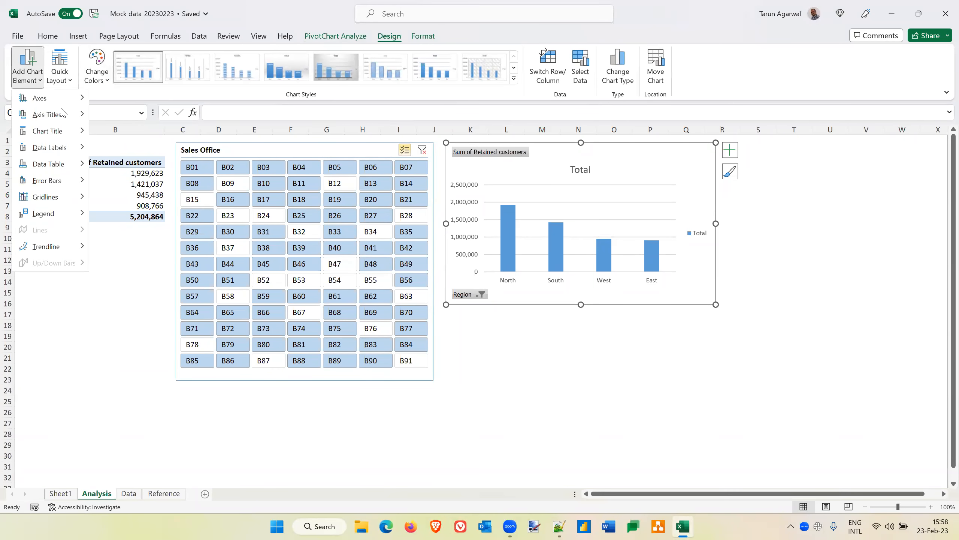
{"action": "mouse_move", "coordinate": [75, 98]}
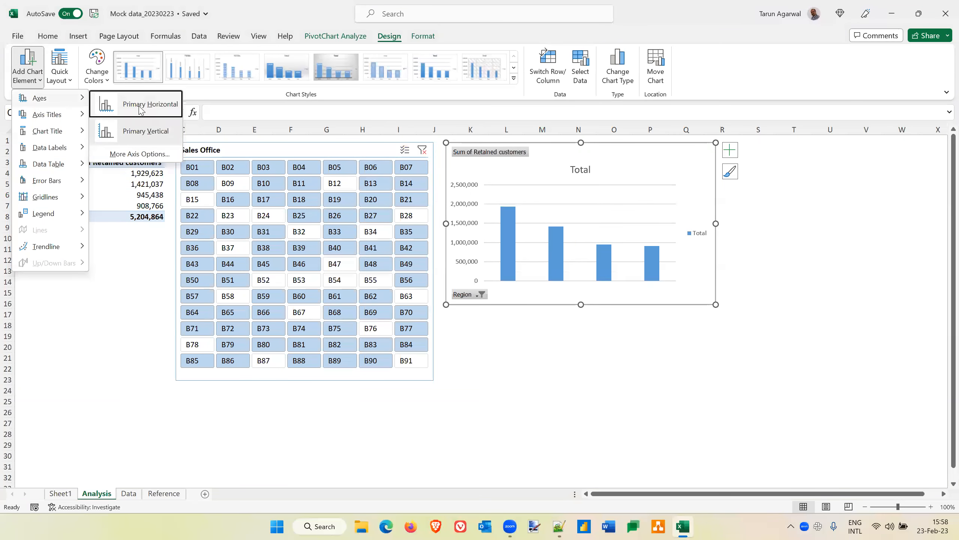
{"action": "left_click", "coordinate": [132, 127]}
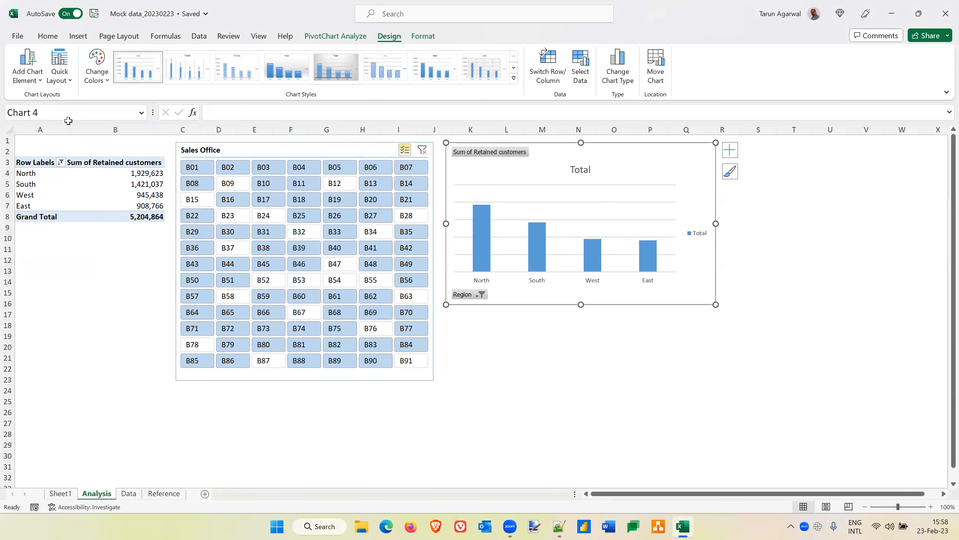
{"action": "left_click", "coordinate": [34, 80]}
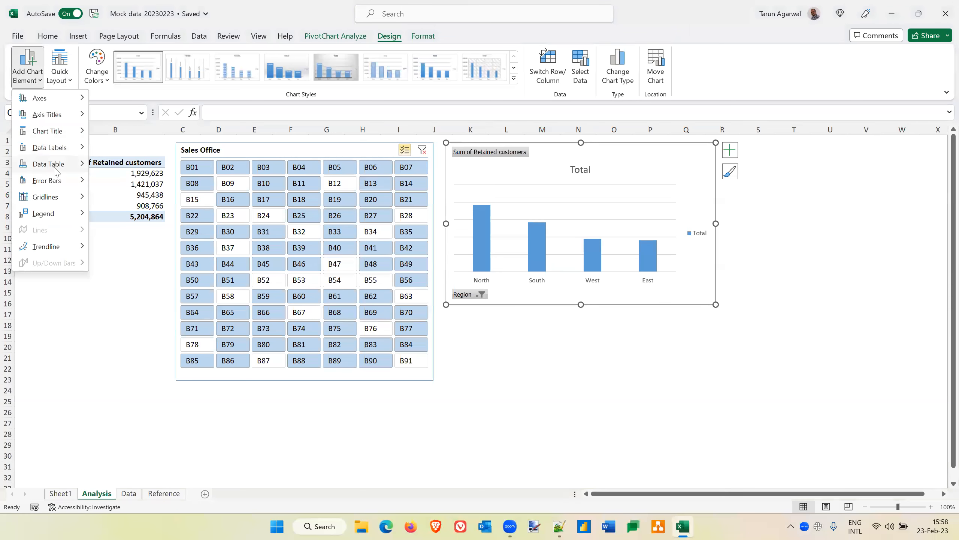
{"action": "mouse_move", "coordinate": [72, 148]}
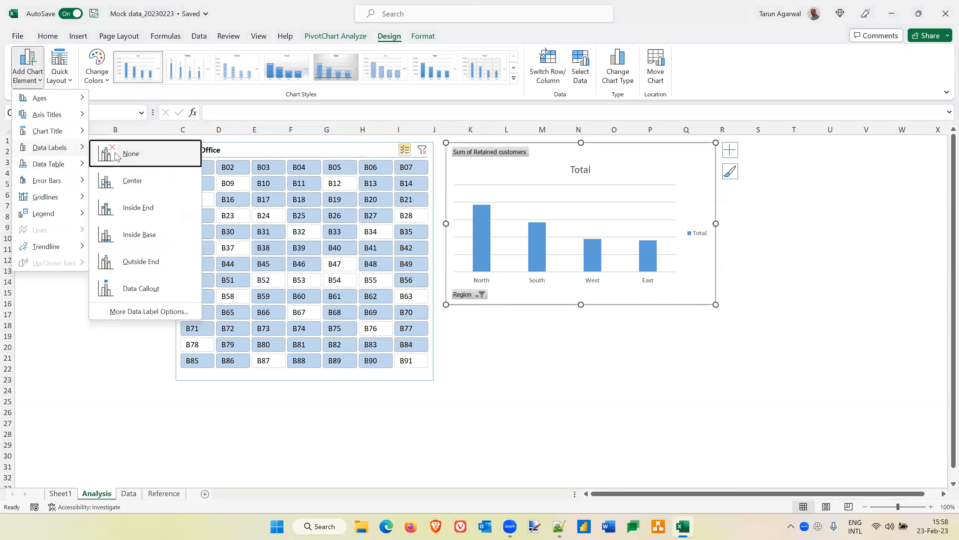
{"action": "left_click", "coordinate": [144, 261]}
Set the PivotChart's major gridlines to No line.
{"action": "left_click", "coordinate": [37, 83]}
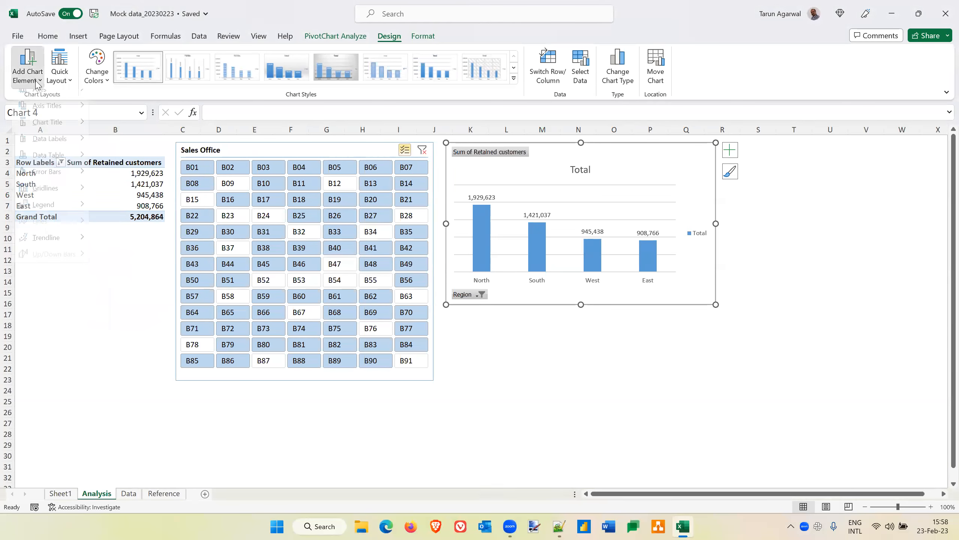
{"action": "mouse_move", "coordinate": [73, 196]}
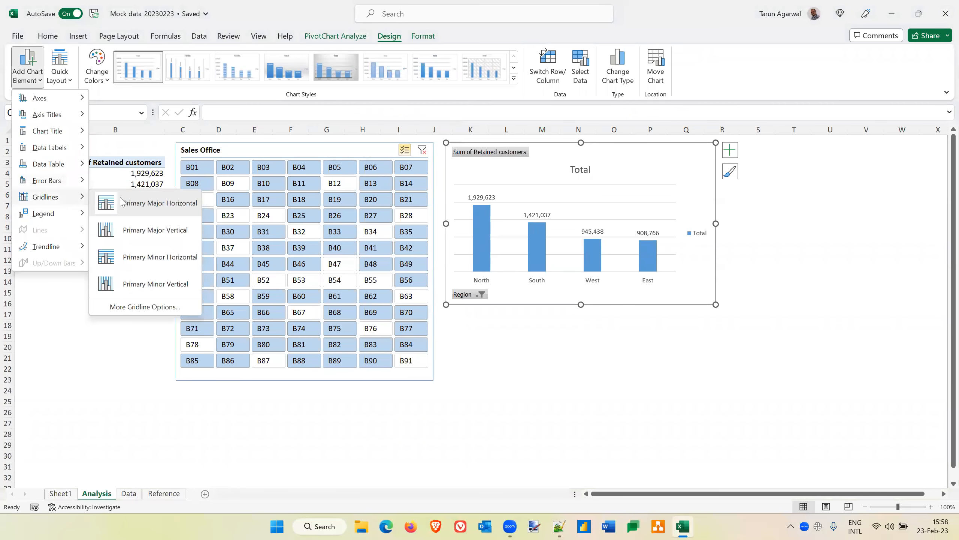
{"action": "left_click", "coordinate": [143, 307]}
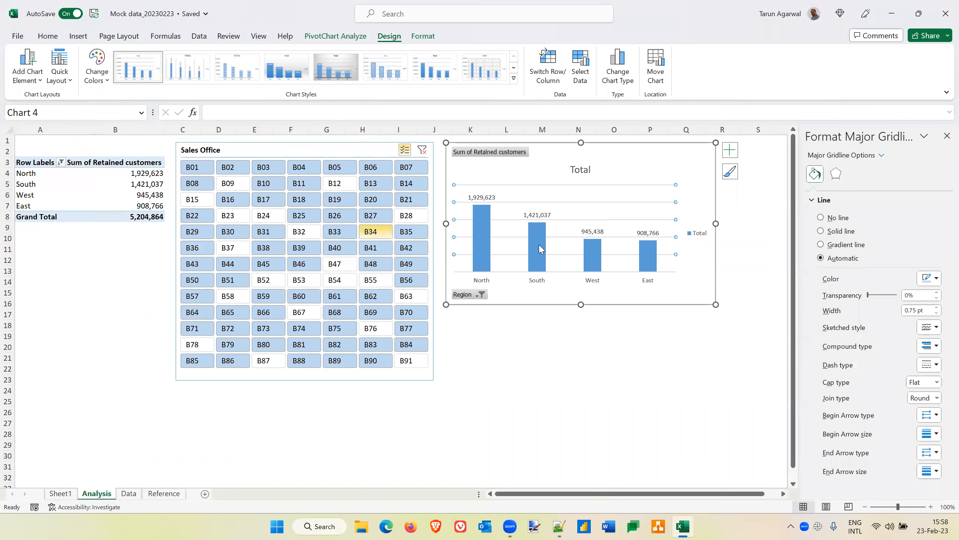
{"action": "left_click", "coordinate": [821, 217]}
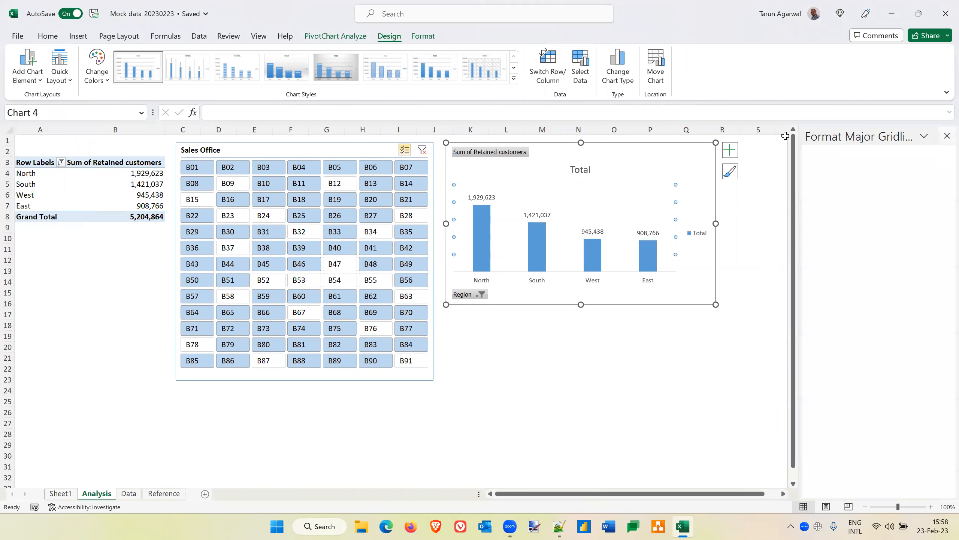
Remove the legend and the chart title from the PivotChart.
{"action": "left_click", "coordinate": [40, 78]}
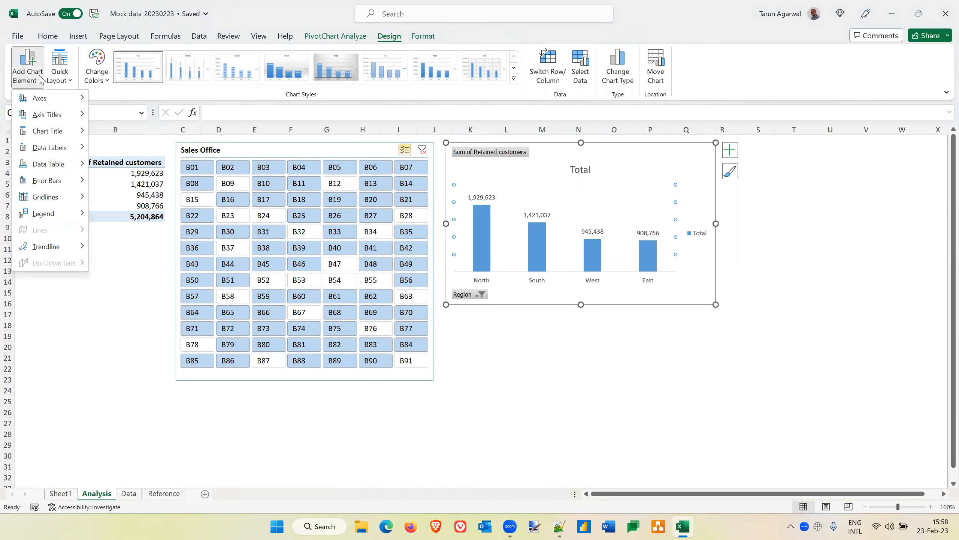
{"action": "mouse_move", "coordinate": [57, 213]}
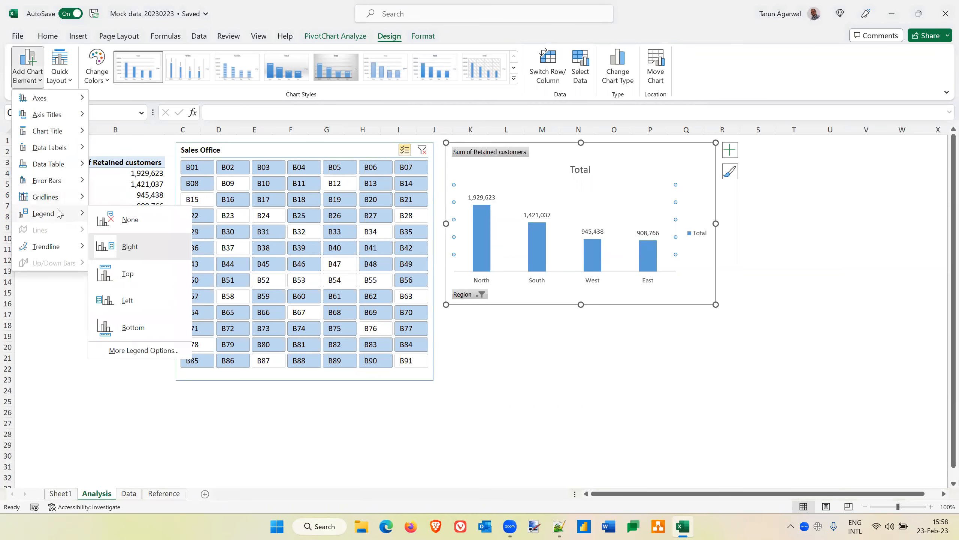
{"action": "left_click", "coordinate": [116, 219]}
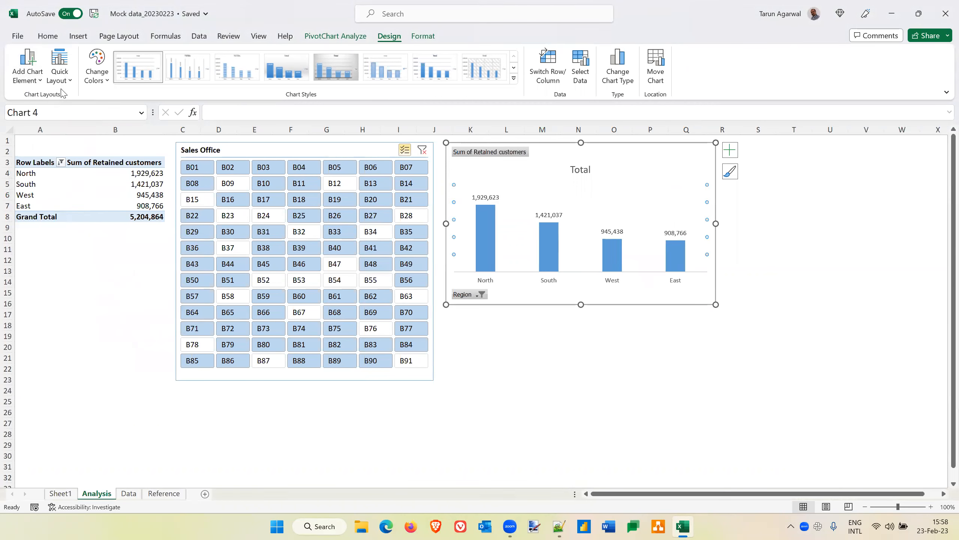
{"action": "left_click", "coordinate": [38, 79]}
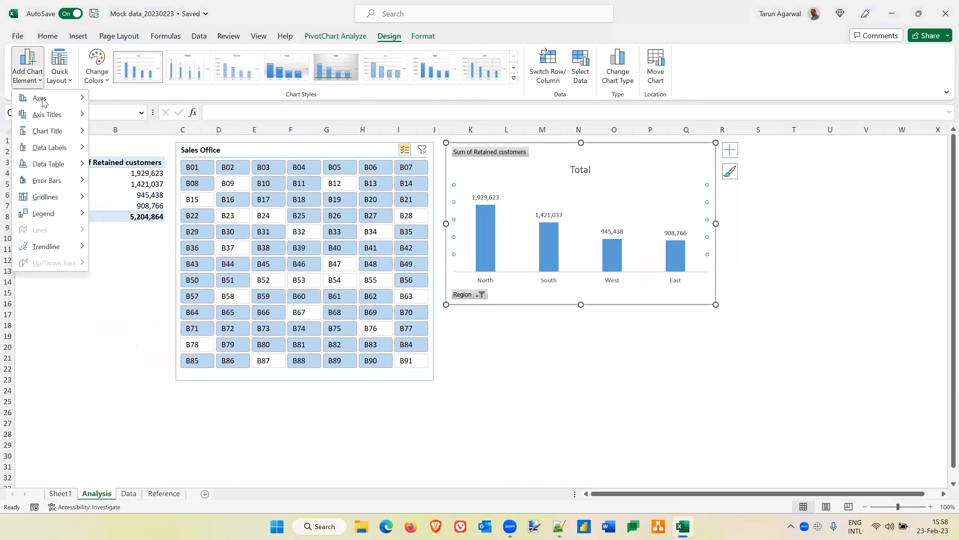
{"action": "left_click", "coordinate": [128, 137]}
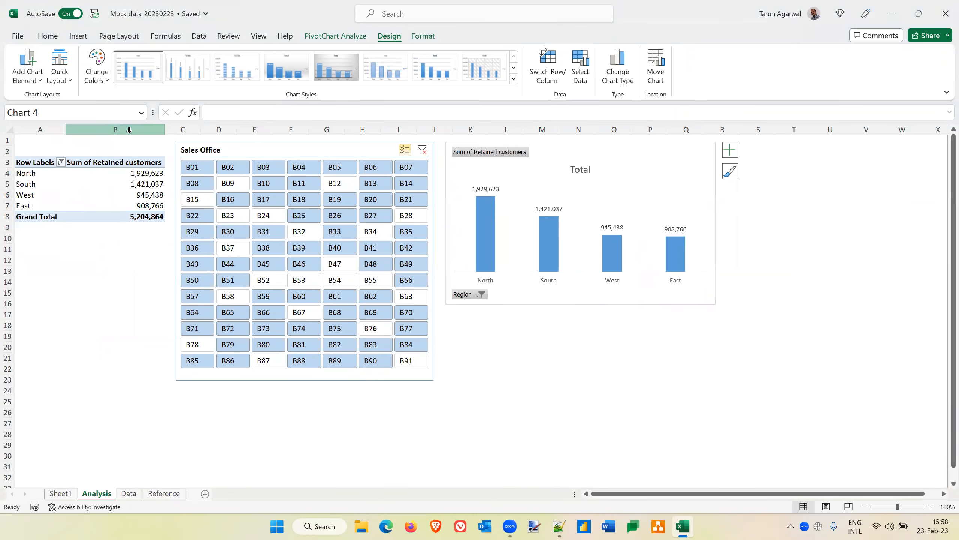
{"action": "left_click", "coordinate": [783, 305]}
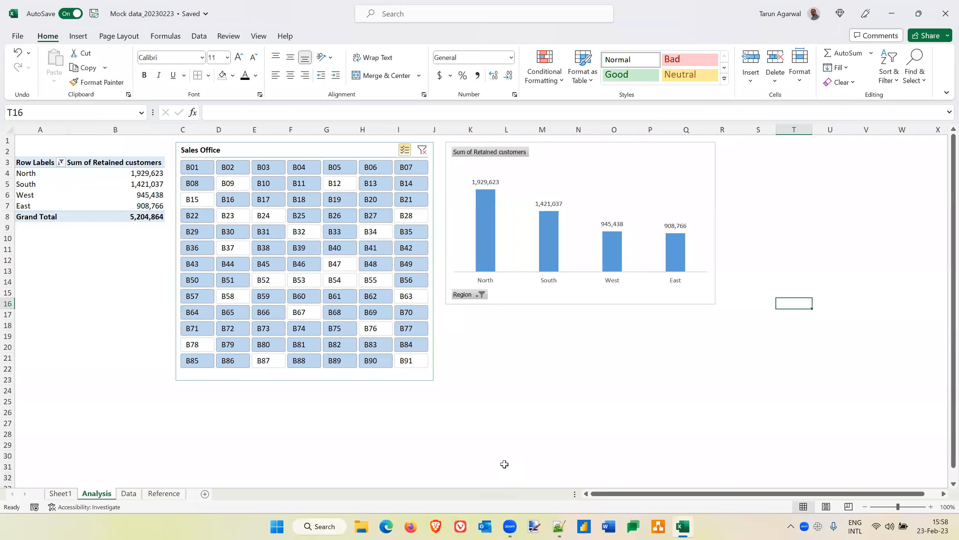
{"action": "key", "text": "alt+Tab"}
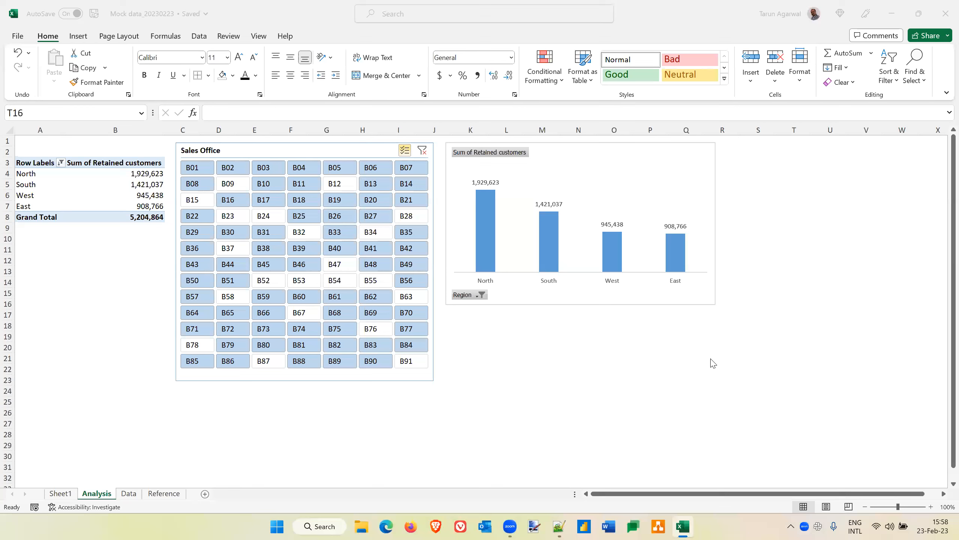
Show the field list of the retained customers PivotTable and add Salesperson to Rows below Region.
{"action": "left_click", "coordinate": [35, 173]}
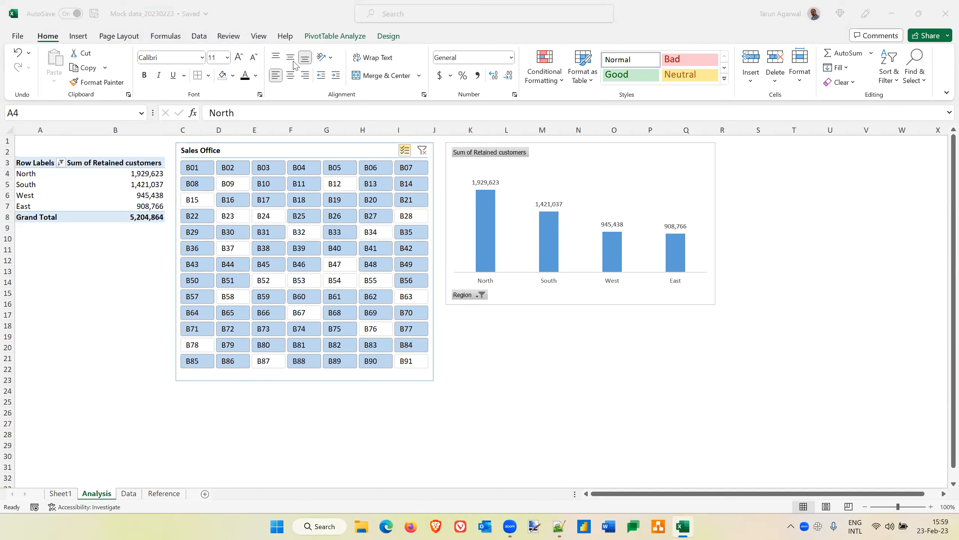
{"action": "left_click", "coordinate": [335, 37]}
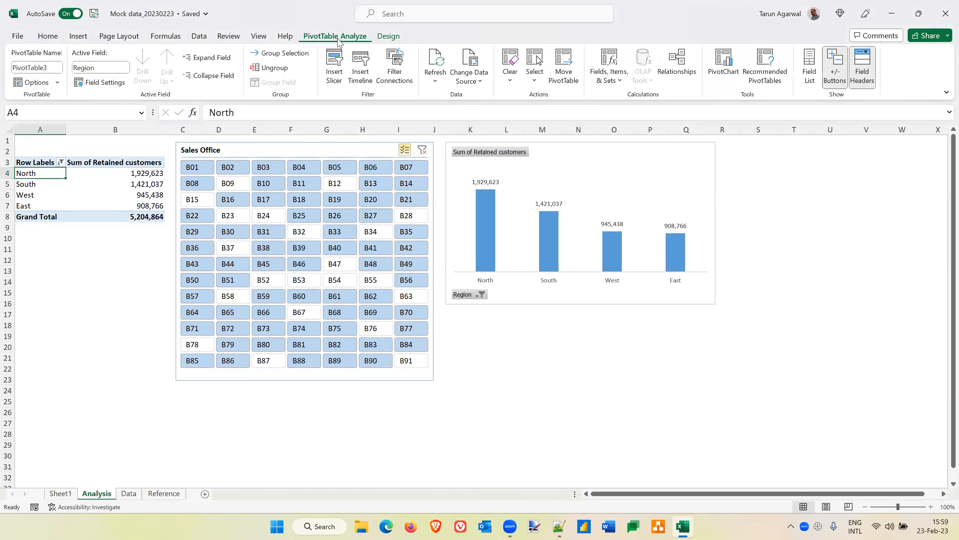
{"action": "left_click", "coordinate": [808, 64]}
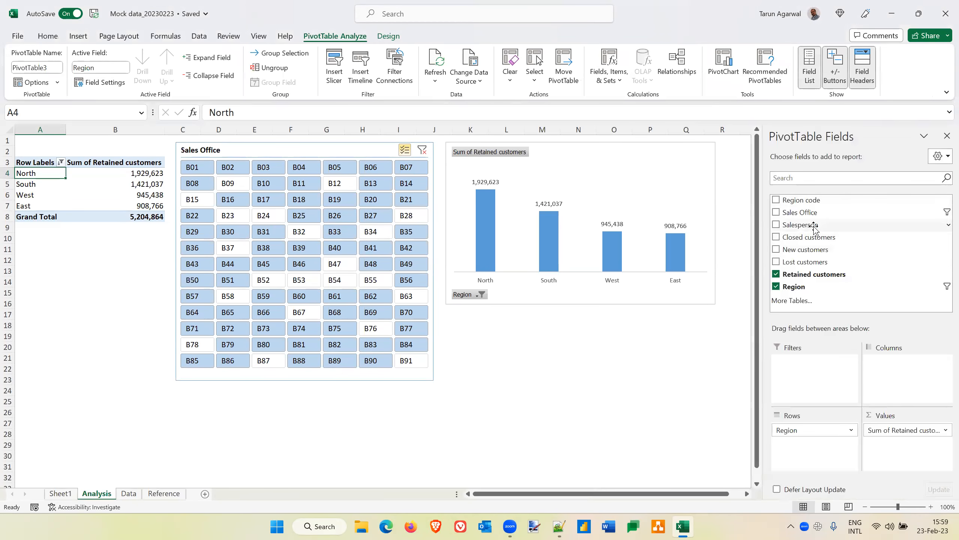
{"action": "left_click_drag", "start_coordinate": [813, 227], "coordinate": [812, 444]}
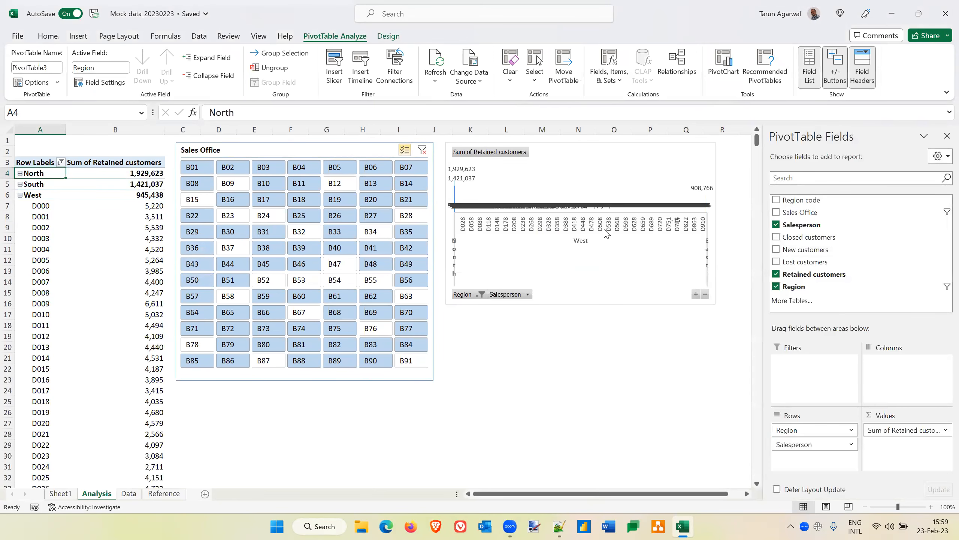
Collapse the salesperson rows under the West region in the PivotTable.
{"action": "scroll", "coordinate": [542, 257], "scroll_direction": "left", "scroll_amount": 1}
{"action": "scroll", "coordinate": [552, 266], "scroll_direction": "right", "scroll_amount": 2}
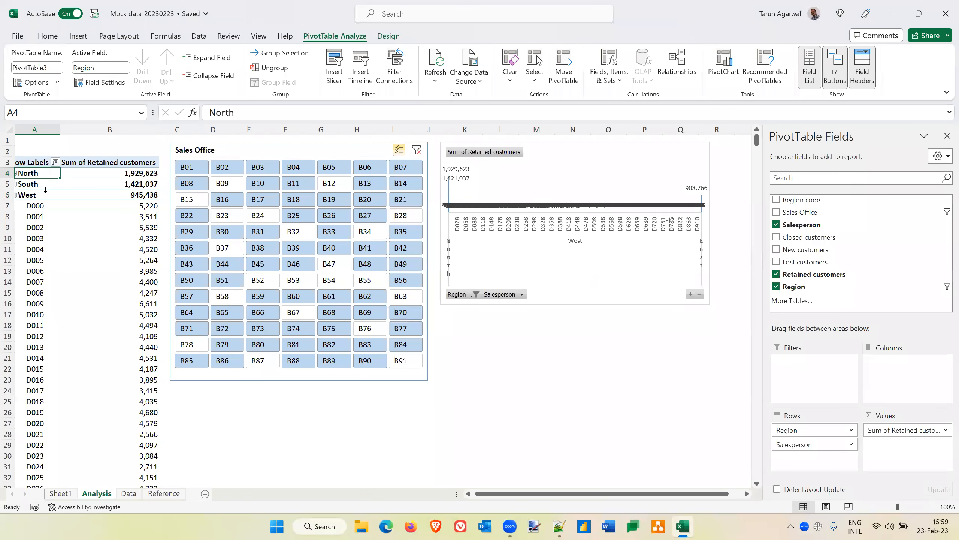
{"action": "left_click", "coordinate": [24, 197]}
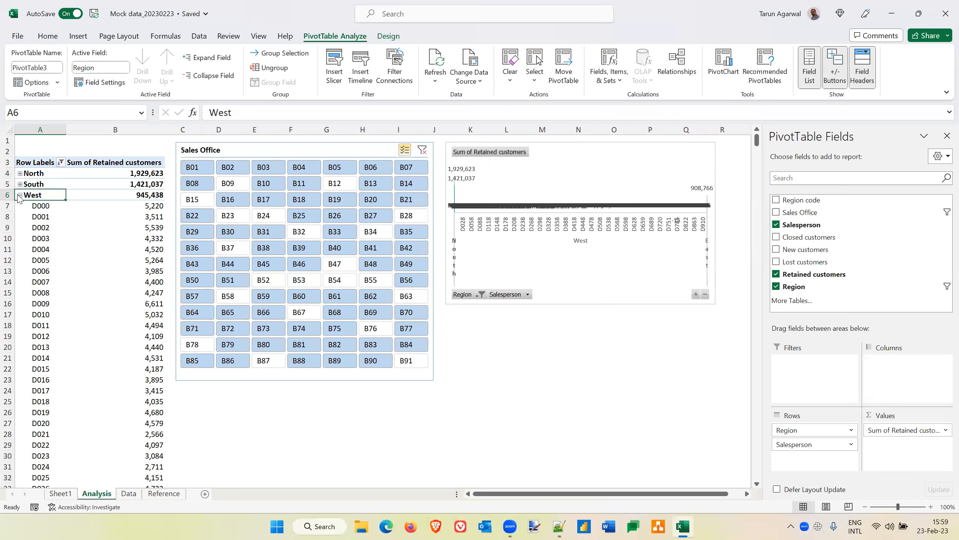
{"action": "left_click", "coordinate": [19, 195]}
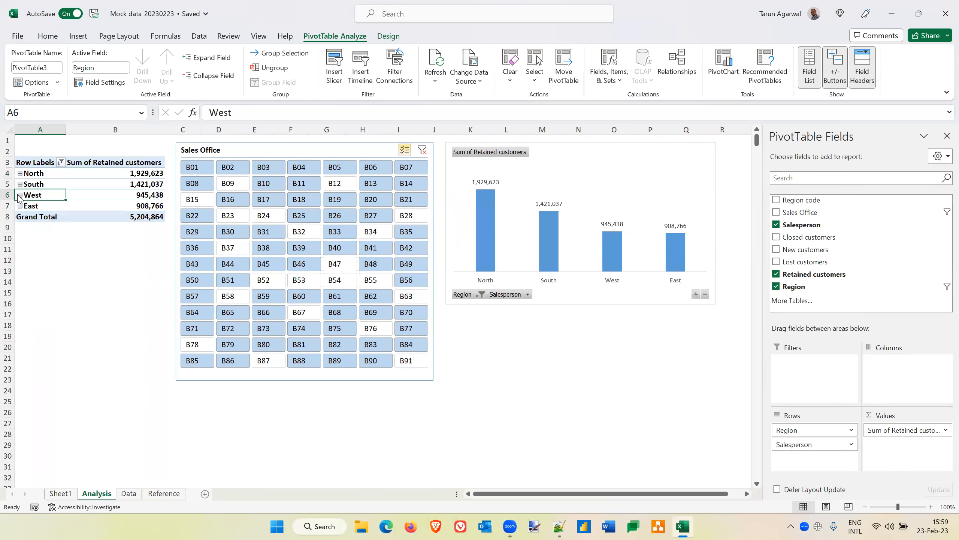
Expand the East region to view its retained customers by salesperson, and collapse it again.
{"action": "left_click", "coordinate": [19, 206]}
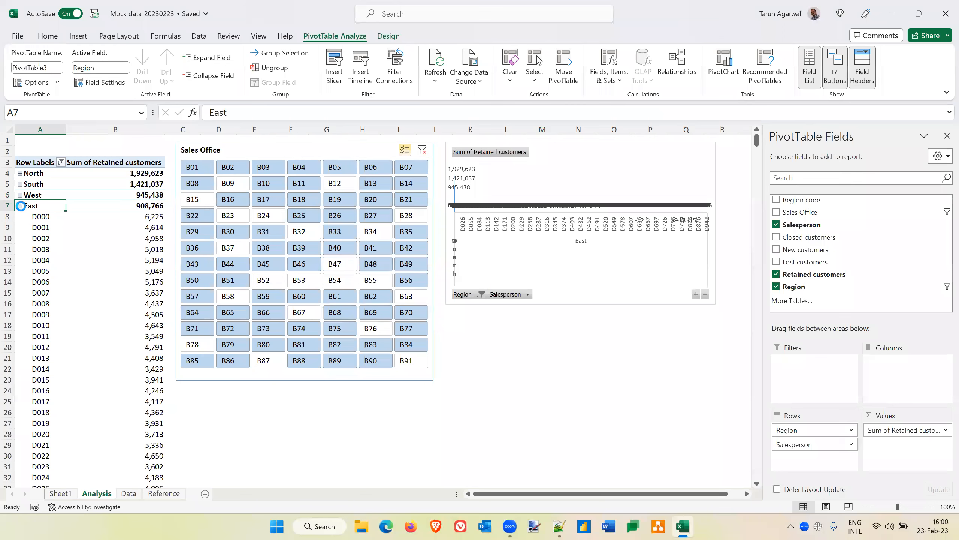
{"action": "left_click", "coordinate": [20, 206]}
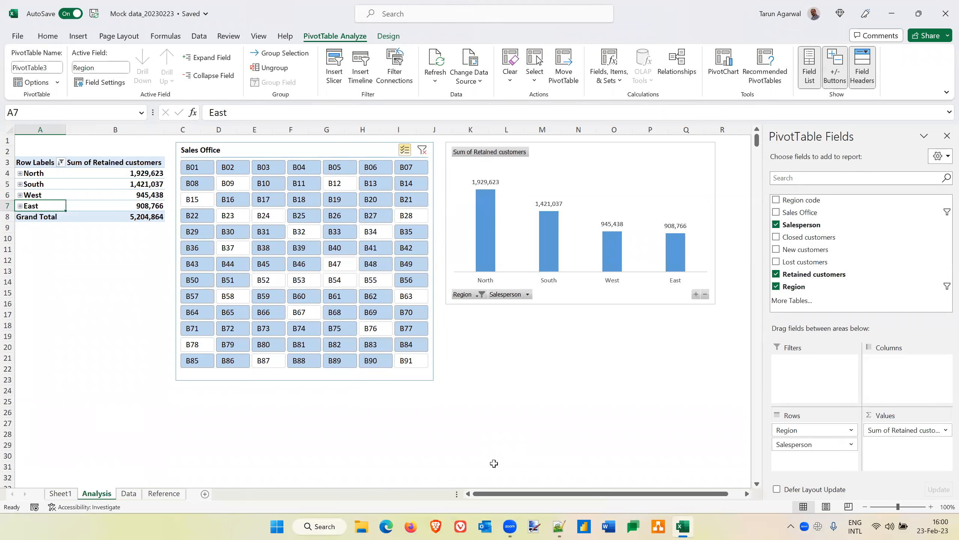
{"action": "key", "text": "ctrl+n"}
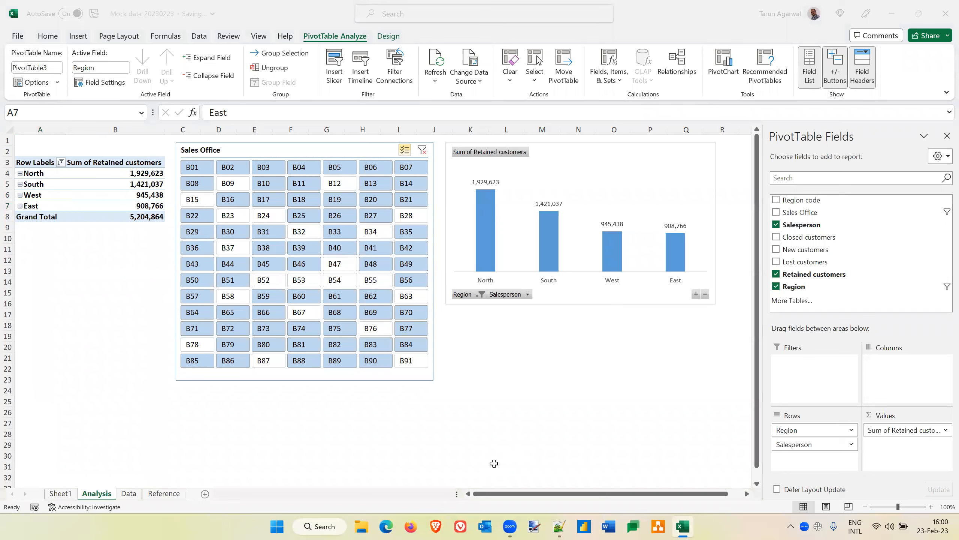